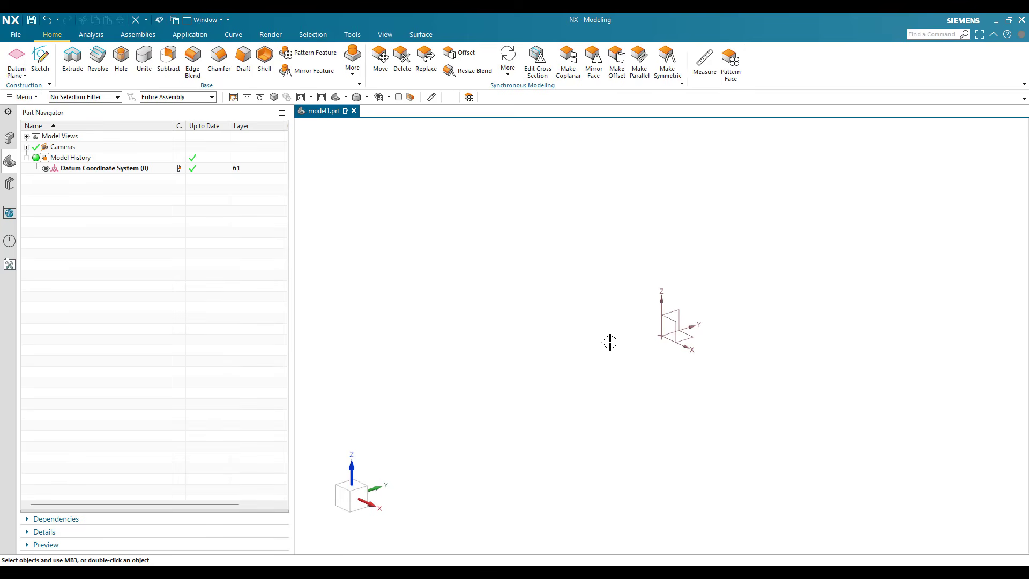
- Create a new sketch on the YZ plane of the datum coordinate system
{"action": "left_click", "coordinate": [416, 306]}
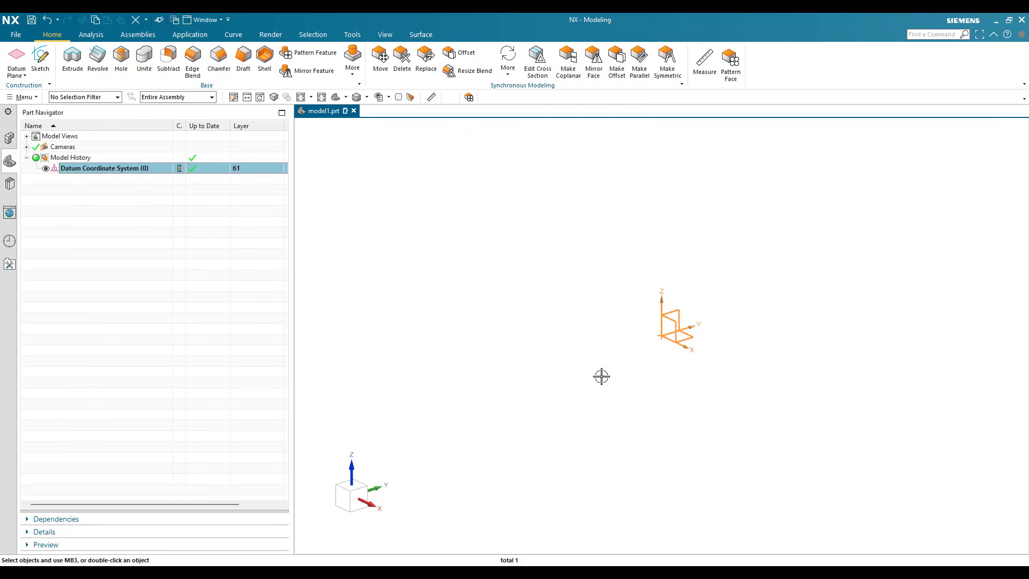
{"action": "left_click", "coordinate": [596, 268]}
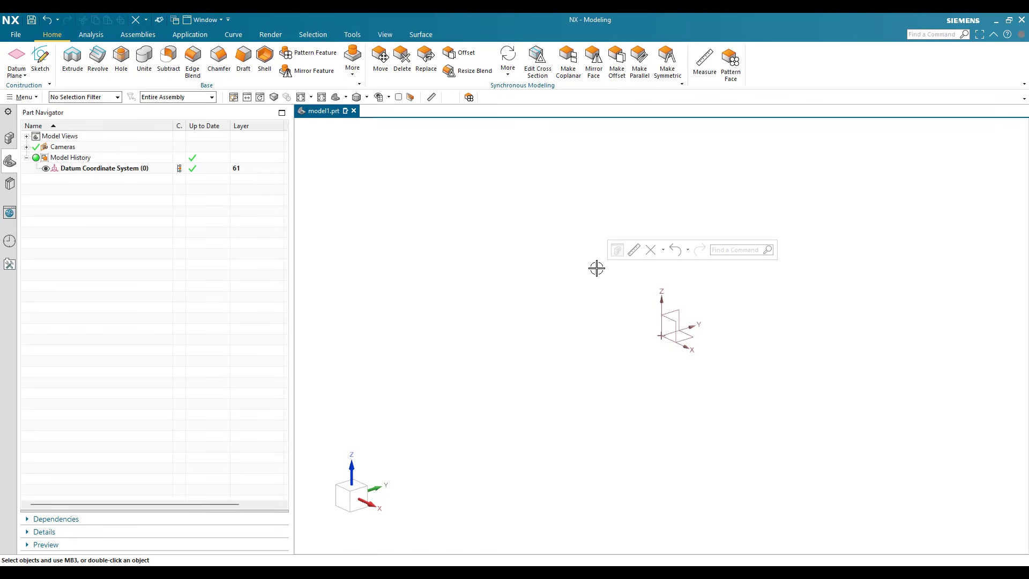
{"action": "left_click", "coordinate": [43, 60]}
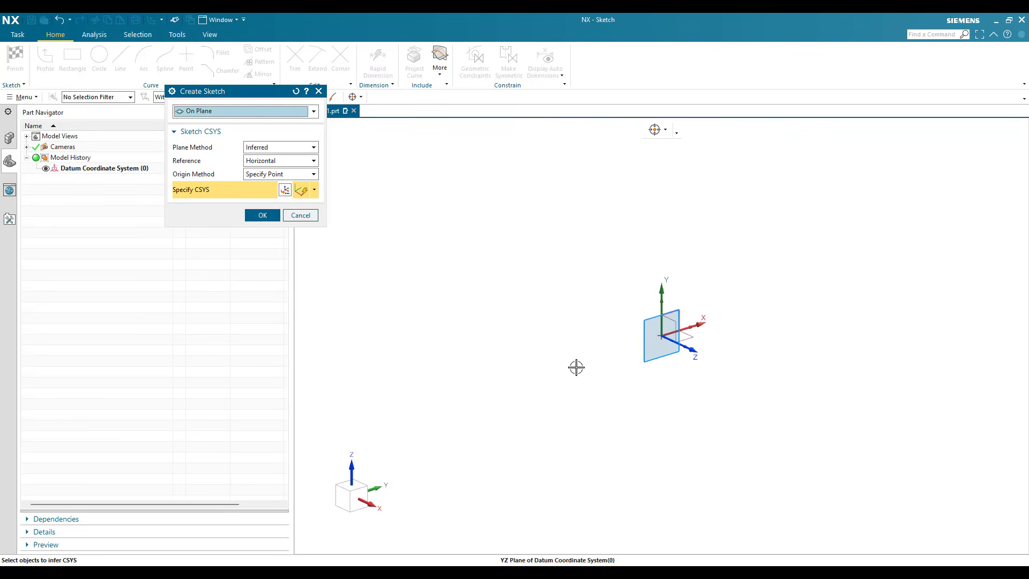
{"action": "left_click", "coordinate": [677, 310]}
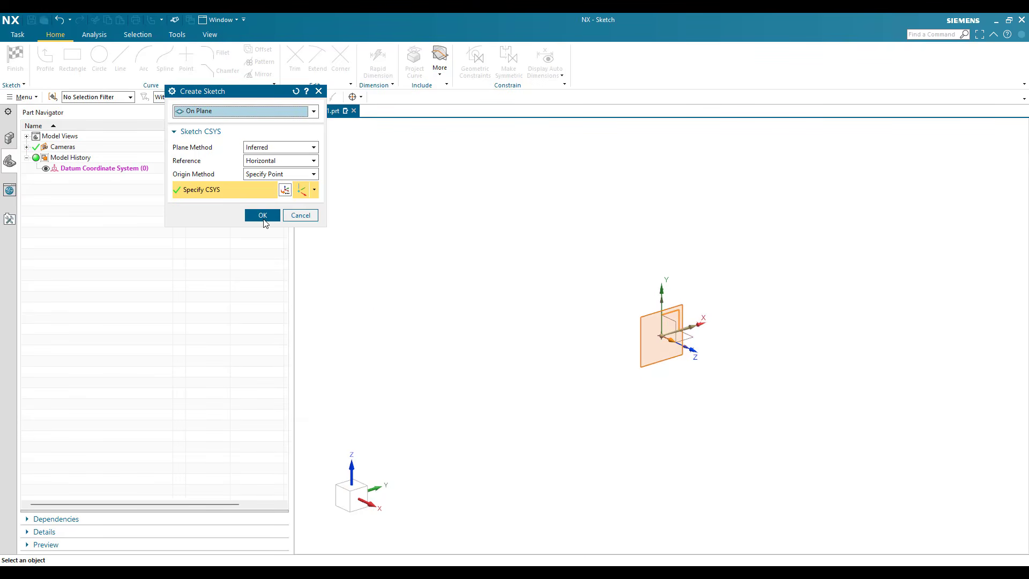
{"action": "left_click", "coordinate": [263, 216]}
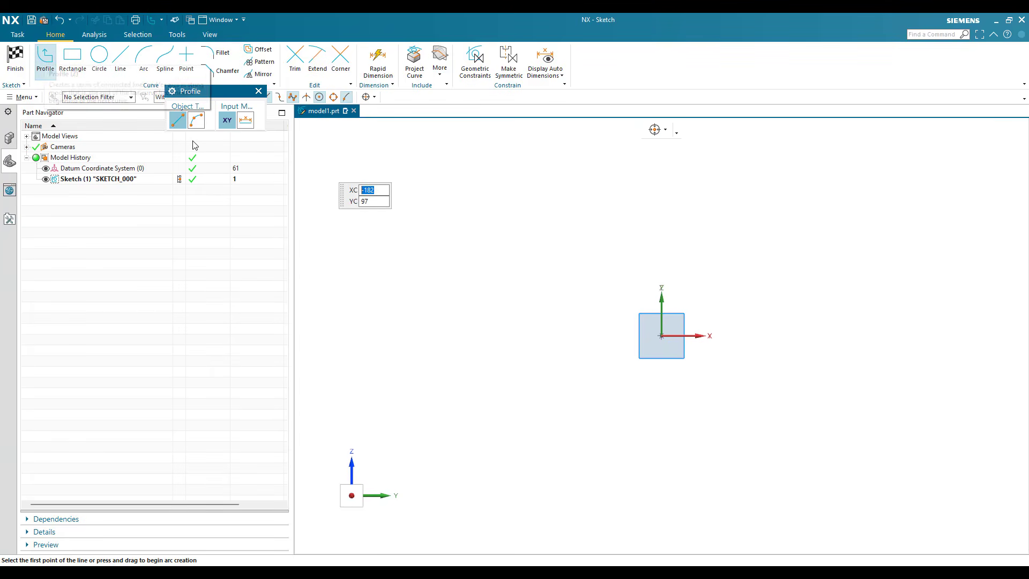
- Sketch an open Profile chain of two lines, a tangent arc and another line around the origin, and delete all its curves
{"action": "left_click_drag", "start_coordinate": [249, 92], "coordinate": [229, 173]}
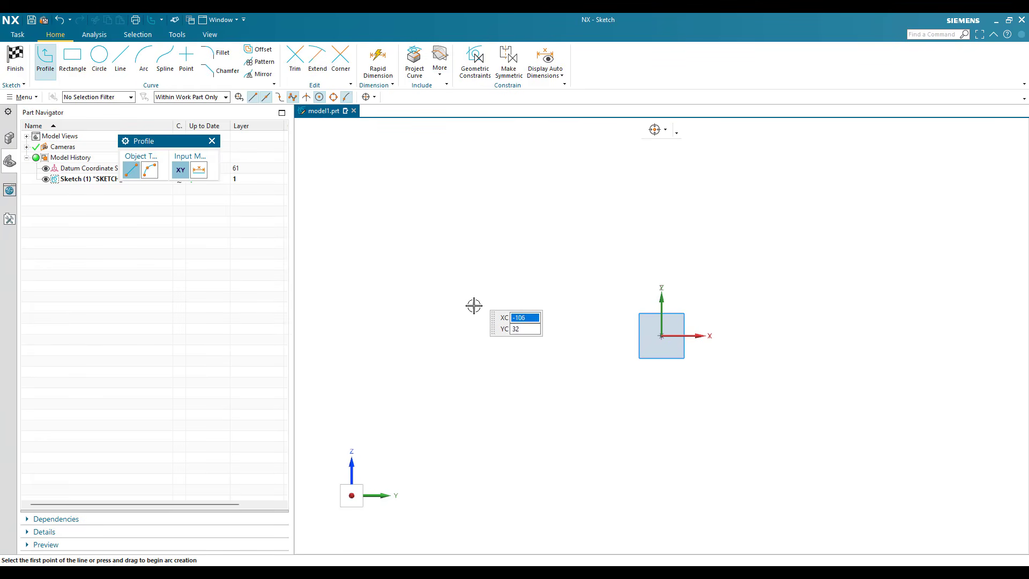
{"action": "left_click", "coordinate": [420, 330]}
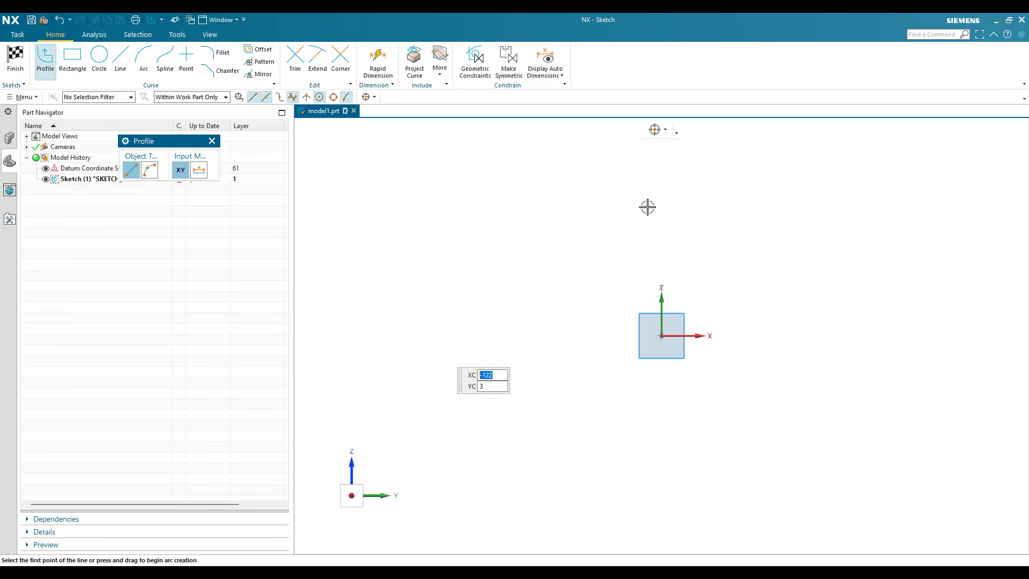
{"action": "left_click", "coordinate": [626, 216]}
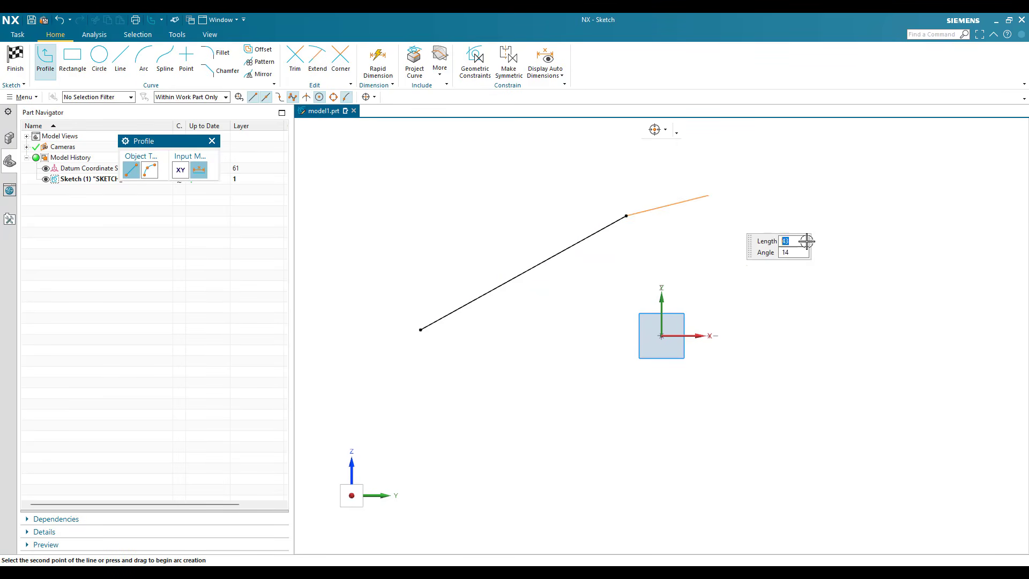
{"action": "left_click", "coordinate": [806, 241]}
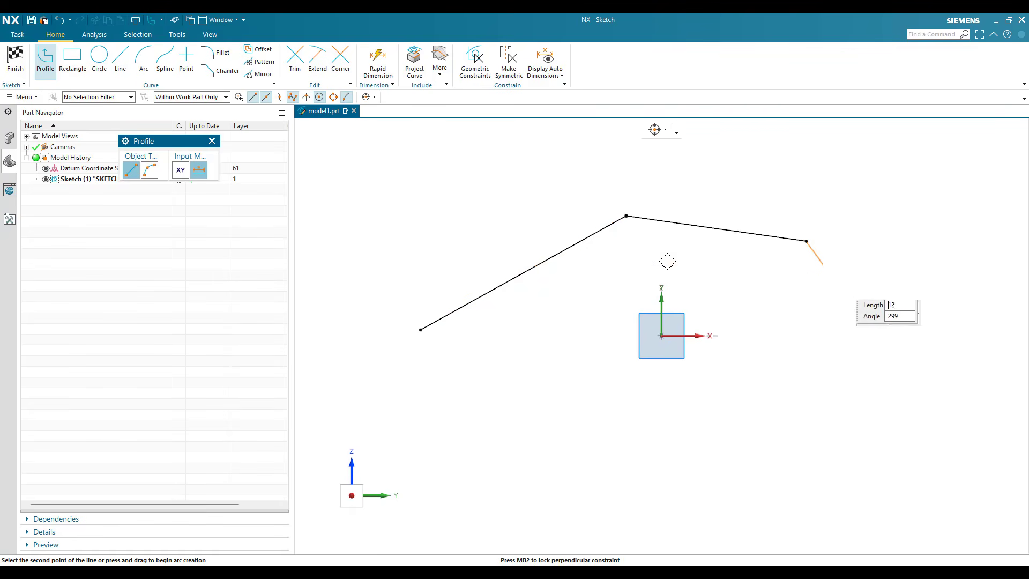
{"action": "left_click", "coordinate": [150, 170]}
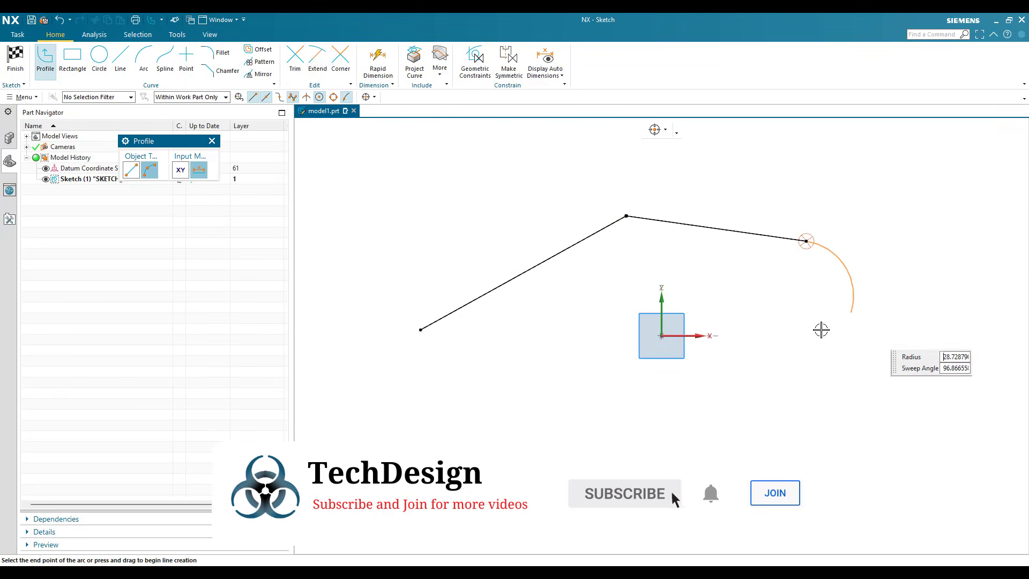
{"action": "left_click", "coordinate": [821, 330]}
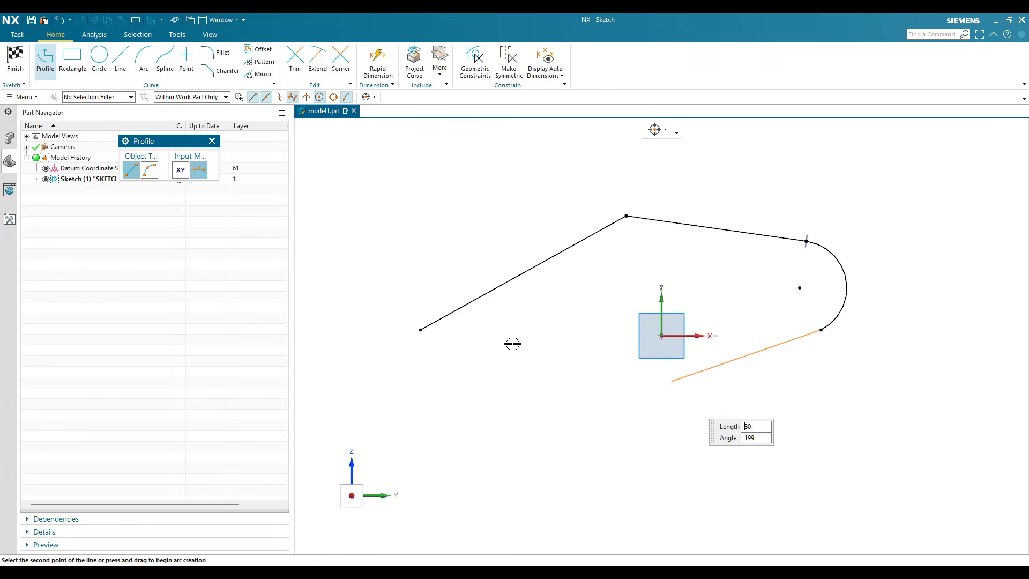
{"action": "left_click", "coordinate": [666, 377]}
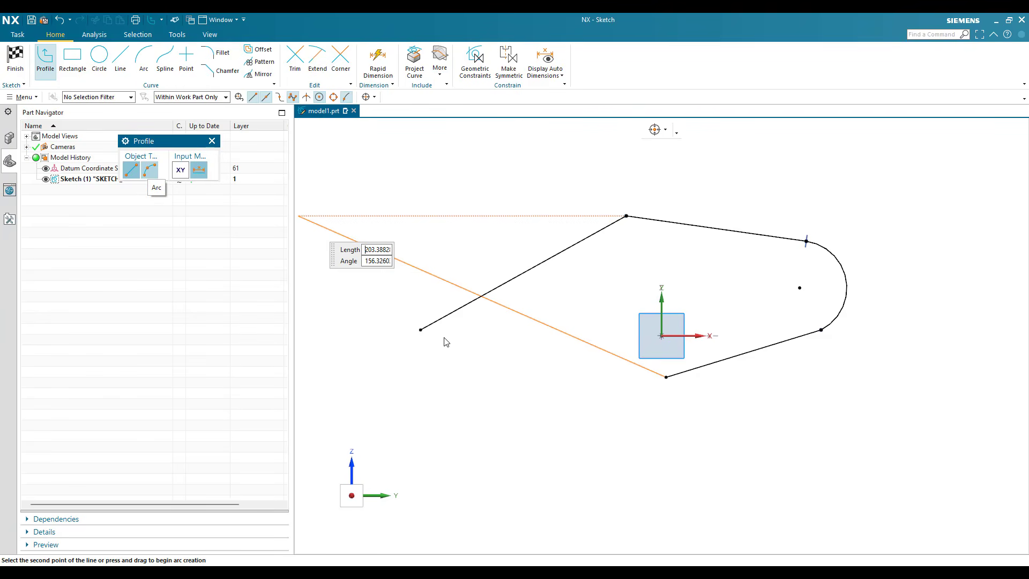
{"action": "key", "text": "Escape"}
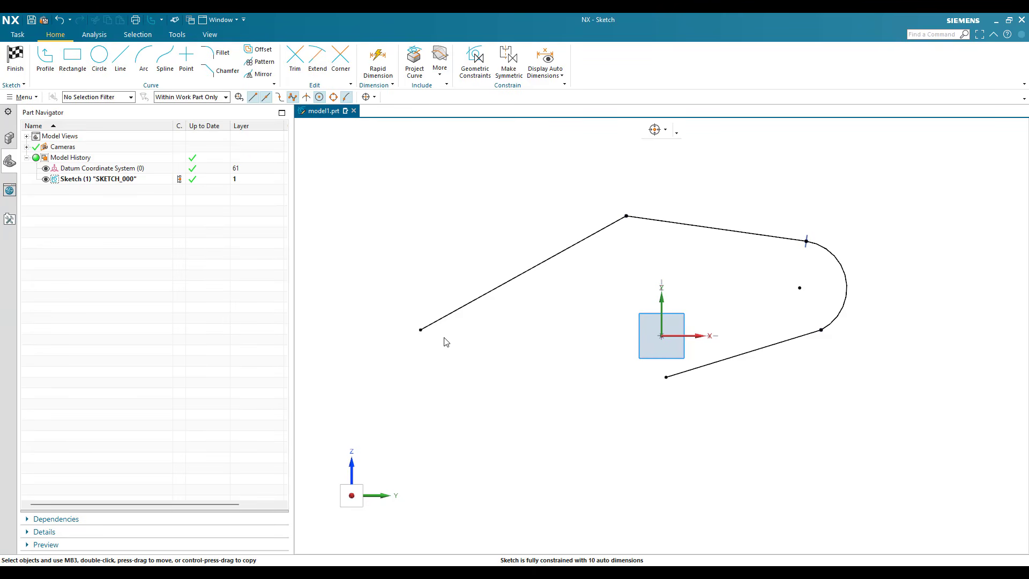
{"action": "key", "text": "ctrl+a"}
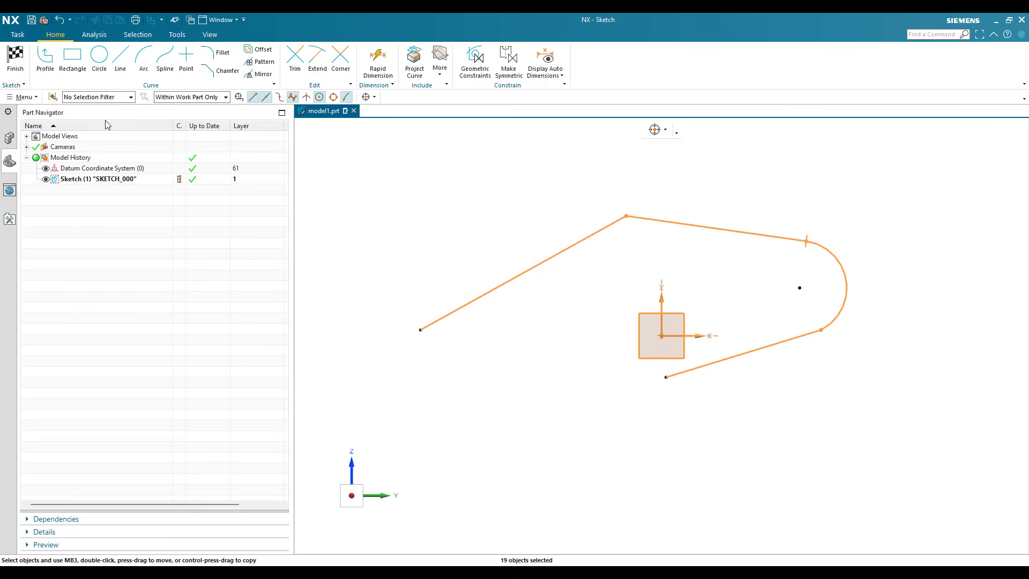
{"action": "key", "text": "Delete"}
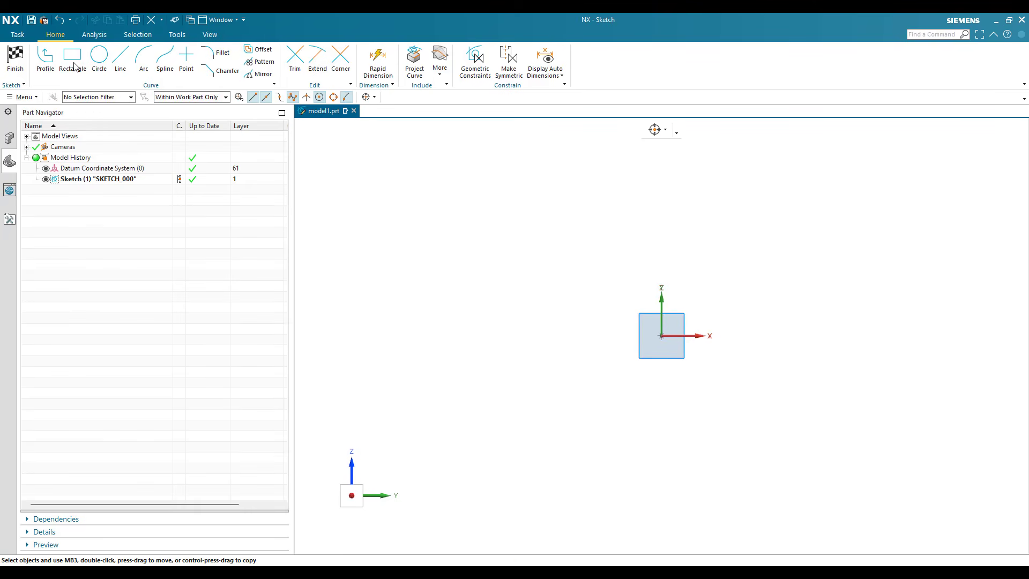
- Draw a roughly square rectangle by two corner points on the negative X side of the sketch origin
{"action": "left_click", "coordinate": [76, 75]}
{"action": "left_click", "coordinate": [75, 67]}
{"action": "left_click", "coordinate": [74, 65]}
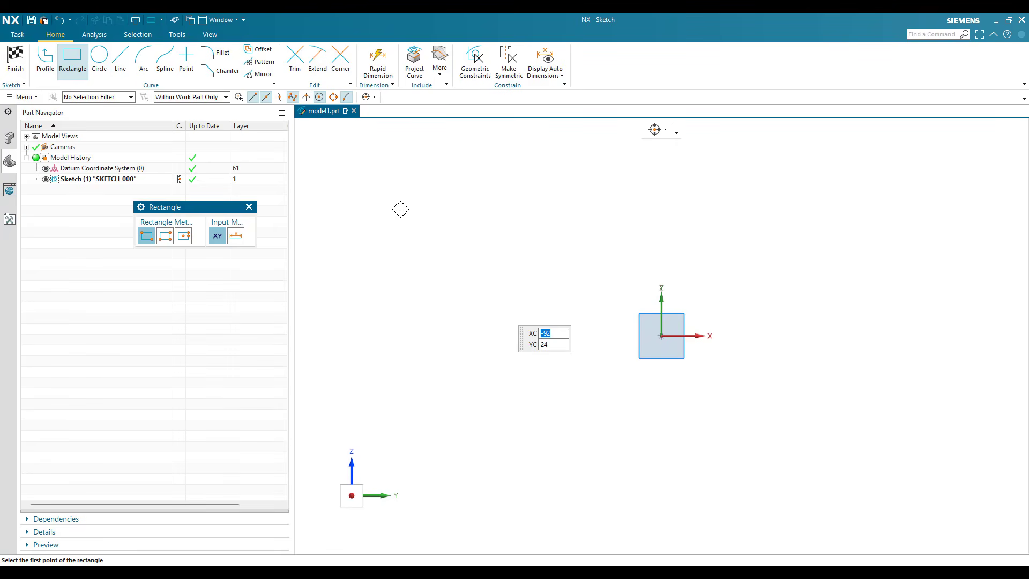
{"action": "left_click", "coordinate": [562, 371]}
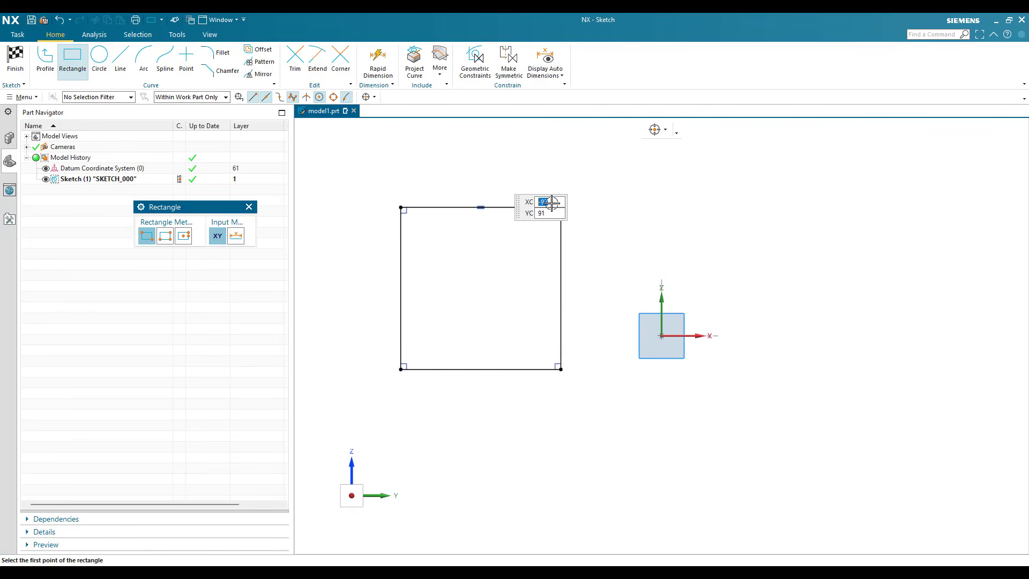
- Draw a horizontal rectangle about 119 wide and 57 high below the sketch origin, using the three-point method
{"action": "scroll", "coordinate": [165, 243], "scroll_direction": "down", "scroll_amount": 2}
{"action": "scroll", "coordinate": [165, 243], "scroll_direction": "up", "scroll_amount": 1}
{"action": "left_click", "coordinate": [166, 243]}
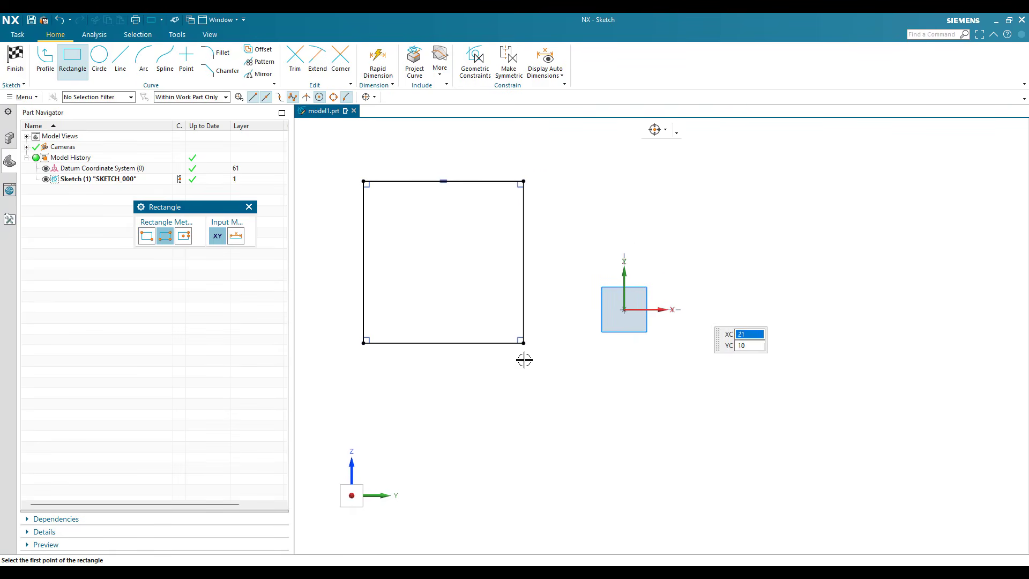
{"action": "scroll", "coordinate": [528, 339], "scroll_direction": "down", "scroll_amount": 2}
{"action": "scroll", "coordinate": [528, 340], "scroll_direction": "up", "scroll_amount": 2}
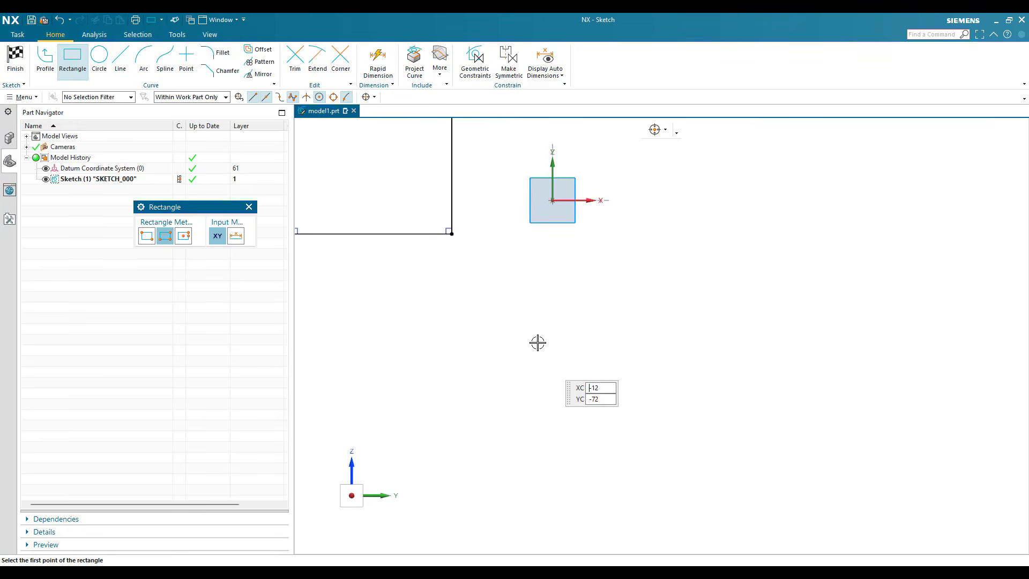
{"action": "left_click", "coordinate": [524, 338]}
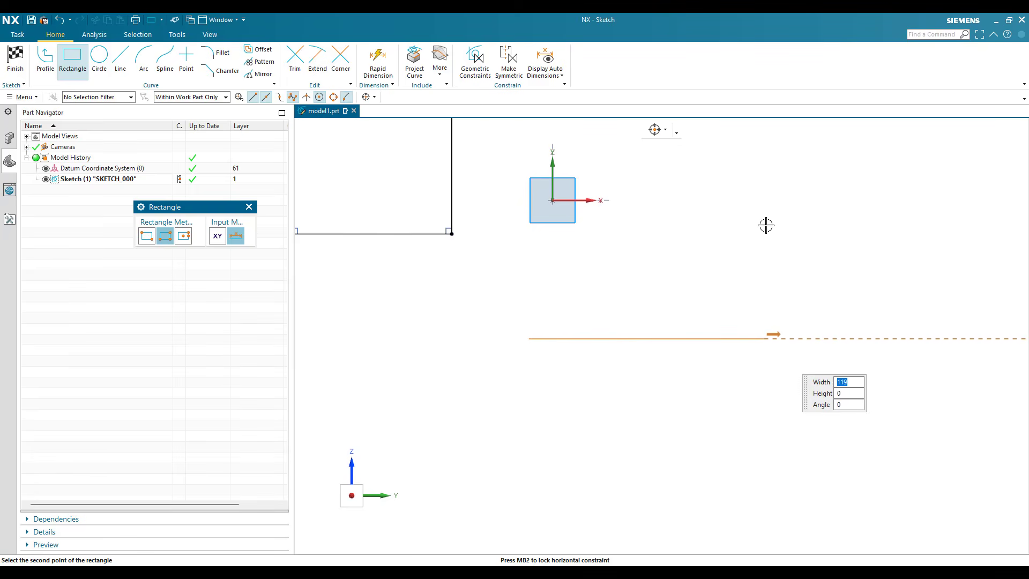
{"action": "left_click", "coordinate": [765, 241]}
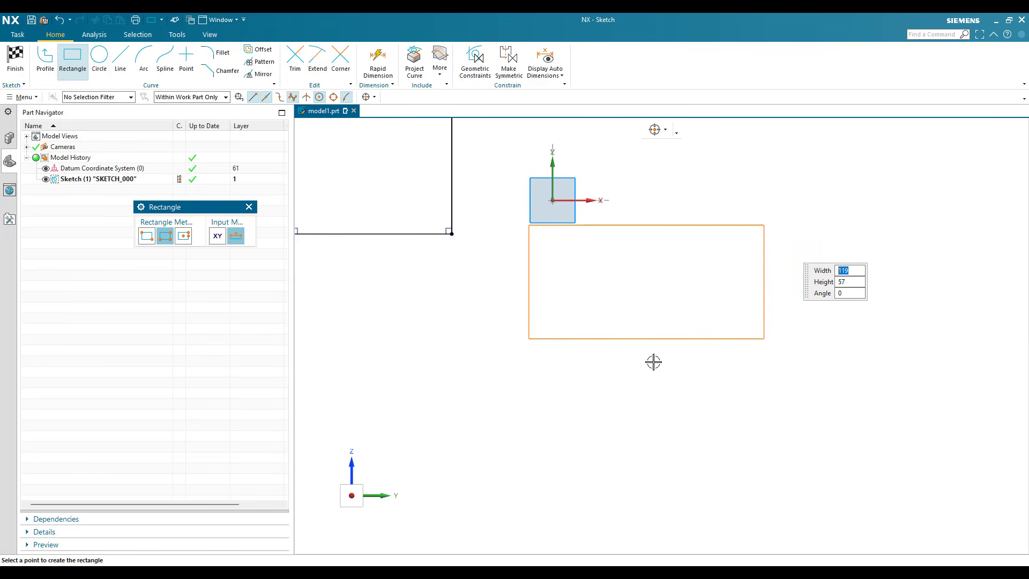
{"action": "left_click", "coordinate": [82, 70]}
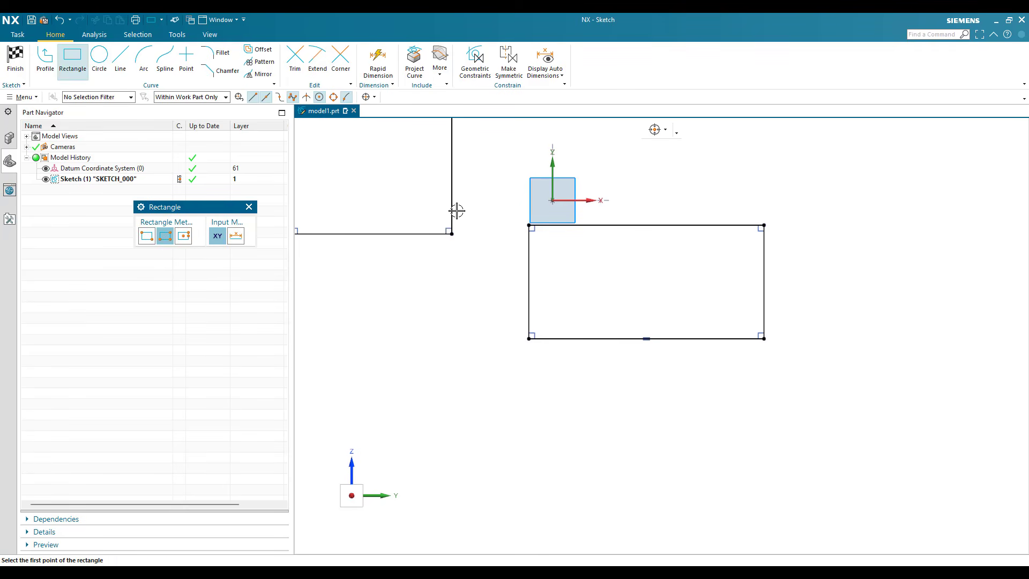
- Draw another three-point rectangle below the existing ones, with width 100, height 50 and angle 0
{"action": "scroll", "coordinate": [457, 210], "scroll_direction": "down", "scroll_amount": 2}
{"action": "scroll", "coordinate": [520, 336], "scroll_direction": "up", "scroll_amount": 2}
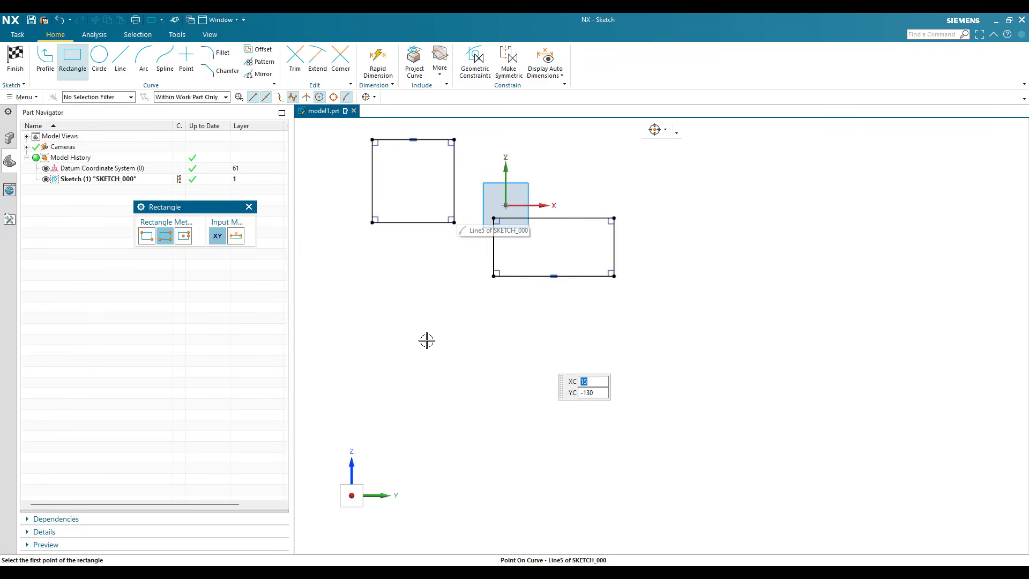
{"action": "left_click", "coordinate": [426, 340]}
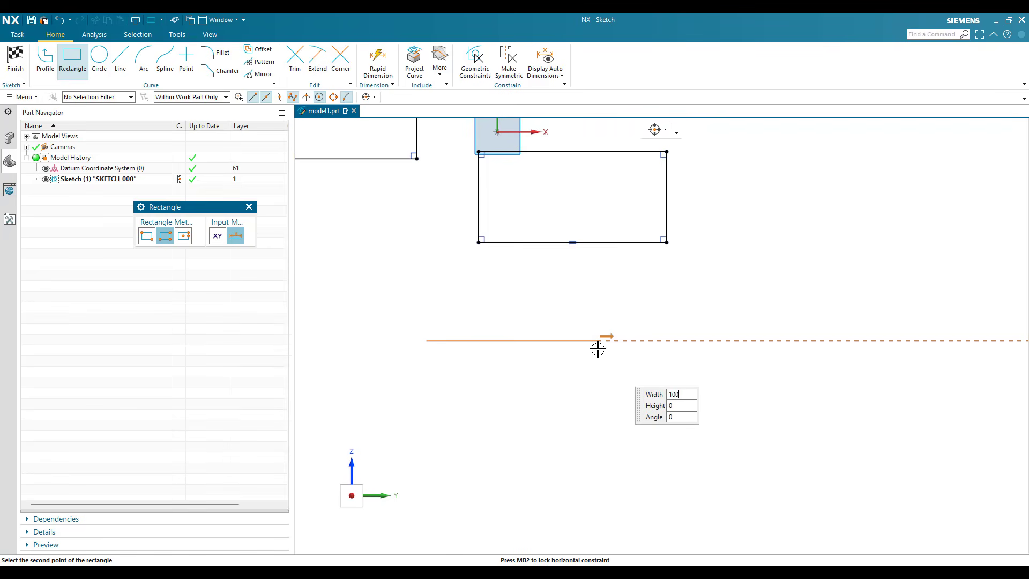
{"action": "key", "text": "Tab"}
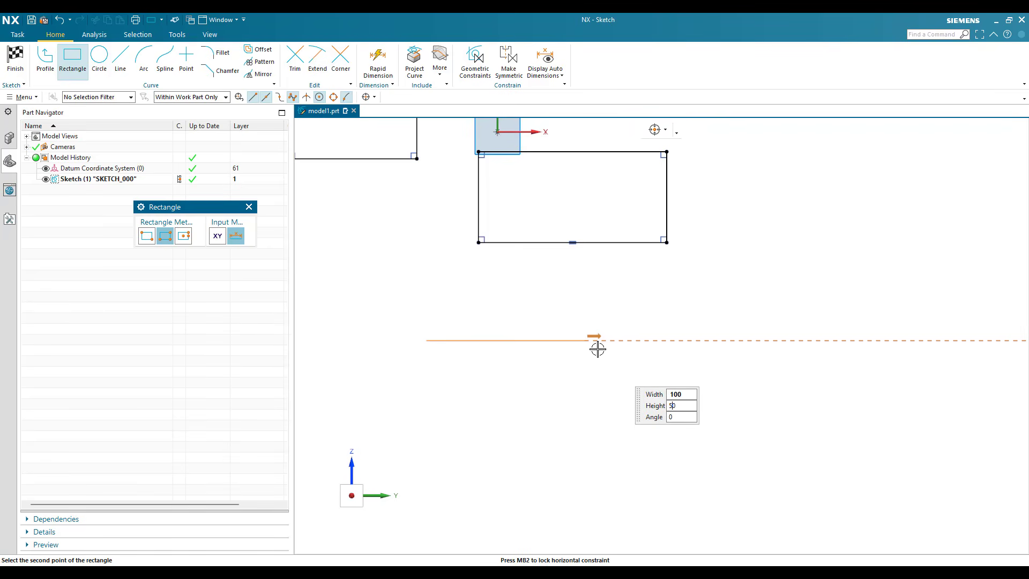
{"action": "key", "text": "Tab"}
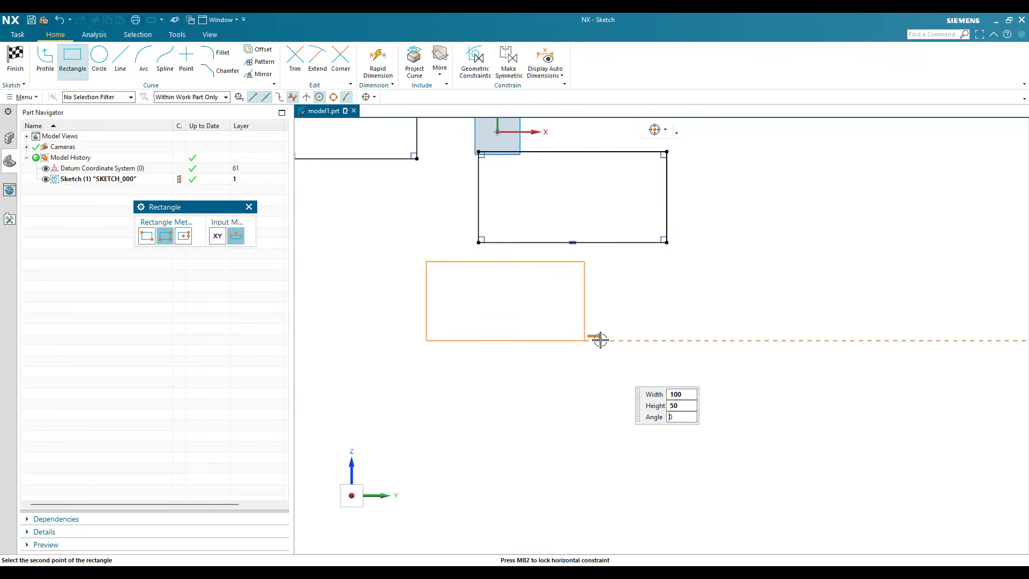
{"action": "key", "text": "Tab"}
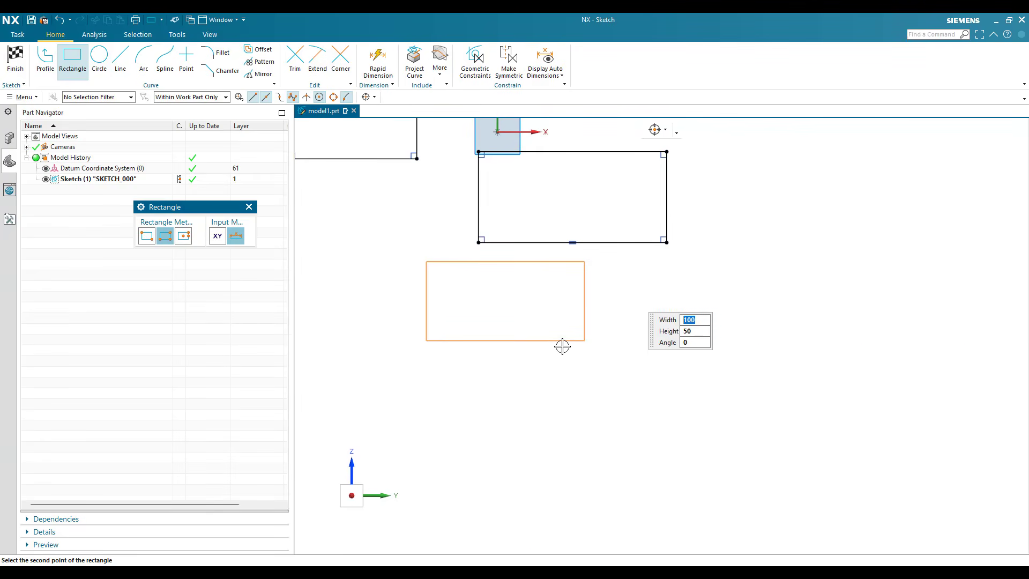
{"action": "left_click", "coordinate": [555, 362]}
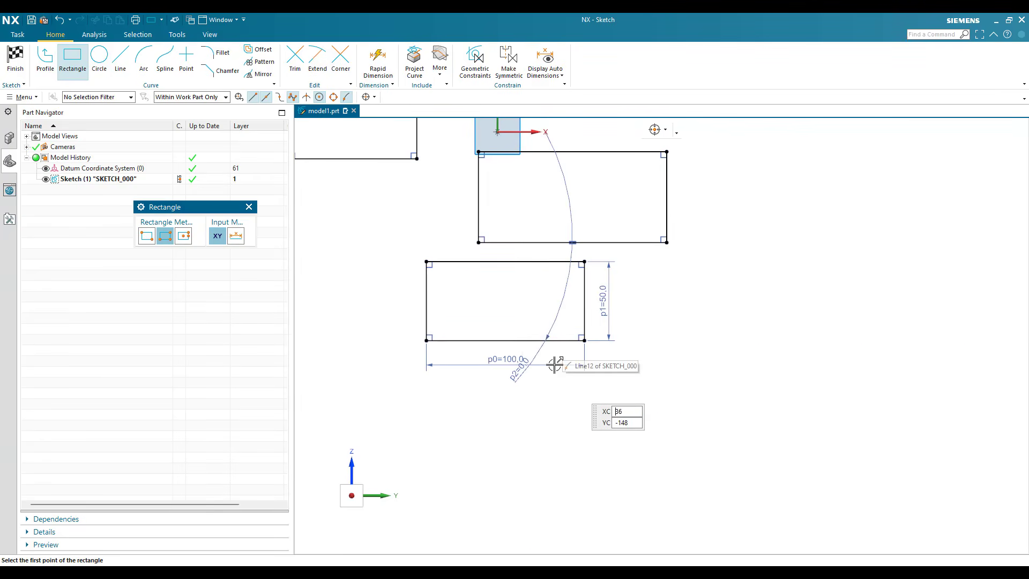
{"action": "key", "text": "Escape"}
- Delete all three rectangles from the sketch, leaving only the datum geometry
{"action": "scroll", "coordinate": [552, 364], "scroll_direction": "down", "scroll_amount": 2}
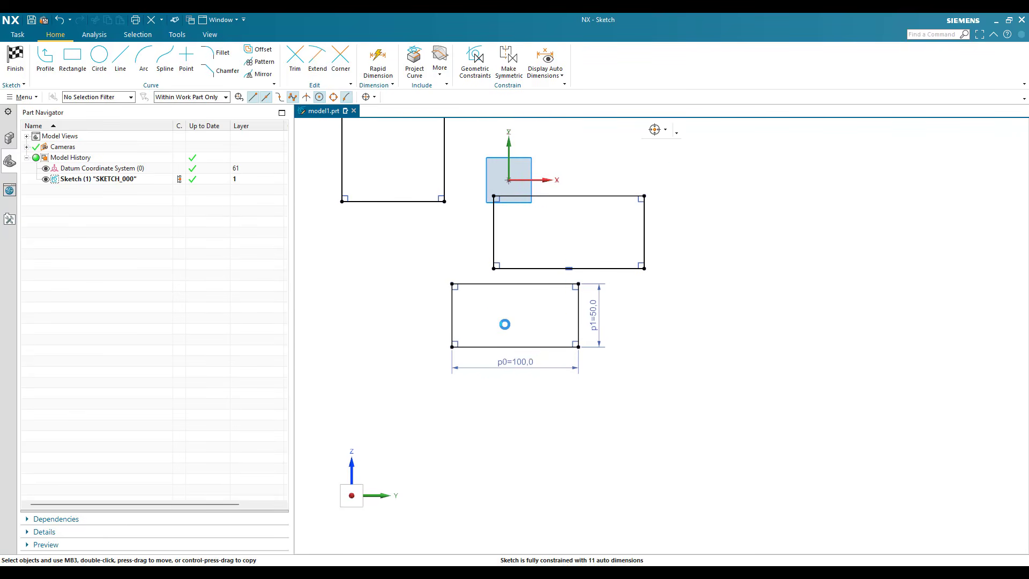
{"action": "key", "text": "ctrl+a"}
{"action": "key", "text": "Delete"}
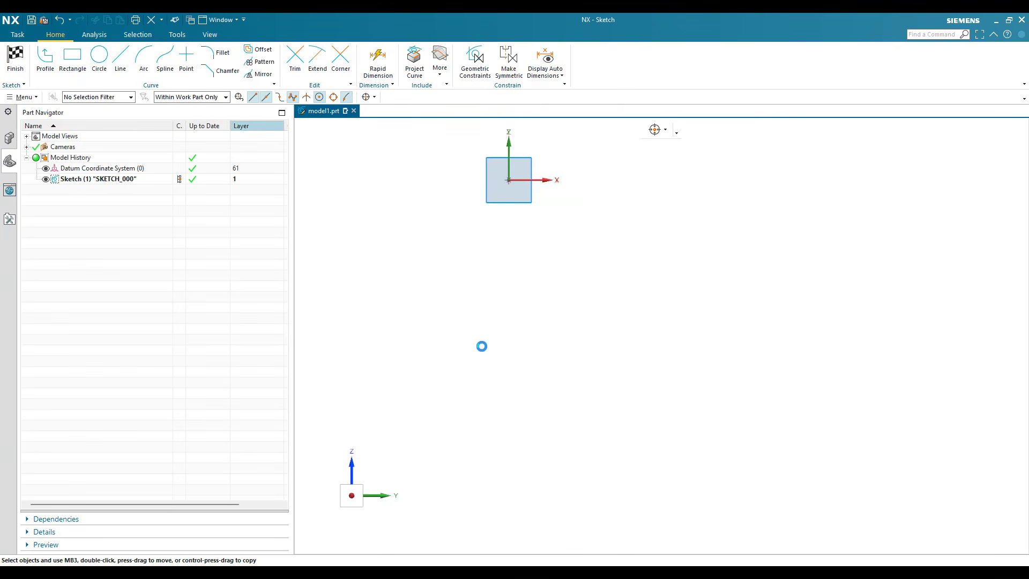
- Draw a horizontal rectangle about 370 wide using the from-center method, centred on the sketch origin
{"action": "key", "text": "r"}
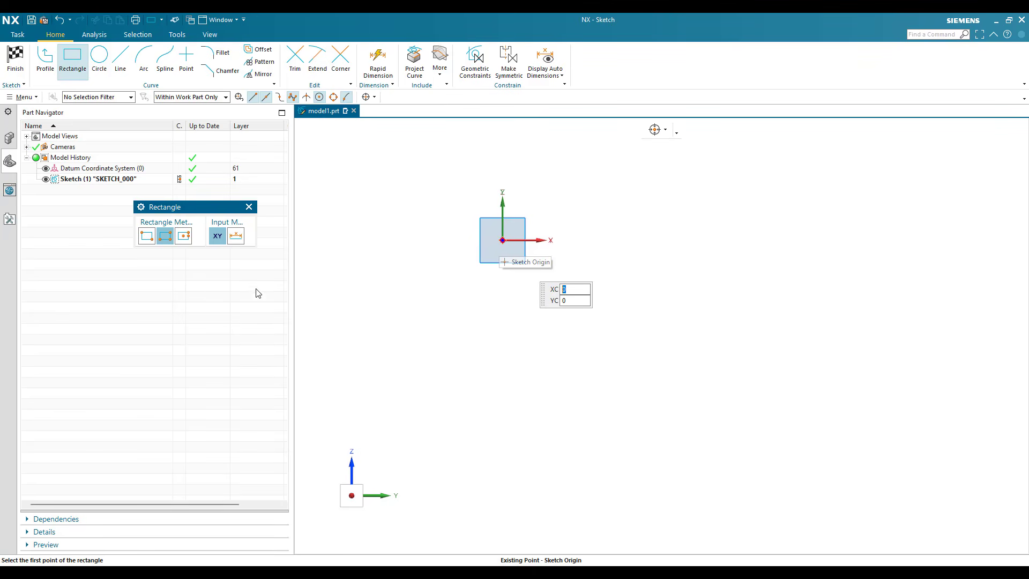
{"action": "left_click", "coordinate": [189, 242]}
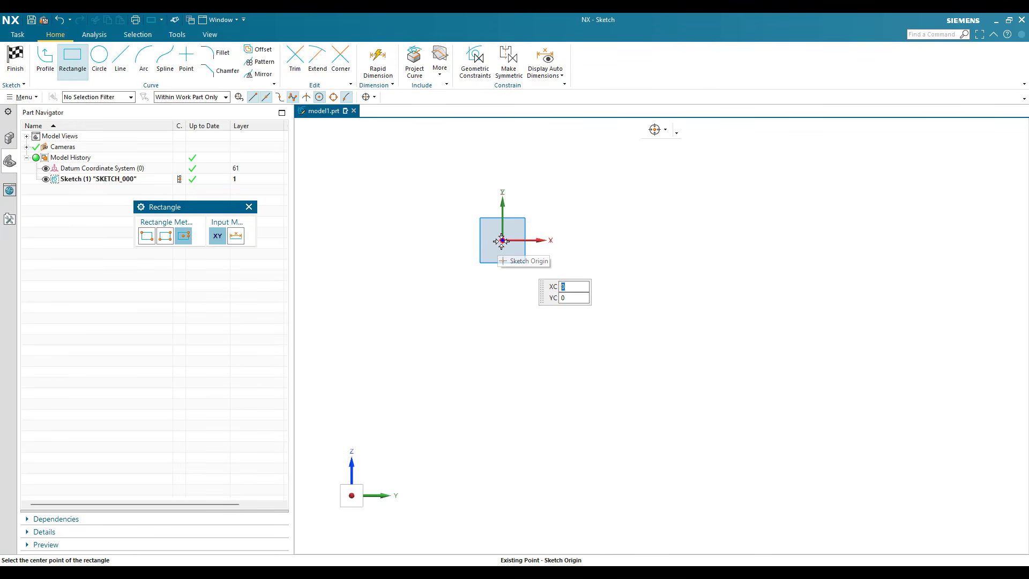
{"action": "left_click", "coordinate": [519, 241]}
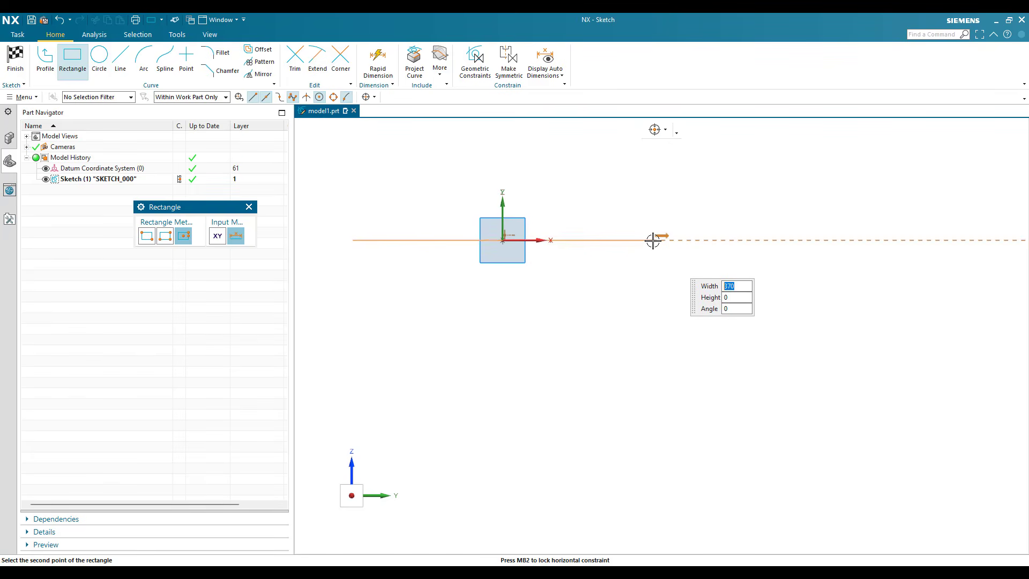
{"action": "left_click", "coordinate": [646, 204]}
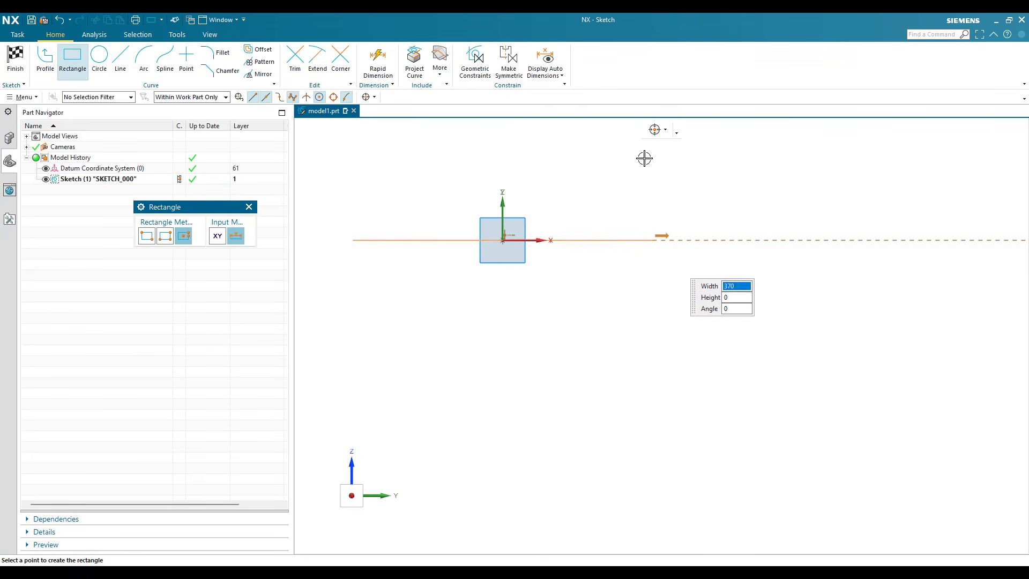
{"action": "left_click", "coordinate": [595, 264]}
{"action": "key", "text": "Escape"}
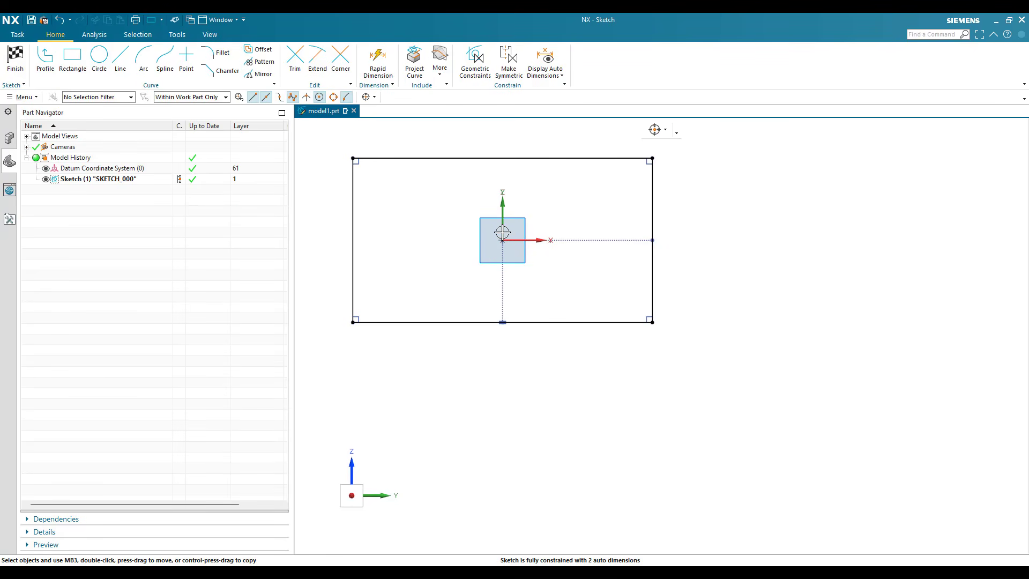
{"action": "left_click", "coordinate": [501, 224]}
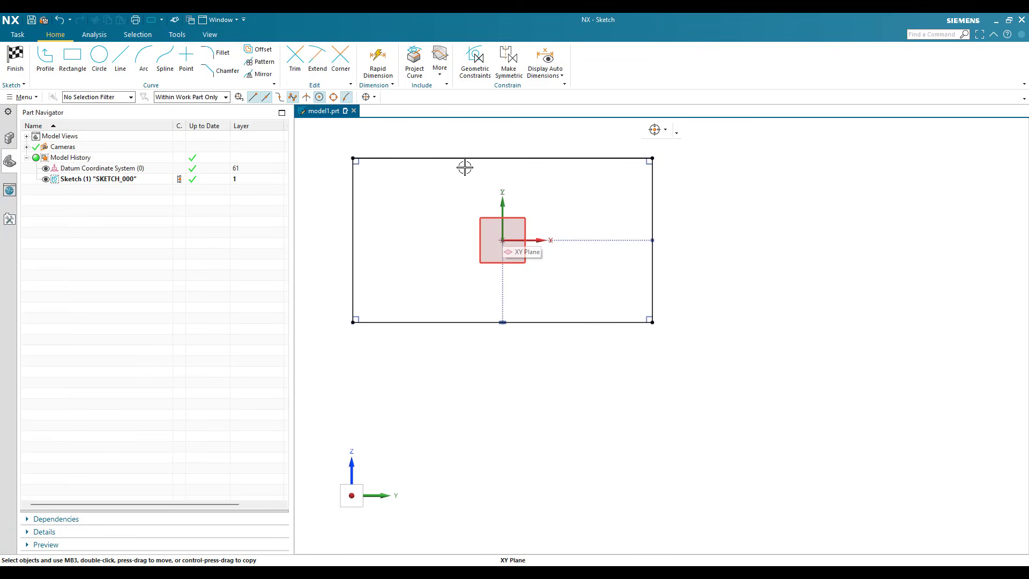
{"action": "key", "text": "Escape"}
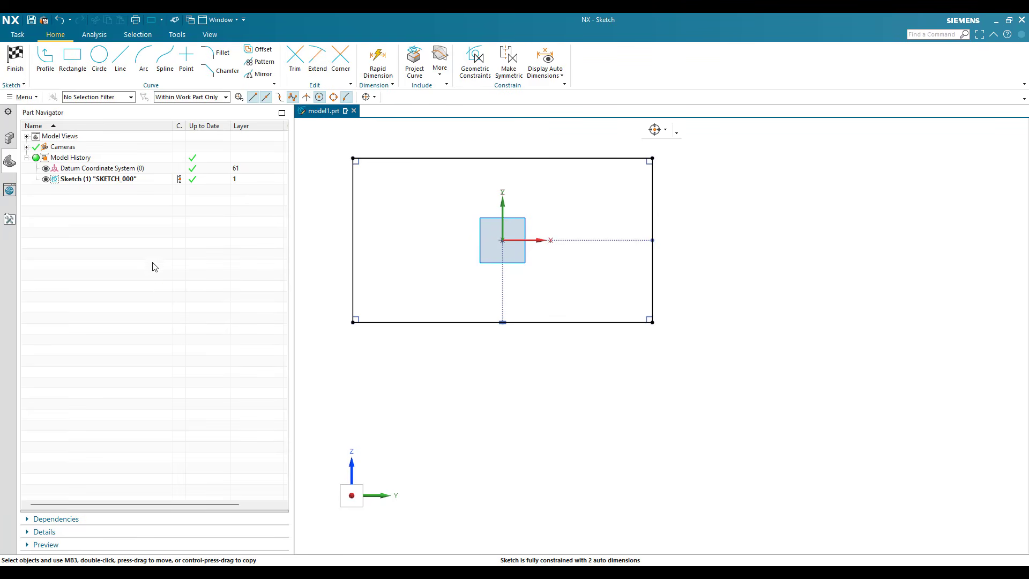
{"action": "key", "text": "r"}
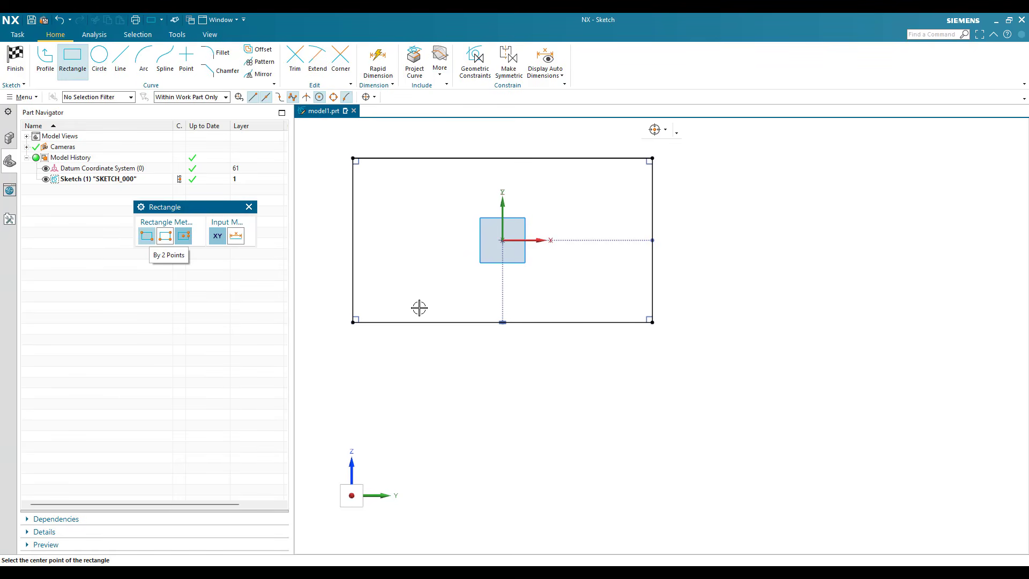
{"action": "key", "text": "Escape"}
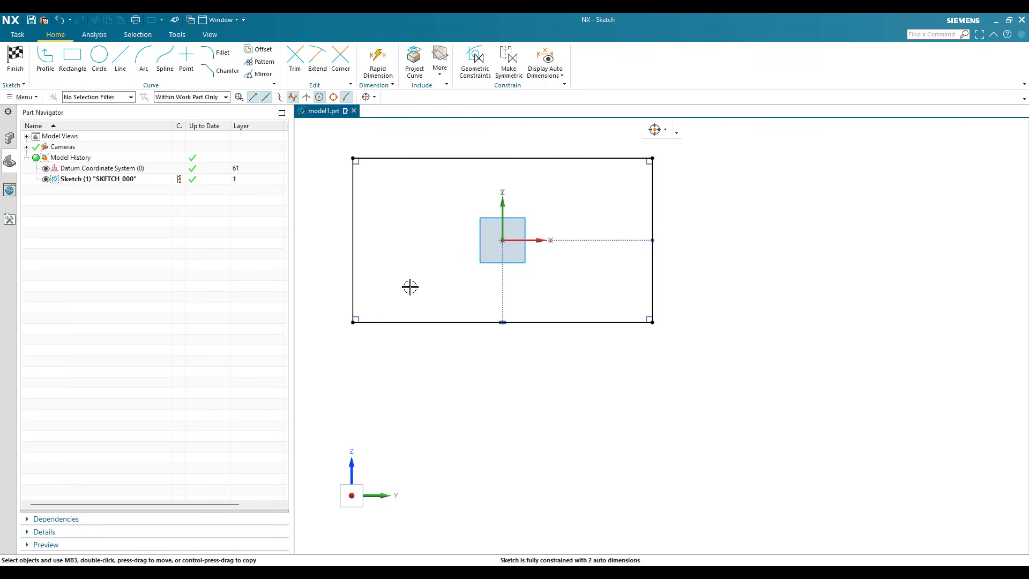
- Delete the centred rectangle from the sketch, leaving only the datum geometry
{"action": "key", "text": "ctrl+a"}
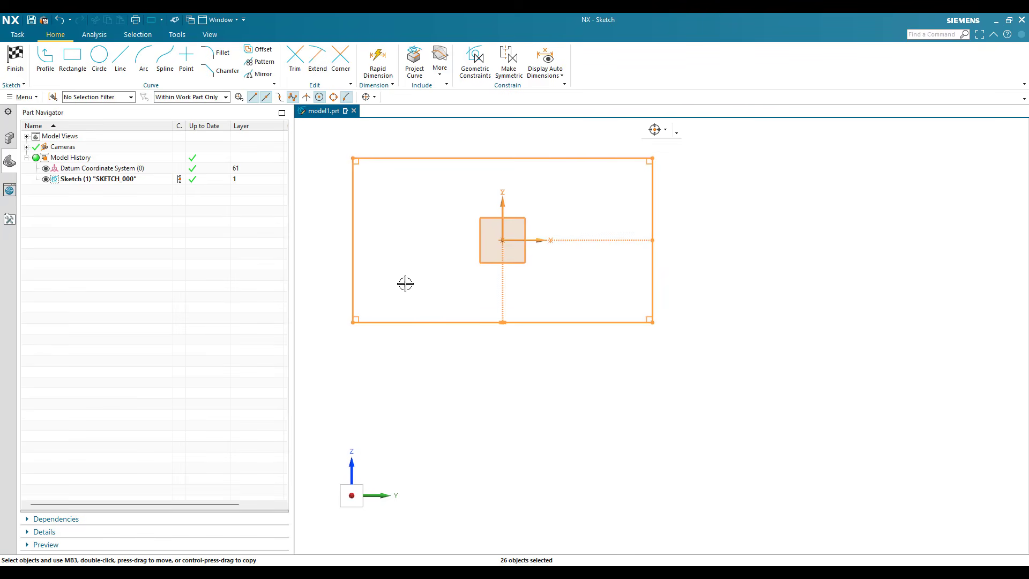
{"action": "key", "text": "Delete"}
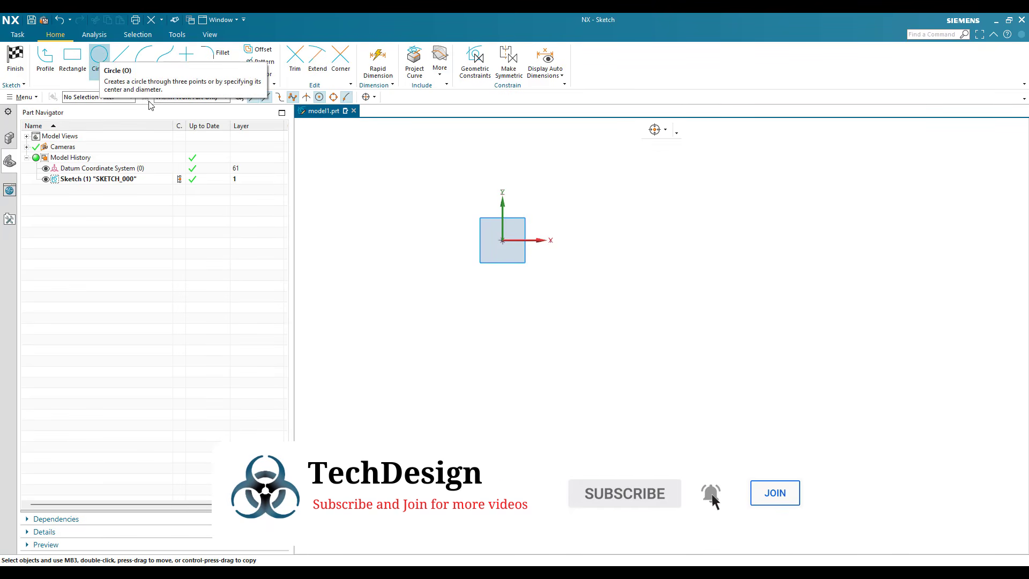
- Draw a circle of diameter 200 centred on the sketch origin, using the center and diameter method
{"action": "left_click", "coordinate": [98, 63]}
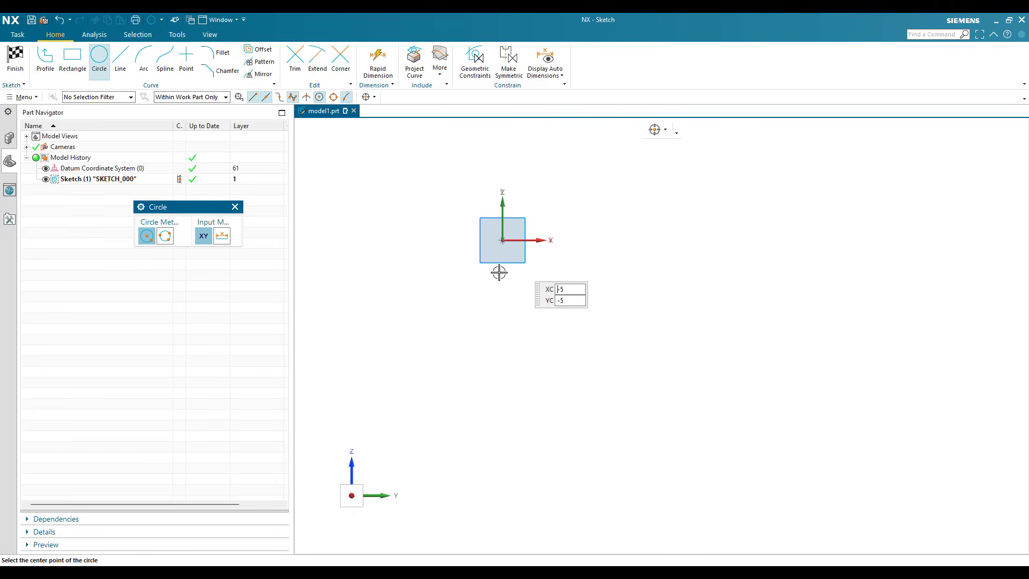
{"action": "left_click", "coordinate": [502, 241]}
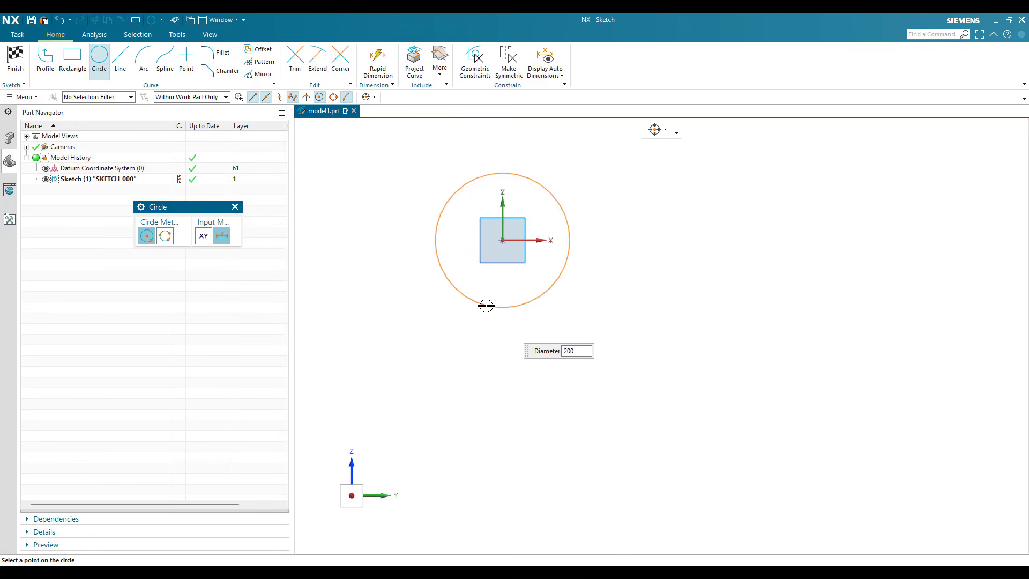
{"action": "key", "text": "Return"}
{"action": "key", "text": "Escape"}
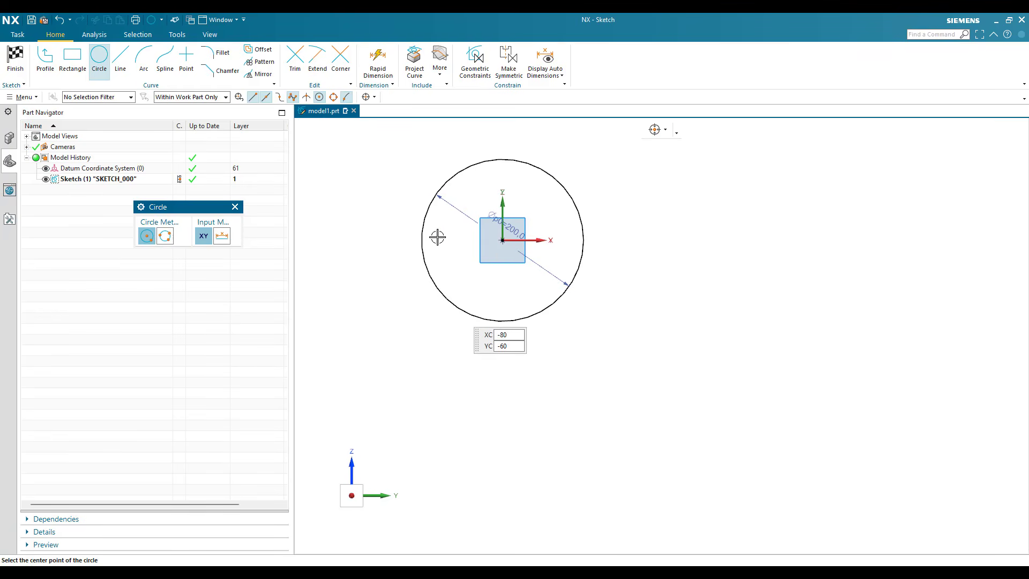
- Draw a separate circle about 258 in diameter below and right of the first one, using the three-point method
{"action": "scroll", "coordinate": [437, 237], "scroll_direction": "down", "scroll_amount": 1}
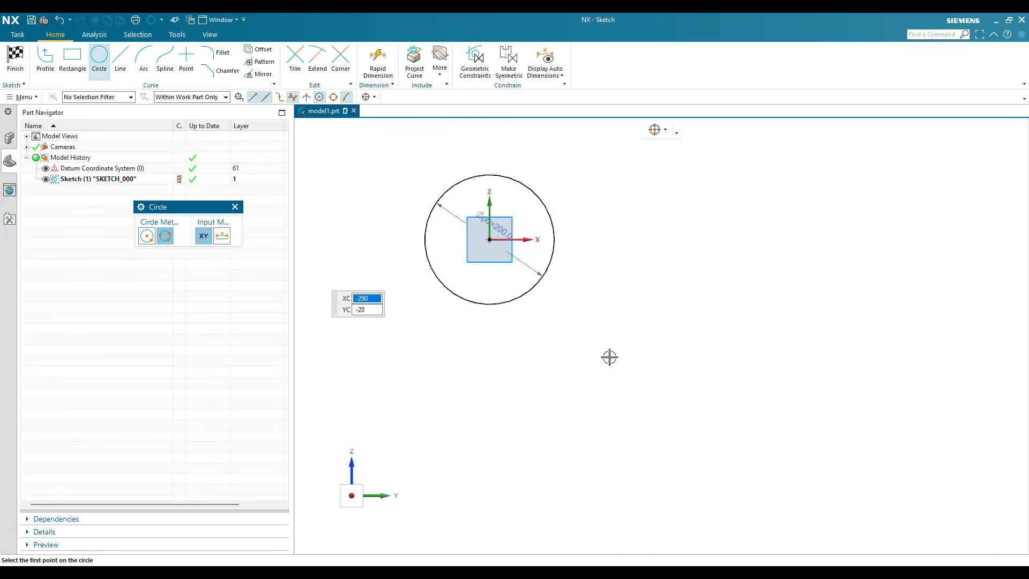
{"action": "left_click", "coordinate": [668, 434]}
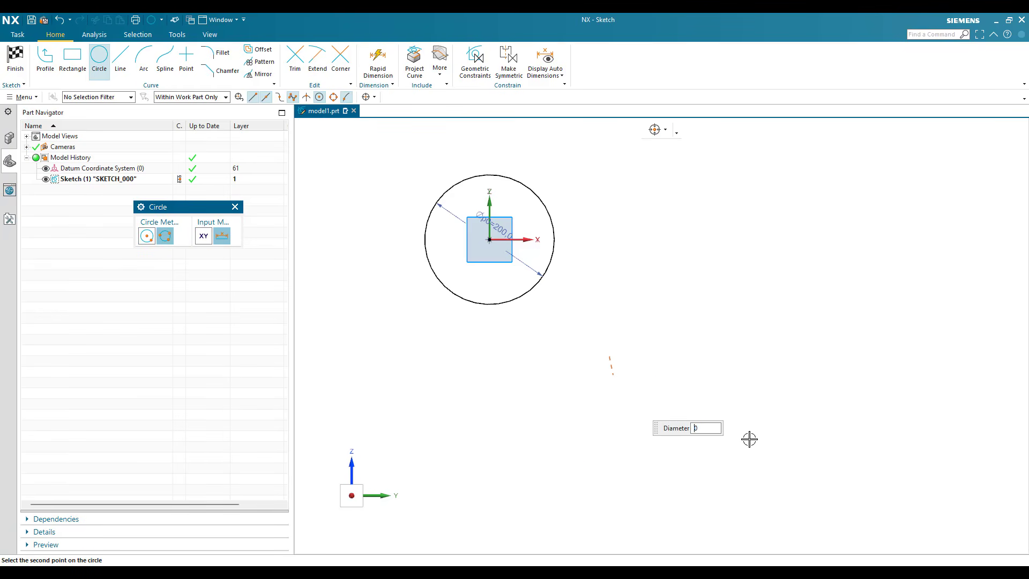
{"action": "left_click", "coordinate": [750, 439]}
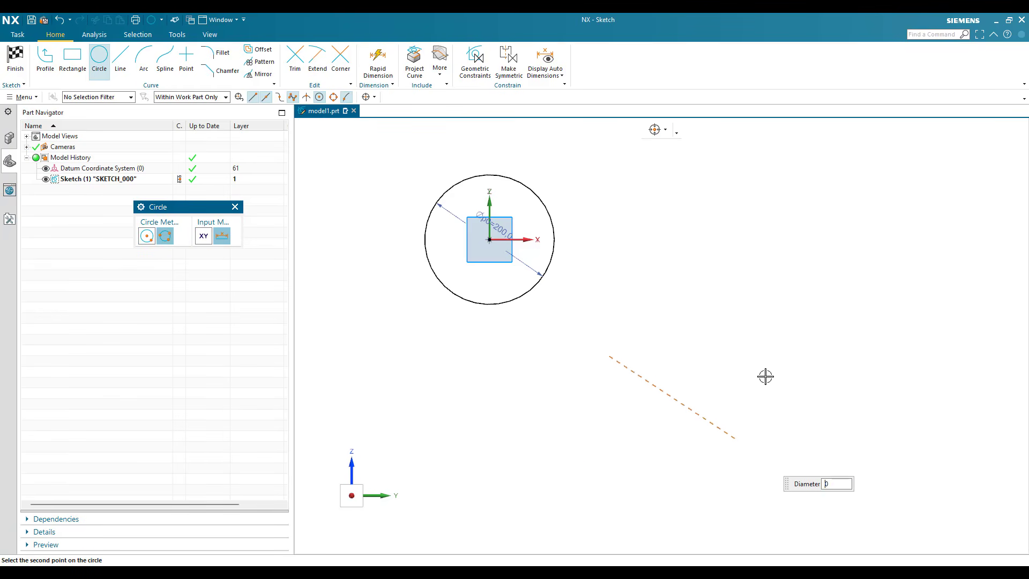
{"action": "left_click", "coordinate": [726, 307]}
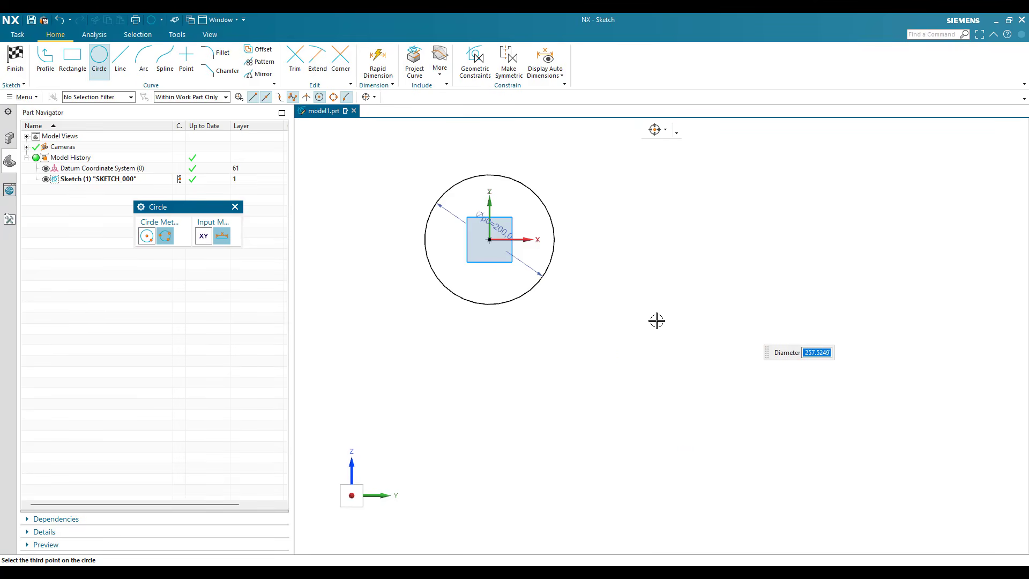
{"action": "scroll", "coordinate": [651, 247], "scroll_direction": "down", "scroll_amount": 2}
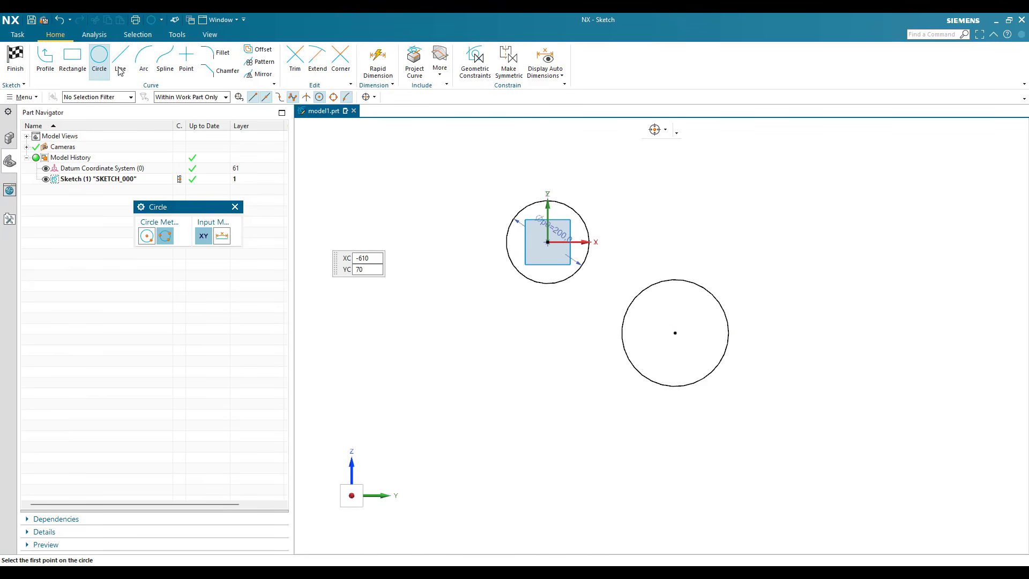
- Draw a single steep sloping line in the empty area to the right of the two circles
{"action": "key", "text": "l"}
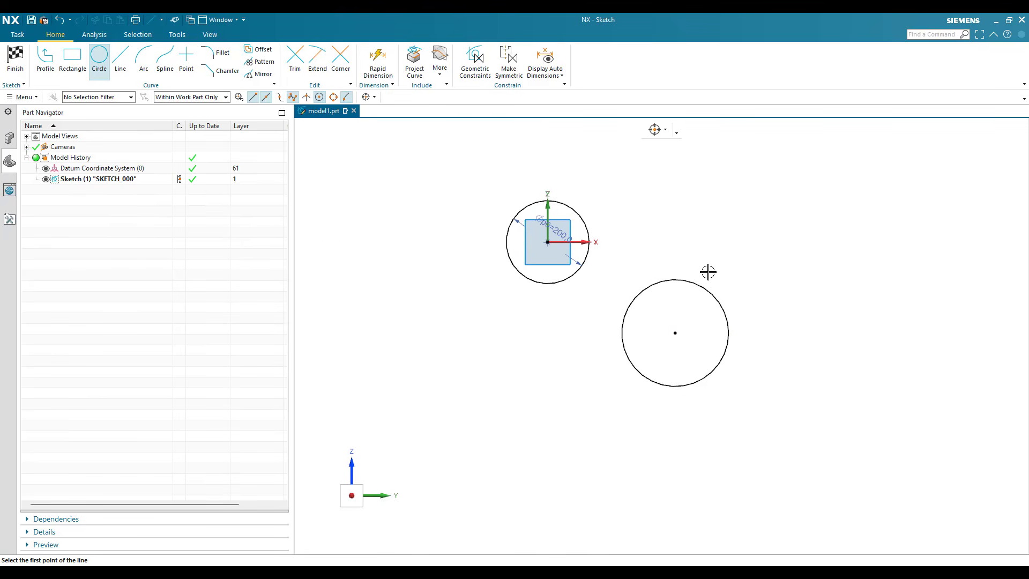
{"action": "scroll", "coordinate": [790, 273], "scroll_direction": "down", "scroll_amount": 3}
{"action": "left_click", "coordinate": [738, 213]}
{"action": "left_click", "coordinate": [709, 272]}
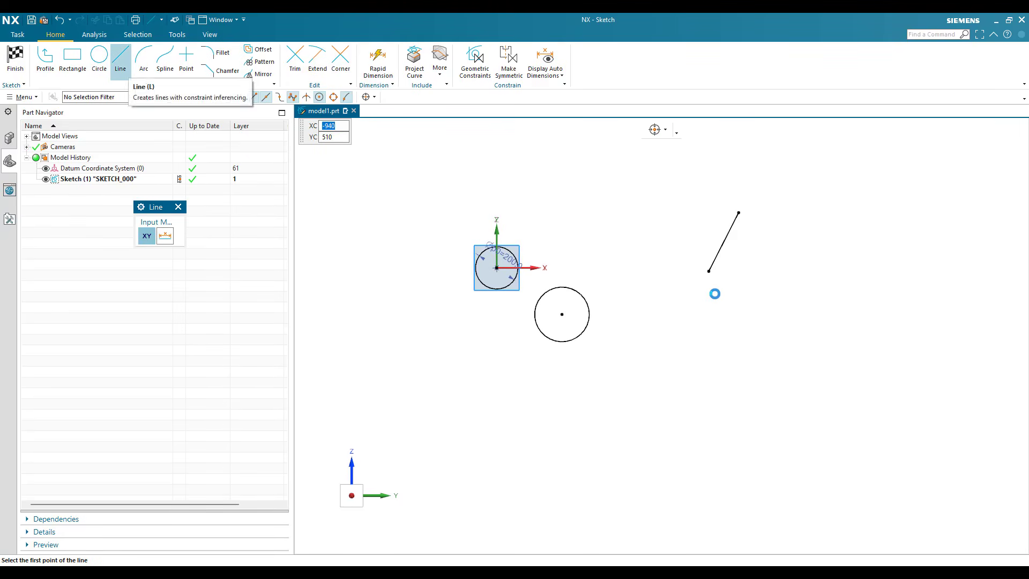
- Complete a triangle on the sloping line with the Profile tool, adding a horizontal base about 419 long and a closing side to the apex
{"action": "key", "text": "z"}
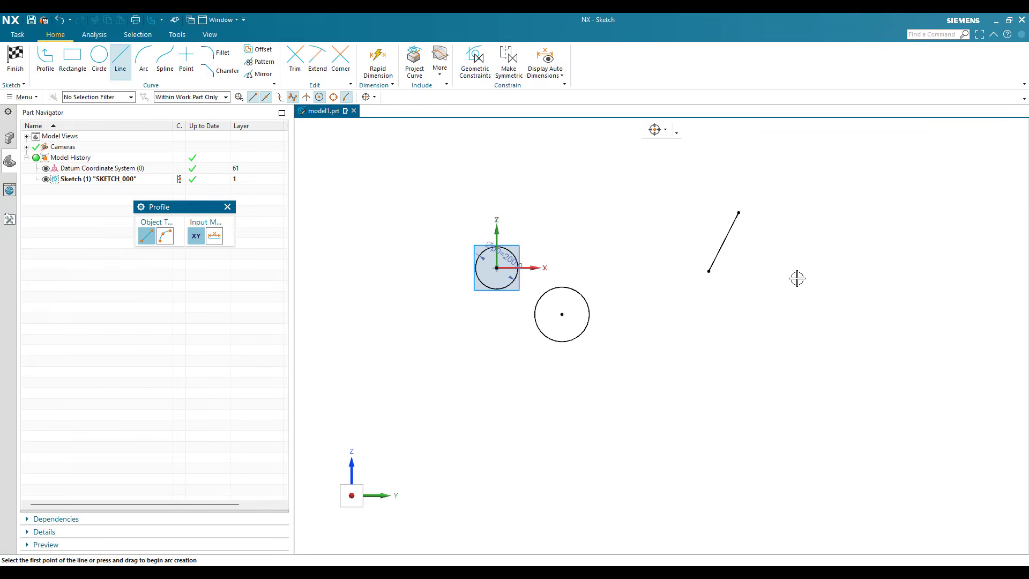
{"action": "left_click", "coordinate": [740, 215]}
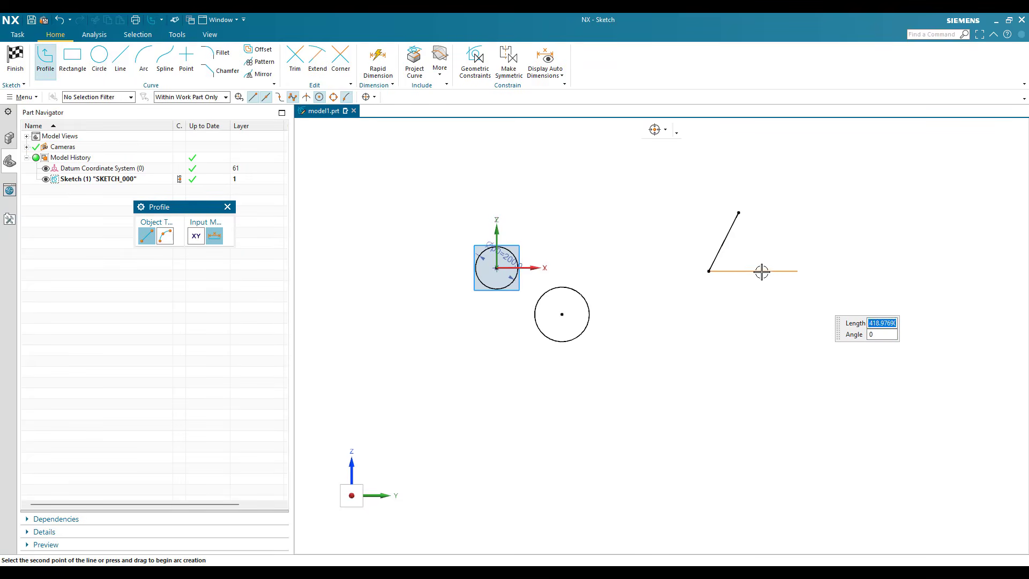
{"action": "scroll", "coordinate": [724, 316], "scroll_direction": "up", "scroll_amount": 4}
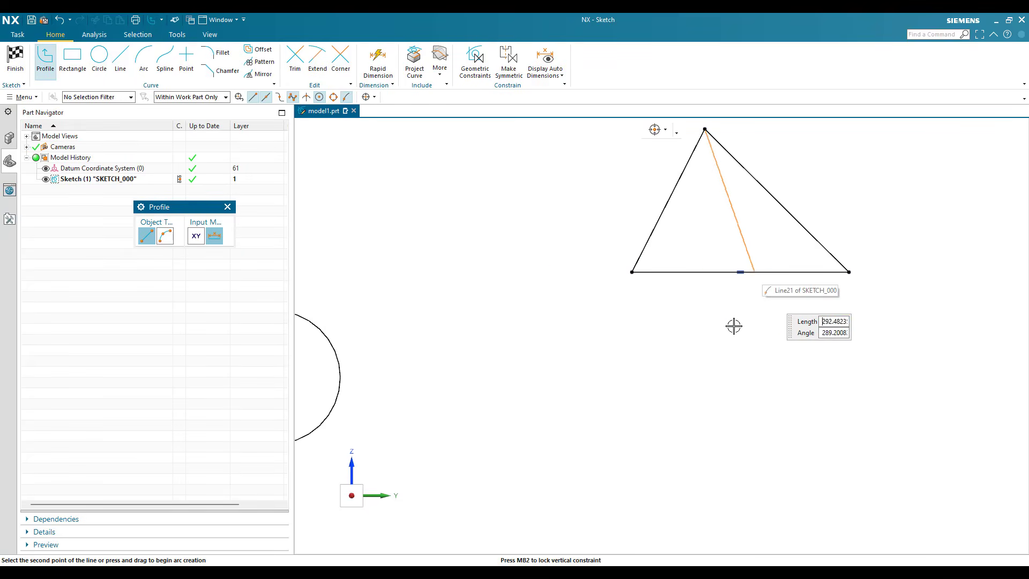
{"action": "key", "text": "Escape"}
{"action": "scroll", "coordinate": [772, 327], "scroll_direction": "down", "scroll_amount": 3}
{"action": "scroll", "coordinate": [770, 318], "scroll_direction": "up", "scroll_amount": 2}
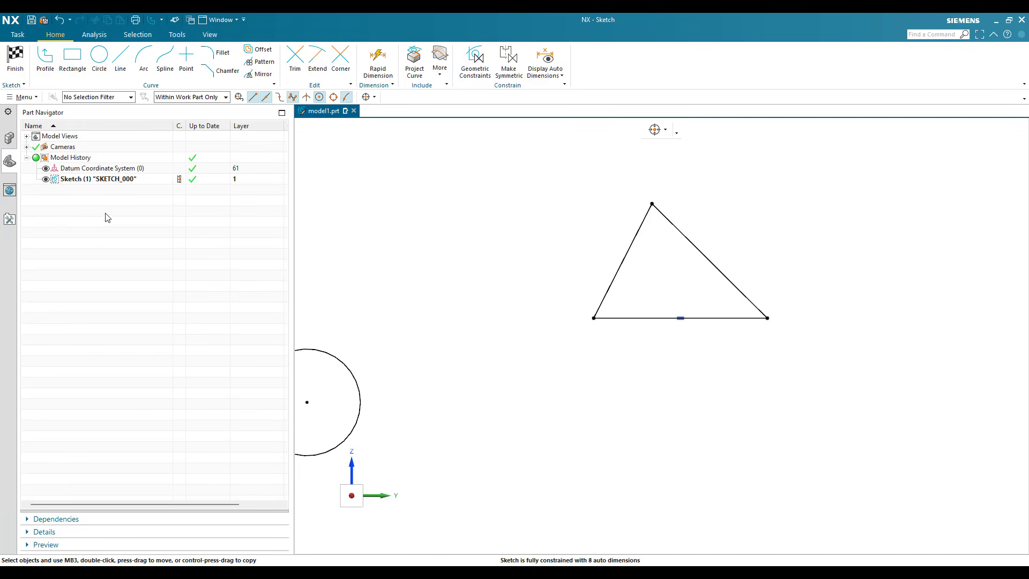
- Draw a three-point circle passing through all three vertices of the triangle
{"action": "key", "text": "l"}
{"action": "key", "text": "o"}
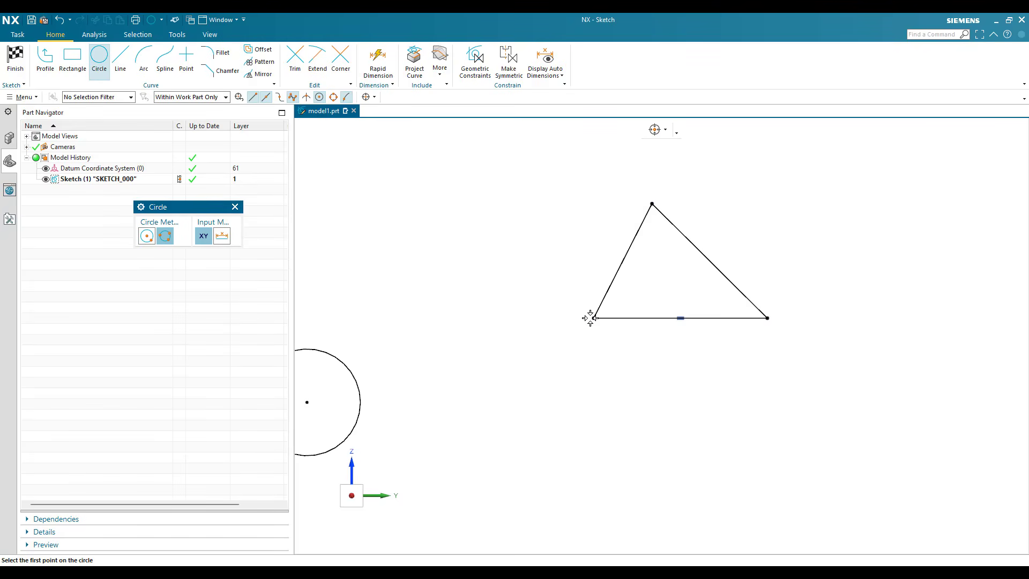
{"action": "left_click", "coordinate": [768, 318]}
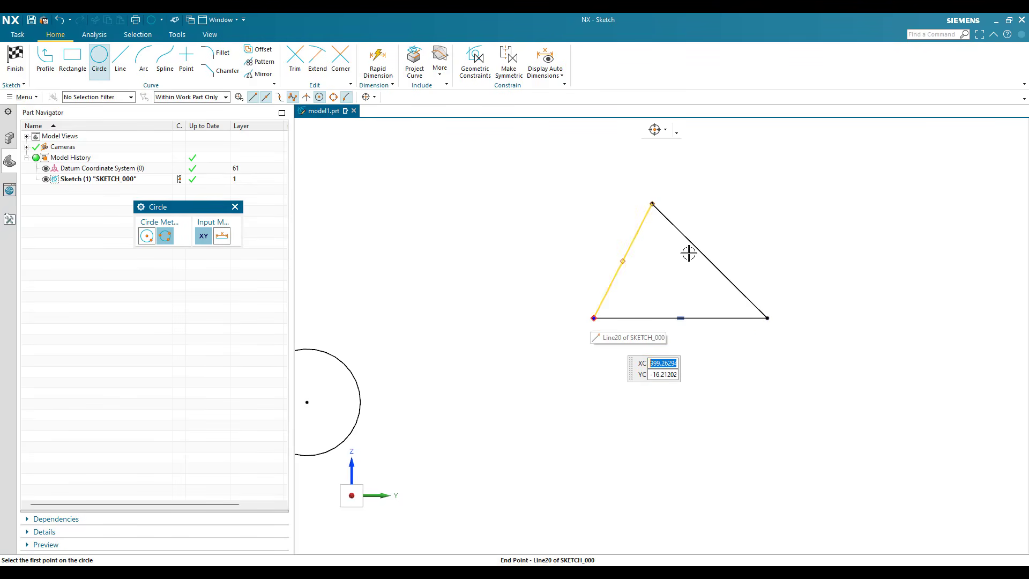
{"action": "left_click", "coordinate": [652, 202]}
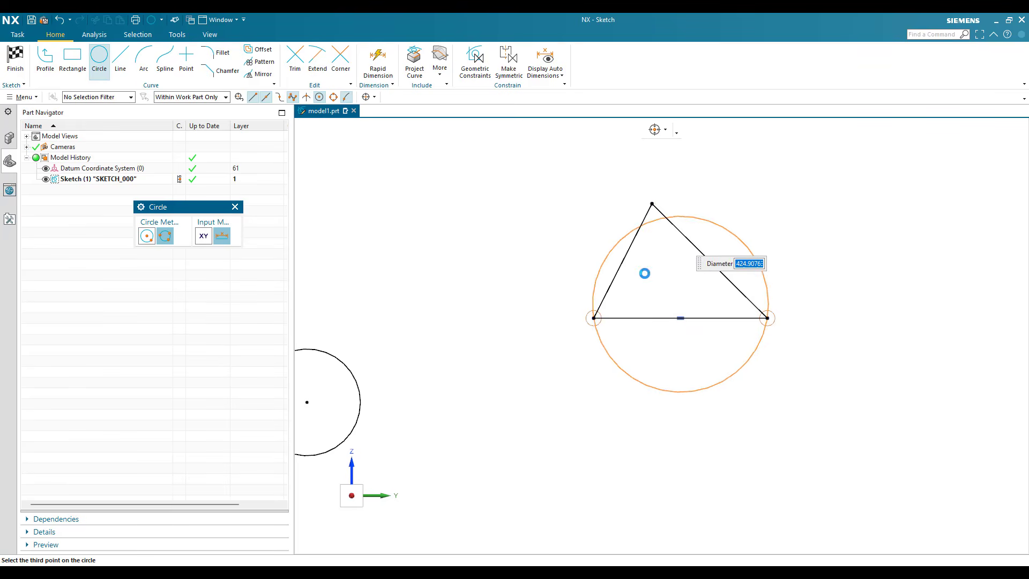
{"action": "left_click", "coordinate": [656, 201]}
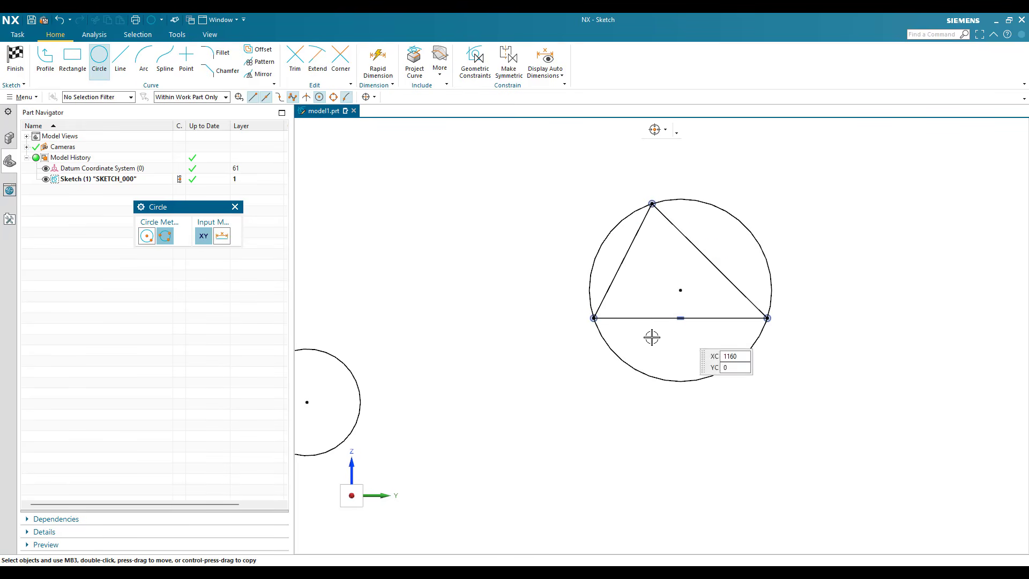
{"action": "key", "text": "Escape"}
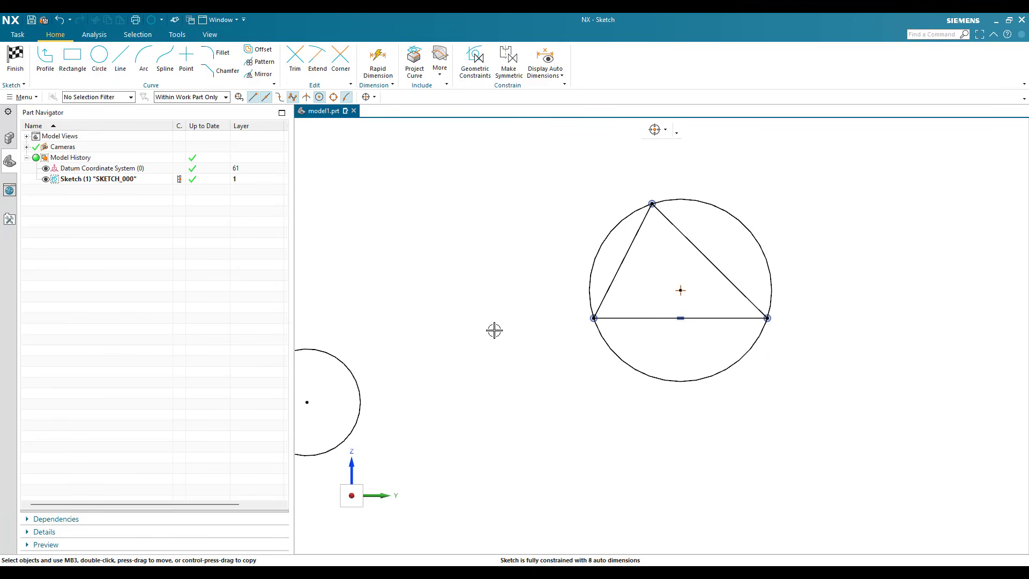
- Delete the triangle and all three circles from the sketch
{"action": "key", "text": "ctrl+f"}
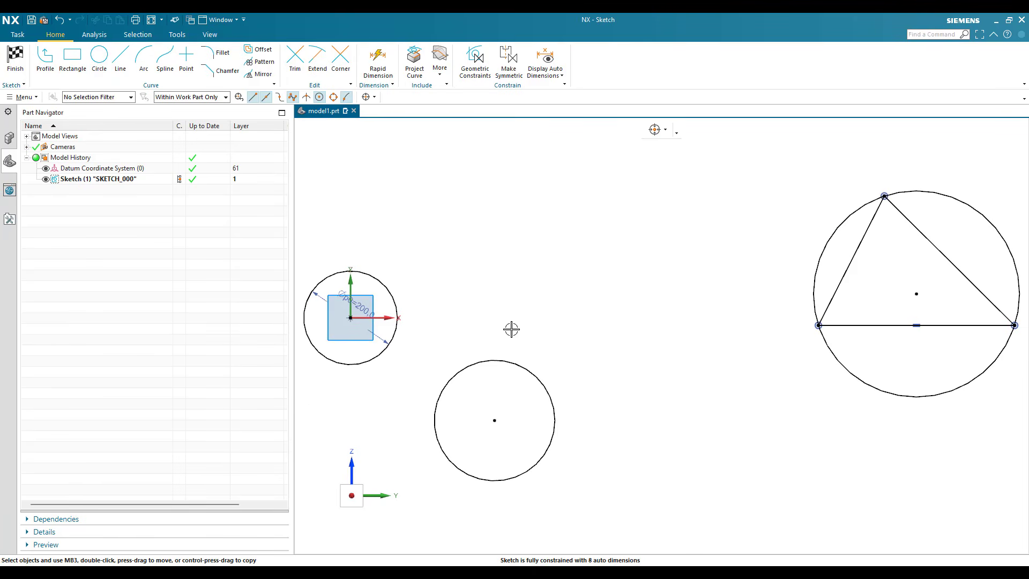
{"action": "key", "text": "ctrl+a"}
{"action": "key", "text": "Delete"}
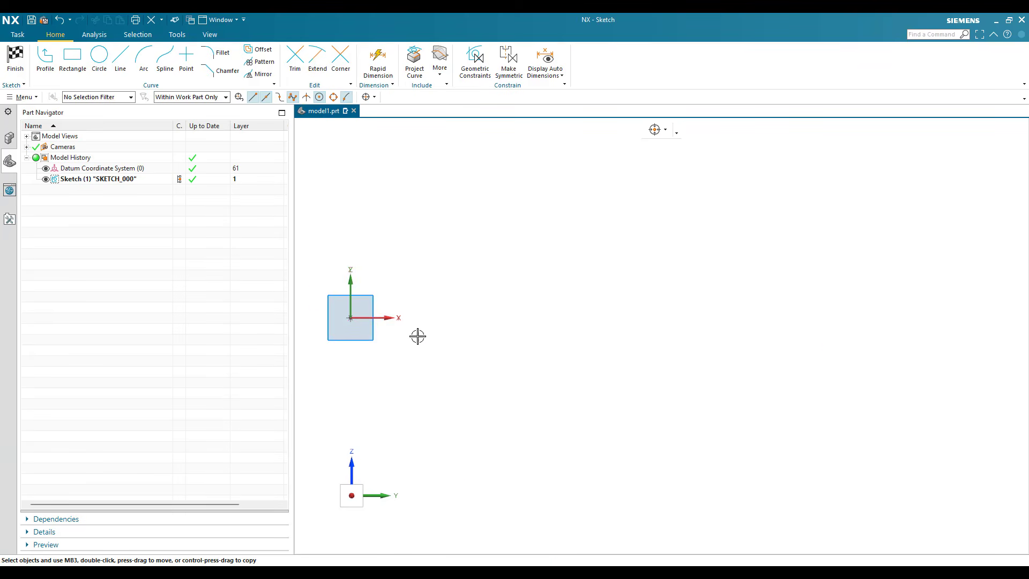
{"action": "left_click", "coordinate": [100, 68]}
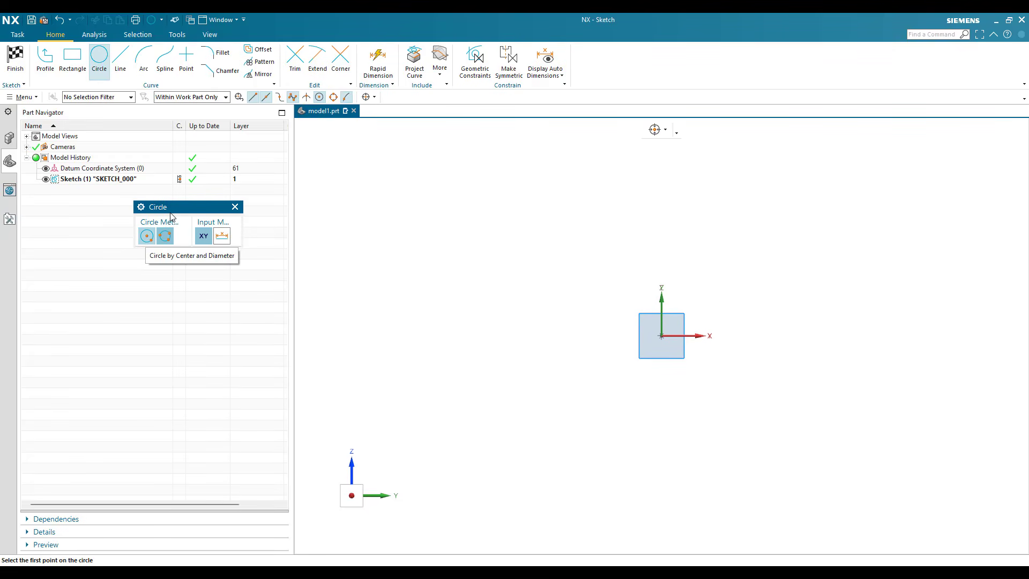
{"action": "key", "text": "Escape"}
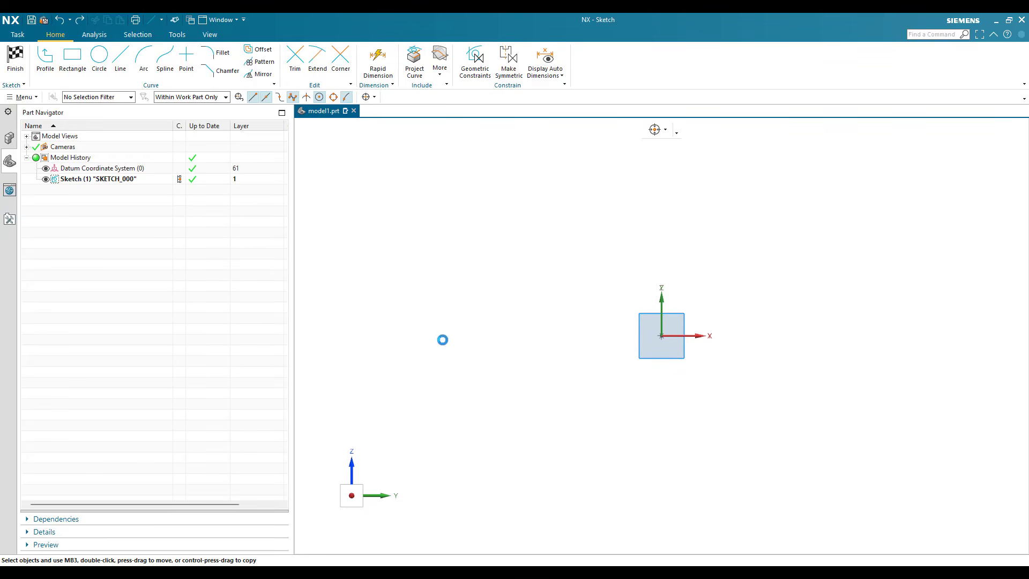
- Draw two separate lines, a gently rising one across the area above the sketch origin and a nearly vertical one to the right of the datum
{"action": "key", "text": "l"}
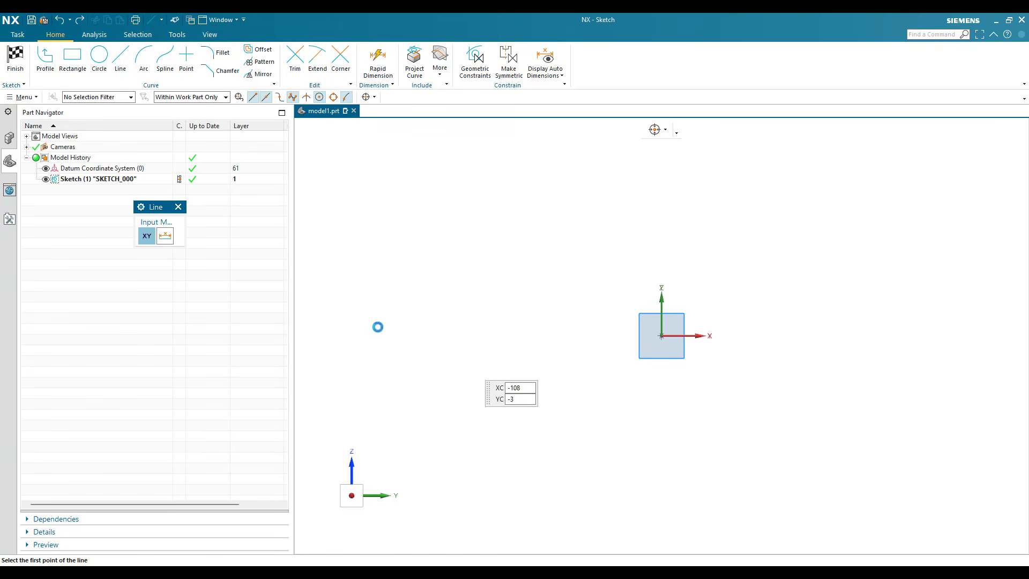
{"action": "left_click", "coordinate": [378, 326]}
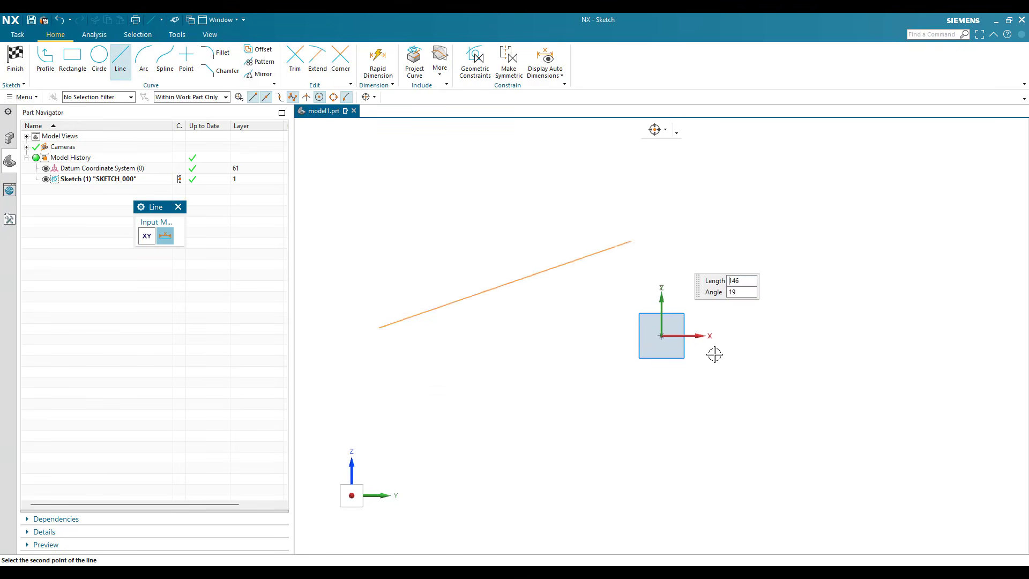
{"action": "left_click", "coordinate": [746, 217]}
{"action": "scroll", "coordinate": [643, 248], "scroll_direction": "down", "scroll_amount": 3}
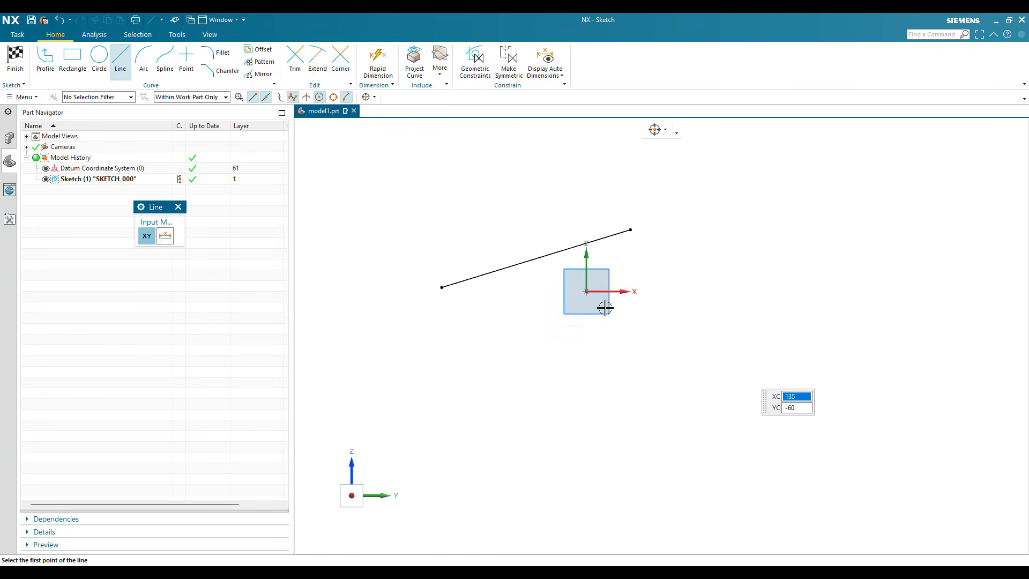
{"action": "left_click", "coordinate": [723, 352]}
{"action": "left_click", "coordinate": [741, 186]}
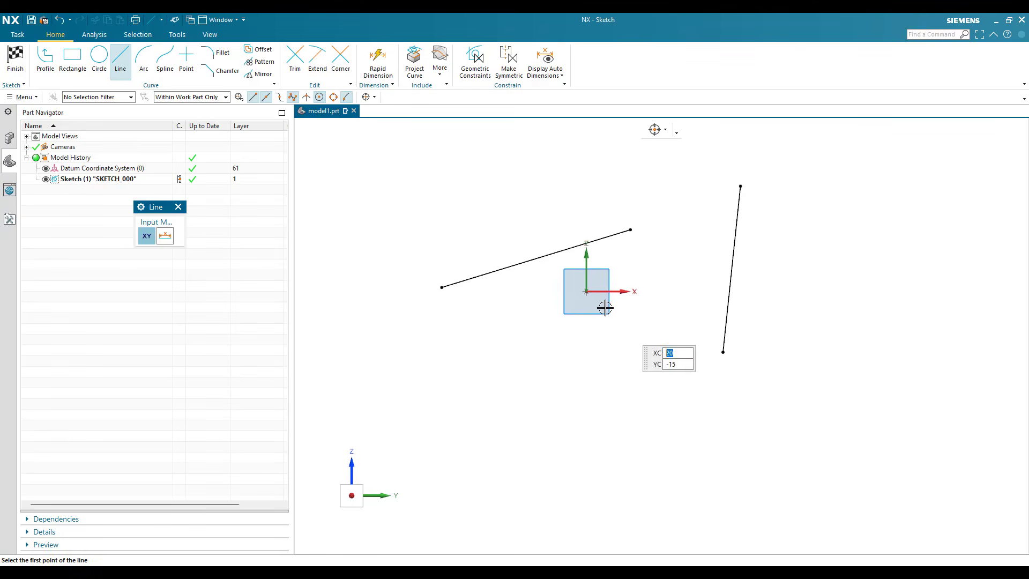
- Delete both separate lines from the sketch
{"action": "key", "text": "Escape"}
{"action": "key", "text": "ctrl+a"}
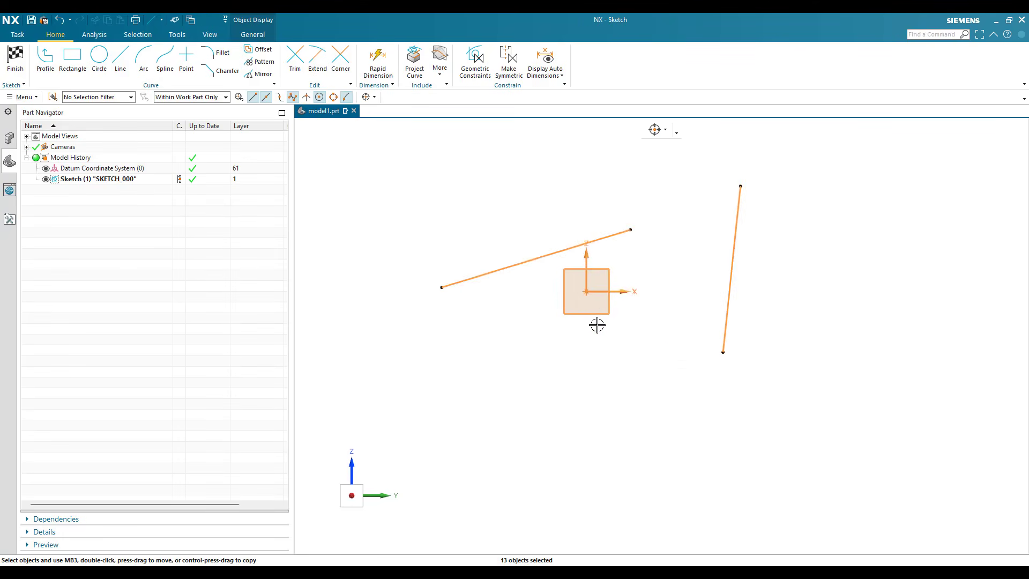
{"action": "key", "text": "Delete"}
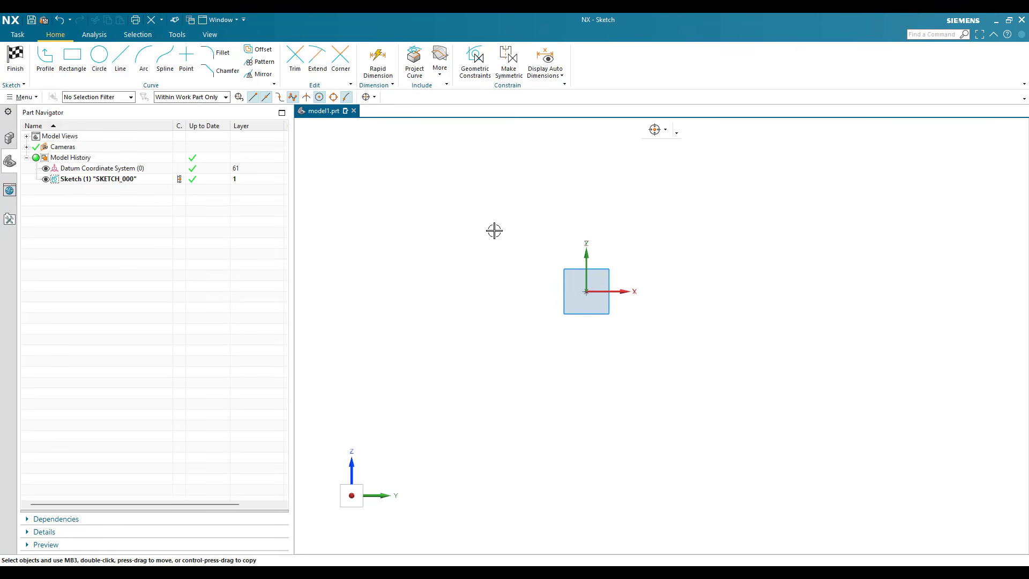
- Draw an arc of radius 100 by center and end points, centred on the sketch origin and spanning the area above it
{"action": "left_click", "coordinate": [145, 74]}
{"action": "key", "text": "a"}
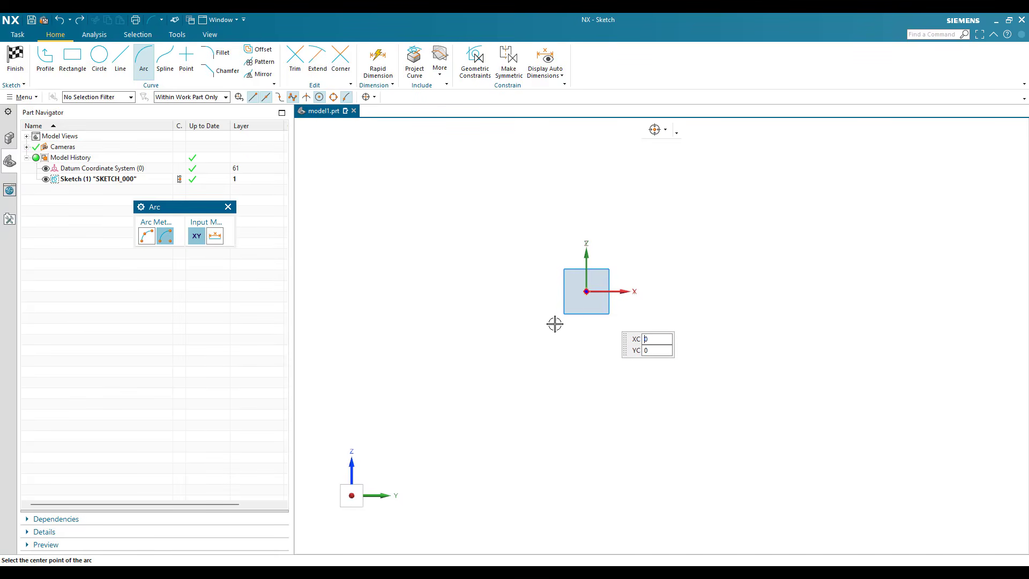
{"action": "left_click", "coordinate": [555, 218]}
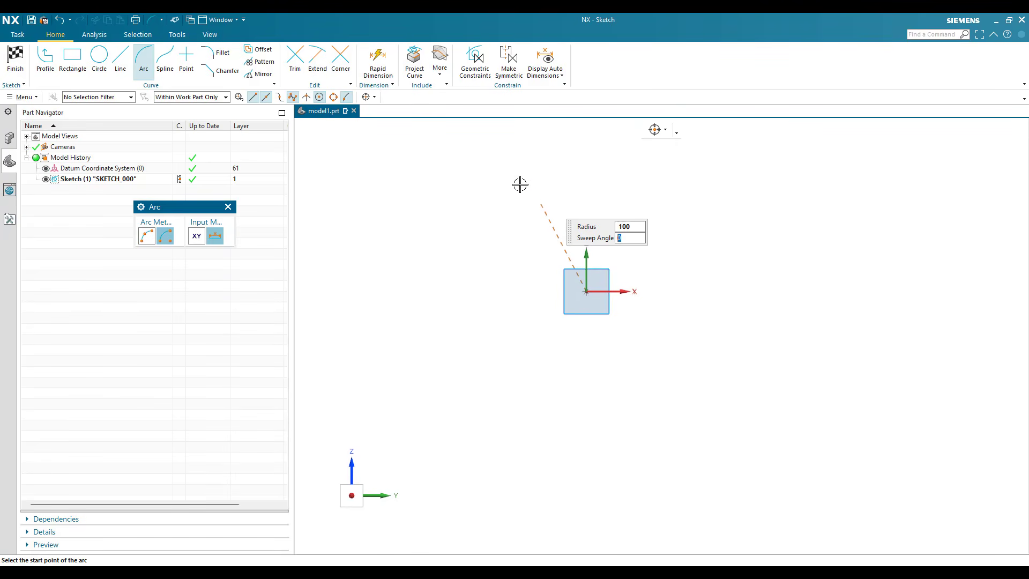
{"action": "left_click", "coordinate": [568, 349]}
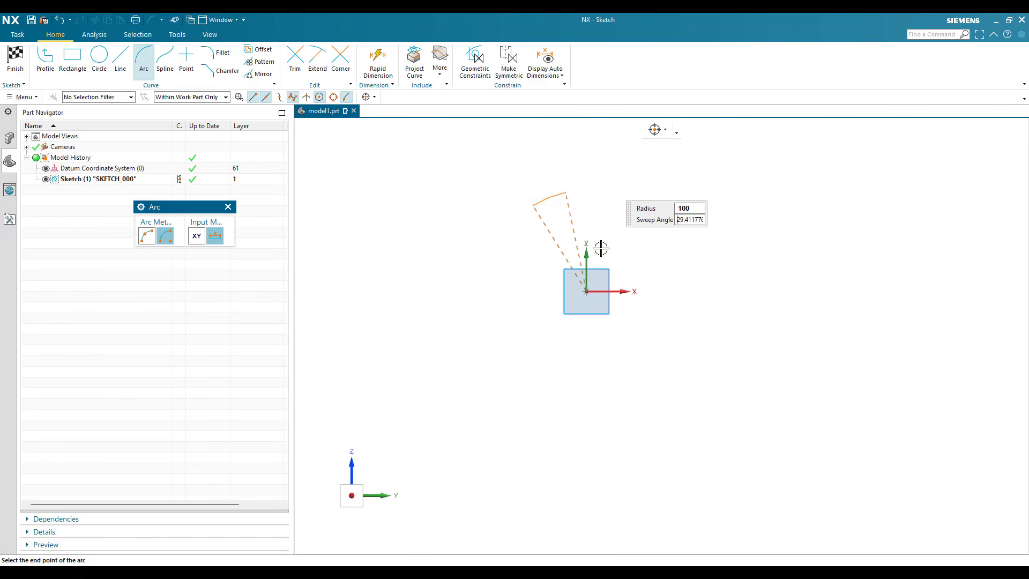
{"action": "left_click", "coordinate": [592, 235]}
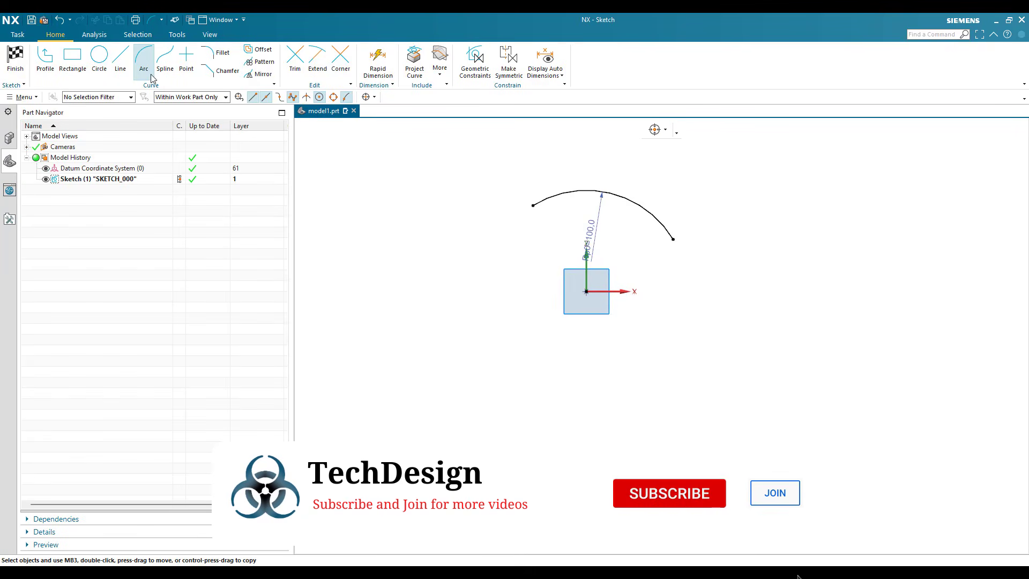
{"action": "key", "text": "Escape"}
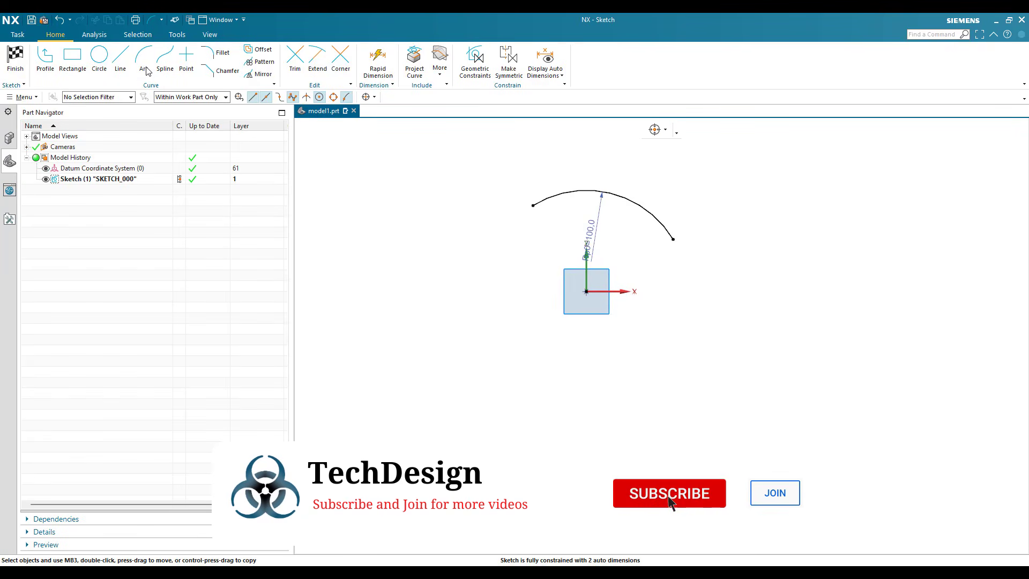
- Draw a large three-point arc to the right of the datum, bulging up and toward the origin
{"action": "key", "text": "a"}
{"action": "left_click", "coordinate": [147, 236]}
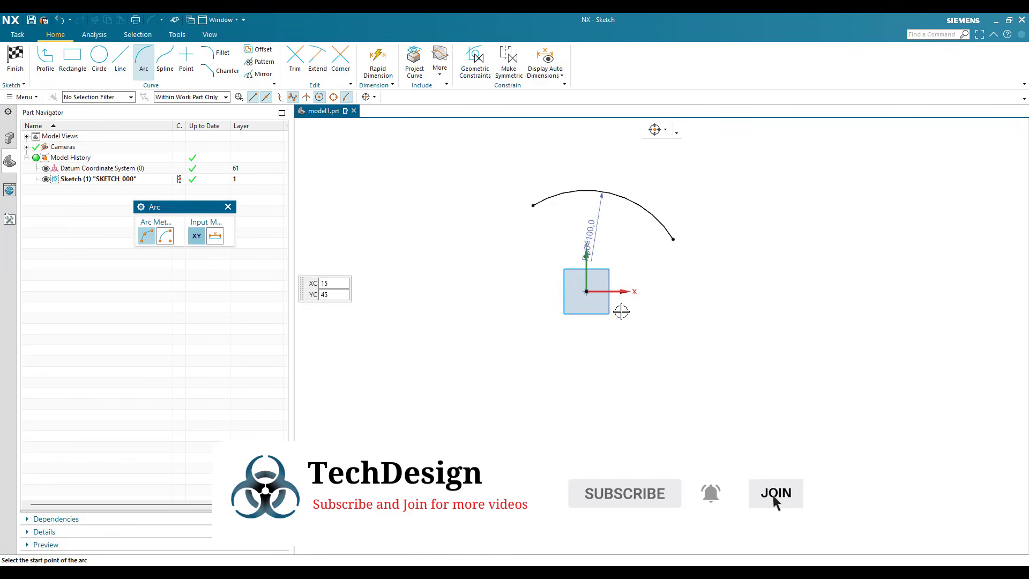
{"action": "scroll", "coordinate": [453, 220], "scroll_direction": "down", "scroll_amount": 2}
{"action": "left_click", "coordinate": [780, 234]}
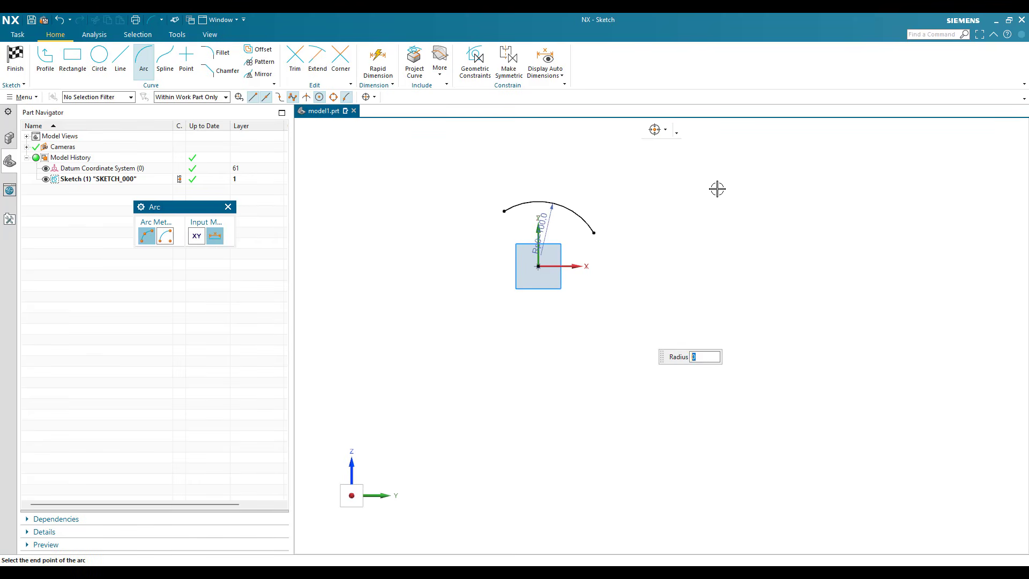
{"action": "left_click", "coordinate": [624, 312]}
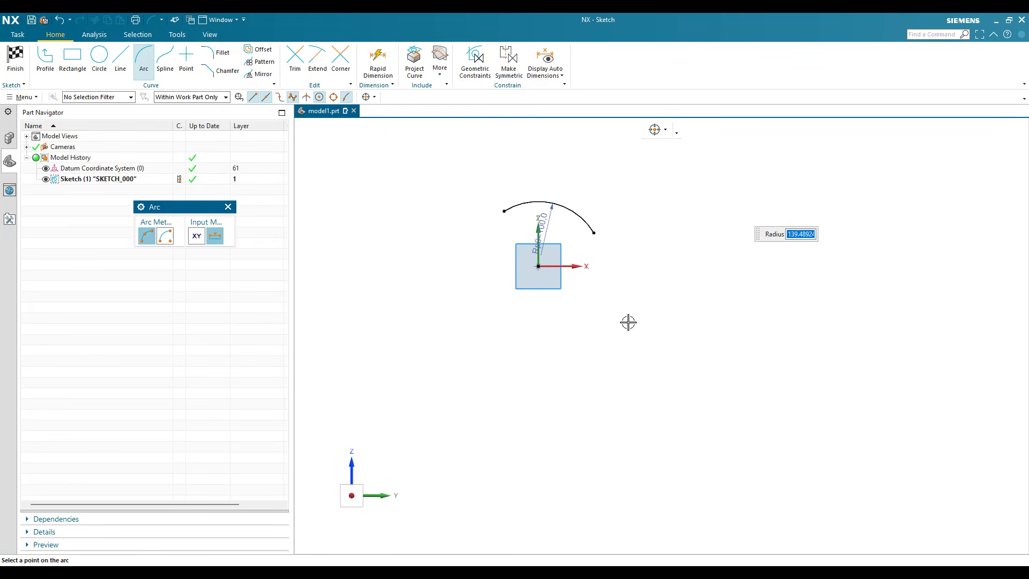
{"action": "left_click", "coordinate": [628, 322]}
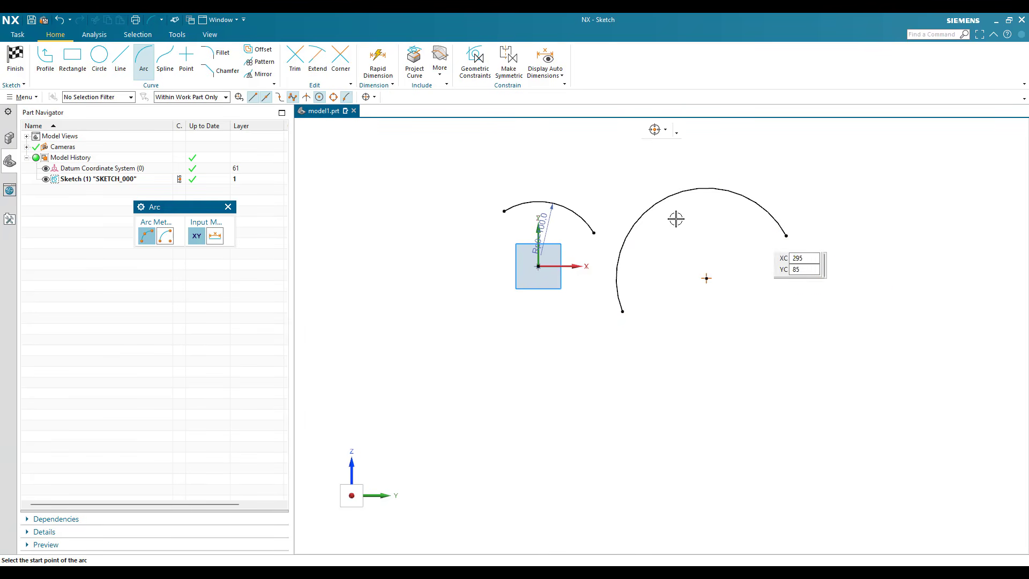
{"action": "key", "text": "Escape"}
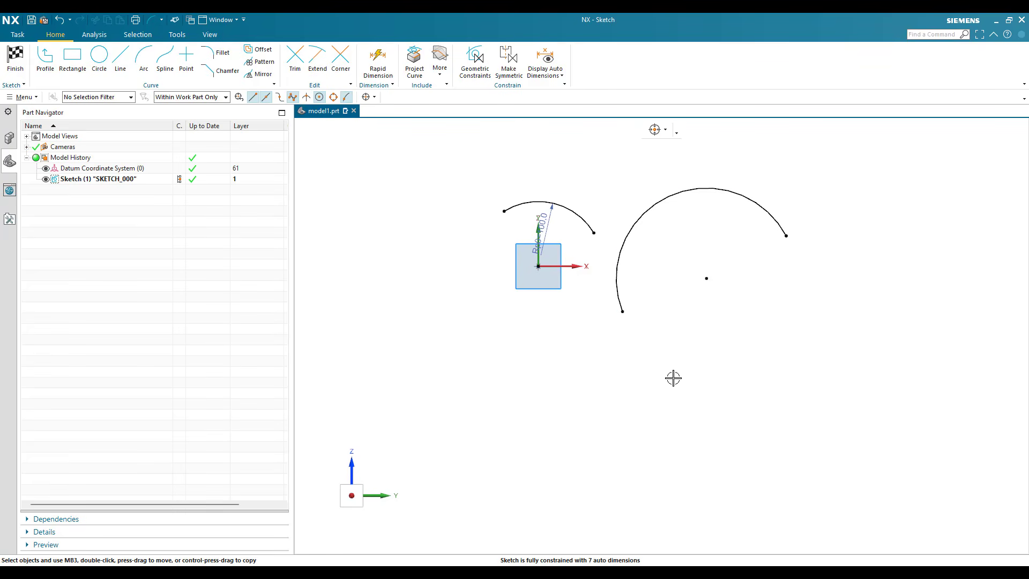
- Undo both arcs and fit the view to the empty sketch
{"action": "key", "text": "ctrl+z"}
{"action": "key", "text": "ctrl+z"}
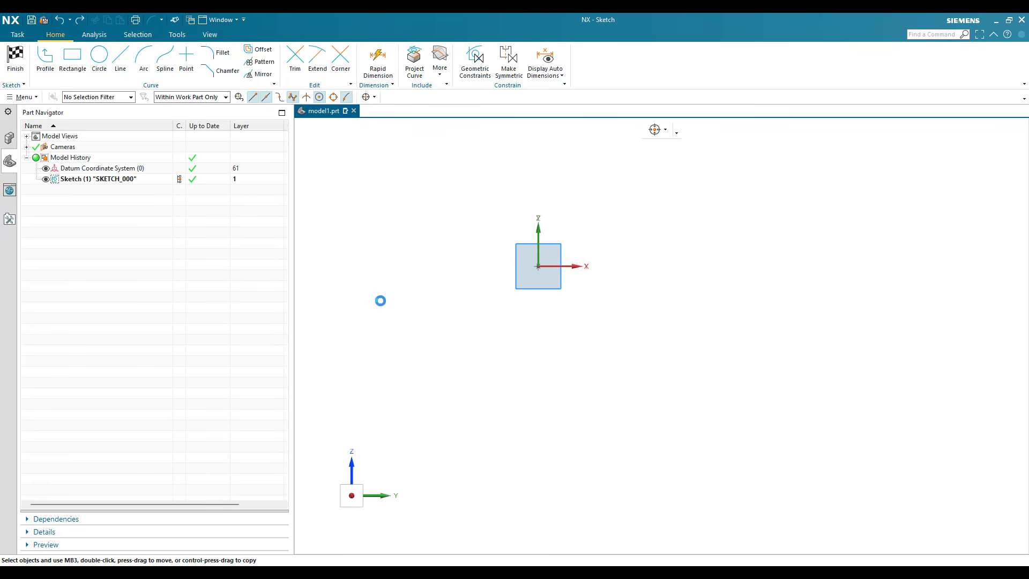
{"action": "key", "text": "ctrl+f"}
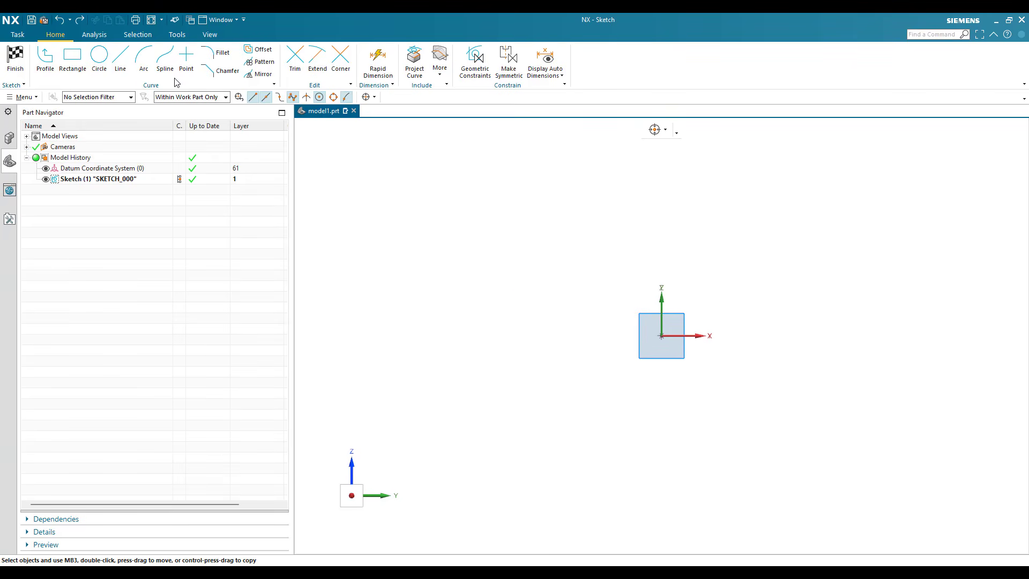
- Lay out a degree 3 Through Points studio spline through four points as an S-shaped wave across the datum
{"action": "key", "text": "s"}
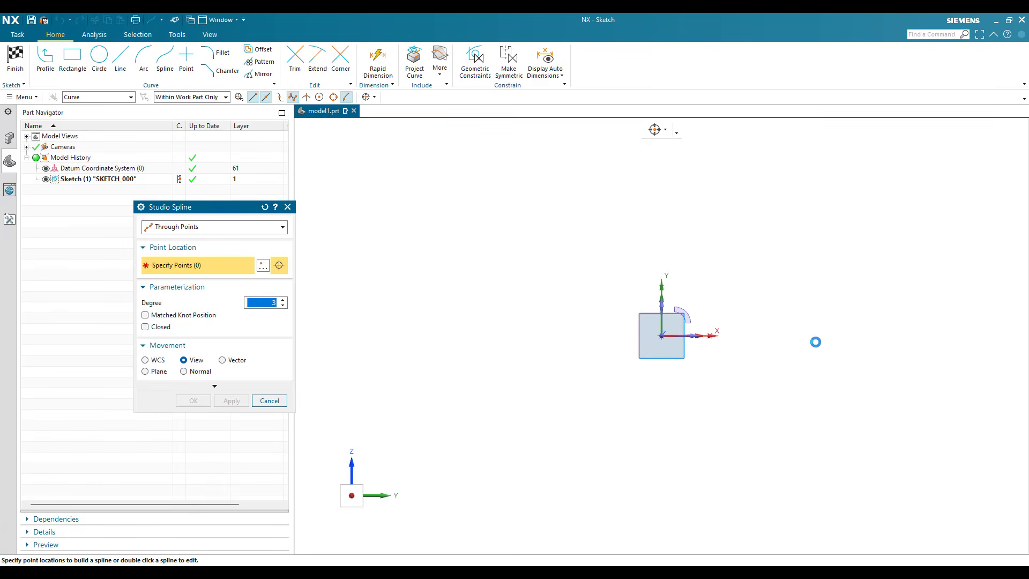
{"action": "left_click", "coordinate": [563, 214]}
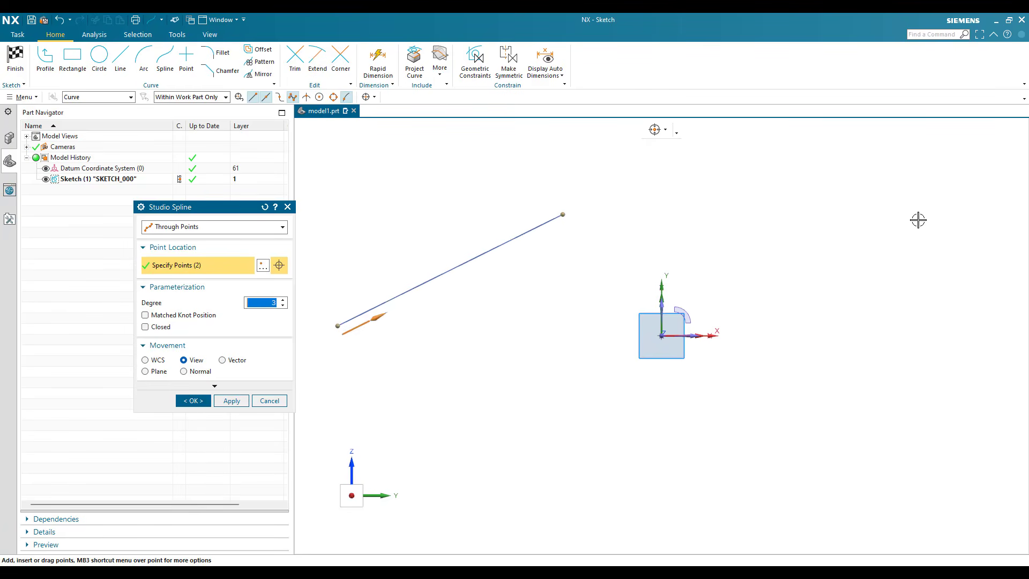
{"action": "left_click", "coordinate": [815, 341]}
{"action": "left_click", "coordinate": [924, 202]}
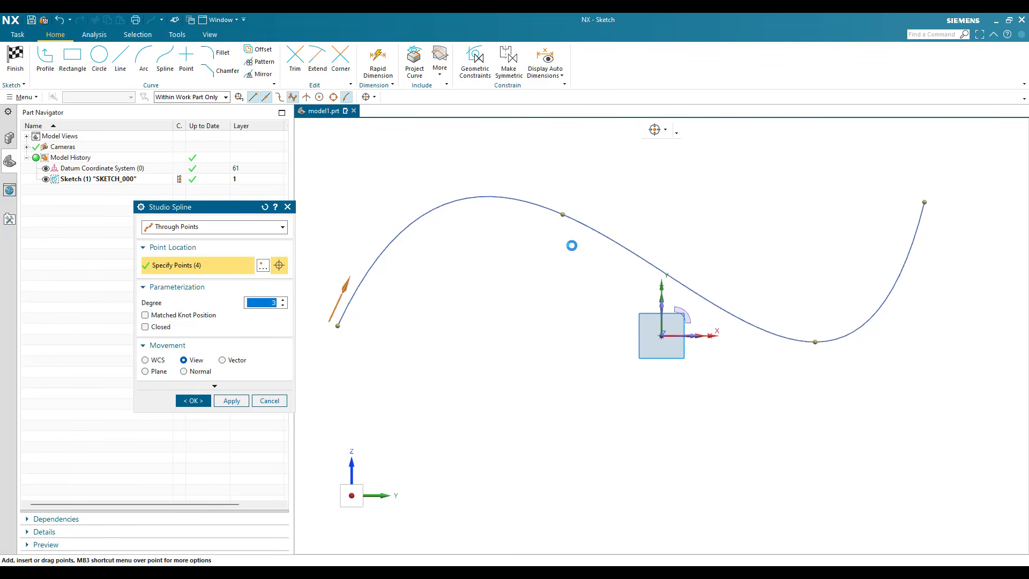
- Move the spline's second point down toward the first, to about Y -91.5, Z 49.8, and discard the spline
{"action": "left_click", "coordinate": [562, 214]}
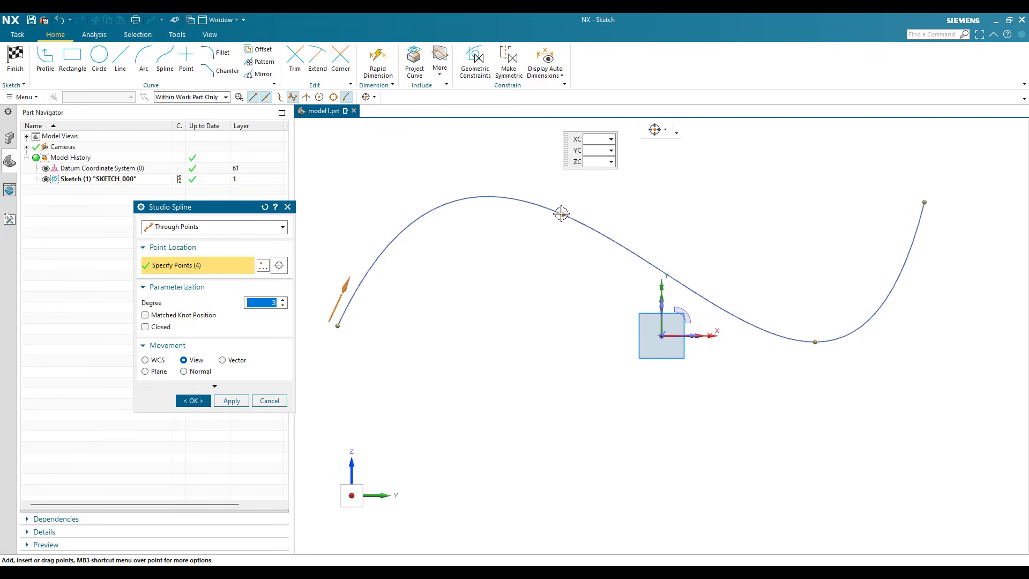
{"action": "left_click_drag", "start_coordinate": [509, 198], "coordinate": [489, 231]}
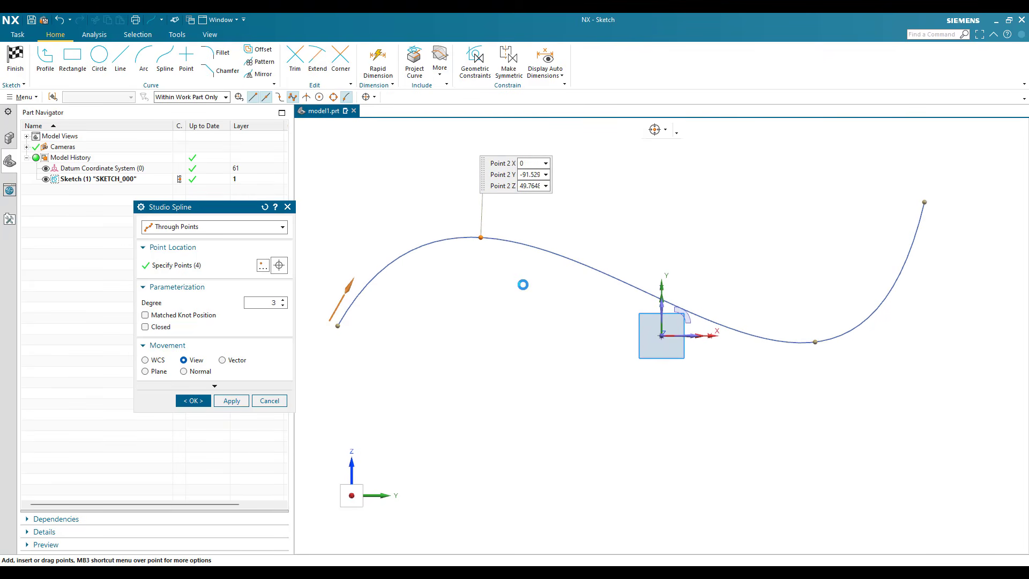
{"action": "left_click", "coordinate": [269, 401]}
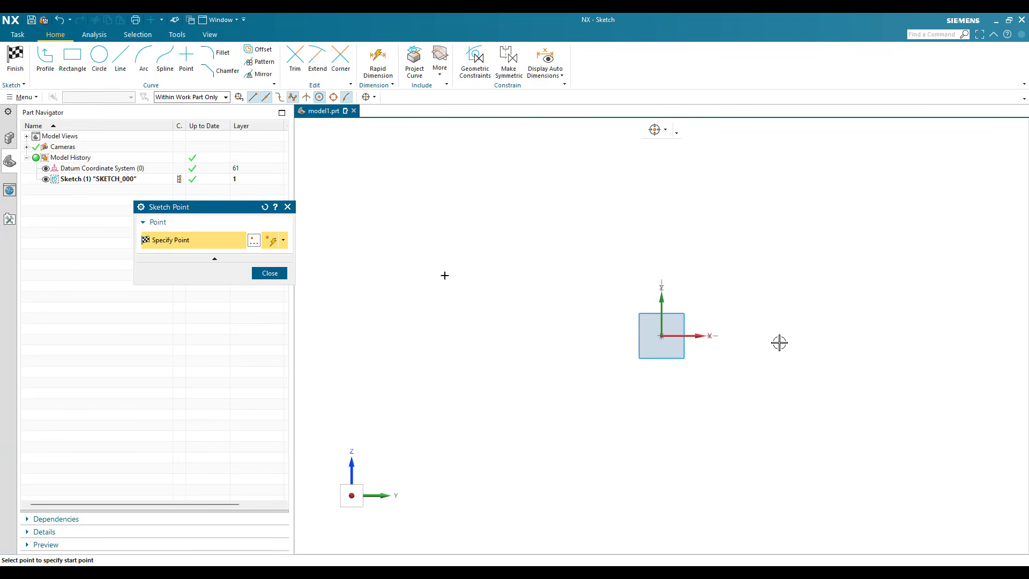
- Finish placing sketch points and delete all three points from the sketch
{"action": "key", "text": "Escape"}
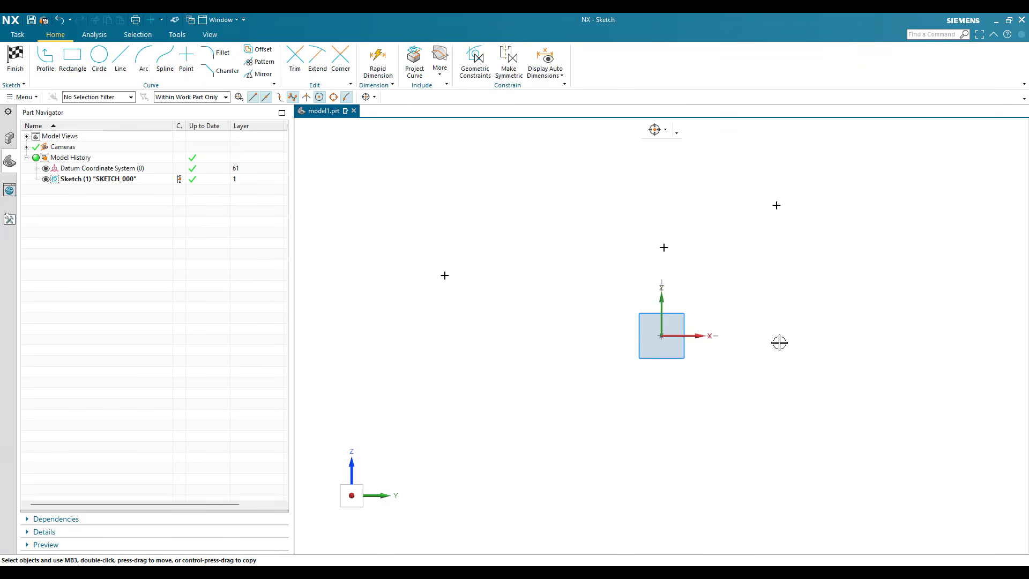
{"action": "key", "text": "ctrl+a"}
{"action": "key", "text": "Delete"}
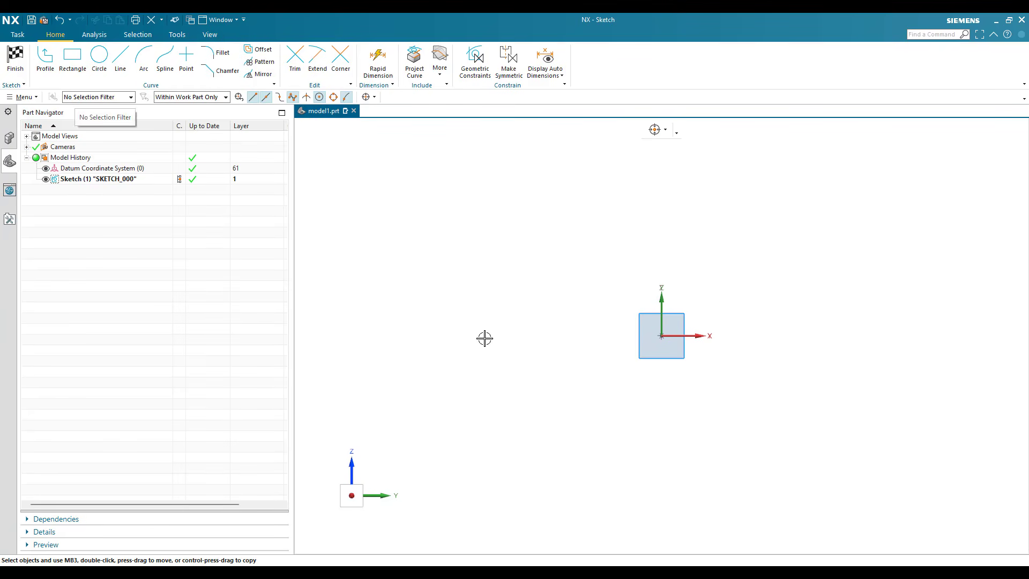
- Draw a wide horizontal rectangle from its center, centred on the sketch origin
{"action": "key", "text": "r"}
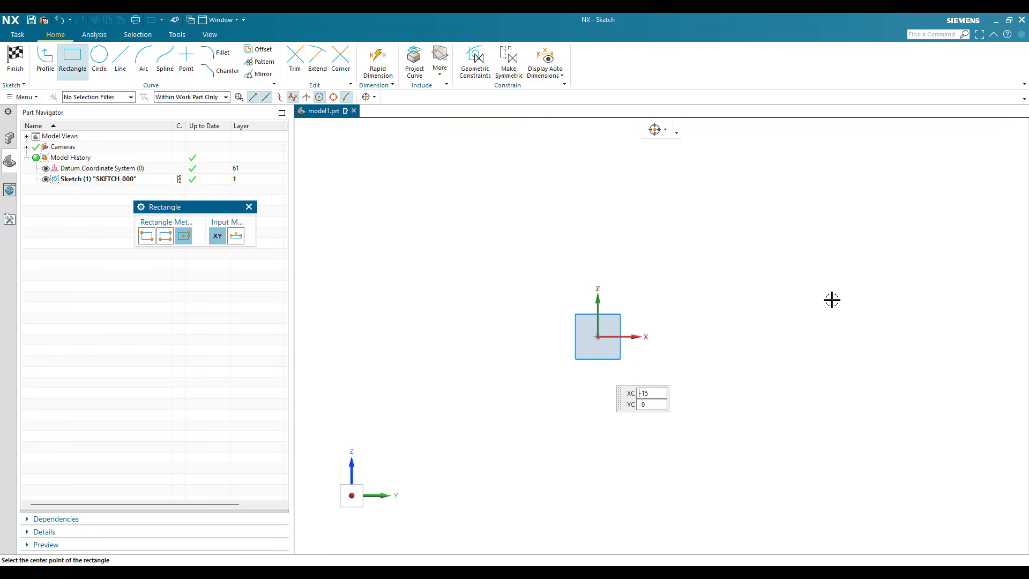
{"action": "left_click", "coordinate": [598, 337]}
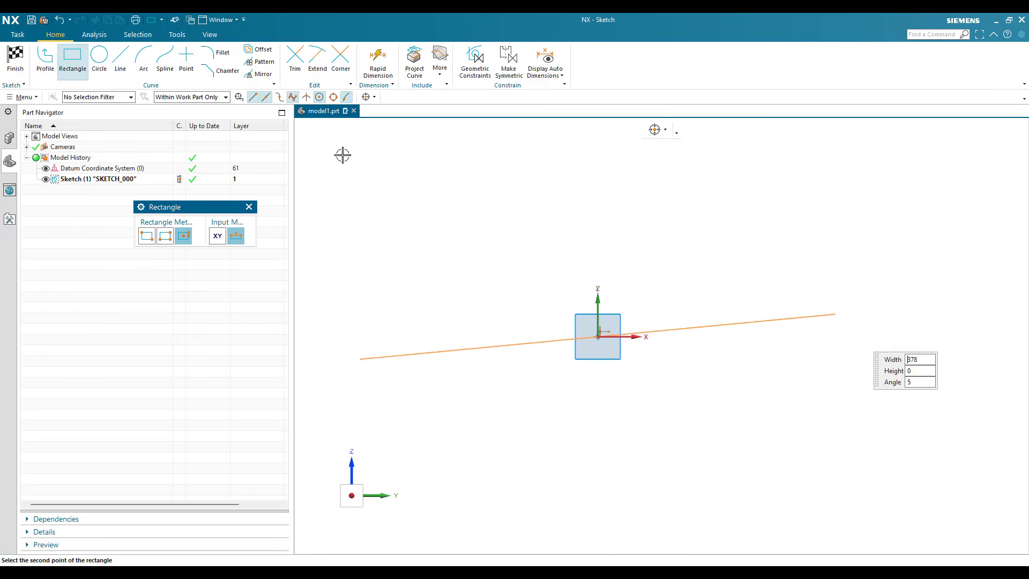
{"action": "left_click", "coordinate": [839, 337]}
{"action": "left_click", "coordinate": [833, 207]}
{"action": "key", "text": "Escape"}
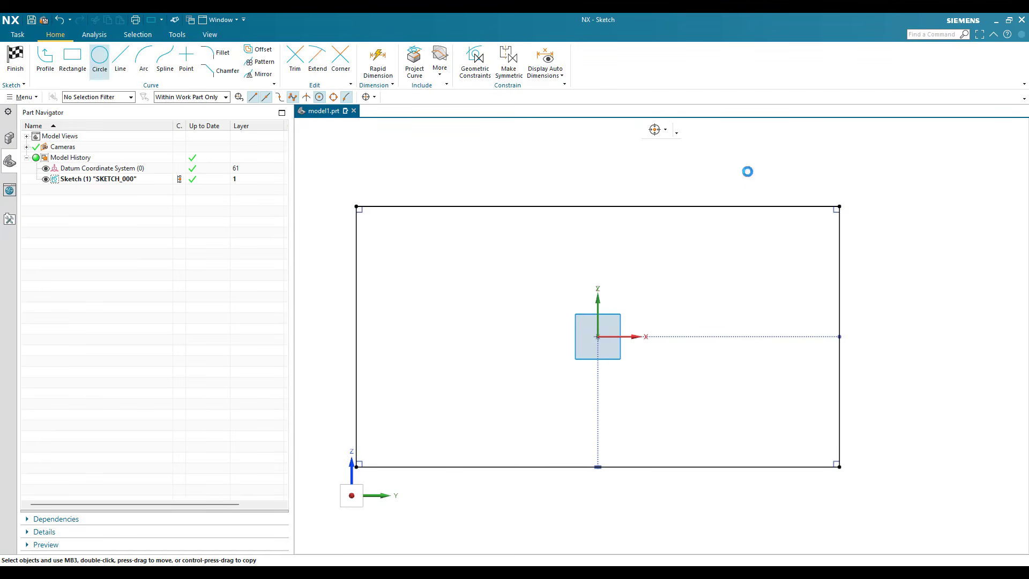
- Draw a small circle by center and diameter above and to the right of the rectangle
{"action": "scroll", "coordinate": [700, 191], "scroll_direction": "down", "scroll_amount": 4}
{"action": "key", "text": "Return"}
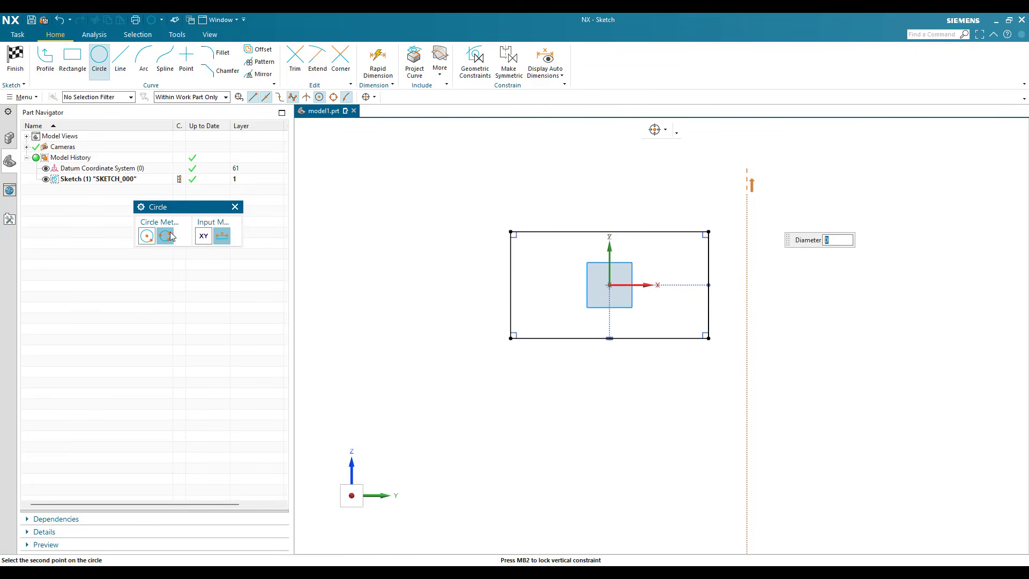
{"action": "left_click", "coordinate": [732, 177]}
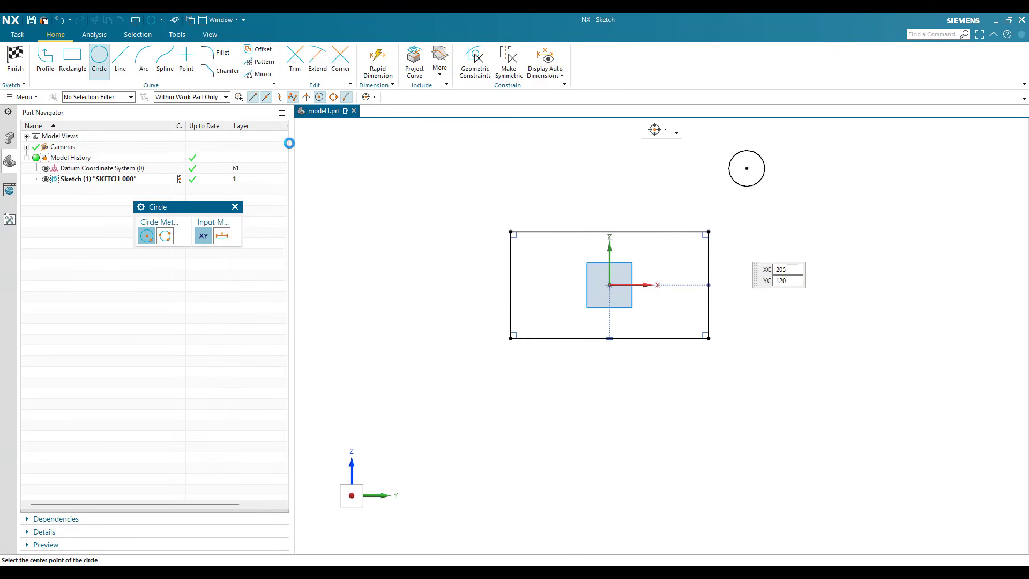
{"action": "key", "text": "Escape"}
- Draw a circle centred on the rectangle's upper-left corner
{"action": "scroll", "coordinate": [563, 281], "scroll_direction": "up", "scroll_amount": 1}
{"action": "scroll", "coordinate": [538, 310], "scroll_direction": "up", "scroll_amount": 3}
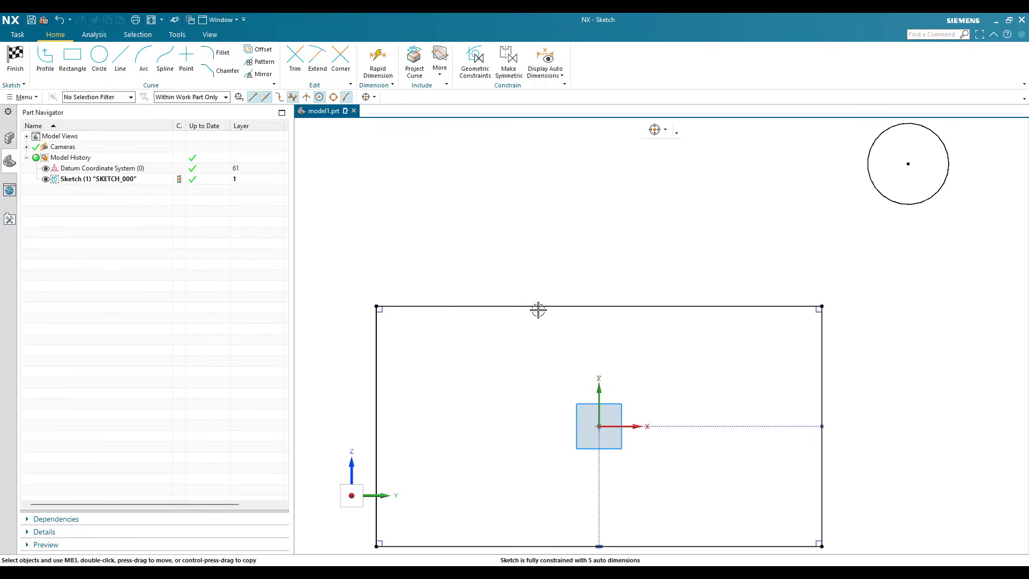
{"action": "scroll", "coordinate": [647, 319], "scroll_direction": "down", "scroll_amount": 2}
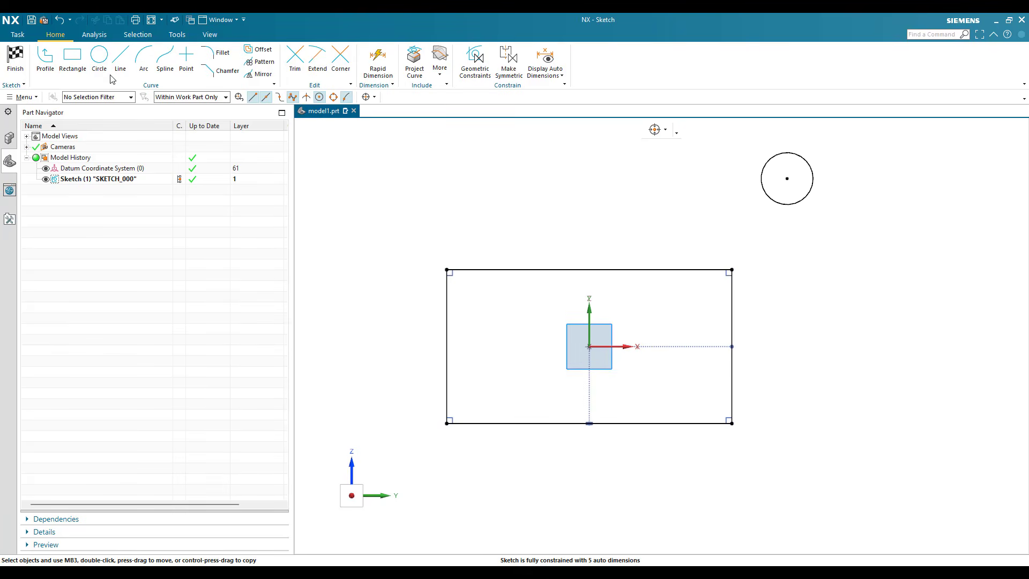
{"action": "key", "text": "o"}
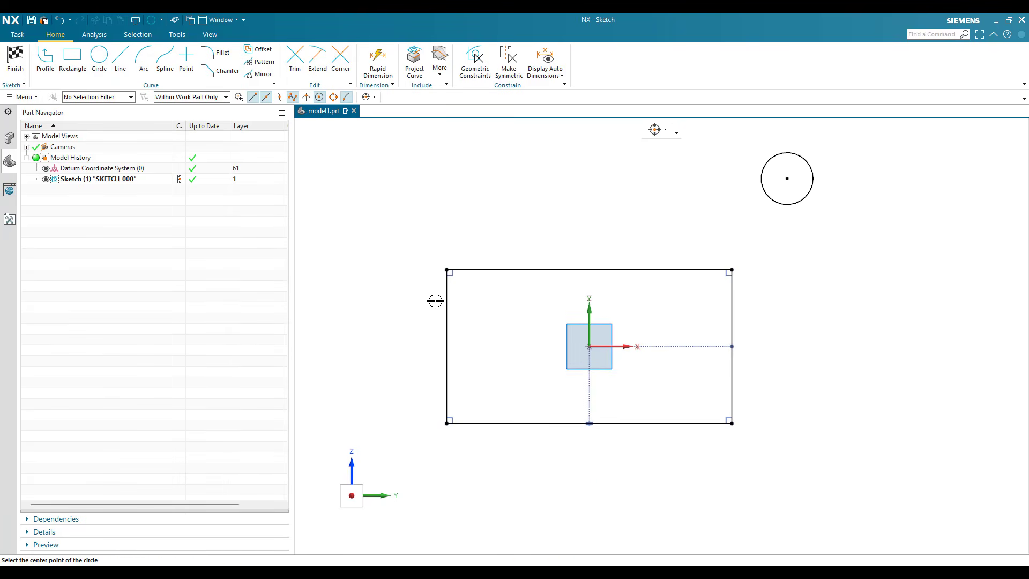
{"action": "left_click", "coordinate": [447, 270]}
{"action": "left_click", "coordinate": [434, 300]}
{"action": "key", "text": "Escape"}
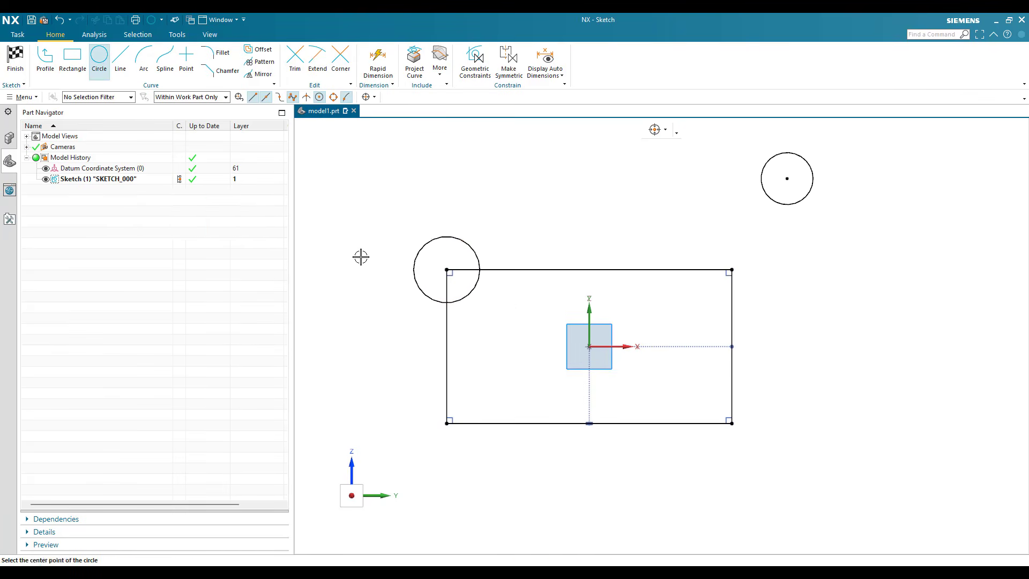
- Fillet the rectangle's lower-left corner with a radius of 5, trimming its left and bottom edges
{"action": "scroll", "coordinate": [528, 204], "scroll_direction": "up", "scroll_amount": 2}
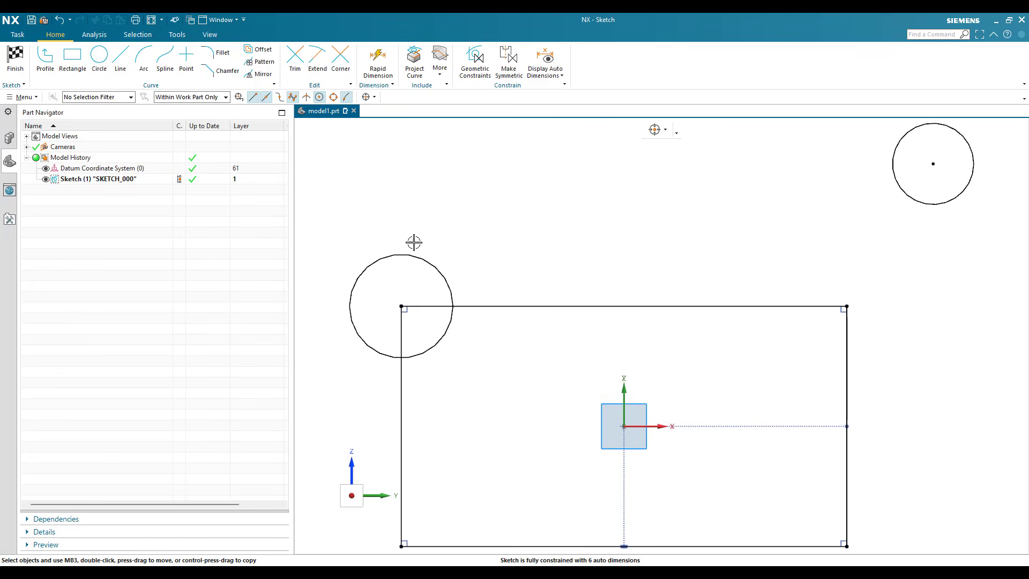
{"action": "key", "text": "ctrl+f"}
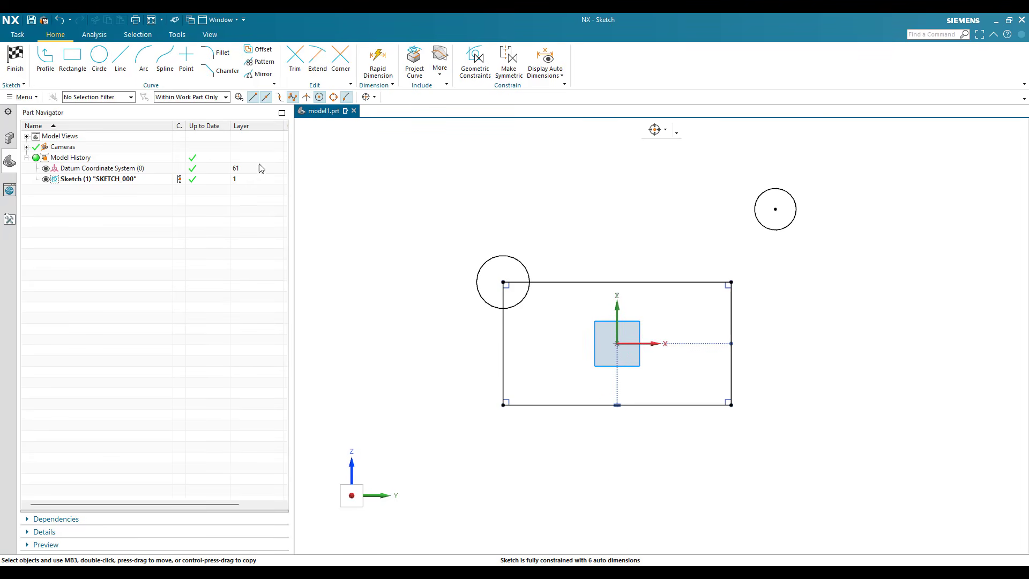
{"action": "left_click", "coordinate": [222, 55]}
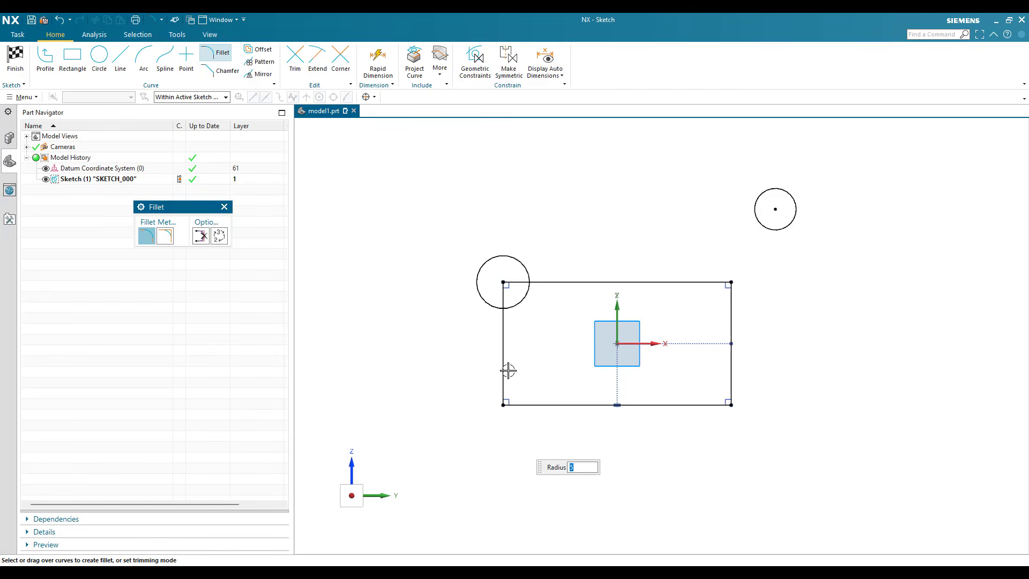
{"action": "scroll", "coordinate": [508, 369], "scroll_direction": "up", "scroll_amount": 3}
{"action": "left_click", "coordinate": [489, 365]}
{"action": "left_click", "coordinate": [478, 364]}
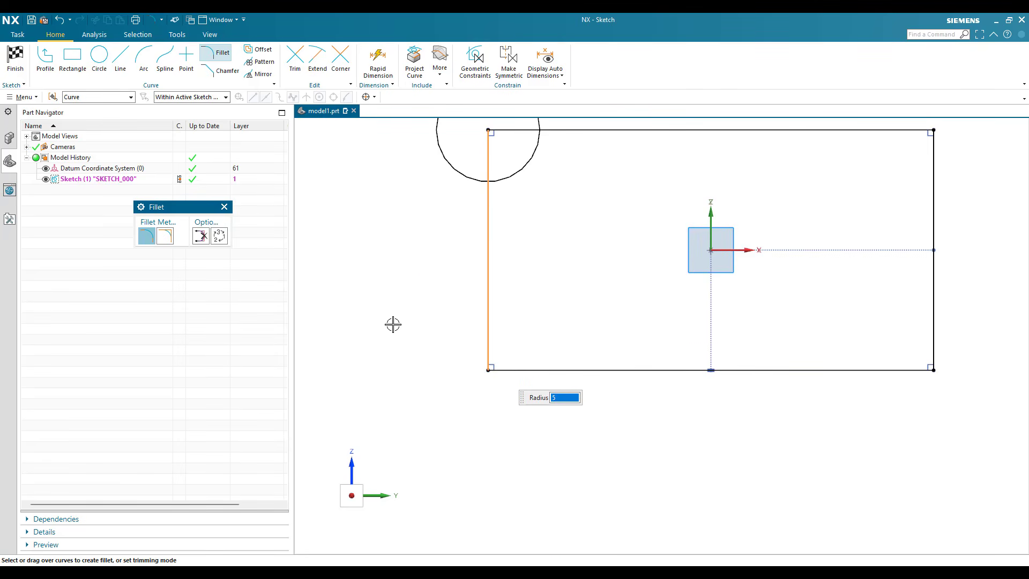
{"action": "scroll", "coordinate": [510, 391], "scroll_direction": "up", "scroll_amount": 5}
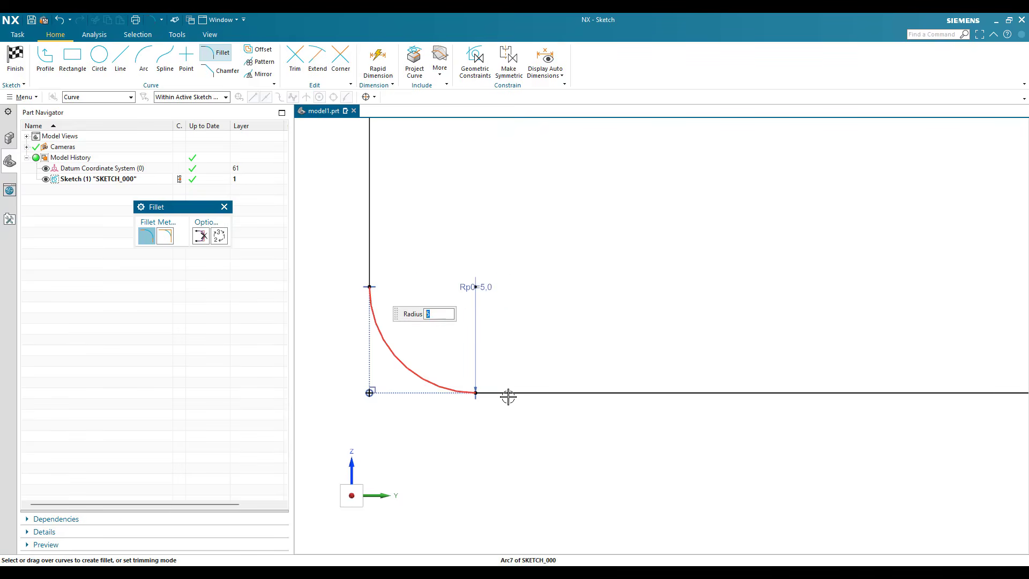
{"action": "scroll", "coordinate": [523, 420], "scroll_direction": "down", "scroll_amount": 5}
{"action": "scroll", "coordinate": [525, 421], "scroll_direction": "down", "scroll_amount": 2}
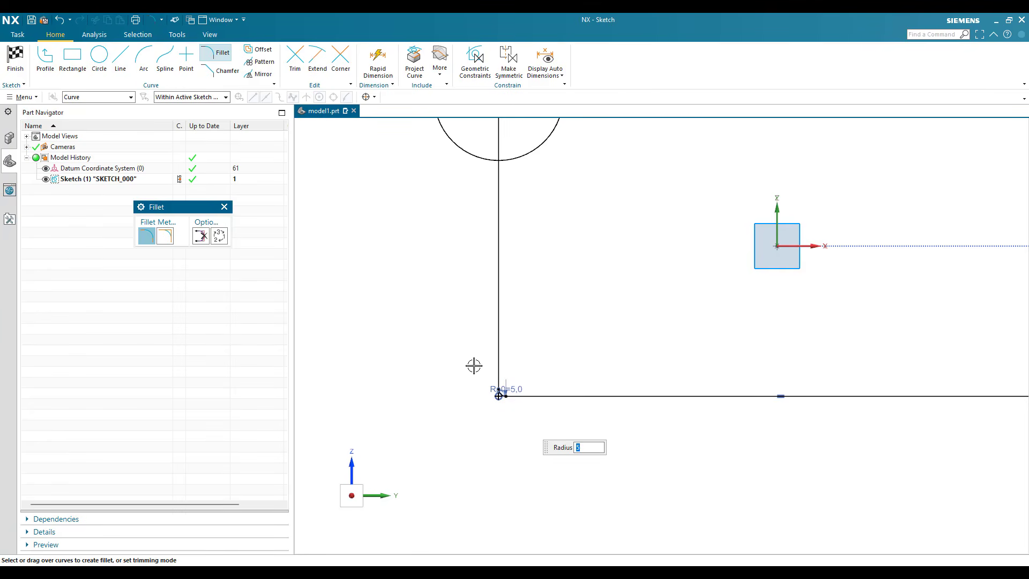
- Fillet the rectangle's lower-right corner with a radius of 5
{"action": "scroll", "coordinate": [697, 343], "scroll_direction": "down", "scroll_amount": 5}
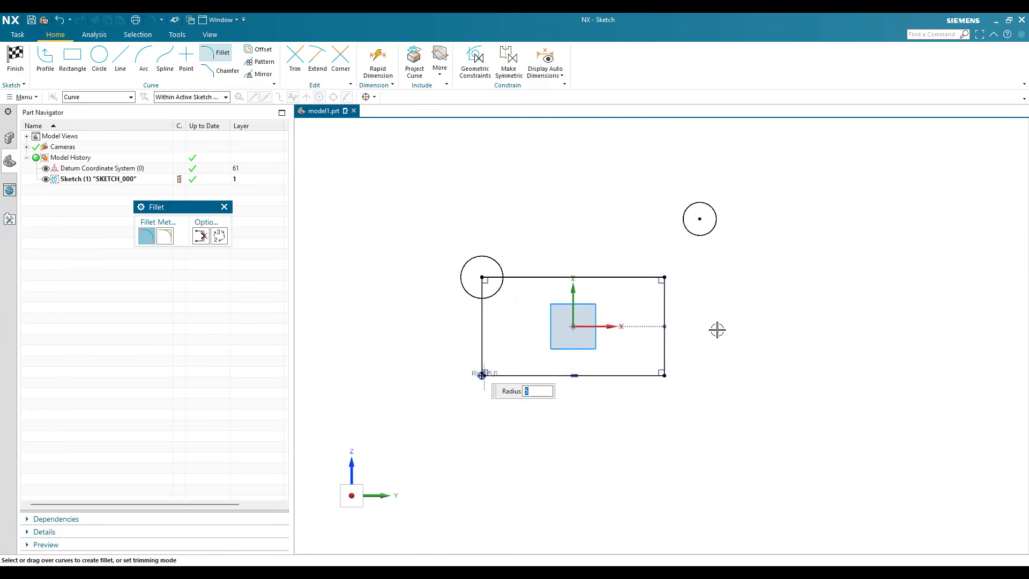
{"action": "scroll", "coordinate": [706, 348], "scroll_direction": "up", "scroll_amount": 5}
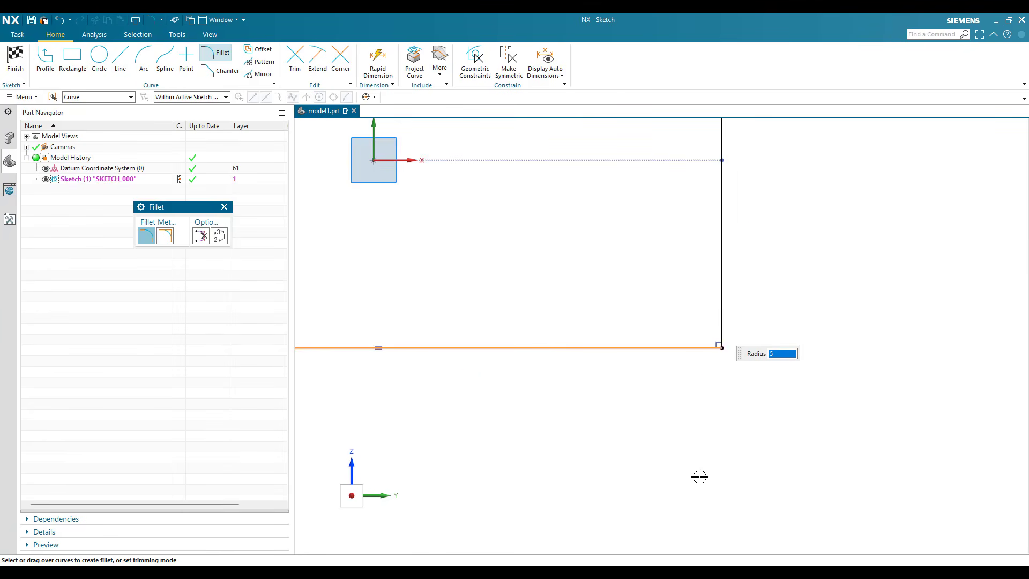
{"action": "scroll", "coordinate": [697, 305], "scroll_direction": "down", "scroll_amount": 5}
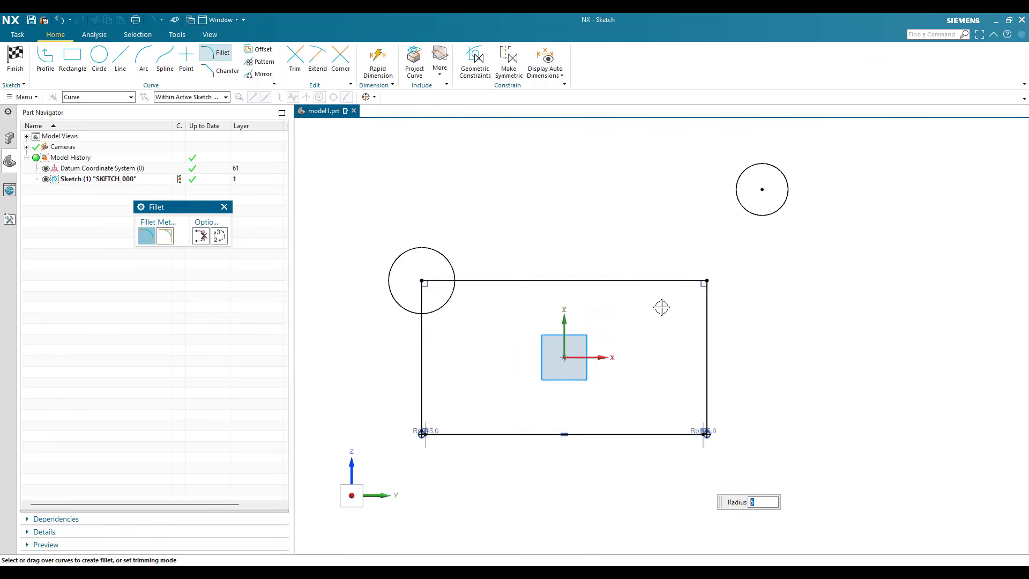
- Try a fillet with a radius of 15 on the rectangle's upper-right corner and undo it
{"action": "scroll", "coordinate": [664, 305], "scroll_direction": "up", "scroll_amount": 3}
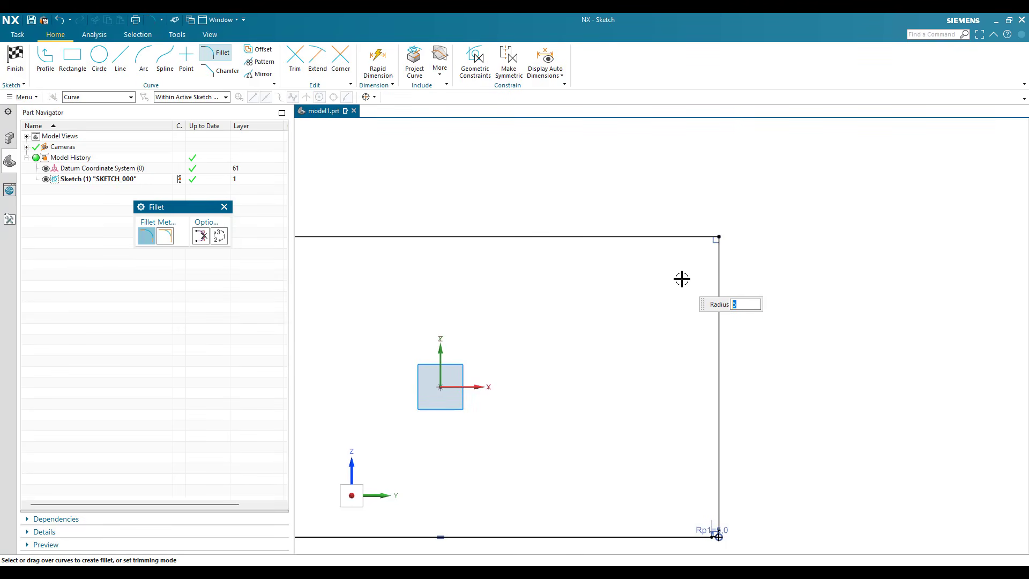
{"action": "key", "text": "Return"}
{"action": "left_click", "coordinate": [719, 274]}
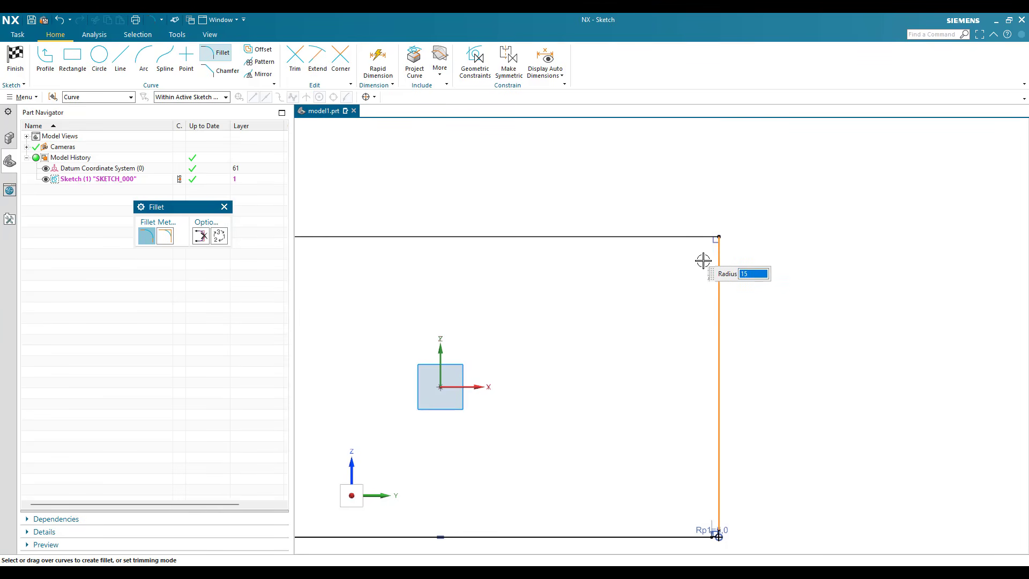
{"action": "left_click", "coordinate": [705, 259]}
{"action": "key", "text": "Escape"}
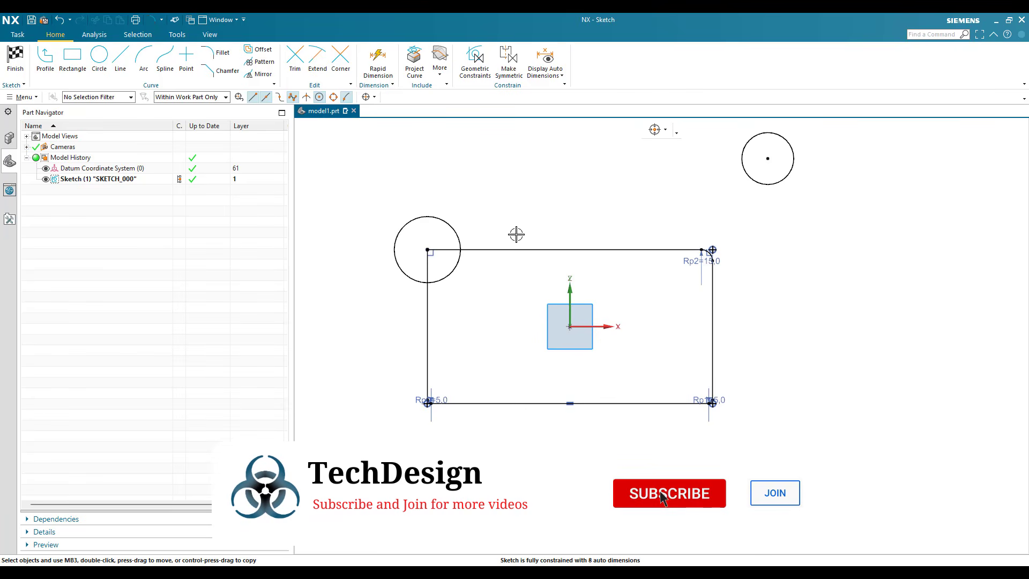
{"action": "scroll", "coordinate": [516, 235], "scroll_direction": "up", "scroll_amount": 3}
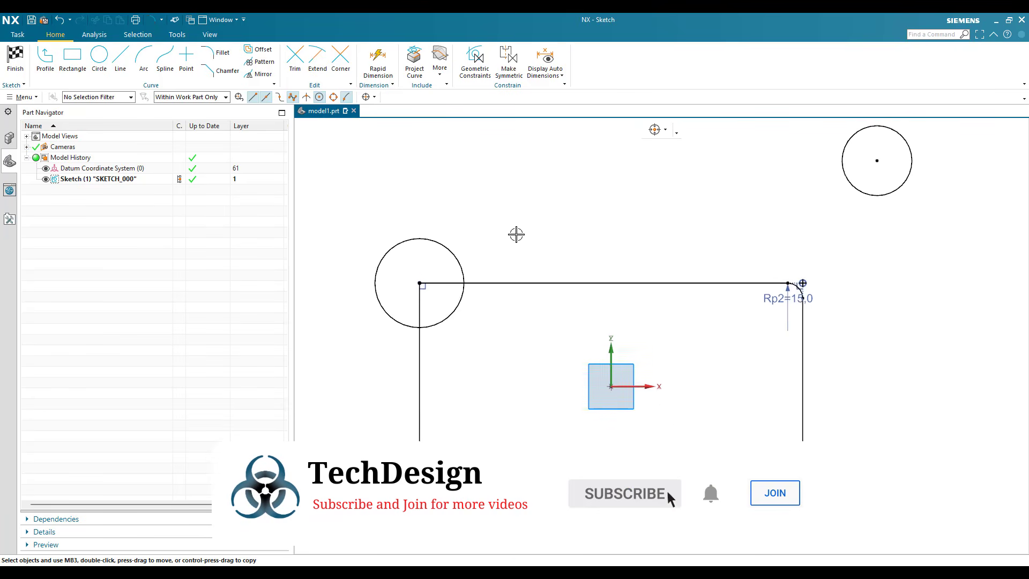
{"action": "key", "text": "ctrl+z"}
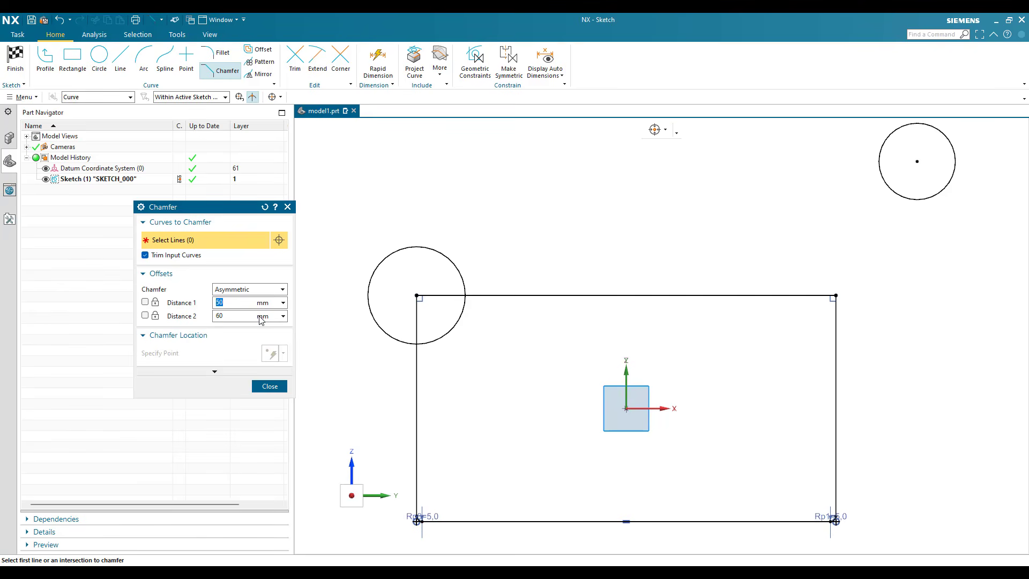
- Chamfer the rectangle's upper-right corner symmetrically with a distance of 20 mm, trimming the input curves
{"action": "left_click", "coordinate": [259, 290]}
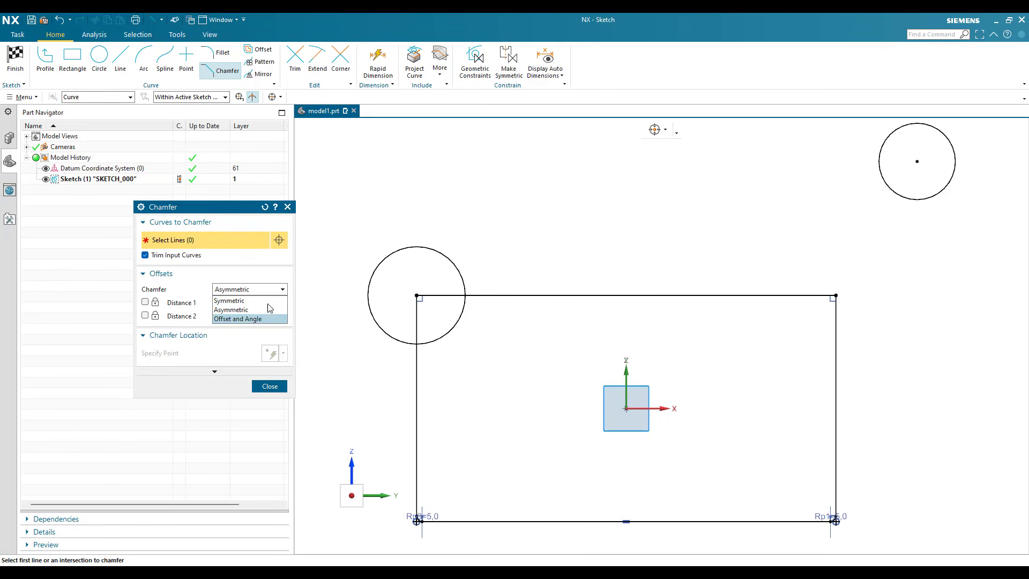
{"action": "left_click", "coordinate": [229, 300]}
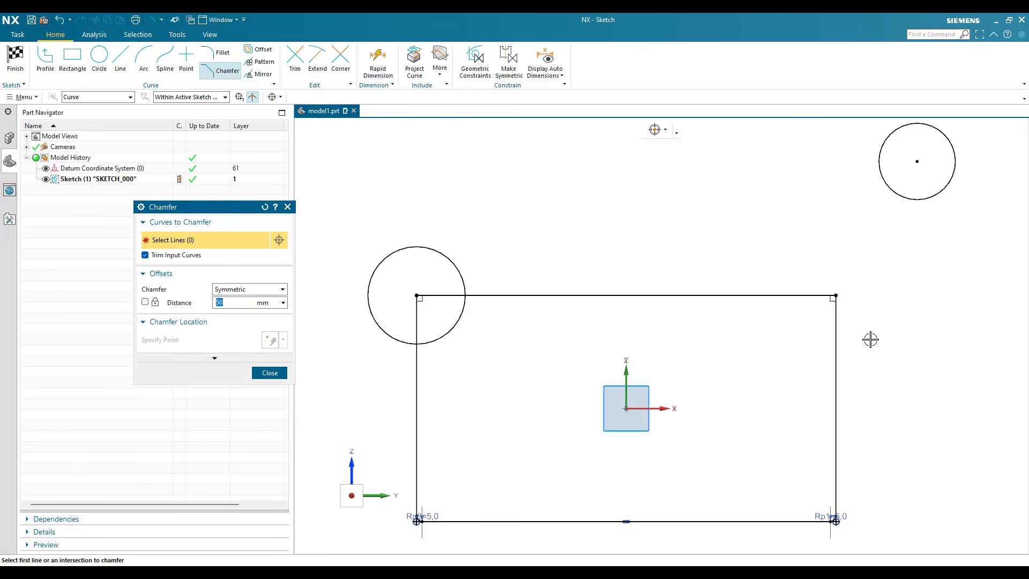
{"action": "scroll", "coordinate": [766, 206], "scroll_direction": "up", "scroll_amount": 5}
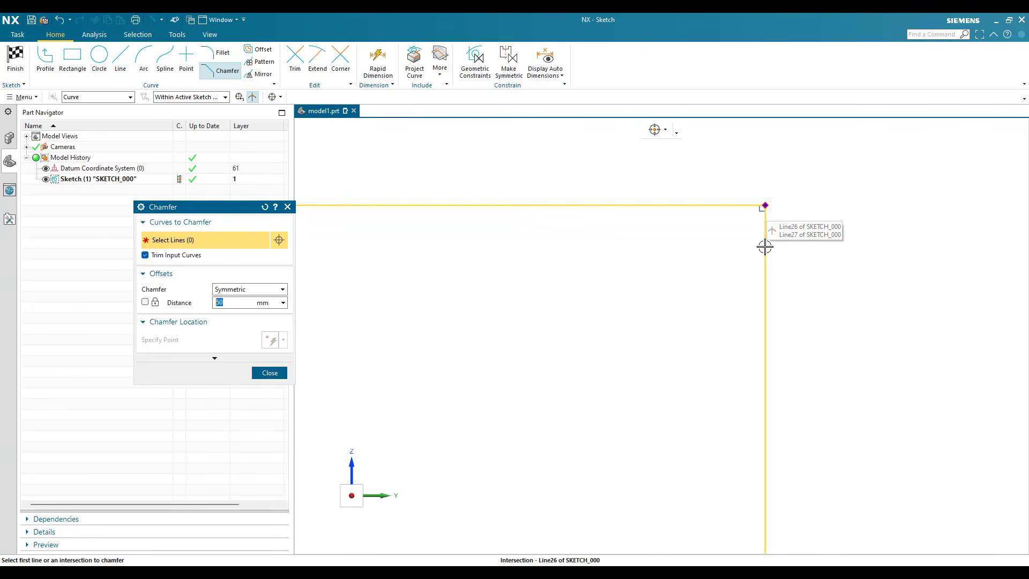
{"action": "left_click", "coordinate": [735, 345]}
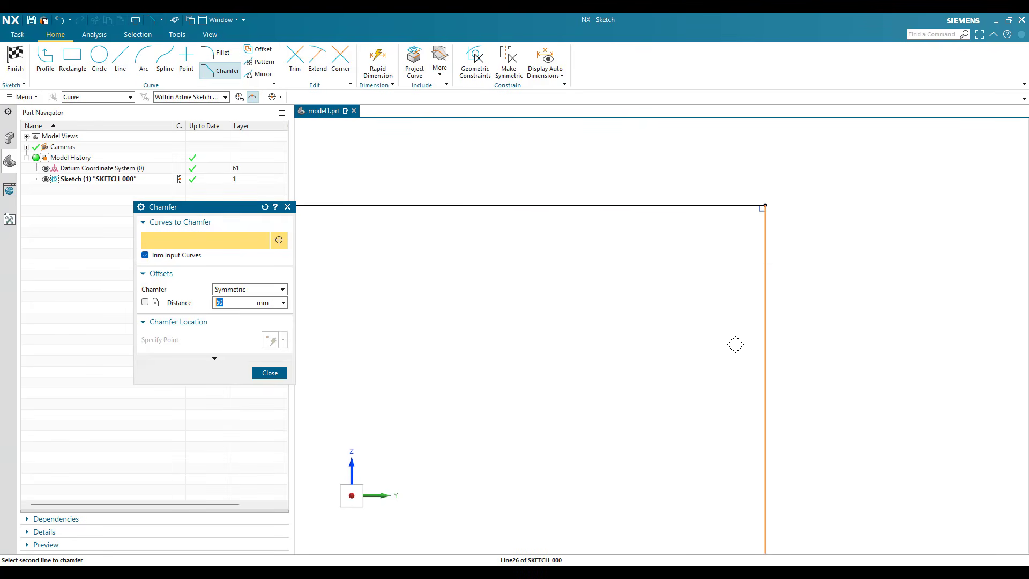
{"action": "left_click", "coordinate": [643, 301]}
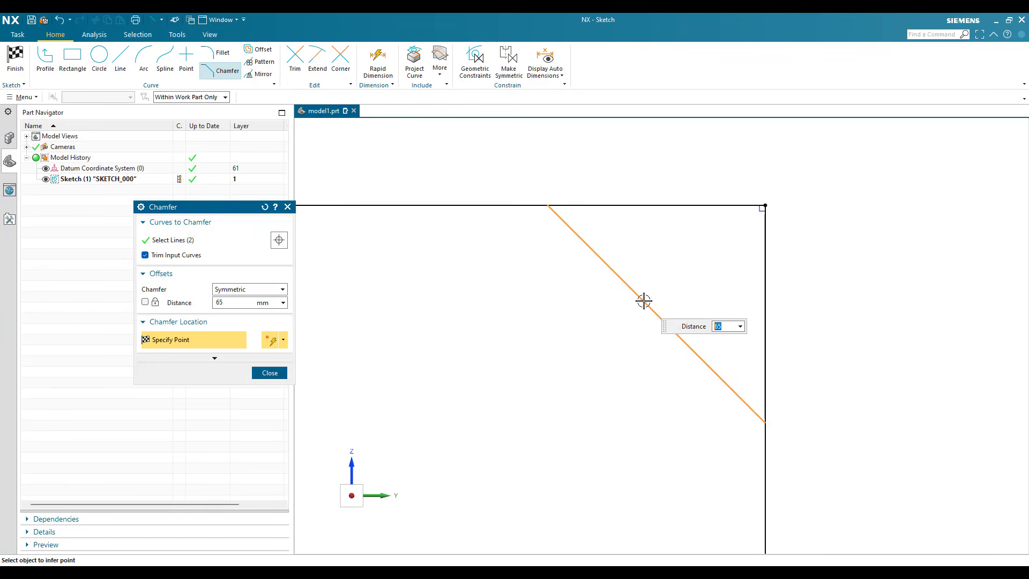
{"action": "type", "text": "20"}
{"action": "key", "text": "Return"}
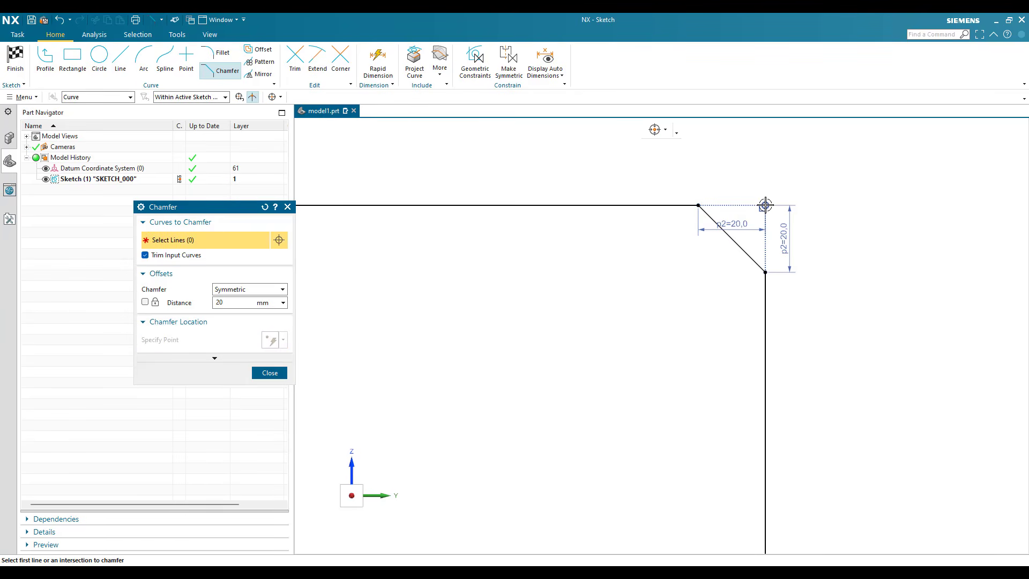
{"action": "scroll", "coordinate": [774, 310], "scroll_direction": "up", "scroll_amount": 4}
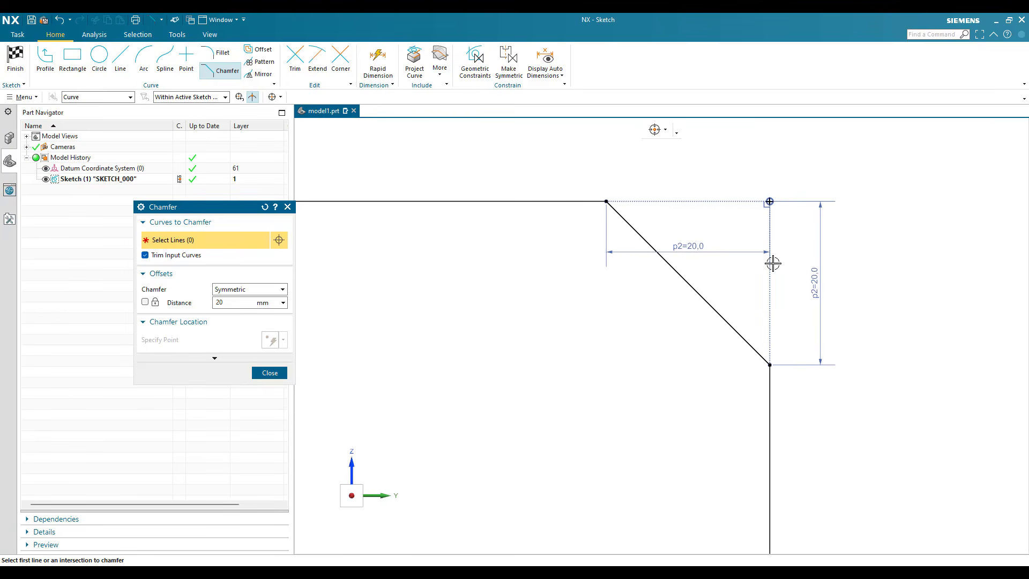
{"action": "key", "text": "Escape"}
{"action": "scroll", "coordinate": [781, 429], "scroll_direction": "down", "scroll_amount": 5}
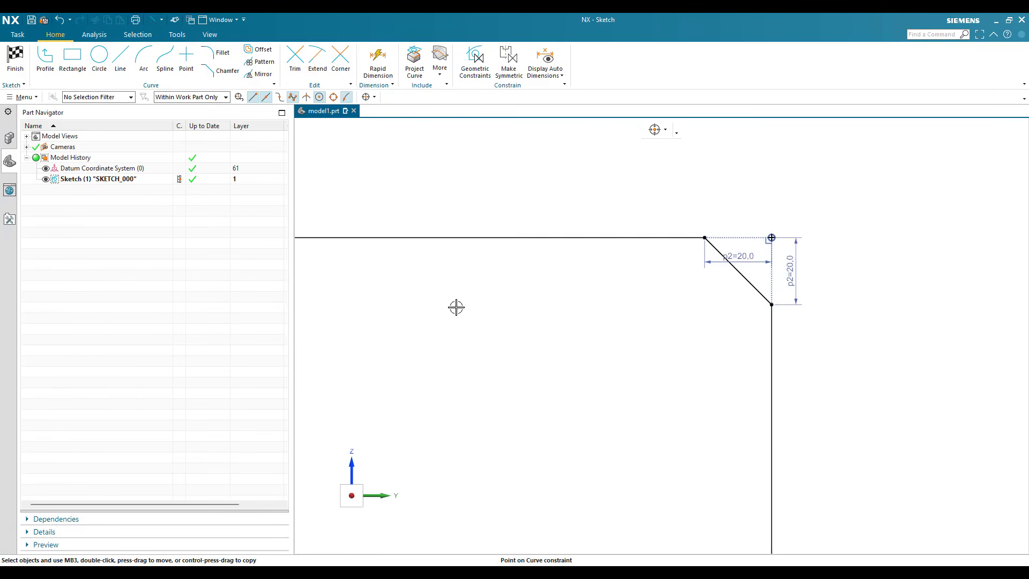
{"action": "left_click", "coordinate": [215, 71]}
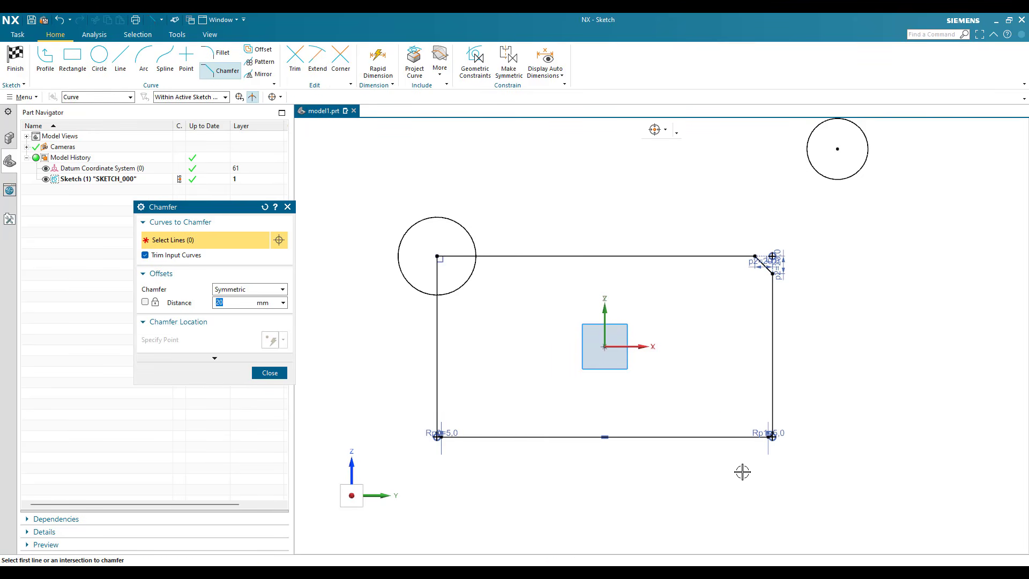
{"action": "scroll", "coordinate": [774, 276], "scroll_direction": "up", "scroll_amount": 6}
{"action": "scroll", "coordinate": [691, 399], "scroll_direction": "down", "scroll_amount": 6}
{"action": "scroll", "coordinate": [370, 388], "scroll_direction": "up", "scroll_amount": 5}
{"action": "scroll", "coordinate": [508, 388], "scroll_direction": "down", "scroll_amount": 6}
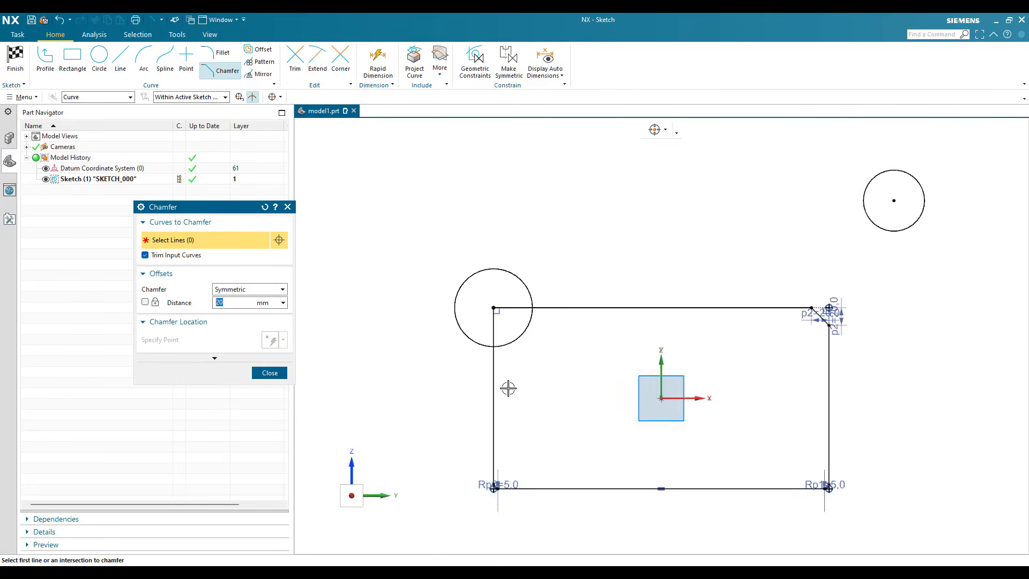
{"action": "scroll", "coordinate": [501, 509], "scroll_direction": "up", "scroll_amount": 6}
{"action": "key", "text": "Escape"}
{"action": "scroll", "coordinate": [499, 375], "scroll_direction": "down", "scroll_amount": 6}
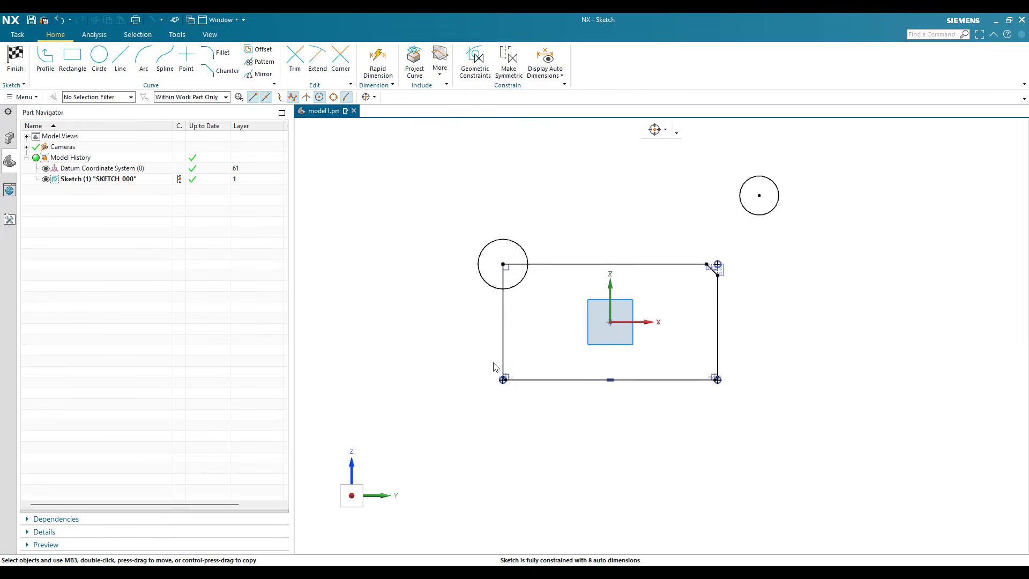
- Draw a vertical line about 86 mm long upward from the rectangle's top edge and a horizontal line rightward from its upper end
{"action": "key", "text": "l"}
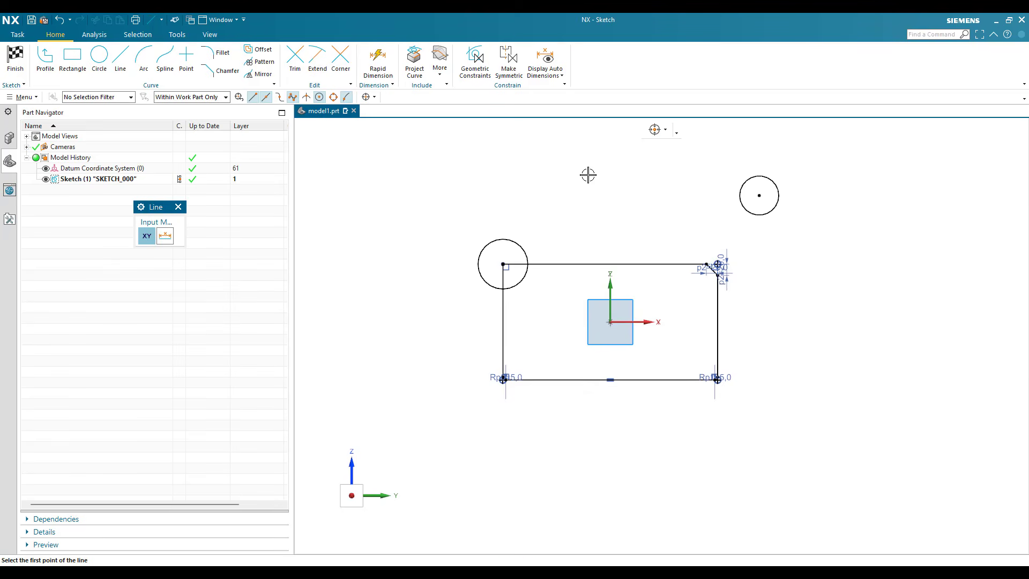
{"action": "scroll", "coordinate": [585, 244], "scroll_direction": "up", "scroll_amount": 4}
{"action": "left_click", "coordinate": [584, 293]}
{"action": "double_click", "coordinate": [590, 174]}
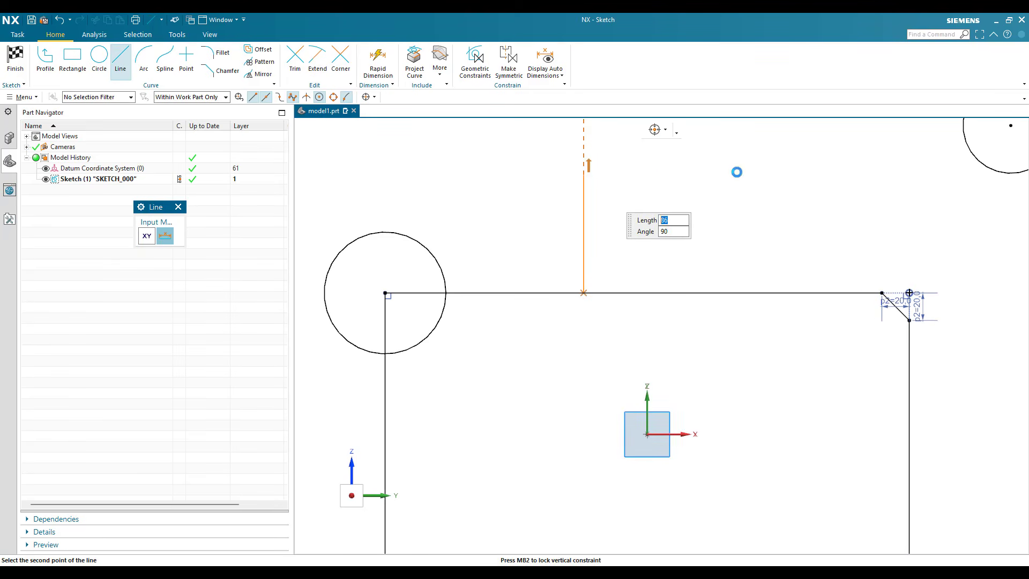
{"action": "left_click", "coordinate": [738, 175]}
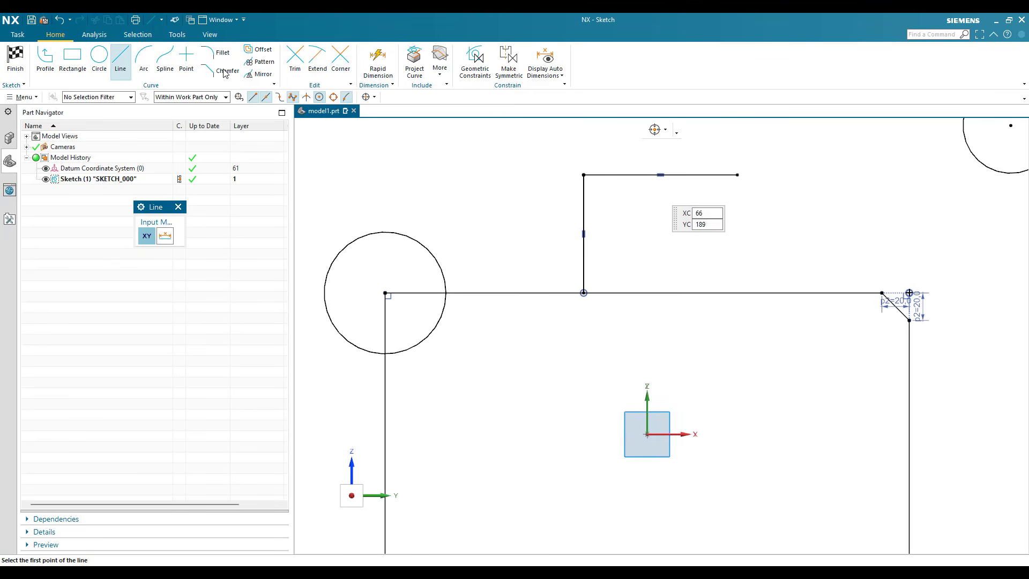
{"action": "key", "text": "Escape"}
- Chamfer the corner between the new vertical and horizontal lines asymmetrically with distances of 20 mm and 15 mm
{"action": "scroll", "coordinate": [593, 147], "scroll_direction": "up", "scroll_amount": 2}
{"action": "left_click", "coordinate": [219, 53]}
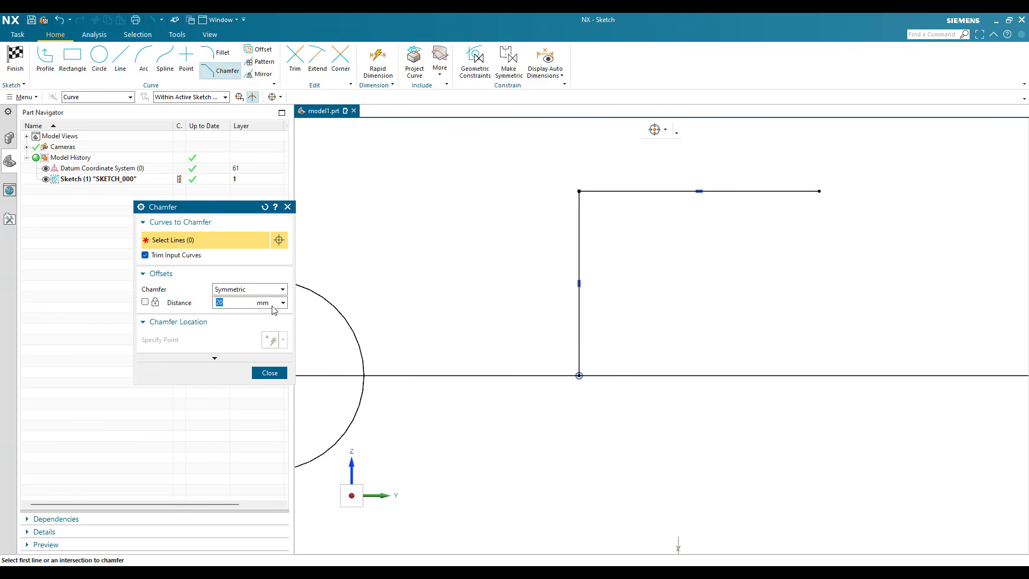
{"action": "left_click", "coordinate": [276, 290]}
{"action": "left_click", "coordinate": [236, 310]}
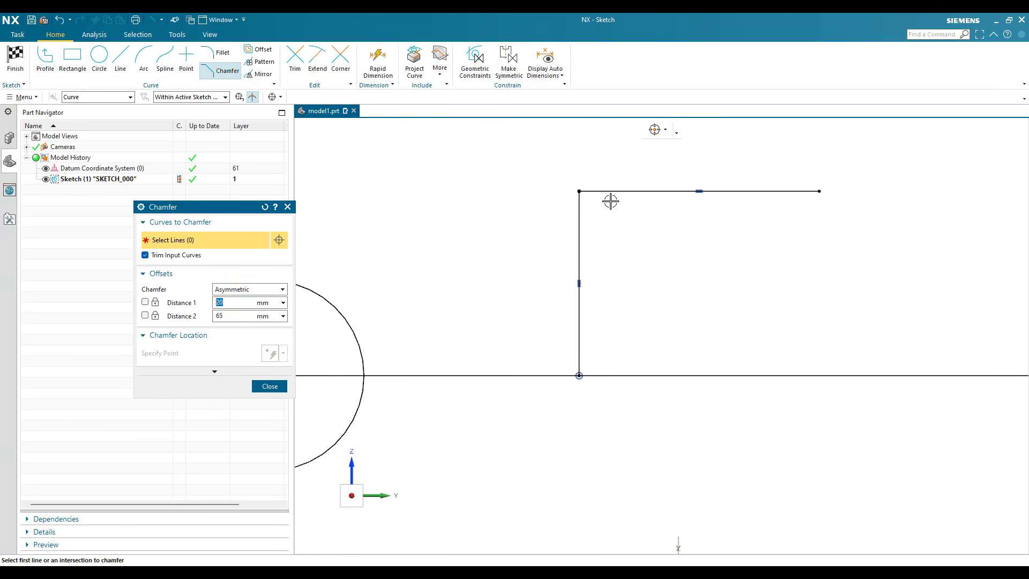
{"action": "scroll", "coordinate": [611, 201], "scroll_direction": "up", "scroll_amount": 1}
{"action": "left_click", "coordinate": [629, 200]}
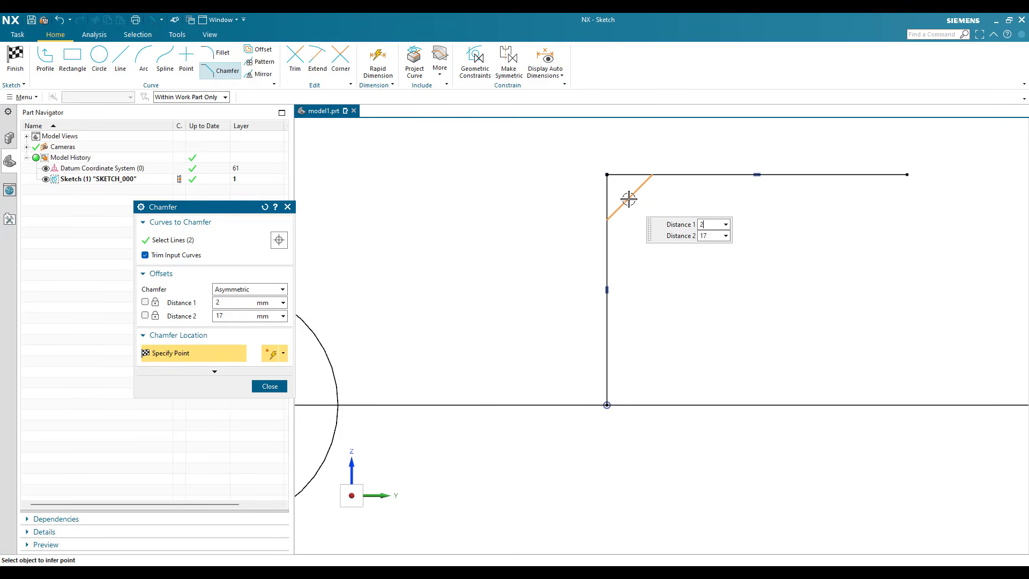
{"action": "key", "text": "Tab"}
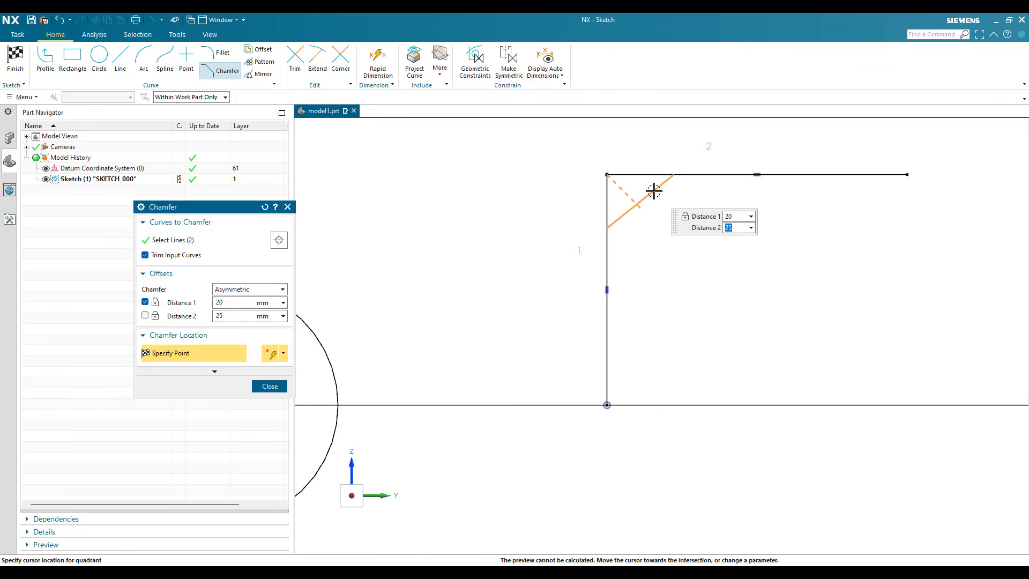
{"action": "key", "text": "Tab"}
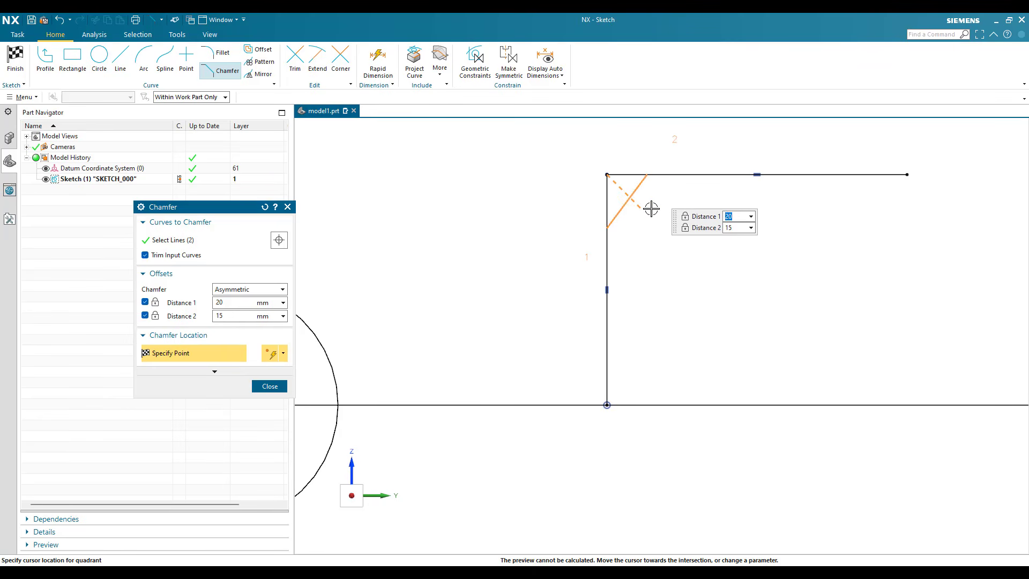
{"action": "left_click", "coordinate": [666, 323]}
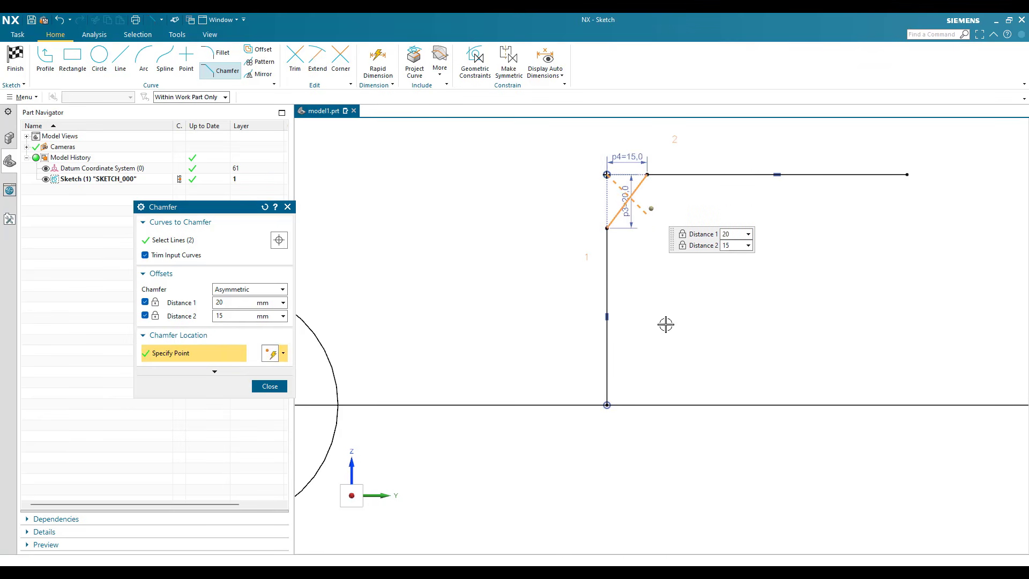
{"action": "scroll", "coordinate": [650, 224], "scroll_direction": "up", "scroll_amount": 5}
{"action": "scroll", "coordinate": [653, 209], "scroll_direction": "down", "scroll_amount": 3}
{"action": "key", "text": "Escape"}
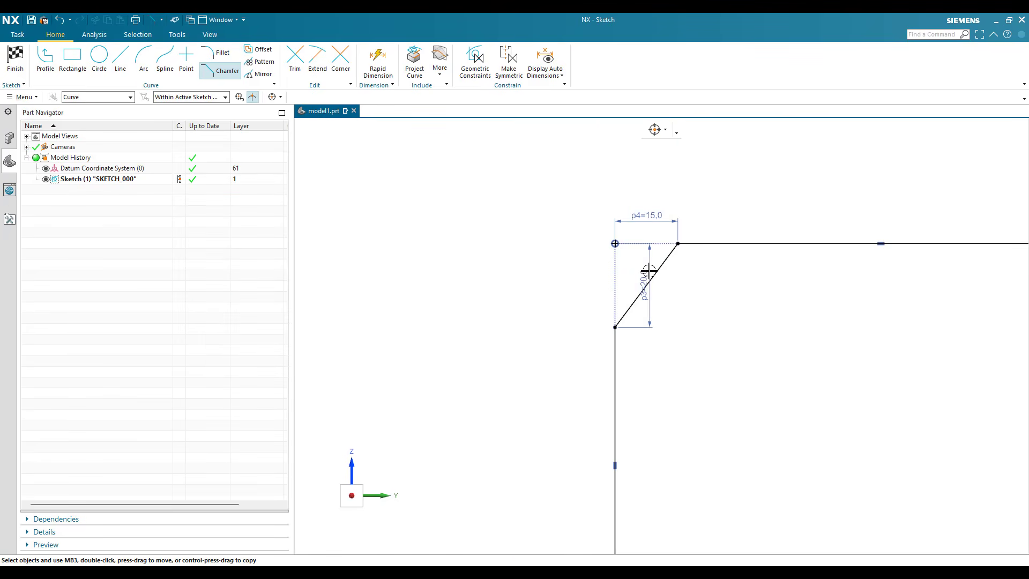
- Move the chamfer's horizontal dimension higher above the corner and its vertical dimension to the left of the lines
{"action": "left_click_drag", "start_coordinate": [646, 216], "coordinate": [655, 192]}
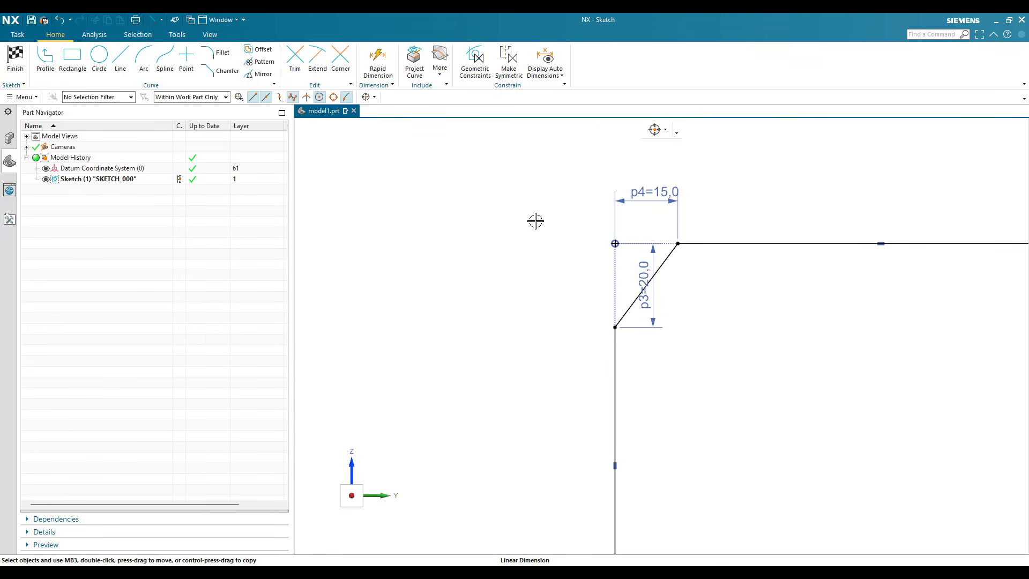
{"action": "left_click_drag", "start_coordinate": [645, 285], "coordinate": [527, 284]}
{"action": "scroll", "coordinate": [605, 265], "scroll_direction": "down", "scroll_amount": 4}
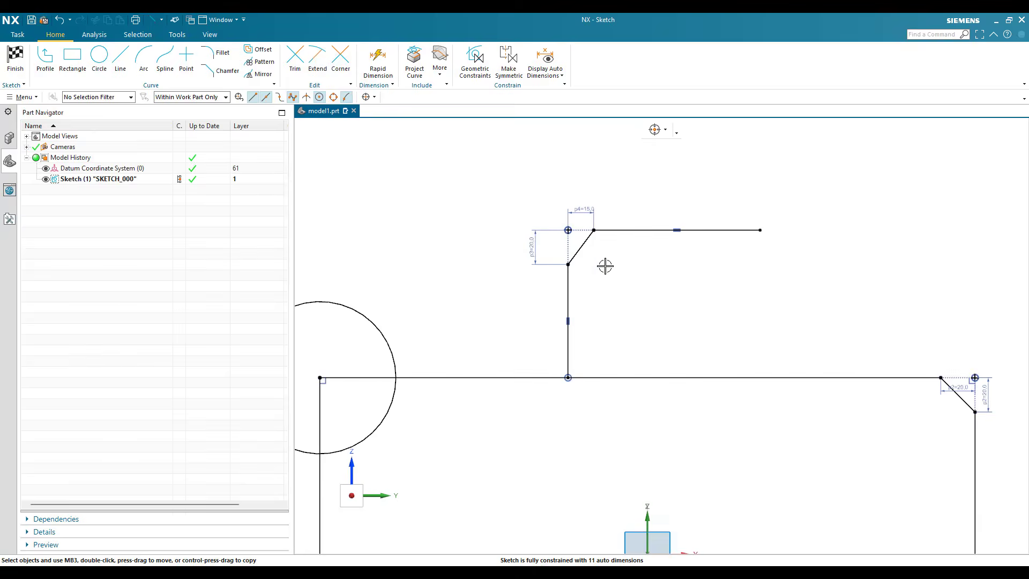
- Undo the dimension moves and the asymmetric chamfer
{"action": "key", "text": "ctrl+z"}
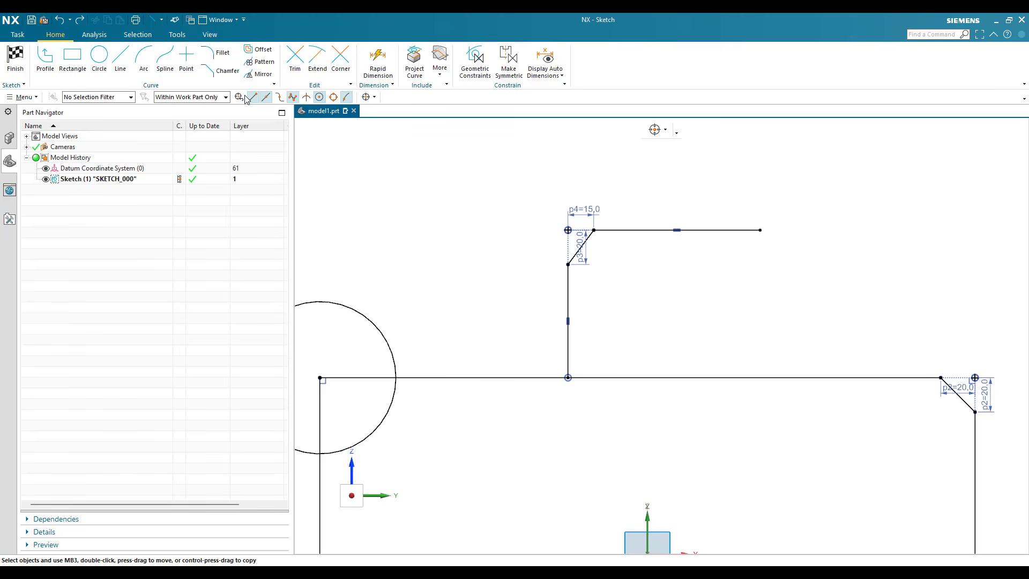
{"action": "key", "text": "ctrl+z"}
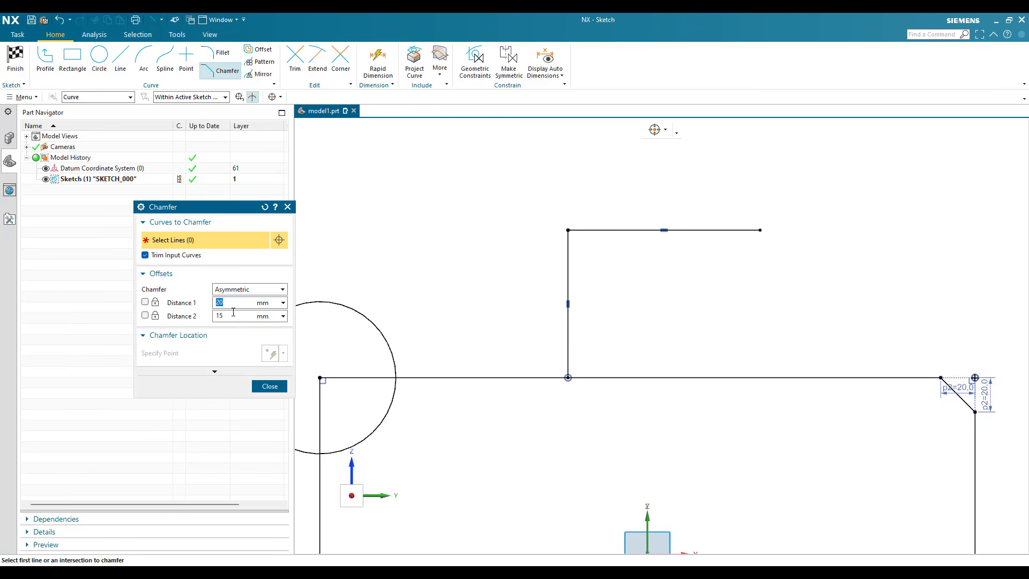
- Chamfer the corner between the vertical and horizontal lines by Offset and Angle, using a 20 mm distance and a 45° angle
{"action": "left_click", "coordinate": [228, 290]}
{"action": "key", "text": "Down"}
{"action": "key", "text": "Return"}
{"action": "type", "text": "45"}
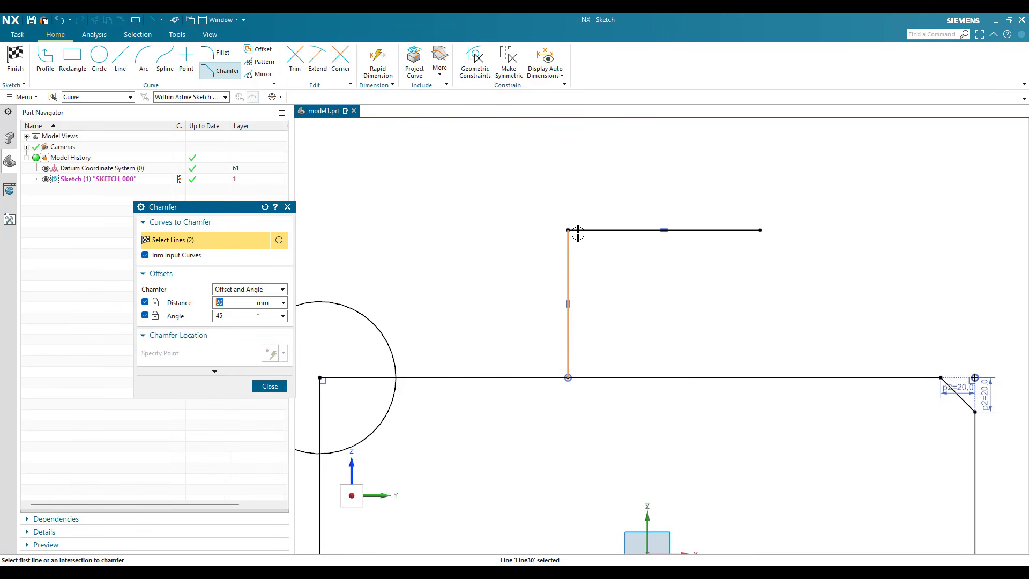
{"action": "left_click", "coordinate": [580, 240]}
{"action": "scroll", "coordinate": [581, 244], "scroll_direction": "up", "scroll_amount": 7}
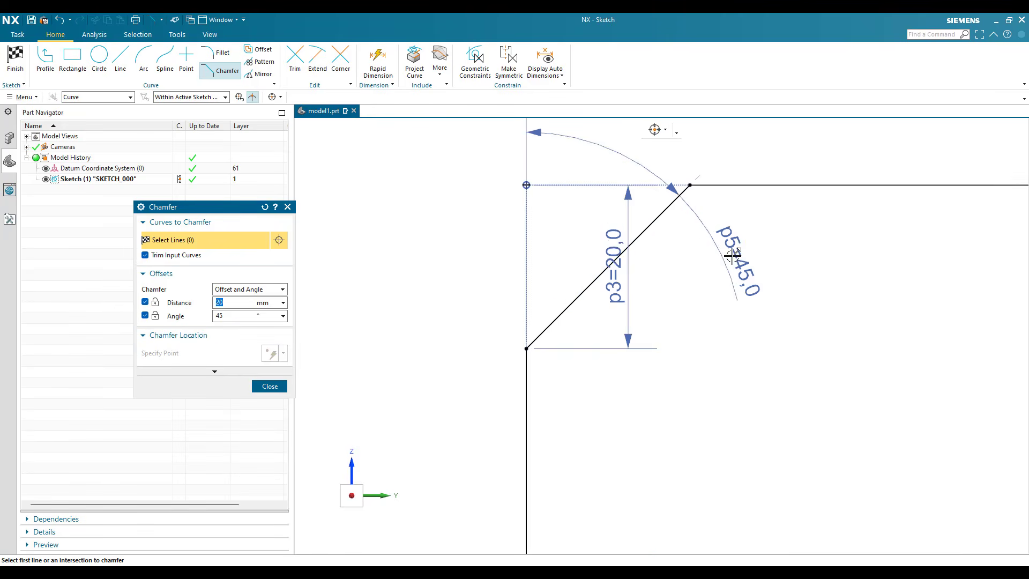
- Finish chamfering and move the new chamfer's 20 mm vertical dimension outside the corner, beside the vertical line
{"action": "key", "text": "Escape"}
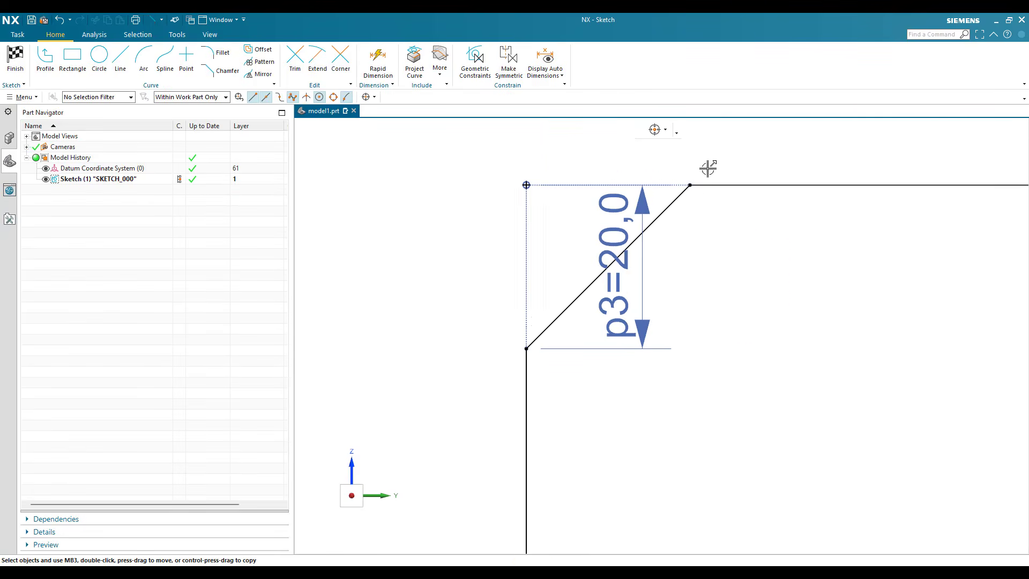
{"action": "scroll", "coordinate": [478, 311], "scroll_direction": "down", "scroll_amount": 3}
{"action": "scroll", "coordinate": [479, 347], "scroll_direction": "up", "scroll_amount": 3}
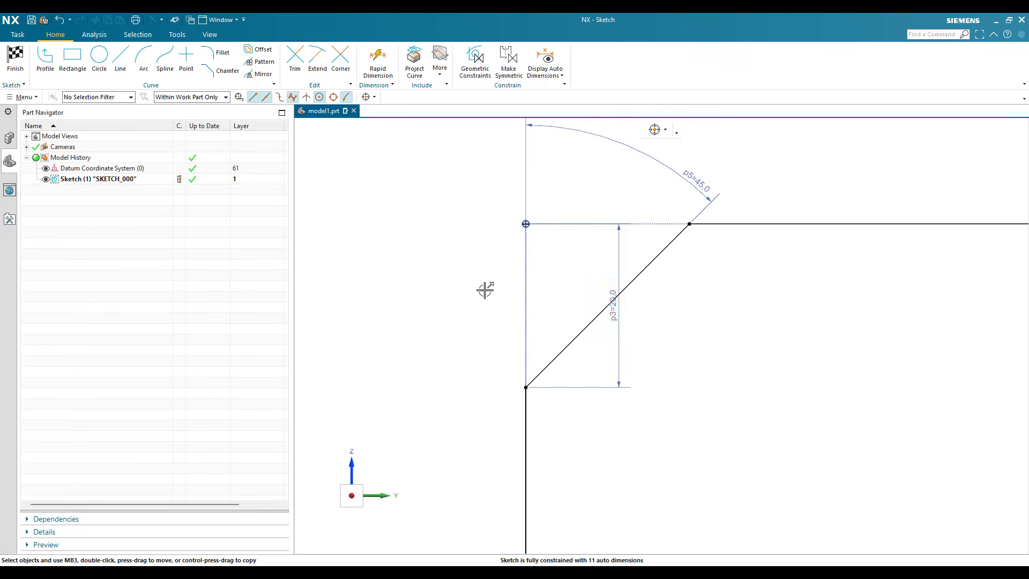
{"action": "left_click_drag", "start_coordinate": [478, 289], "coordinate": [480, 297]}
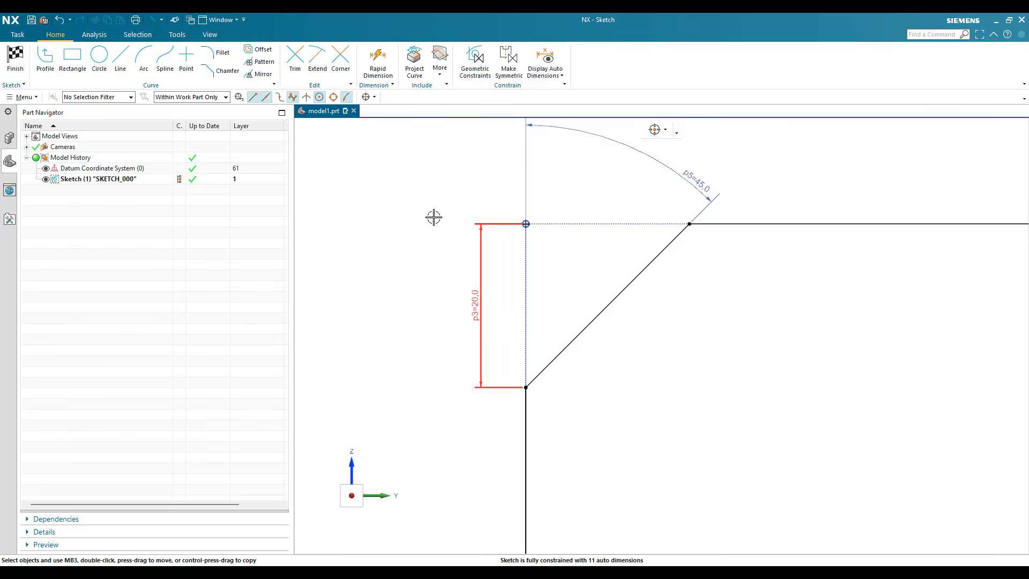
{"action": "scroll", "coordinate": [371, 299], "scroll_direction": "down", "scroll_amount": 2}
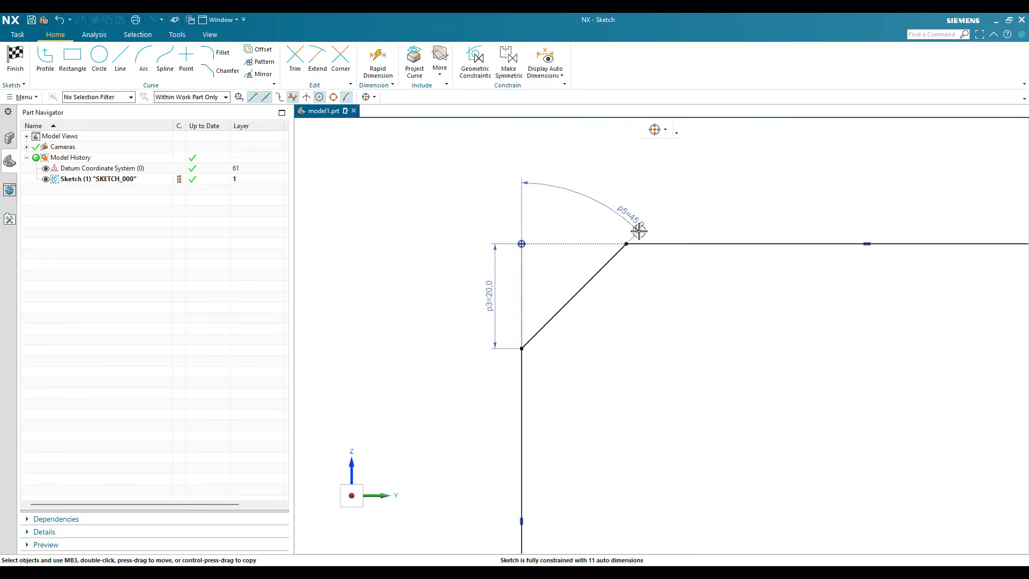
- Examine the rectangle's corner fillet and the chamfered corner of the vertical and horizontal lines, including their dimensions
{"action": "scroll", "coordinate": [504, 248], "scroll_direction": "down", "scroll_amount": 8}
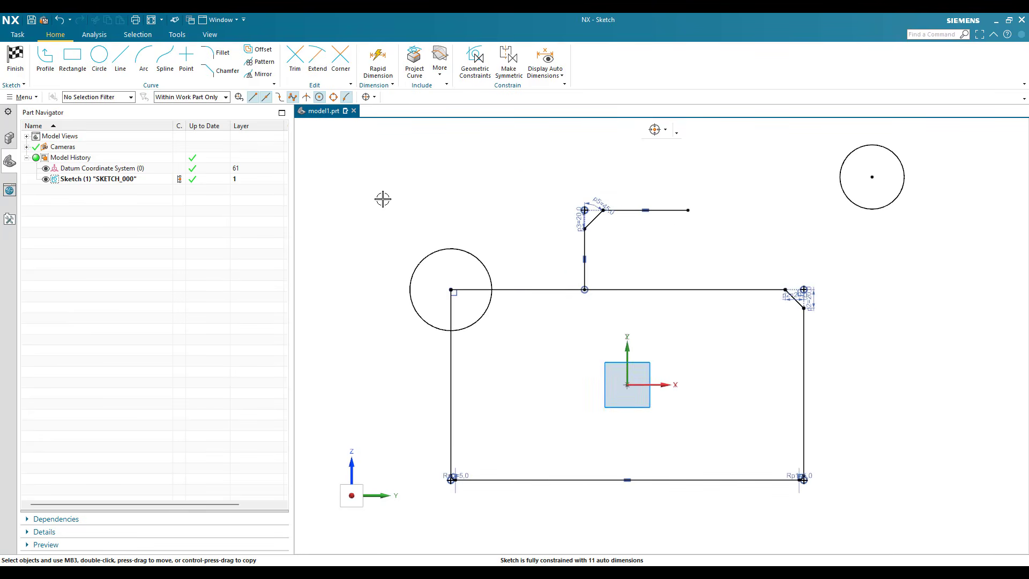
{"action": "key", "text": "ctrl+f"}
{"action": "scroll", "coordinate": [441, 306], "scroll_direction": "down", "scroll_amount": 2}
{"action": "scroll", "coordinate": [439, 304], "scroll_direction": "up", "scroll_amount": 12}
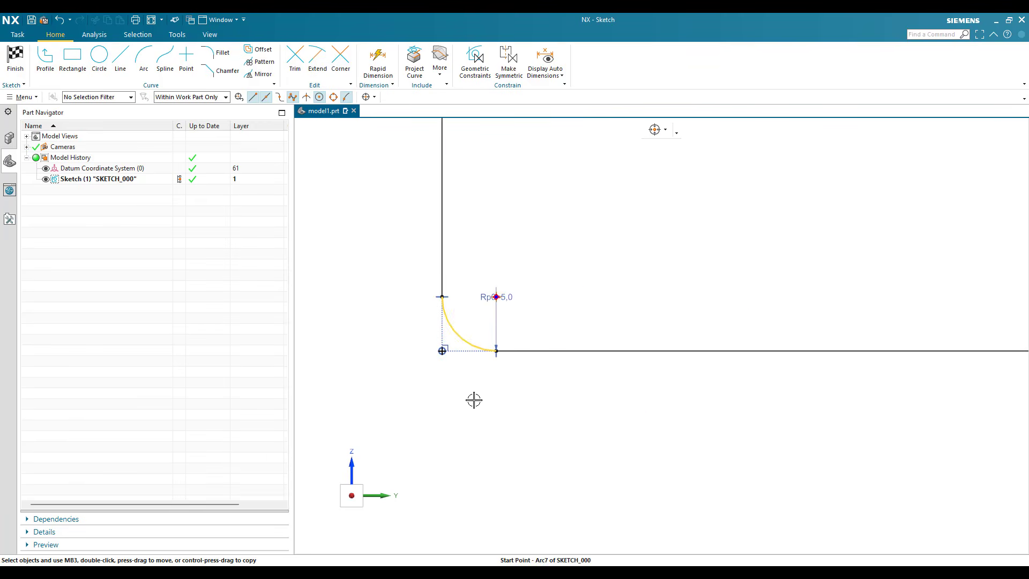
{"action": "scroll", "coordinate": [474, 400], "scroll_direction": "down", "scroll_amount": 12}
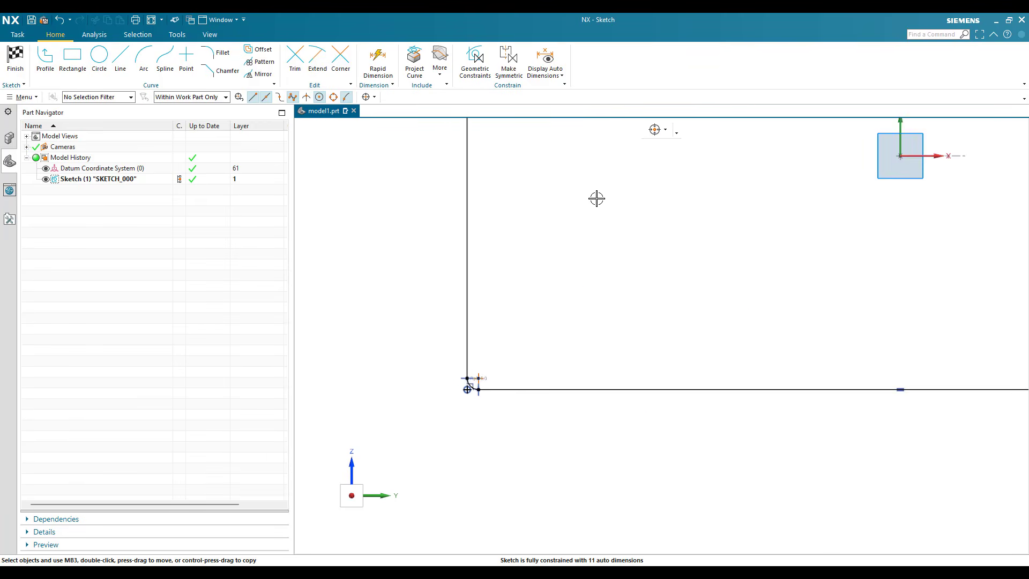
{"action": "scroll", "coordinate": [626, 233], "scroll_direction": "up", "scroll_amount": 10}
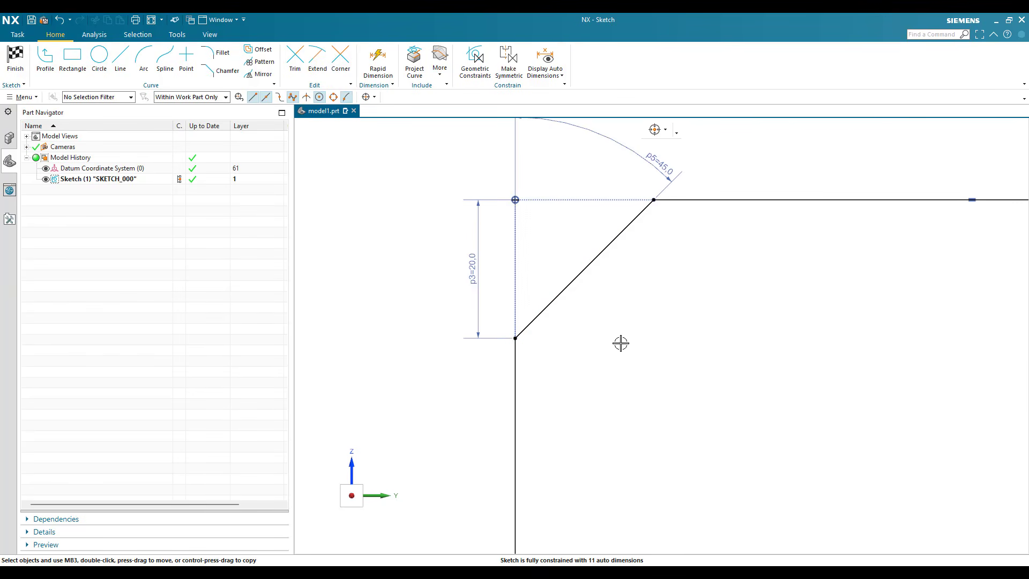
{"action": "scroll", "coordinate": [626, 340], "scroll_direction": "down", "scroll_amount": 8}
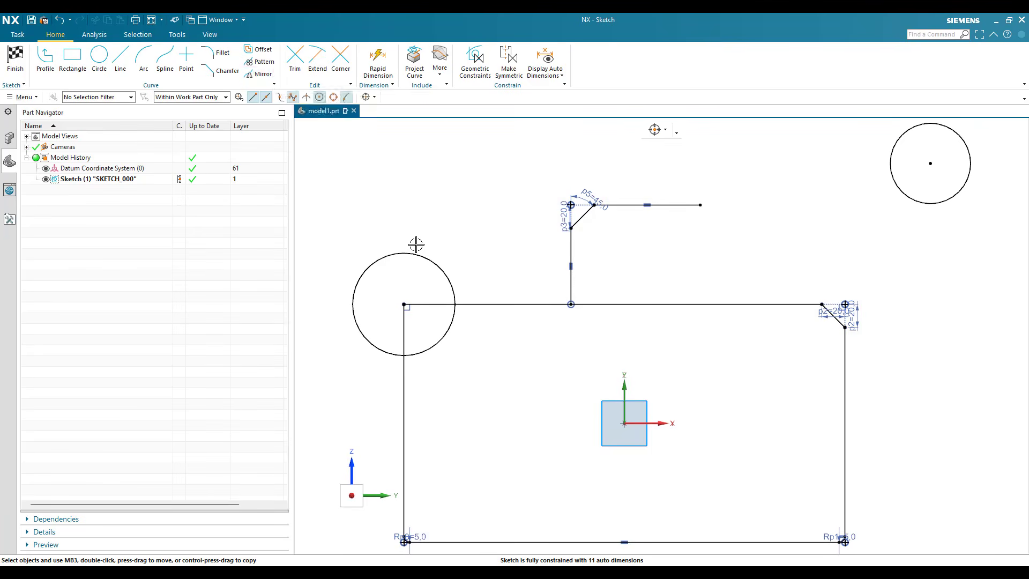
{"action": "scroll", "coordinate": [416, 243], "scroll_direction": "down", "scroll_amount": 3}
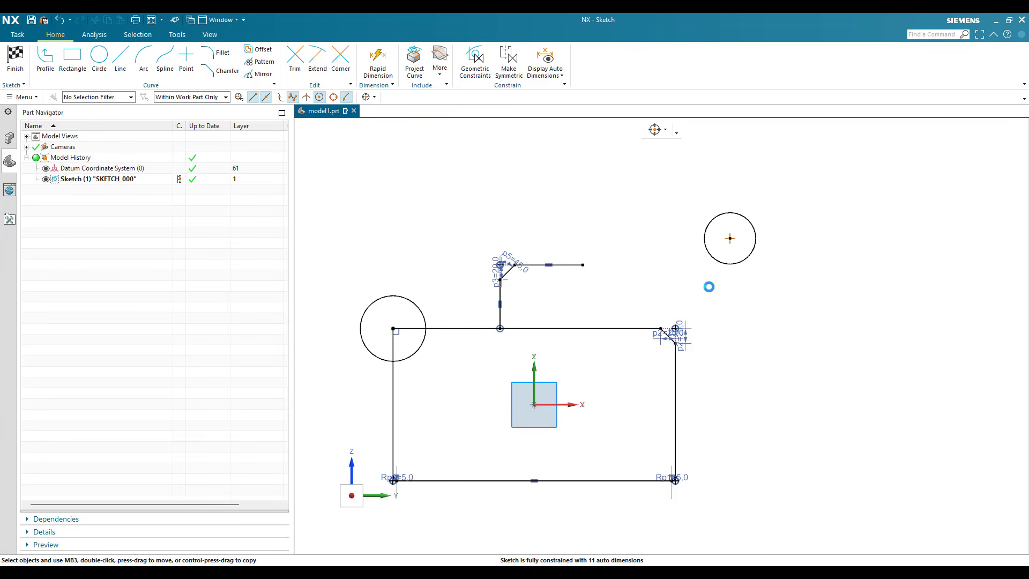
- Offset the free-standing circle outward by 20 mm with Symmetric Offset turned off and one copy
{"action": "left_click", "coordinate": [258, 49]}
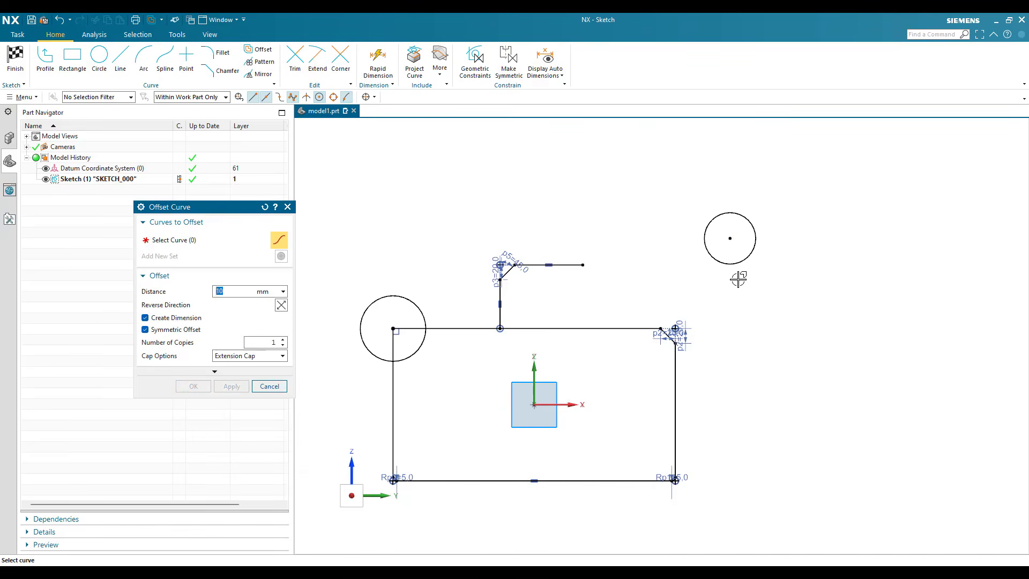
{"action": "left_click", "coordinate": [739, 279]}
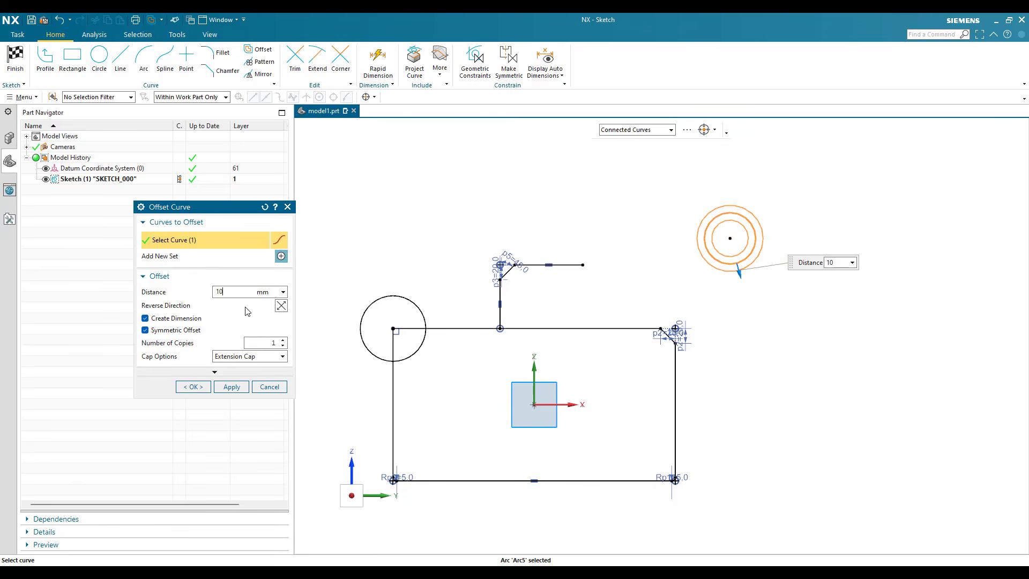
{"action": "type", "text": "20"}
{"action": "key", "text": "Return"}
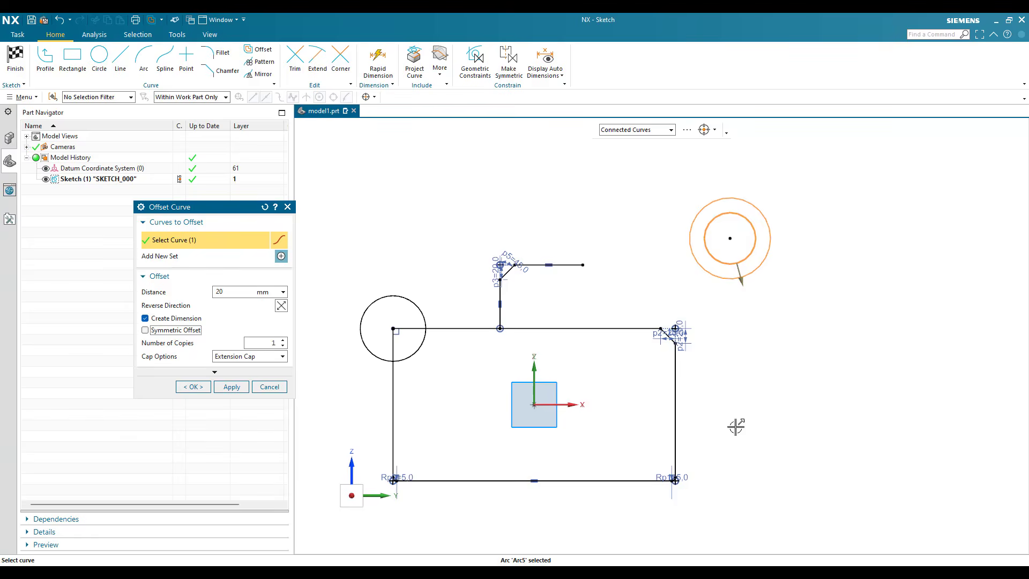
{"action": "scroll", "coordinate": [731, 273], "scroll_direction": "up", "scroll_amount": 6}
{"action": "scroll", "coordinate": [759, 374], "scroll_direction": "down", "scroll_amount": 4}
{"action": "scroll", "coordinate": [784, 286], "scroll_direction": "up", "scroll_amount": 4}
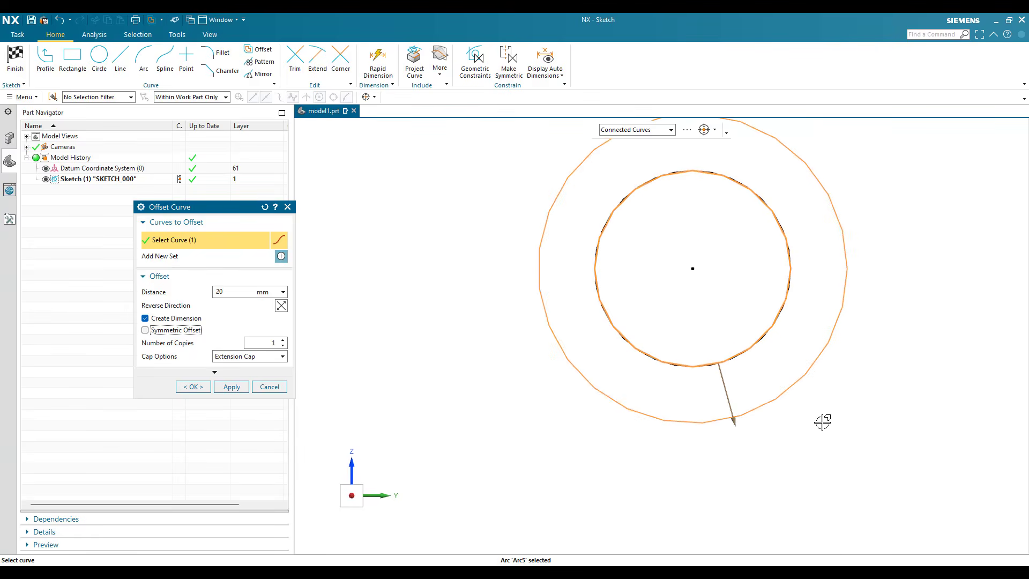
{"action": "left_click", "coordinate": [168, 331]}
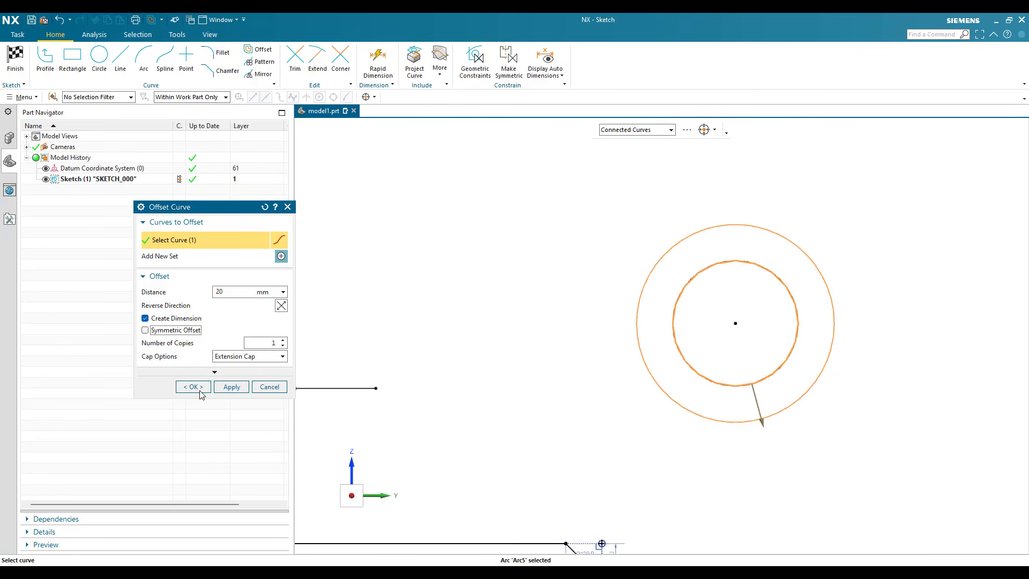
{"action": "scroll", "coordinate": [739, 390], "scroll_direction": "down", "scroll_amount": 1}
{"action": "middle_click", "coordinate": [719, 335]}
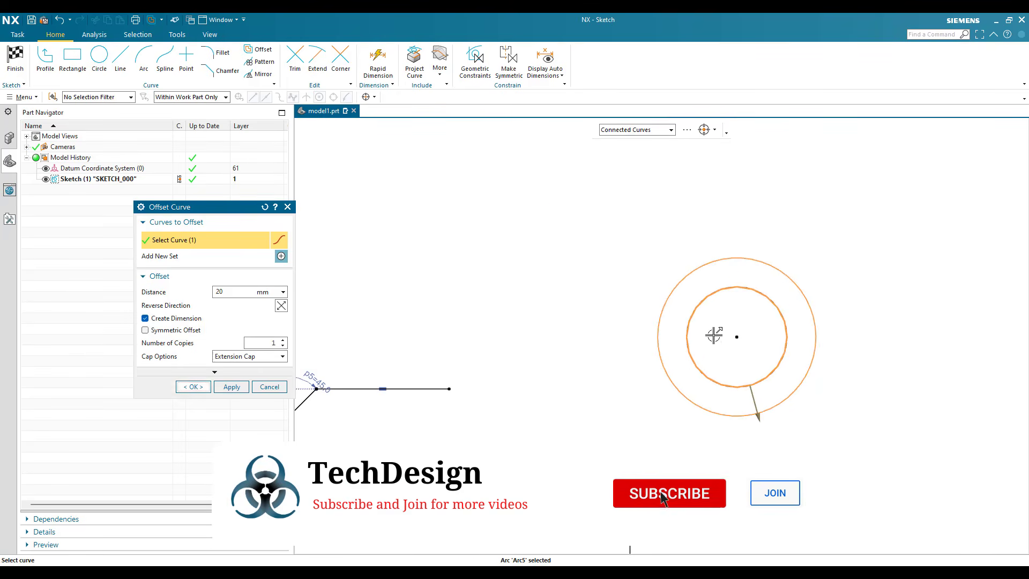
{"action": "scroll", "coordinate": [770, 328], "scroll_direction": "up", "scroll_amount": 3}
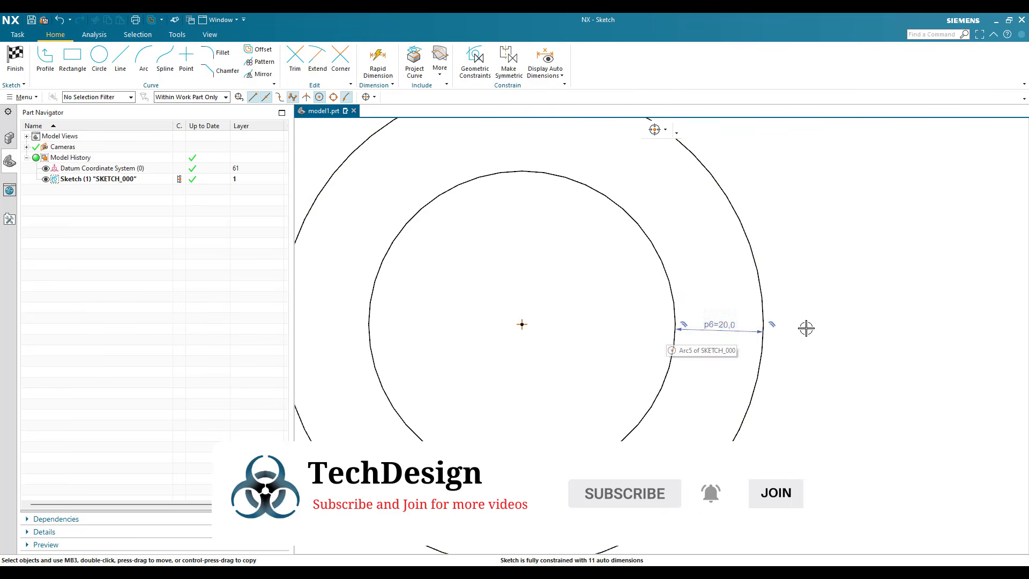
{"action": "scroll", "coordinate": [785, 389], "scroll_direction": "down", "scroll_amount": 3}
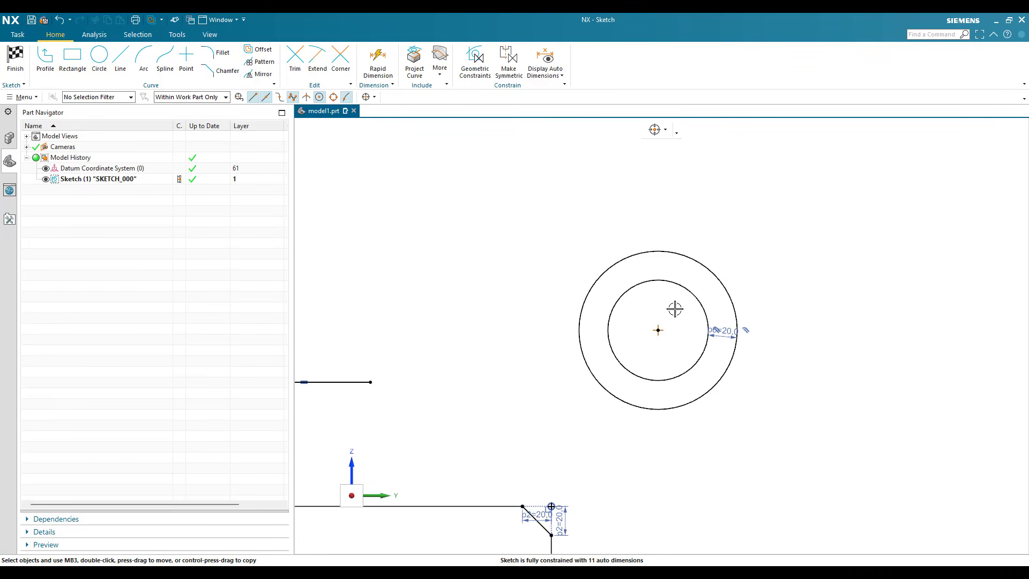
- Offset the vertical line, chamfer and horizontal line above the rectangle outward by 20 mm, using Single Curve selection and reversing the direction
{"action": "key", "text": "ctrl+f"}
{"action": "scroll", "coordinate": [536, 305], "scroll_direction": "down", "scroll_amount": 3}
{"action": "scroll", "coordinate": [658, 257], "scroll_direction": "up", "scroll_amount": 2}
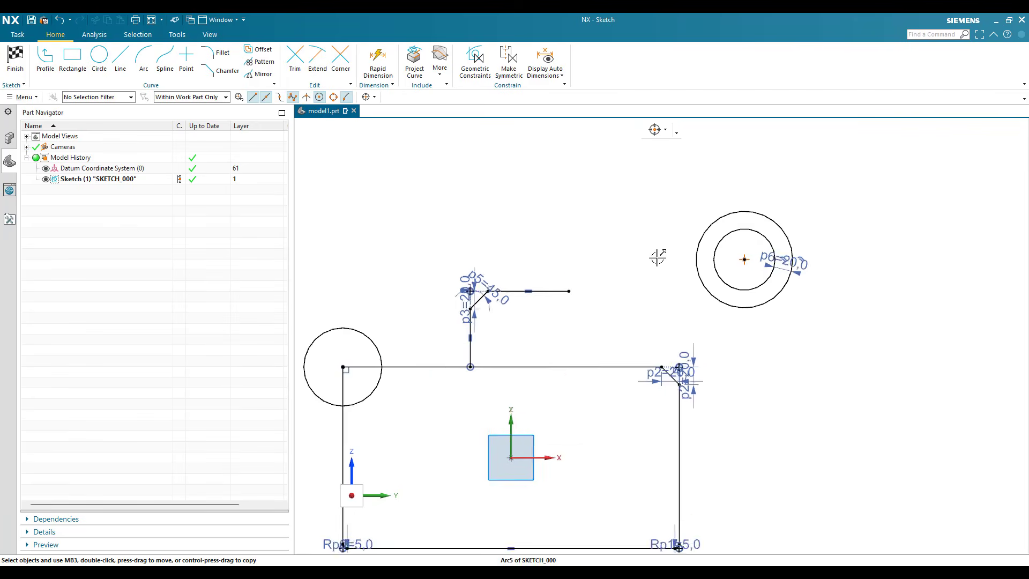
{"action": "scroll", "coordinate": [707, 268], "scroll_direction": "up", "scroll_amount": 1}
{"action": "scroll", "coordinate": [707, 268], "scroll_direction": "down", "scroll_amount": 3}
{"action": "scroll", "coordinate": [536, 321], "scroll_direction": "up", "scroll_amount": 7}
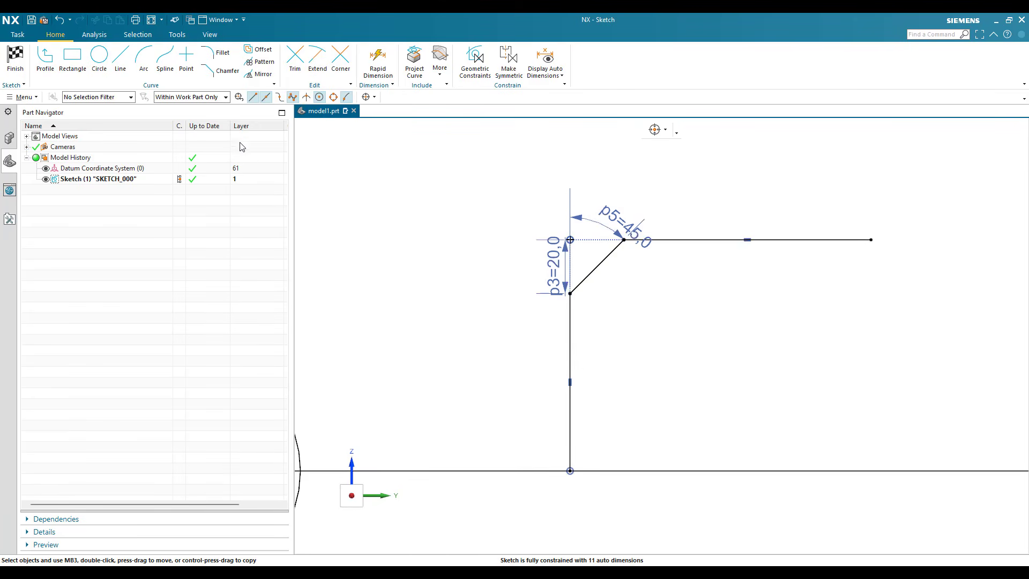
{"action": "left_click", "coordinate": [223, 65]}
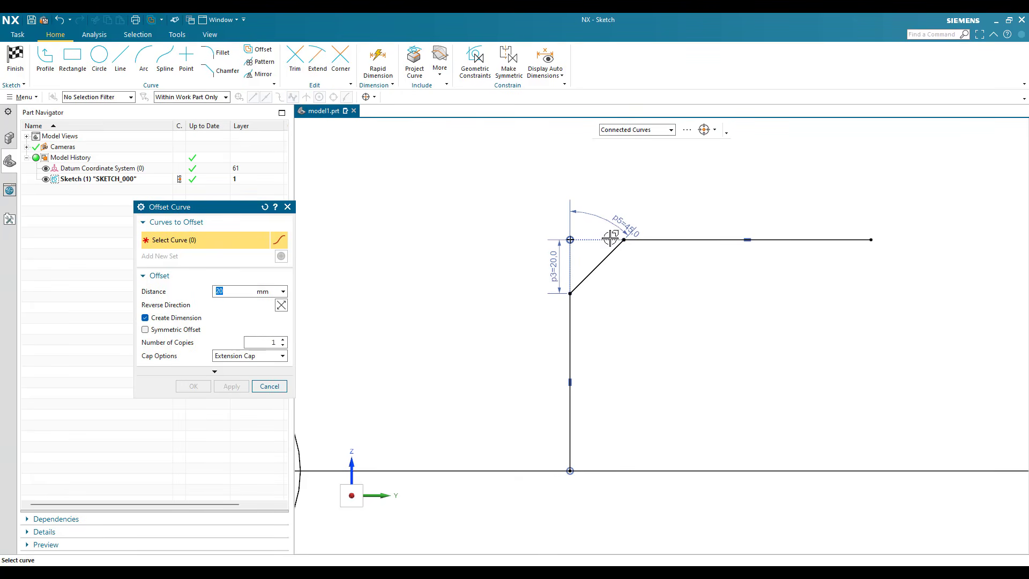
{"action": "left_click", "coordinate": [637, 130]}
{"action": "left_click", "coordinate": [632, 142]}
{"action": "left_click", "coordinate": [667, 241]}
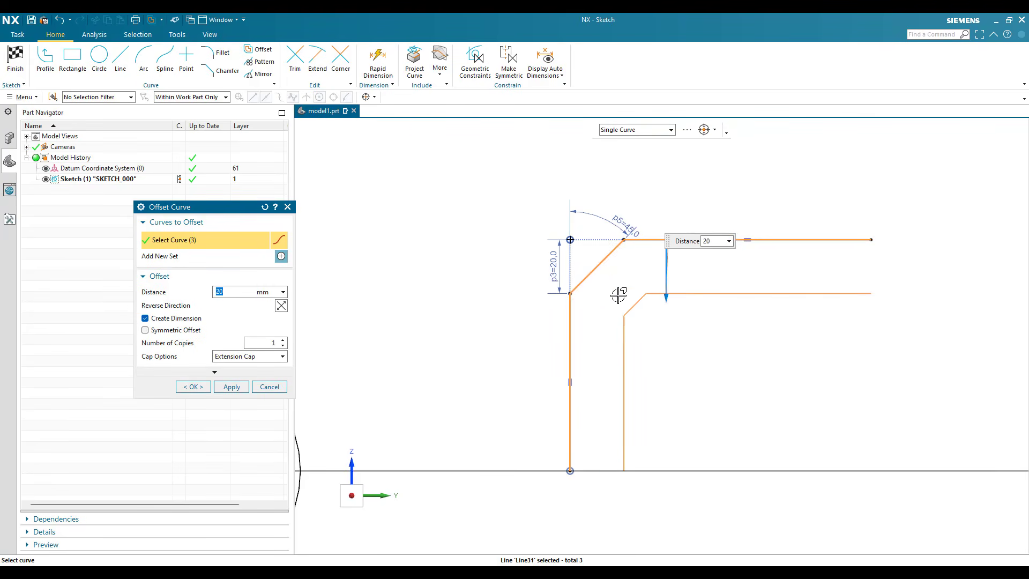
{"action": "scroll", "coordinate": [618, 295], "scroll_direction": "up", "scroll_amount": 2}
{"action": "scroll", "coordinate": [615, 285], "scroll_direction": "down", "scroll_amount": 2}
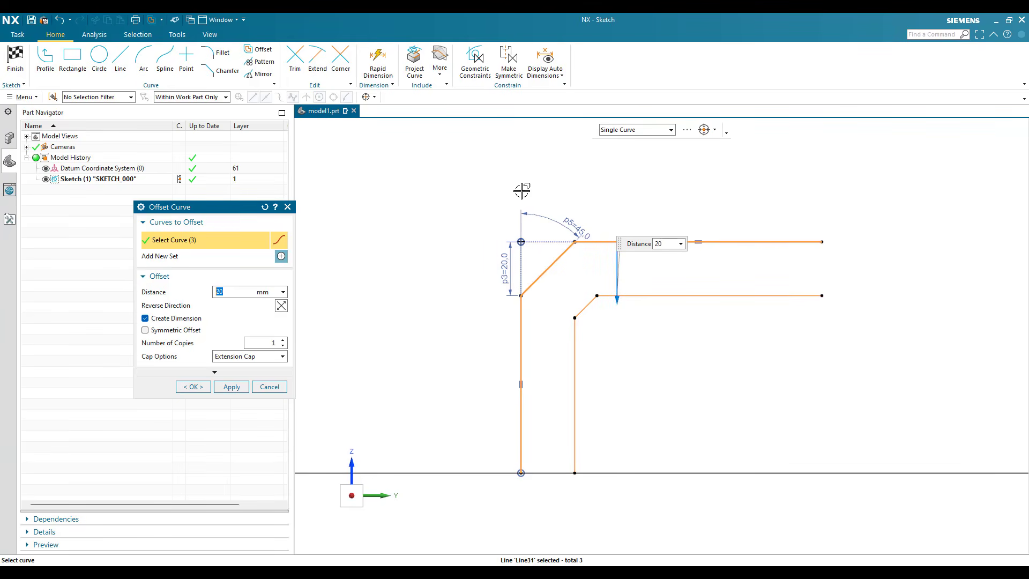
{"action": "left_click", "coordinate": [281, 305]}
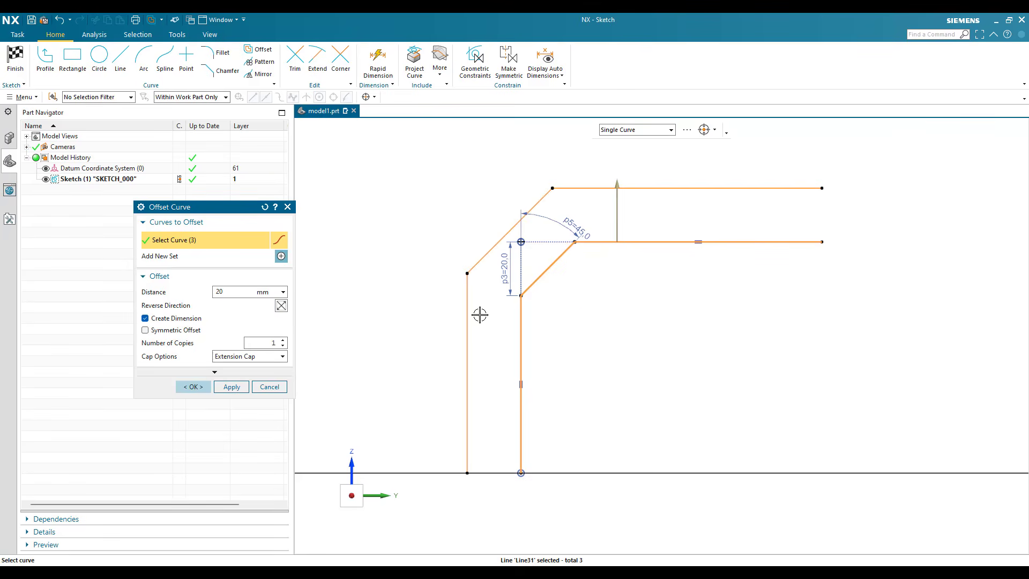
{"action": "middle_click", "coordinate": [503, 415]}
{"action": "scroll", "coordinate": [496, 387], "scroll_direction": "up", "scroll_amount": 5}
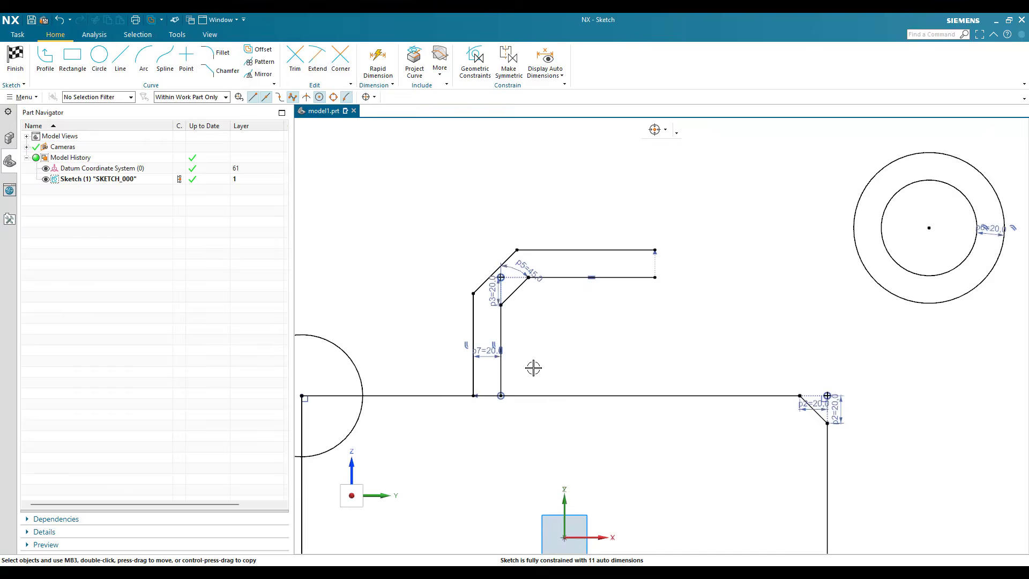
- Offset the circle centred on the rectangle's corner outward at 20 mm spacing with 8 copies
{"action": "scroll", "coordinate": [531, 322], "scroll_direction": "down", "scroll_amount": 6}
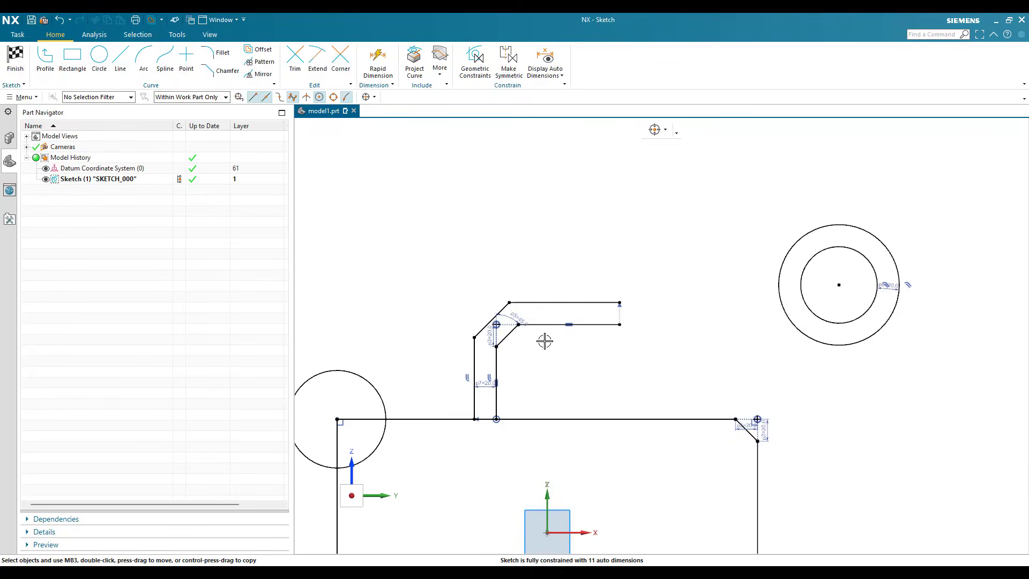
{"action": "scroll", "coordinate": [542, 338], "scroll_direction": "up", "scroll_amount": 4}
{"action": "key", "text": "ctrl+f"}
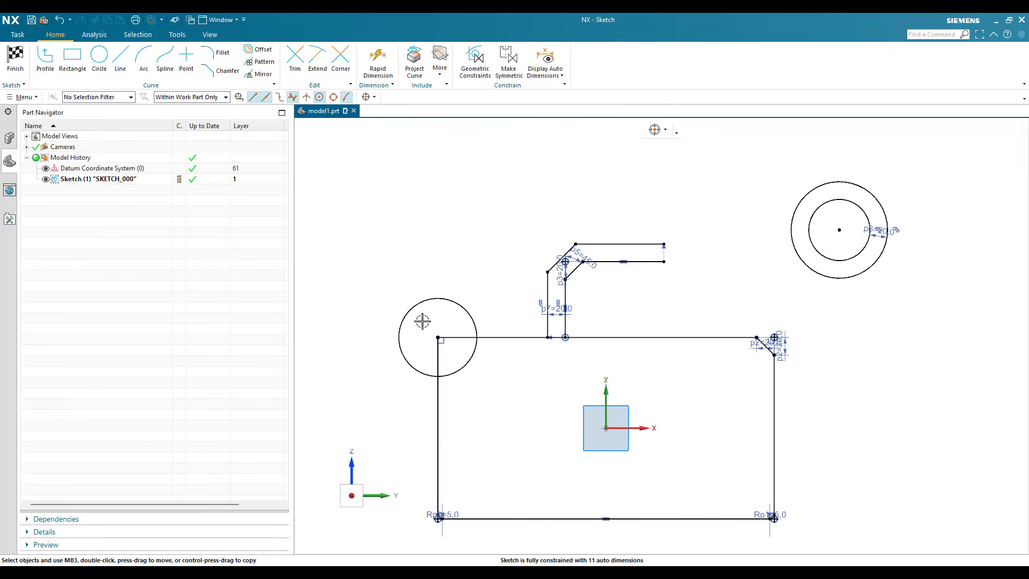
{"action": "left_click", "coordinate": [260, 49]}
{"action": "scroll", "coordinate": [404, 316], "scroll_direction": "down", "scroll_amount": 1}
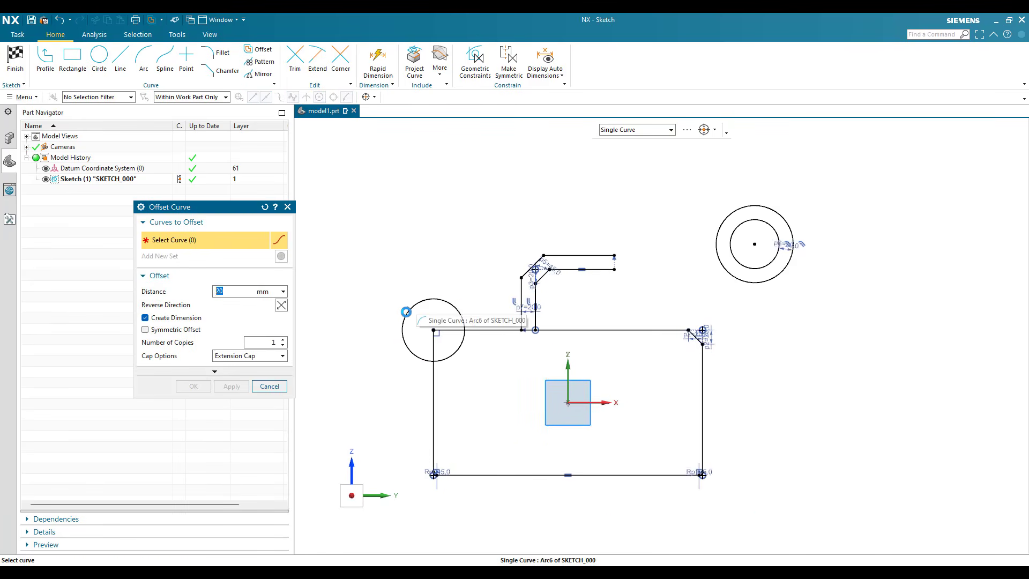
{"action": "left_click", "coordinate": [409, 312]}
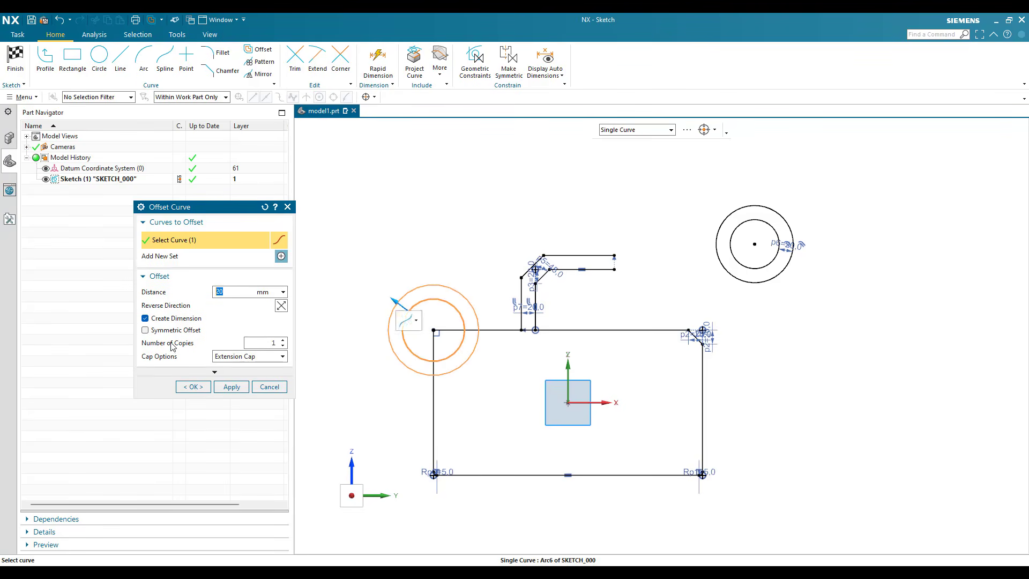
{"action": "scroll", "coordinate": [366, 300], "scroll_direction": "up", "scroll_amount": 4}
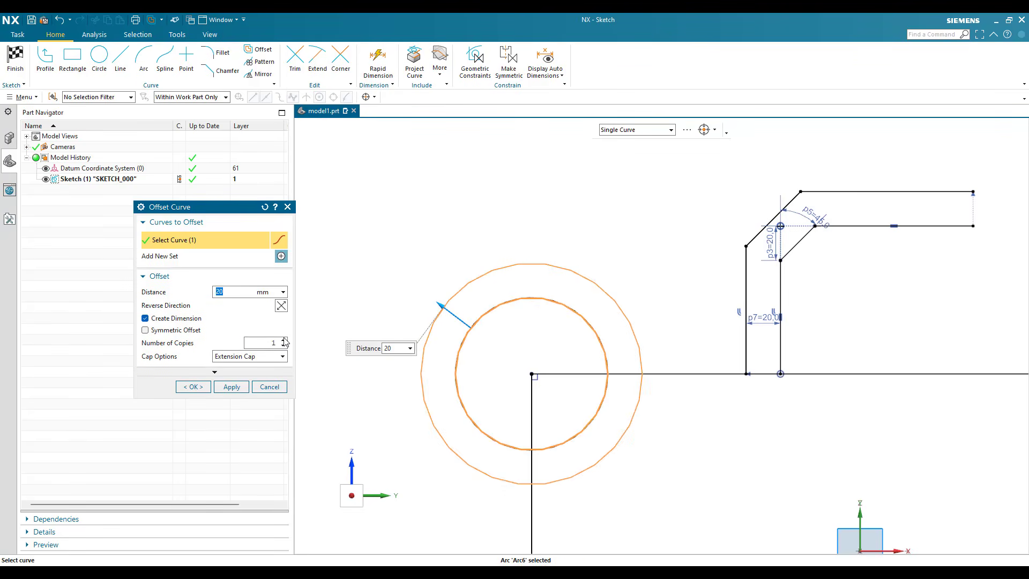
{"action": "left_click", "coordinate": [284, 341]}
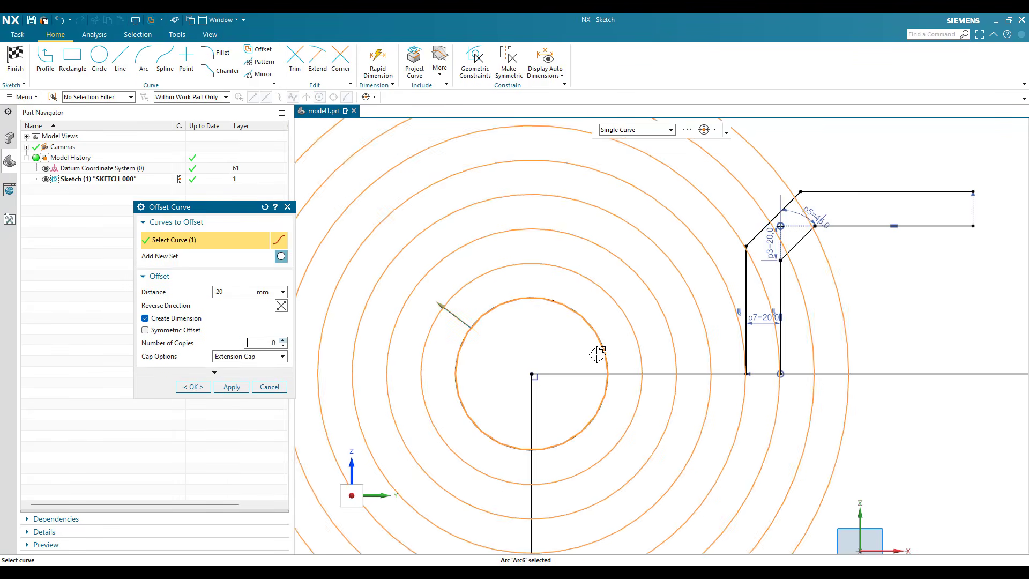
{"action": "scroll", "coordinate": [596, 358], "scroll_direction": "down", "scroll_amount": 6}
{"action": "scroll", "coordinate": [599, 357], "scroll_direction": "up", "scroll_amount": 3}
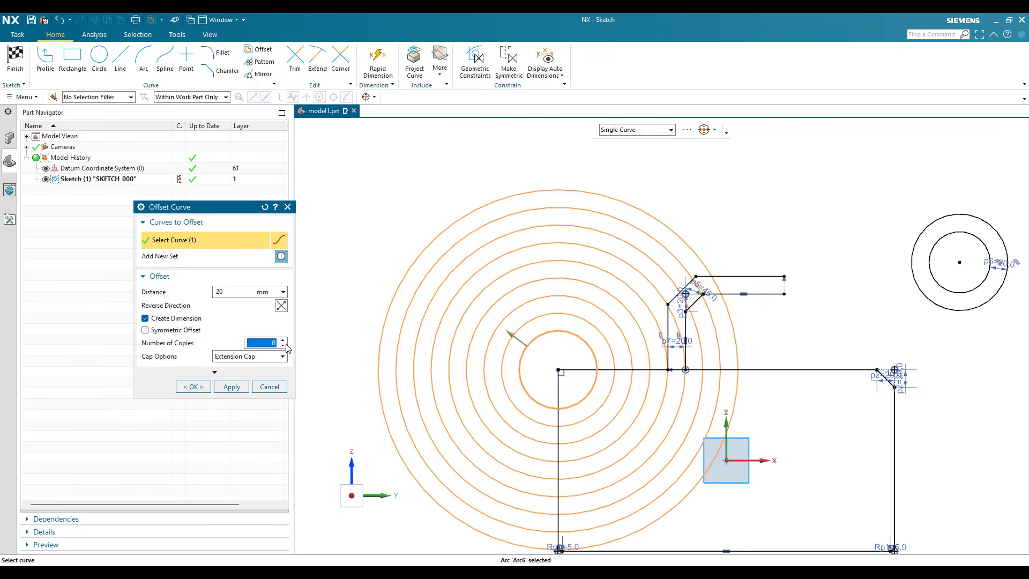
{"action": "left_click", "coordinate": [193, 387]}
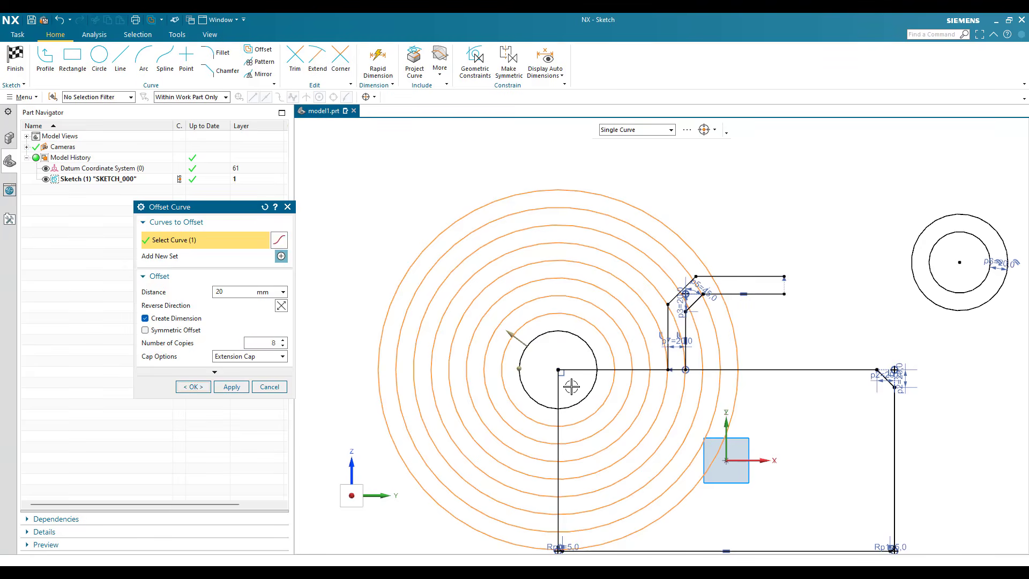
{"action": "scroll", "coordinate": [505, 308], "scroll_direction": "down", "scroll_amount": 1}
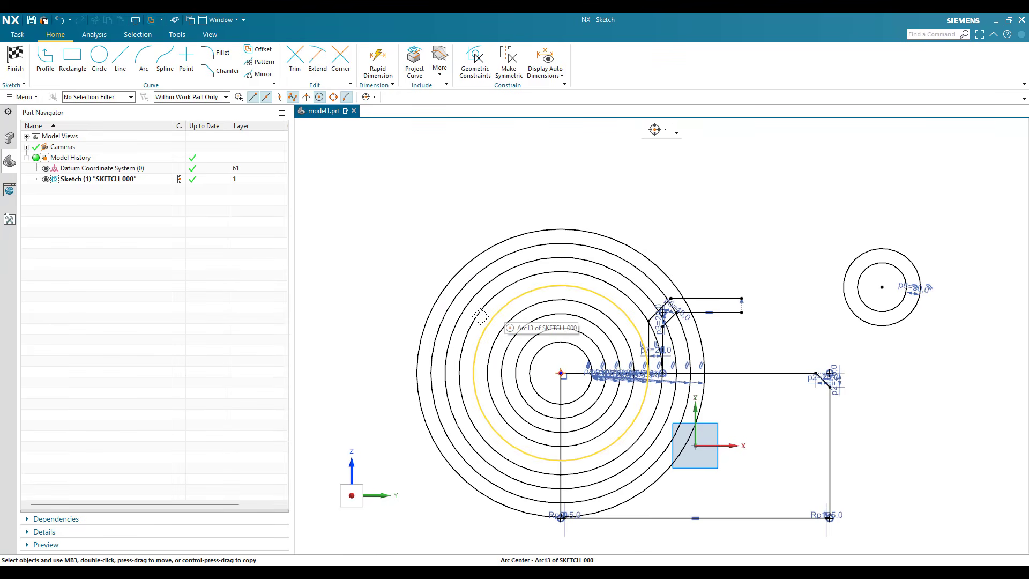
{"action": "scroll", "coordinate": [480, 317], "scroll_direction": "down", "scroll_amount": 1}
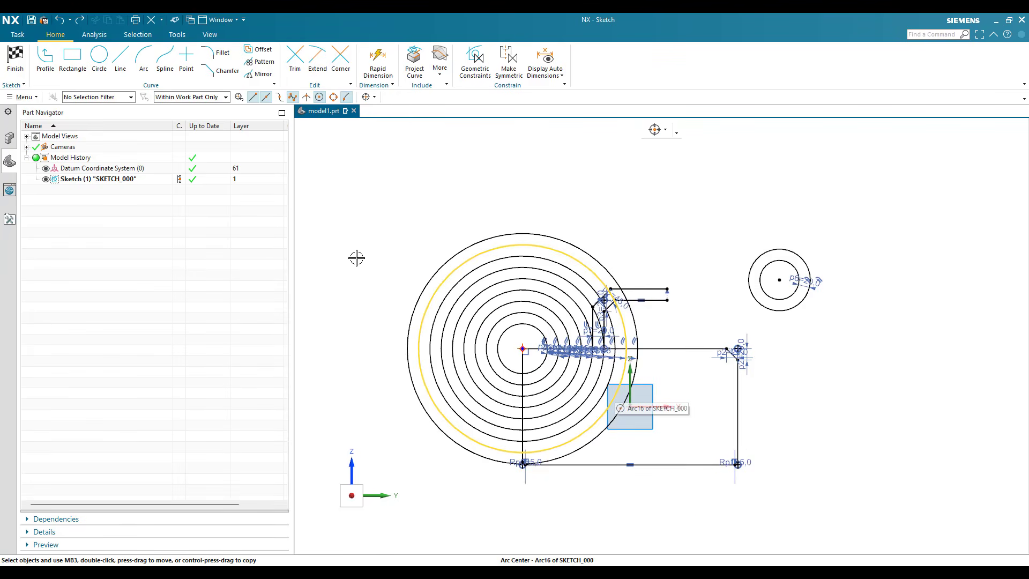
- Examine the 20 mm offset dimensions and offset constraints on the free-standing circle, the chamfered lines and the concentric circles
{"action": "left_click", "coordinate": [262, 73]}
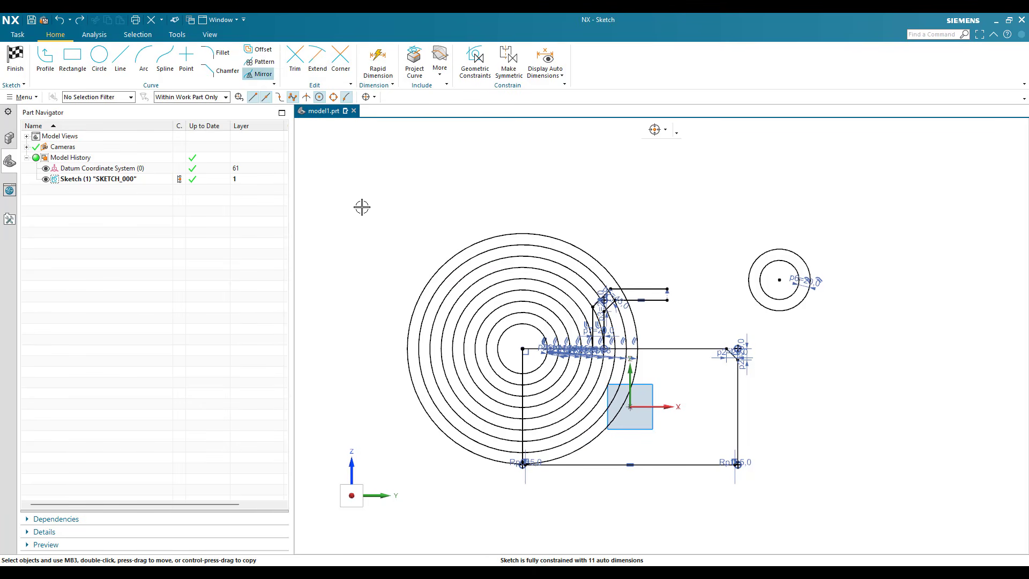
{"action": "scroll", "coordinate": [679, 301], "scroll_direction": "up", "scroll_amount": 4}
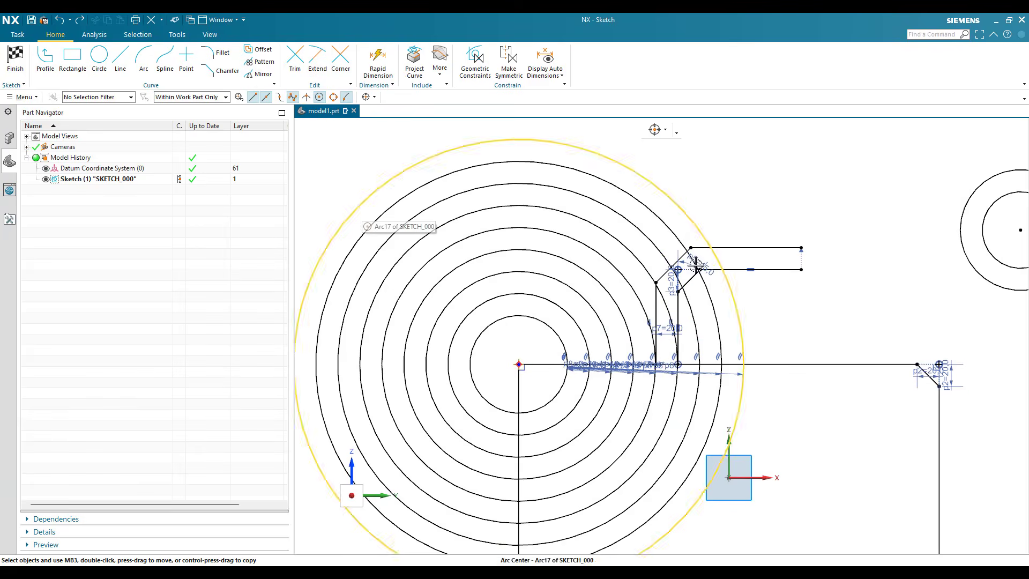
{"action": "scroll", "coordinate": [691, 266], "scroll_direction": "down", "scroll_amount": 3}
{"action": "scroll", "coordinate": [690, 265], "scroll_direction": "up", "scroll_amount": 10}
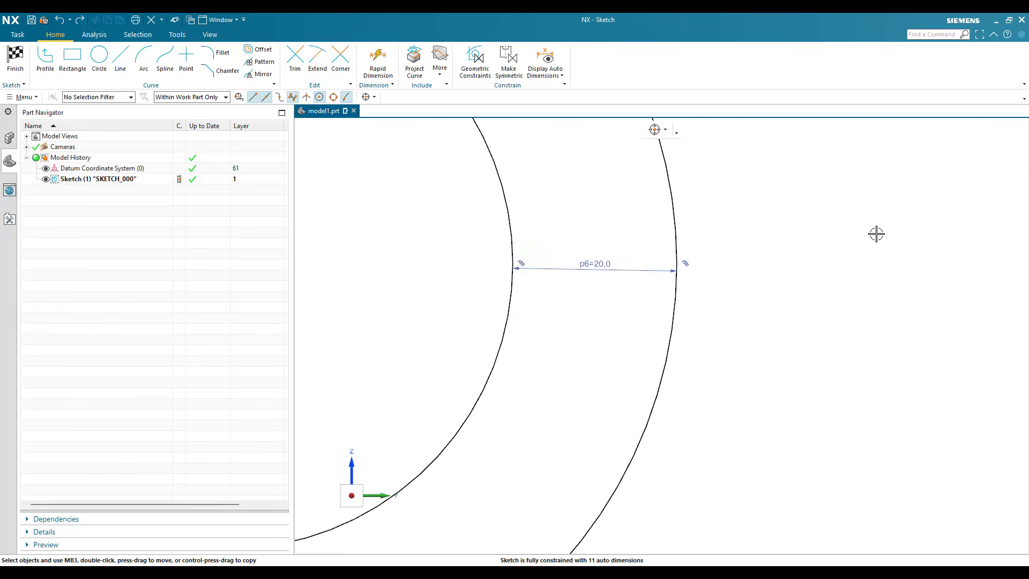
{"action": "scroll", "coordinate": [391, 281], "scroll_direction": "down", "scroll_amount": 7}
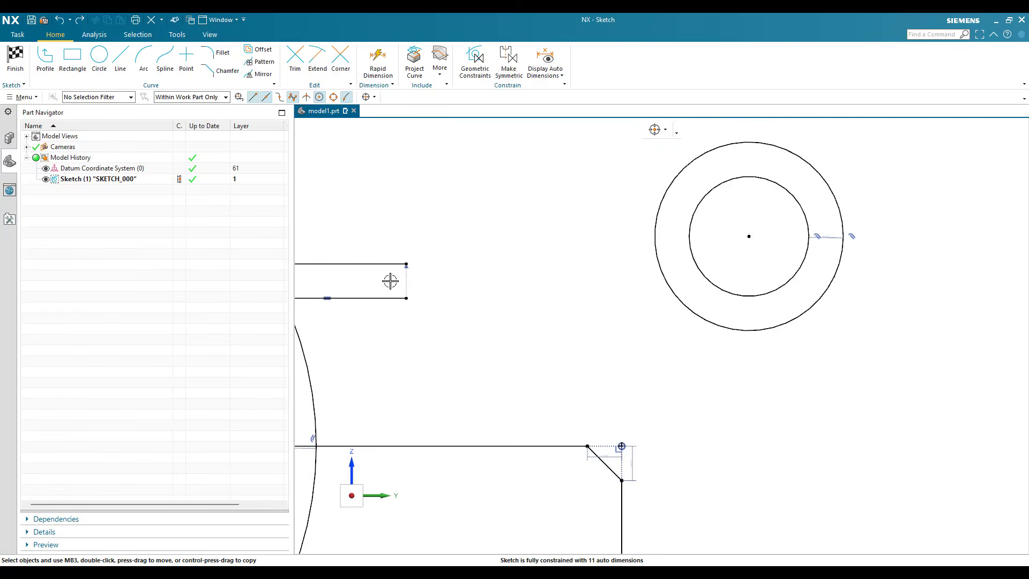
{"action": "scroll", "coordinate": [333, 425], "scroll_direction": "down", "scroll_amount": 3}
{"action": "scroll", "coordinate": [332, 425], "scroll_direction": "up", "scroll_amount": 8}
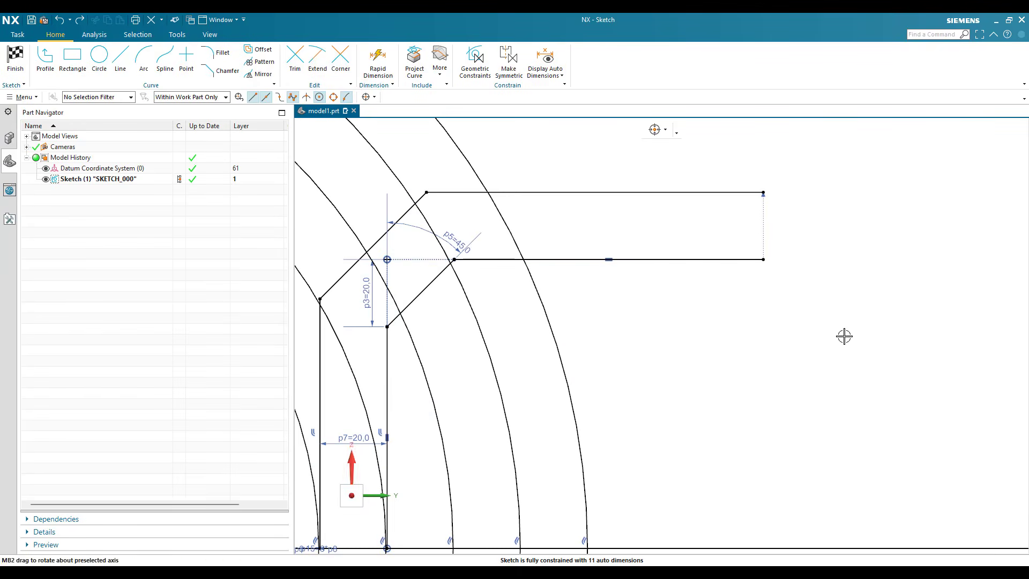
{"action": "scroll", "coordinate": [617, 310], "scroll_direction": "down", "scroll_amount": 6}
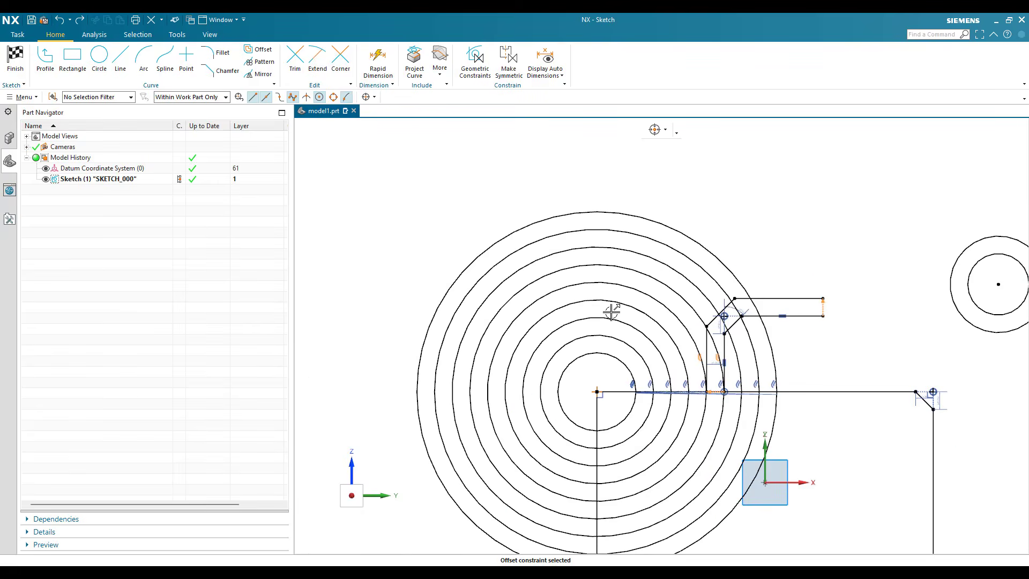
{"action": "scroll", "coordinate": [603, 314], "scroll_direction": "up", "scroll_amount": 5}
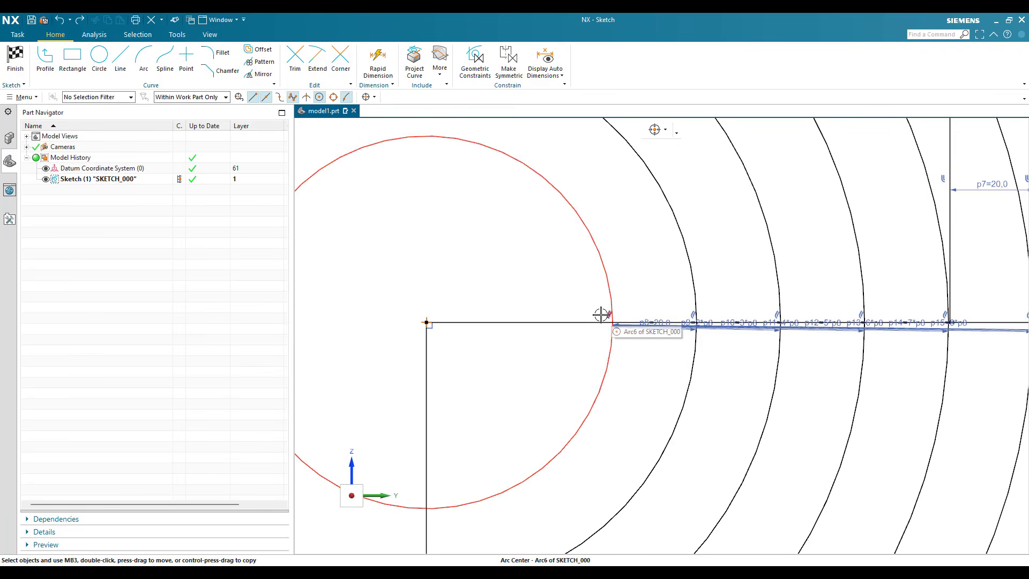
{"action": "scroll", "coordinate": [601, 314], "scroll_direction": "down", "scroll_amount": 5}
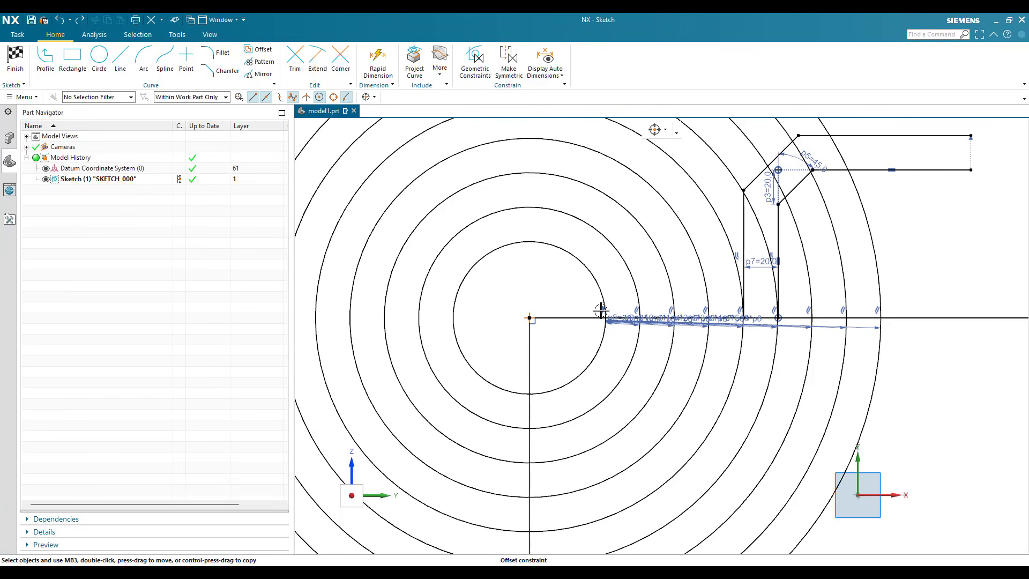
{"action": "scroll", "coordinate": [490, 306], "scroll_direction": "down", "scroll_amount": 2}
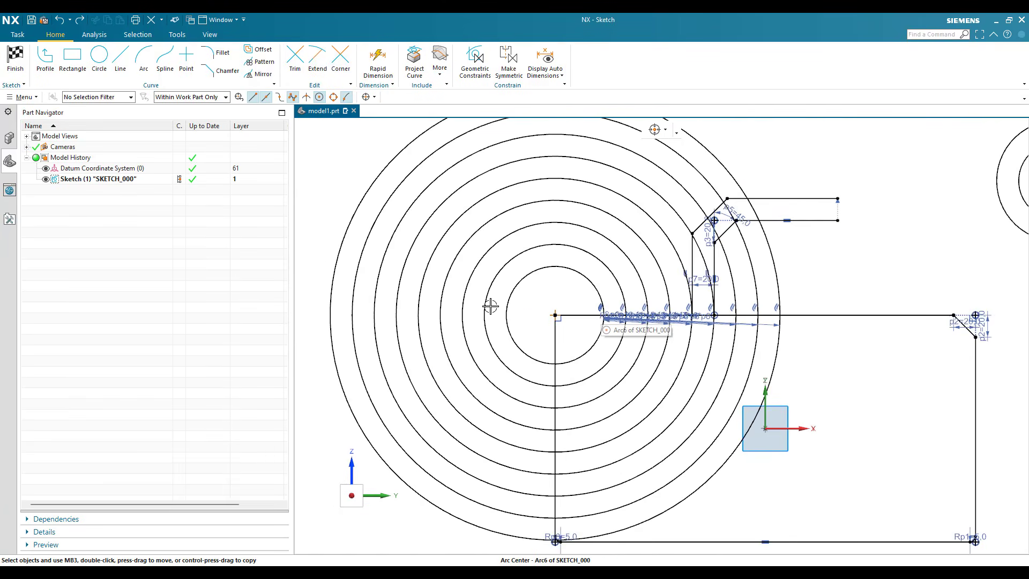
{"action": "scroll", "coordinate": [492, 306], "scroll_direction": "up", "scroll_amount": 3}
{"action": "scroll", "coordinate": [513, 286], "scroll_direction": "down", "scroll_amount": 3}
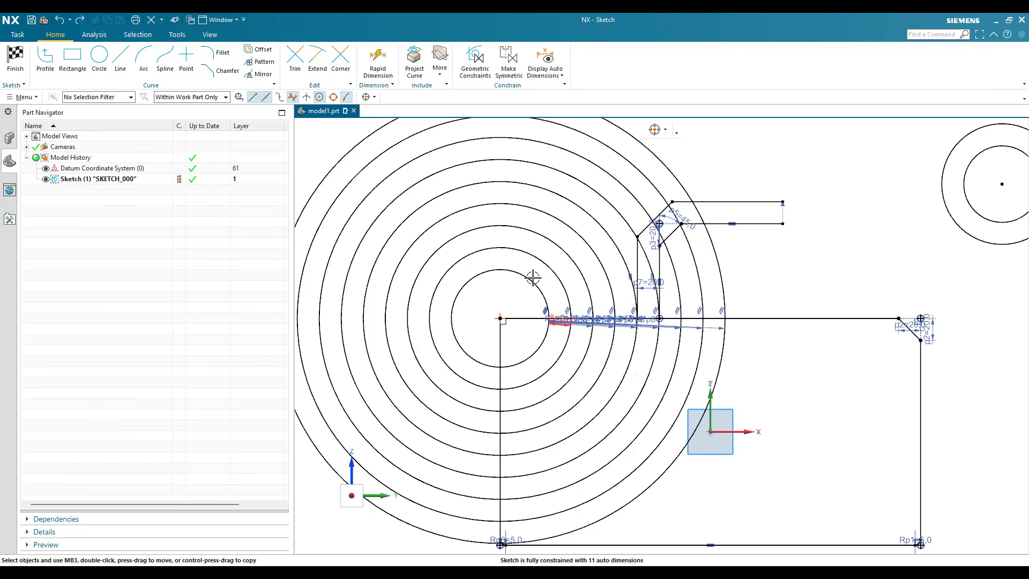
- Delete all the concentric circles centred on the rectangle's corner
{"action": "scroll", "coordinate": [550, 287], "scroll_direction": "down", "scroll_amount": 4}
{"action": "left_click", "coordinate": [493, 280]}
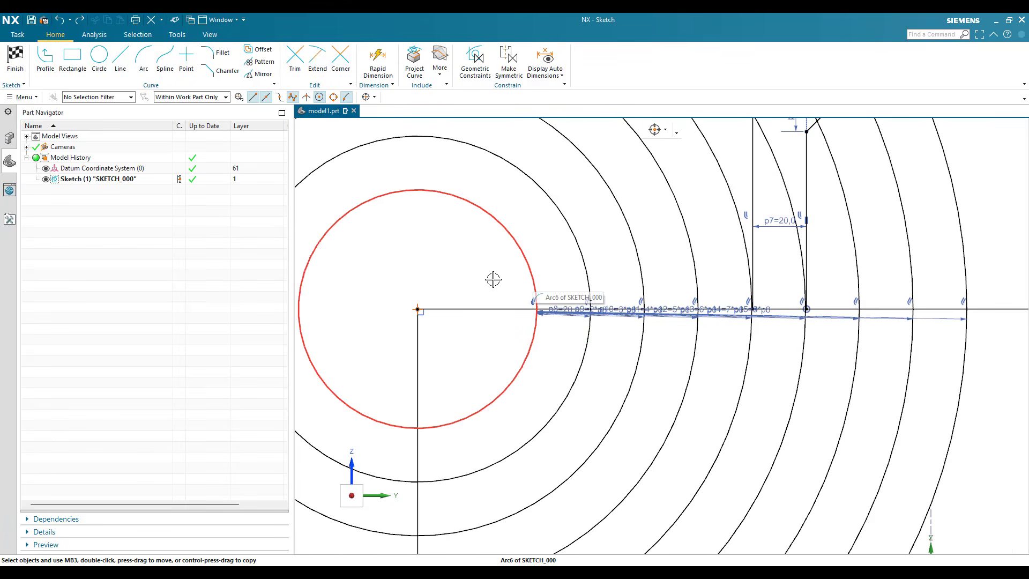
{"action": "key", "text": "Delete"}
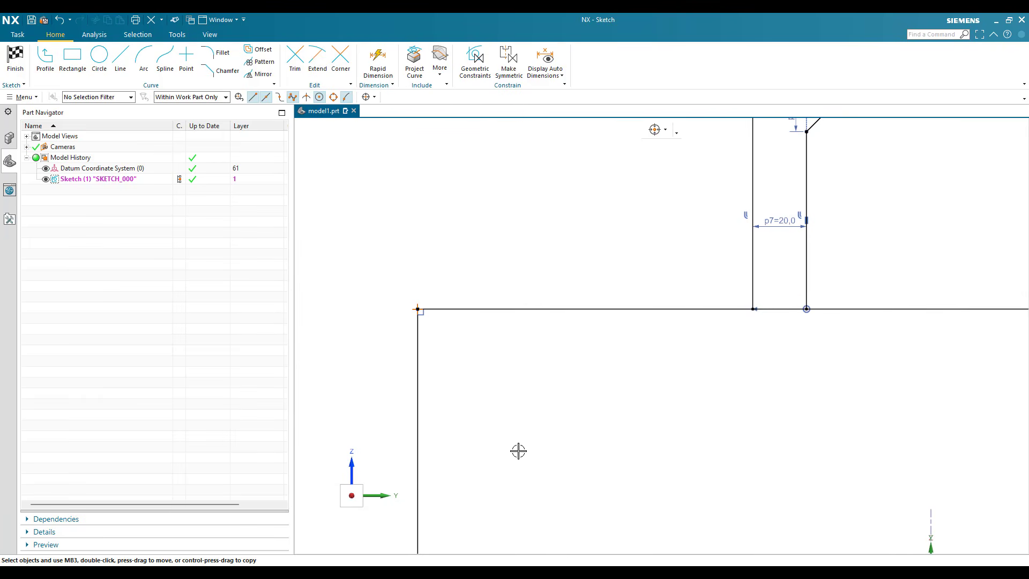
- Delete the vertical line below the chamfer, together with its offset copy, above the rectangle
{"action": "scroll", "coordinate": [538, 347], "scroll_direction": "up", "scroll_amount": 5}
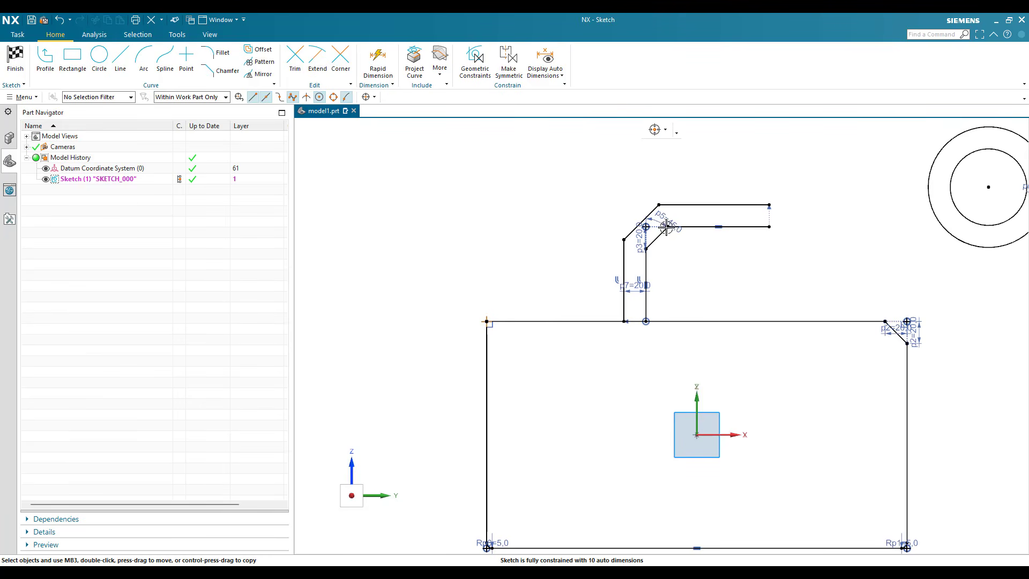
{"action": "scroll", "coordinate": [666, 227], "scroll_direction": "down", "scroll_amount": 4}
{"action": "scroll", "coordinate": [567, 239], "scroll_direction": "up", "scroll_amount": 3}
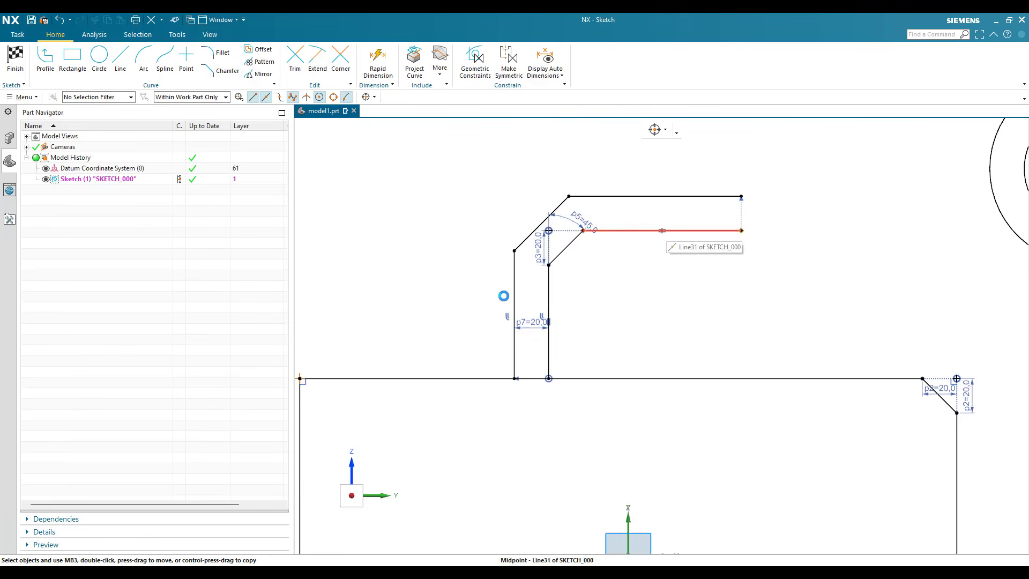
{"action": "left_click", "coordinate": [548, 290]}
{"action": "key", "text": "Delete"}
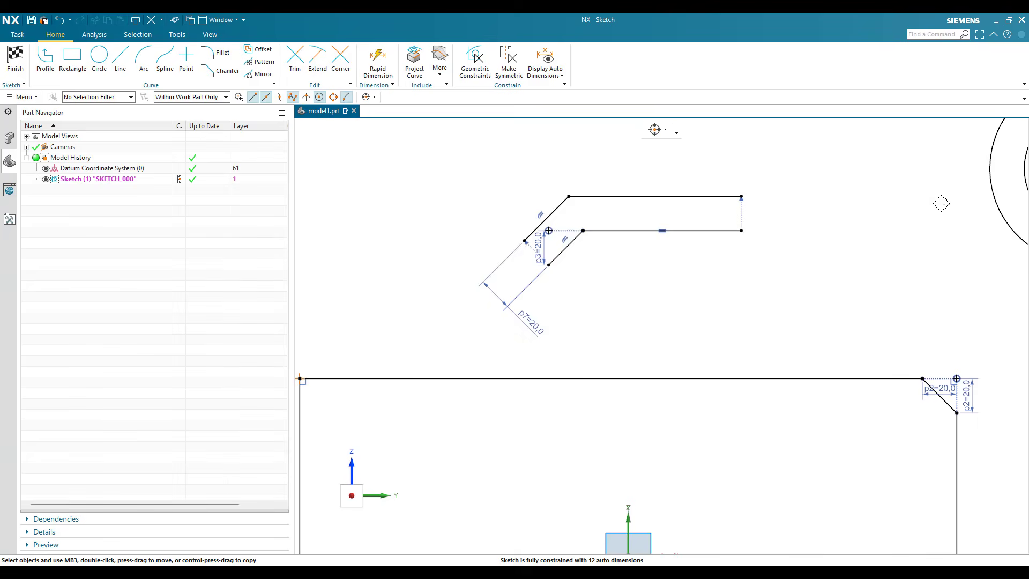
- Remove the offset constraint between the two free-standing concentric circles and delete the inner circle
{"action": "scroll", "coordinate": [891, 263], "scroll_direction": "up", "scroll_amount": 2}
{"action": "scroll", "coordinate": [889, 261], "scroll_direction": "down", "scroll_amount": 5}
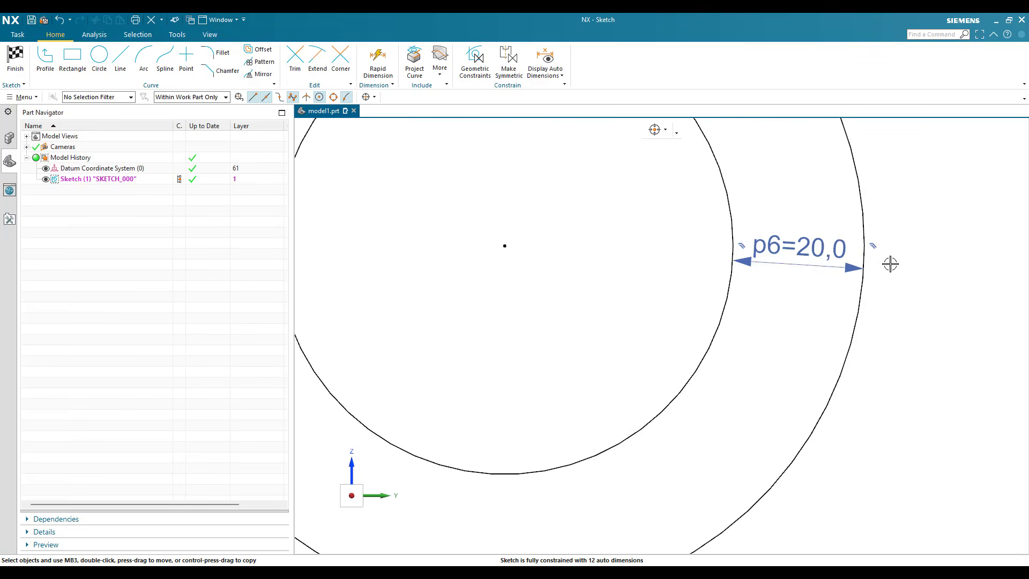
{"action": "scroll", "coordinate": [870, 265], "scroll_direction": "down", "scroll_amount": 4}
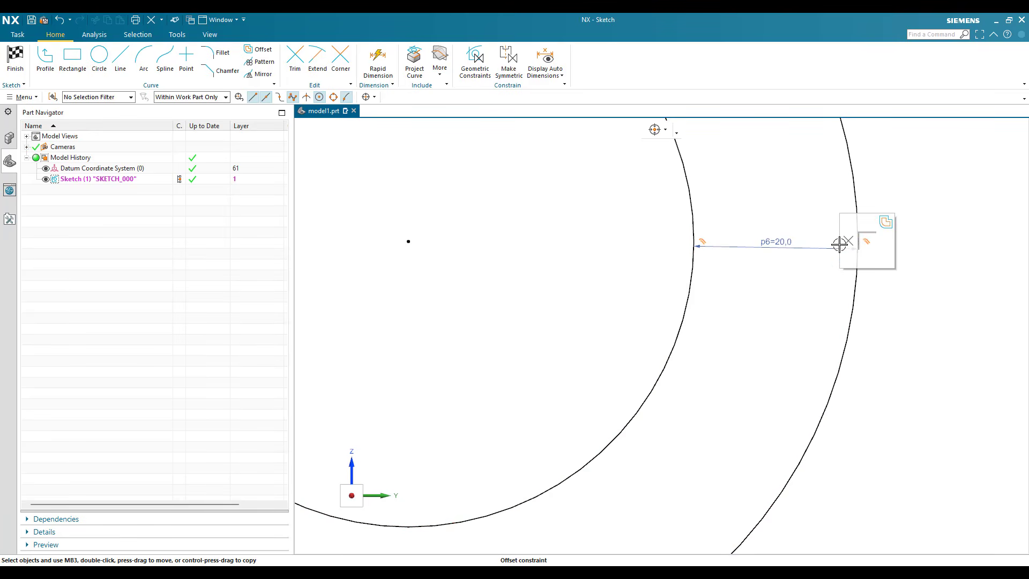
{"action": "key", "text": "Delete"}
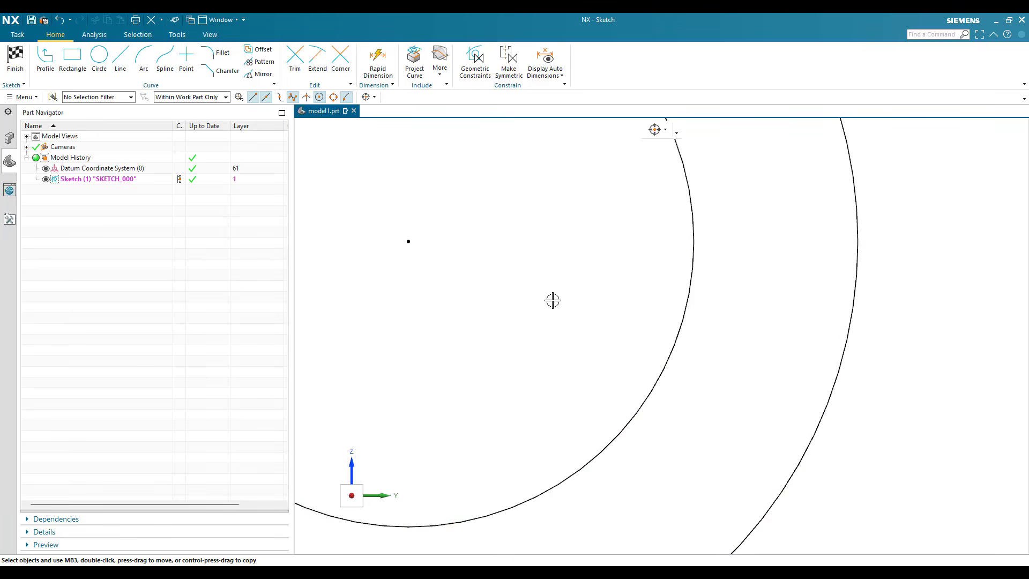
{"action": "scroll", "coordinate": [551, 298], "scroll_direction": "down", "scroll_amount": 1}
{"action": "left_click", "coordinate": [698, 315]}
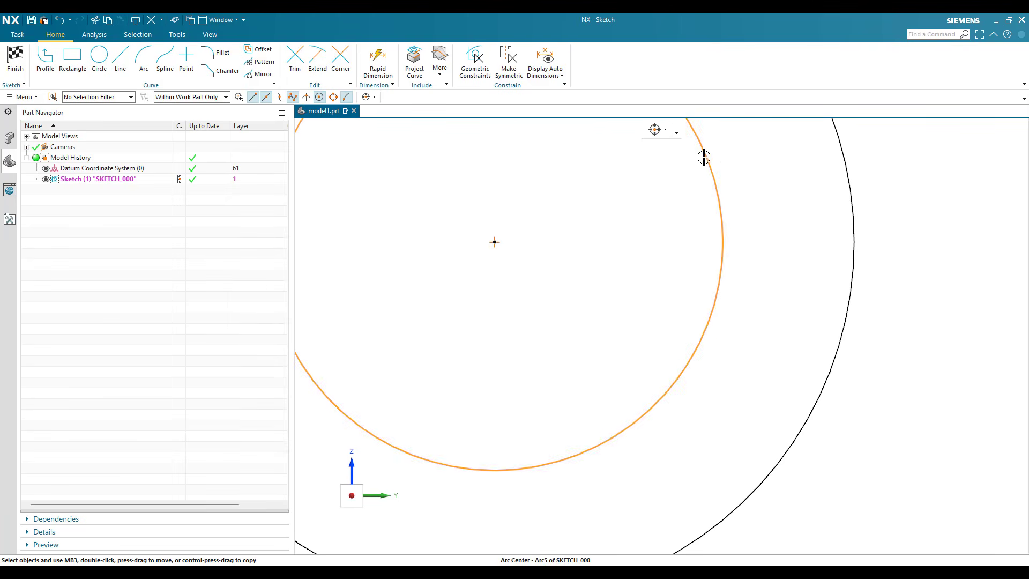
{"action": "key", "text": "Delete"}
- Start a Pattern Curve with Linear layout and choose the free-standing circle as the curve to pattern
{"action": "scroll", "coordinate": [691, 309], "scroll_direction": "down", "scroll_amount": 4}
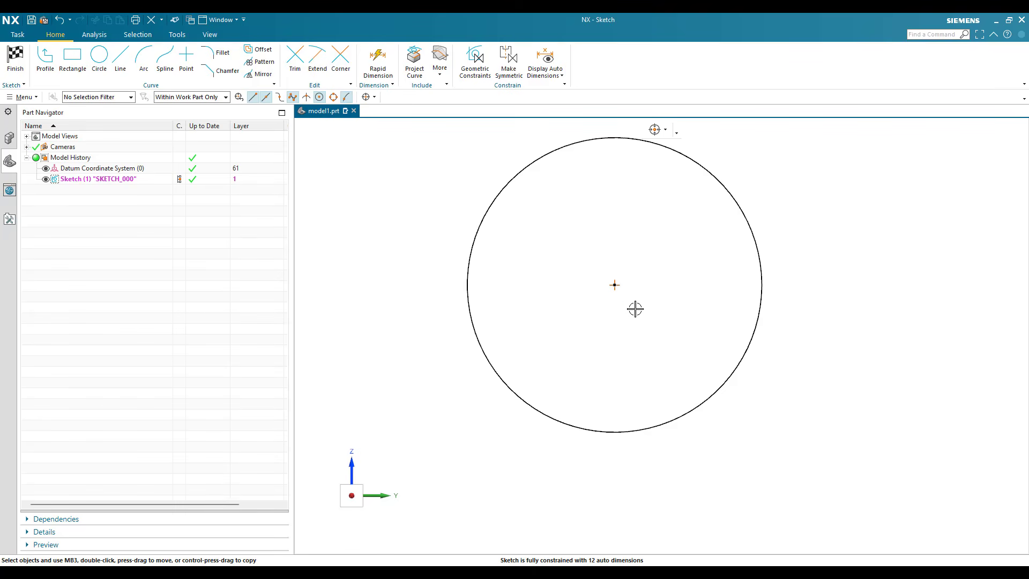
{"action": "key", "text": "ctrl+f"}
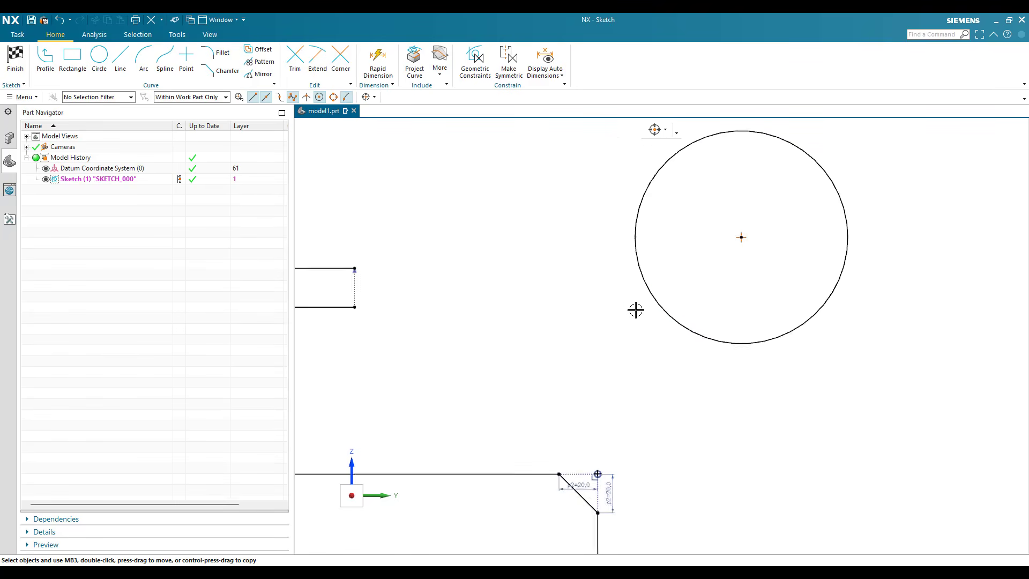
{"action": "scroll", "coordinate": [638, 301], "scroll_direction": "down", "scroll_amount": 2}
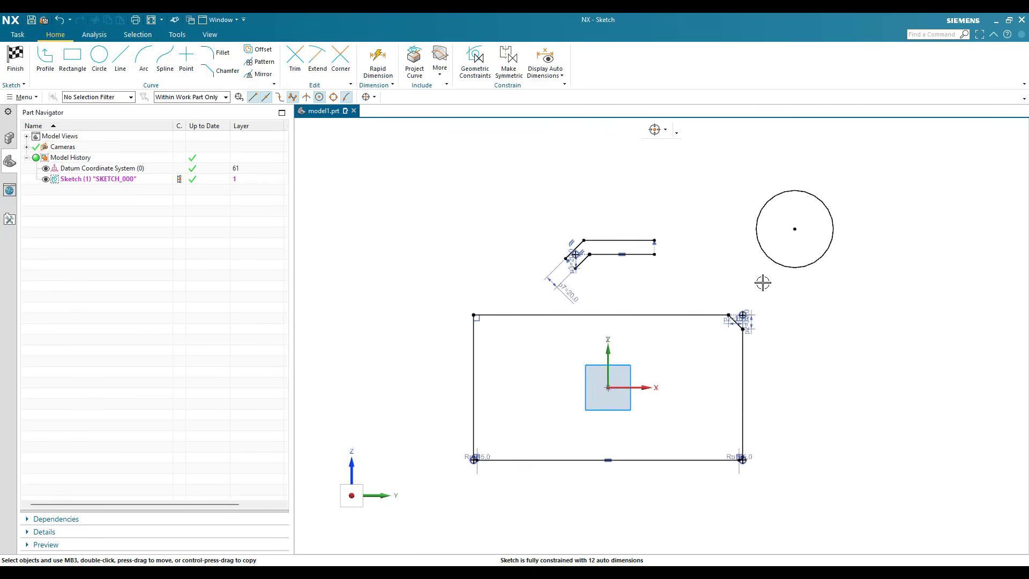
{"action": "scroll", "coordinate": [658, 311], "scroll_direction": "up", "scroll_amount": 3}
{"action": "scroll", "coordinate": [538, 298], "scroll_direction": "down", "scroll_amount": 2}
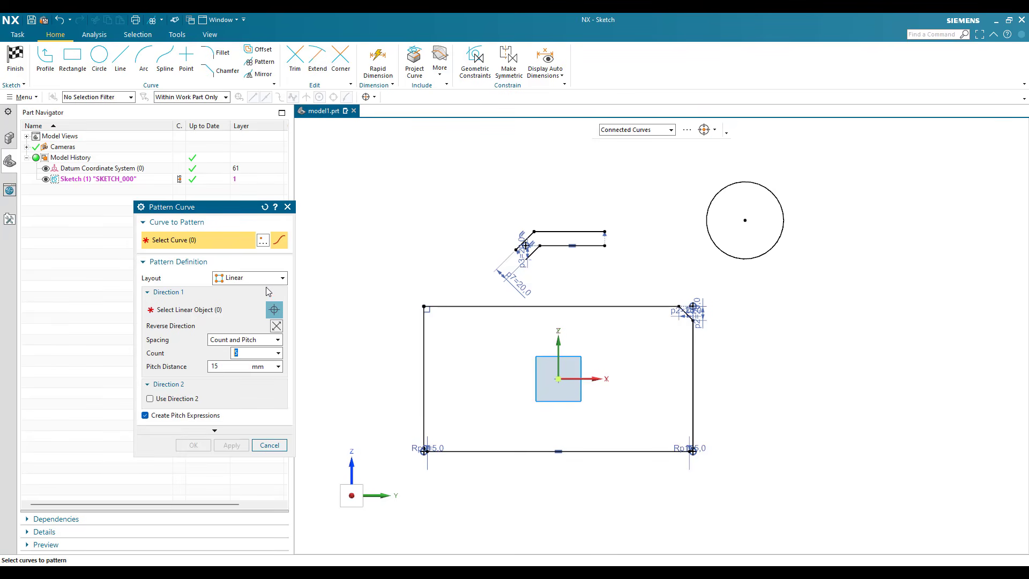
{"action": "left_click", "coordinate": [252, 278]}
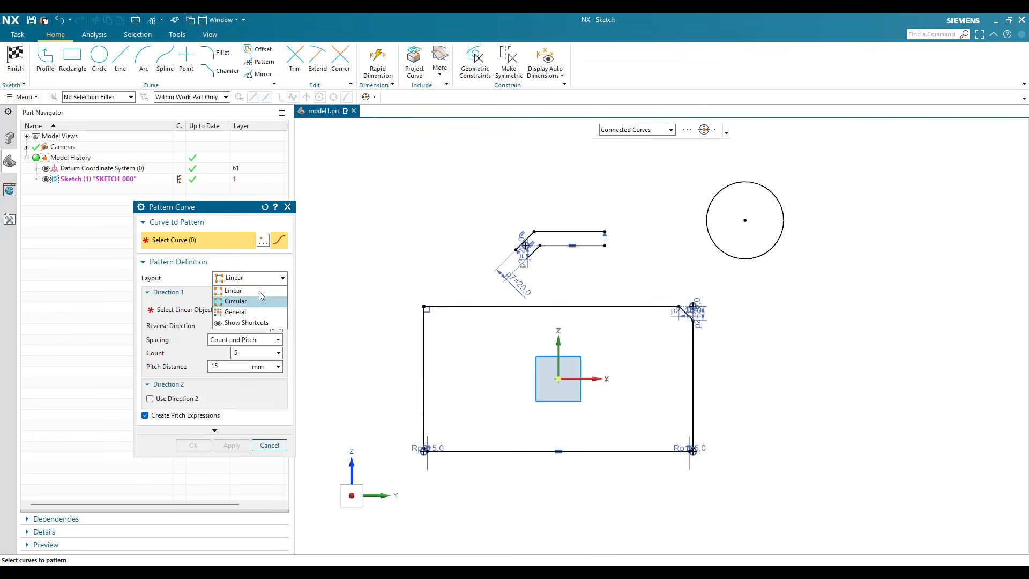
{"action": "left_click", "coordinate": [725, 245]}
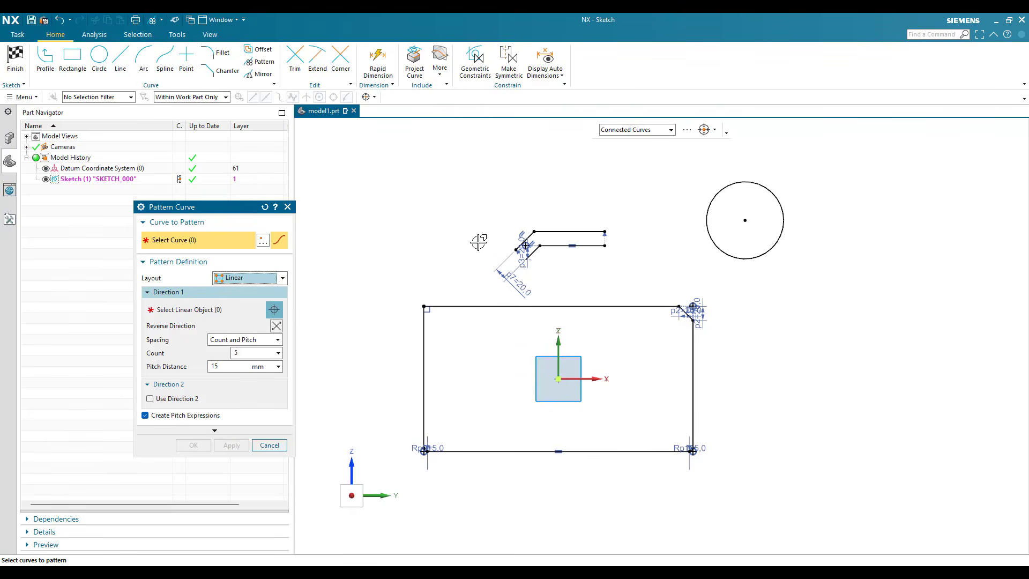
{"action": "scroll", "coordinate": [610, 233], "scroll_direction": "down", "scroll_amount": 3}
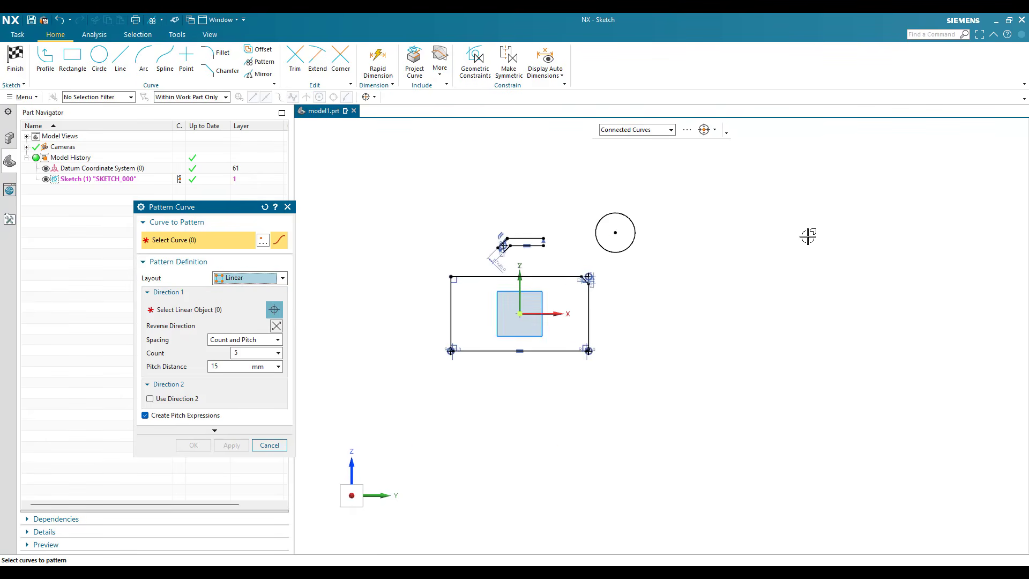
{"action": "scroll", "coordinate": [705, 243], "scroll_direction": "up", "scroll_amount": 3}
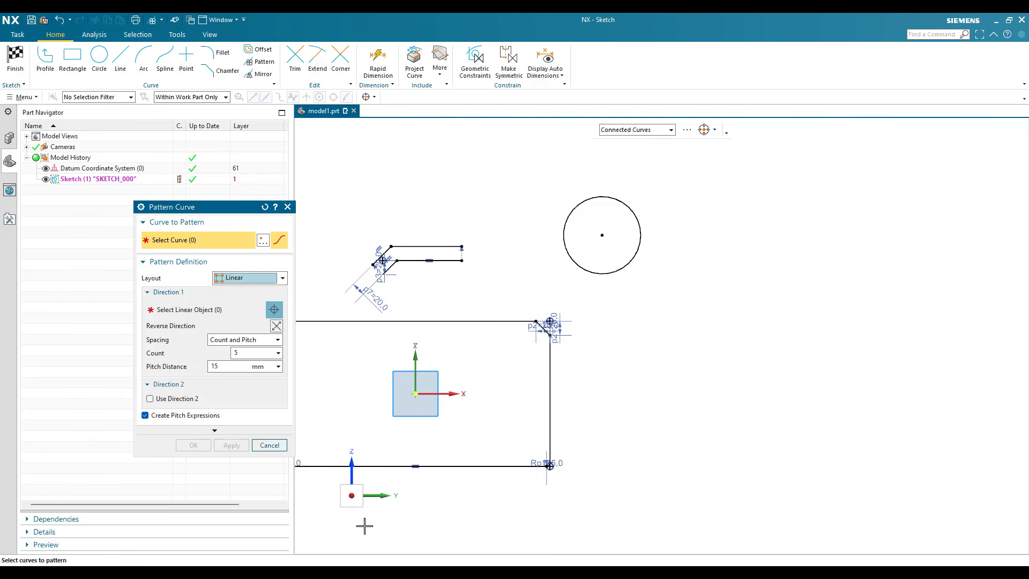
{"action": "scroll", "coordinate": [831, 252], "scroll_direction": "down", "scroll_amount": 1}
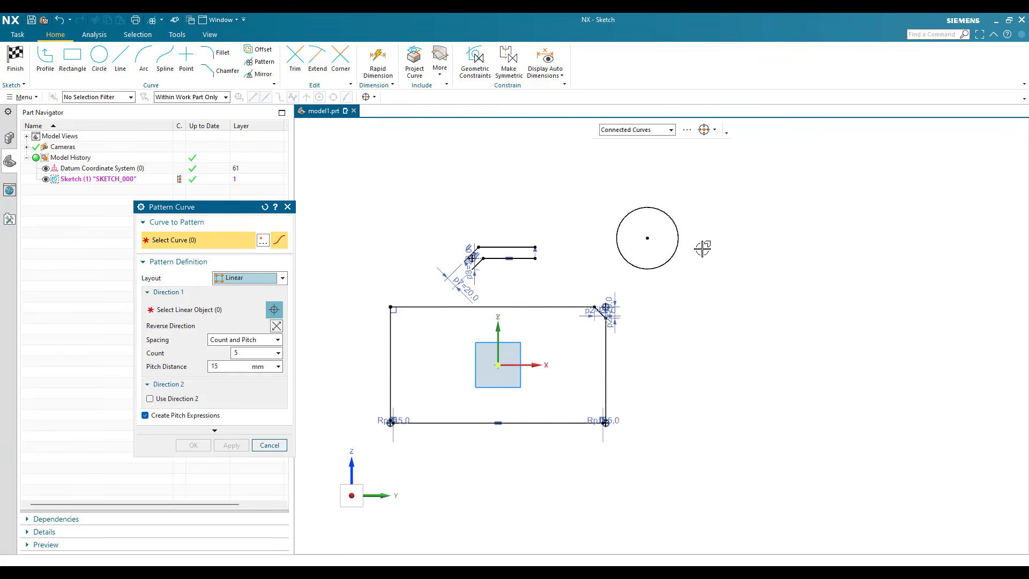
{"action": "left_click", "coordinate": [623, 258]}
- Set the circle pattern's first linear direction horizontally along the sketch's X direction
{"action": "left_click", "coordinate": [228, 308]}
{"action": "scroll", "coordinate": [476, 470], "scroll_direction": "up", "scroll_amount": 3}
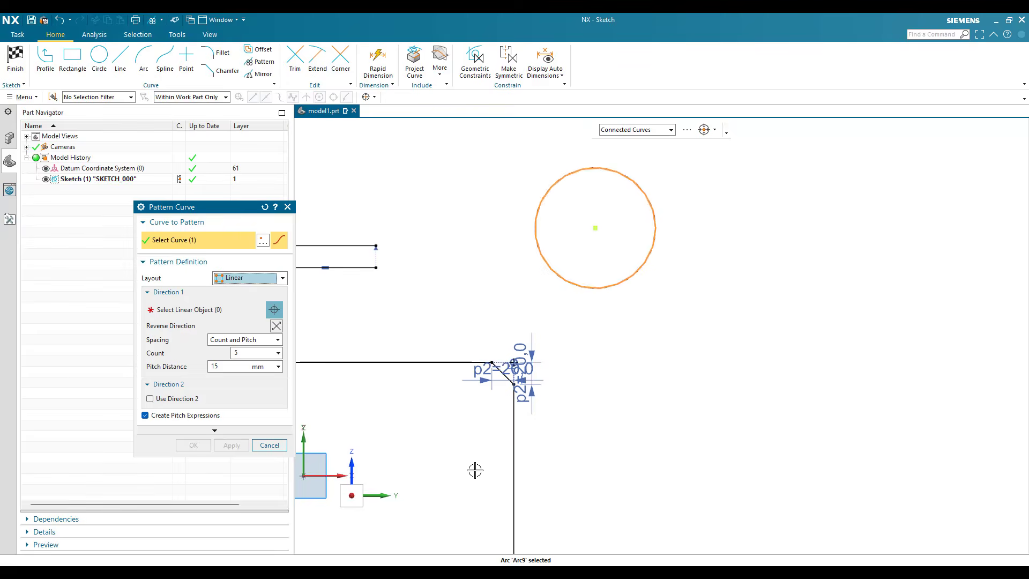
{"action": "scroll", "coordinate": [400, 450], "scroll_direction": "down", "scroll_amount": 1}
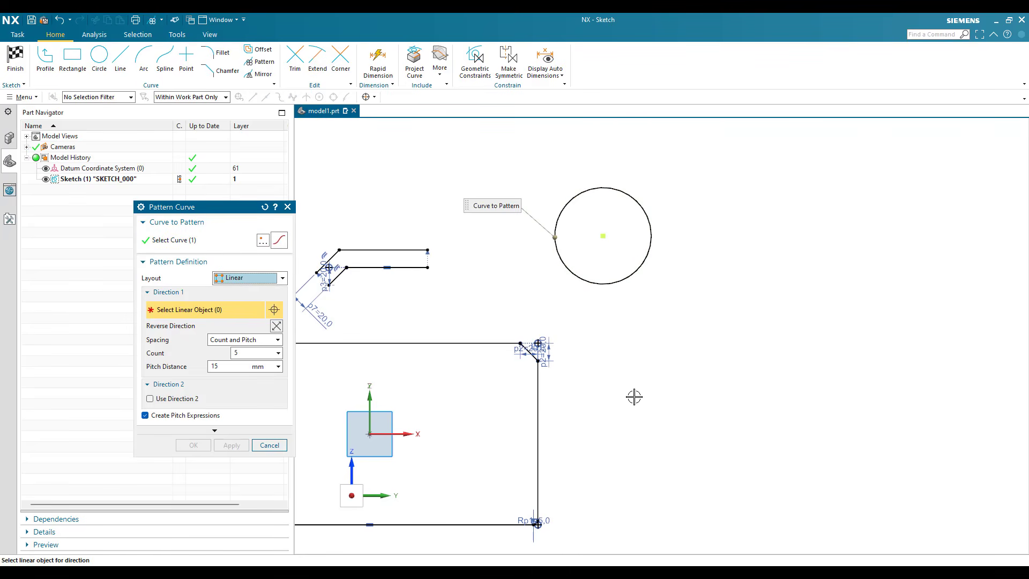
{"action": "left_click", "coordinate": [438, 343]}
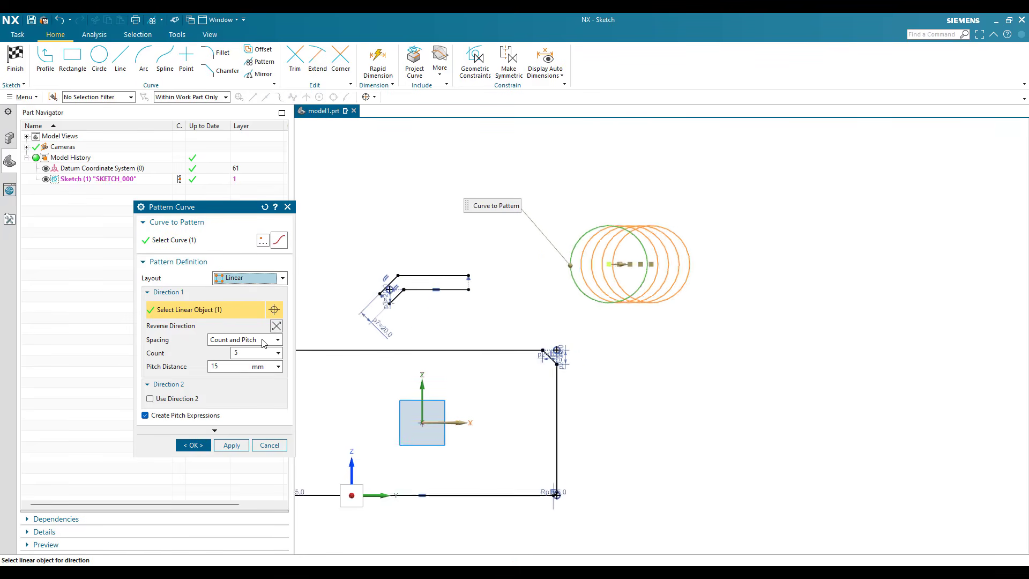
- Keep the pattern spacing as Count and Pitch and set the count to 10
{"action": "scroll", "coordinate": [259, 362], "scroll_direction": "up", "scroll_amount": 5}
{"action": "left_click", "coordinate": [258, 341]}
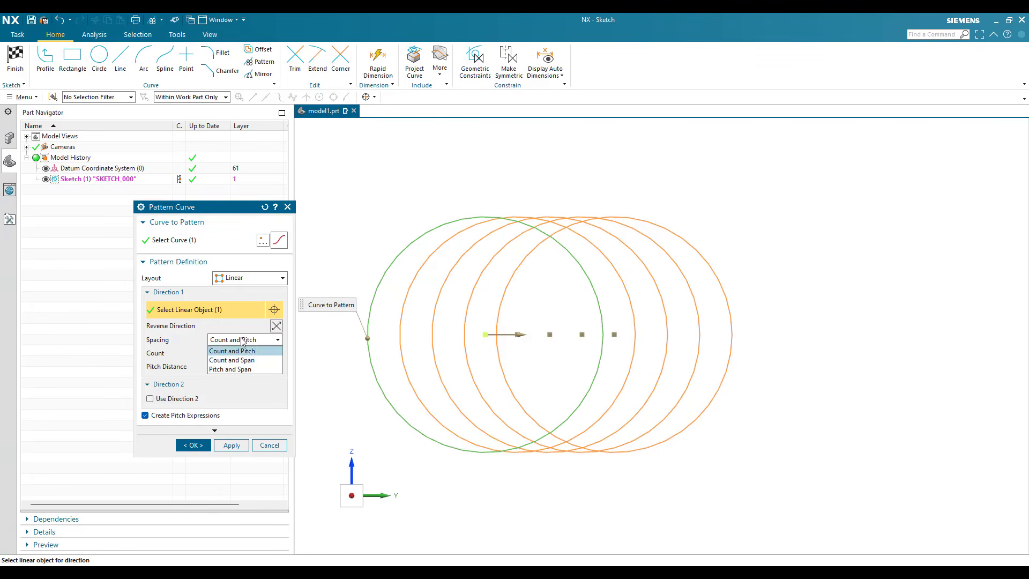
{"action": "left_click", "coordinate": [241, 349]}
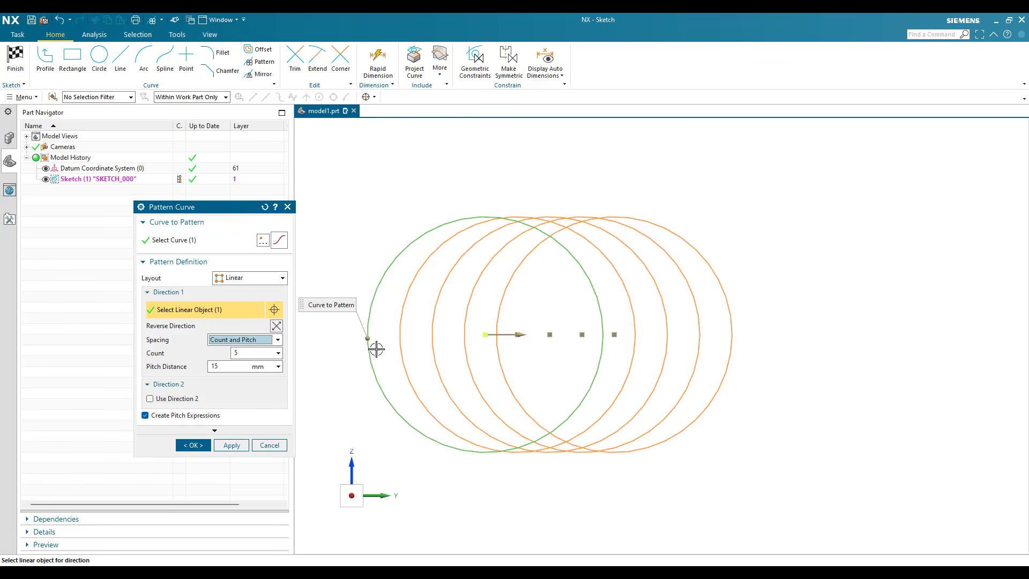
{"action": "scroll", "coordinate": [258, 358], "scroll_direction": "down", "scroll_amount": 1}
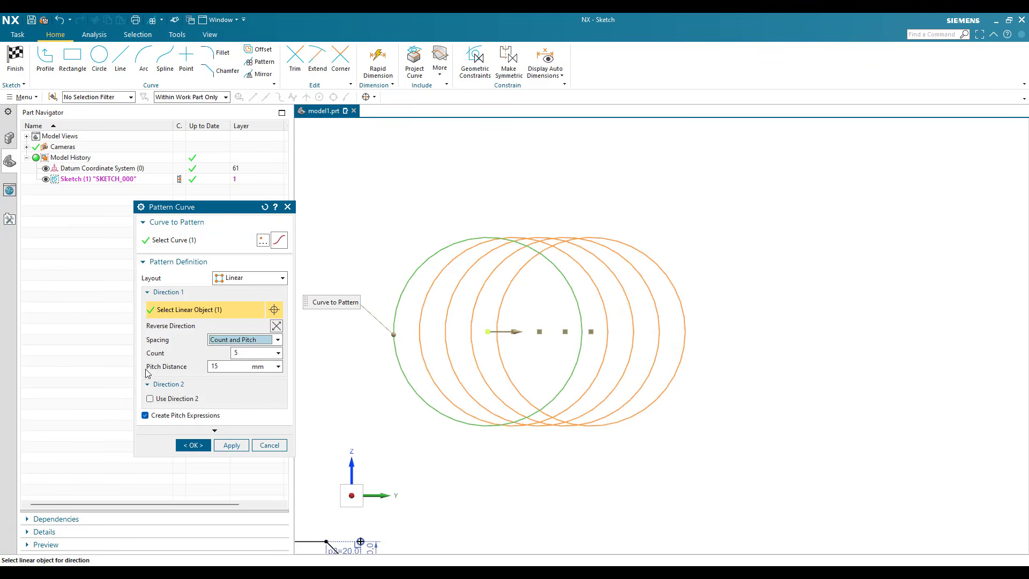
{"action": "left_click", "coordinate": [265, 354]}
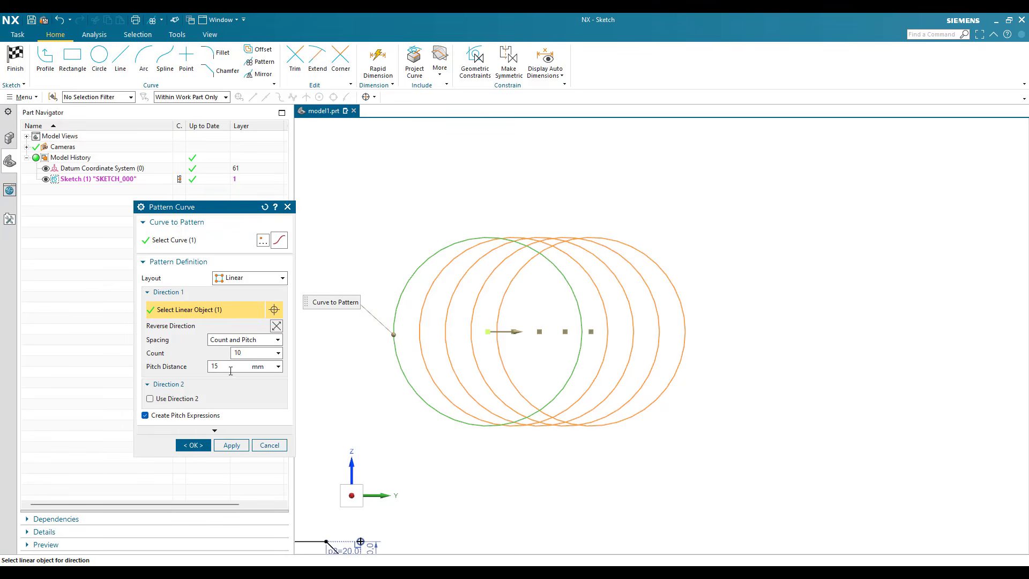
- Set the pitch distance of the circle's linear pattern to 100 mm
{"action": "key", "text": "Return"}
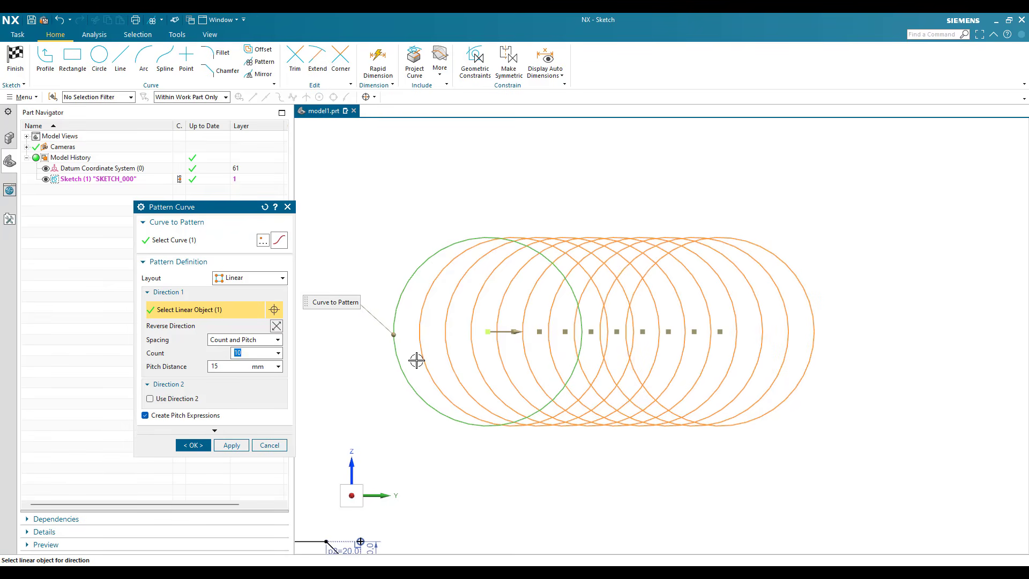
{"action": "key", "text": "Tab"}
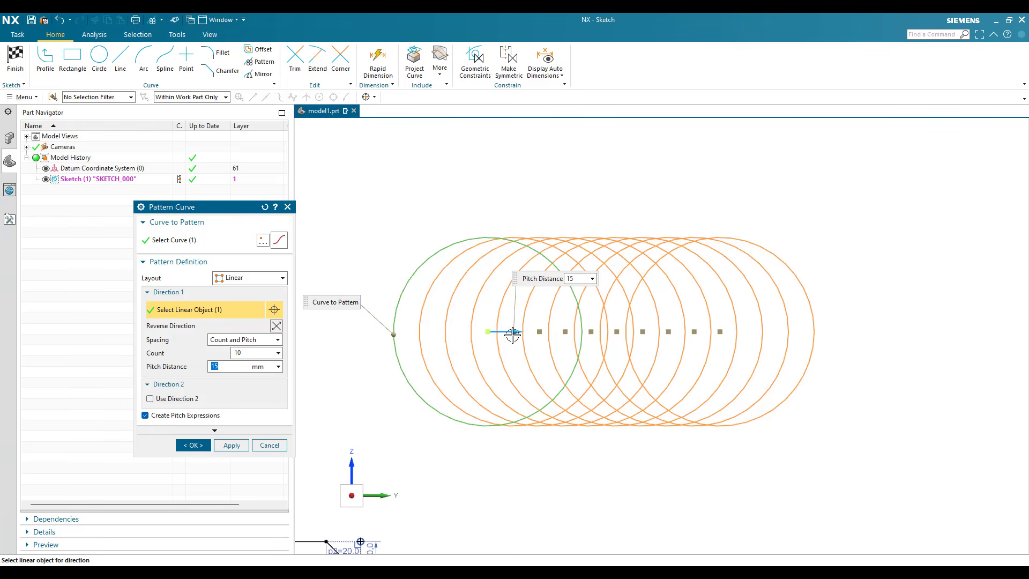
{"action": "scroll", "coordinate": [670, 319], "scroll_direction": "up", "scroll_amount": 5}
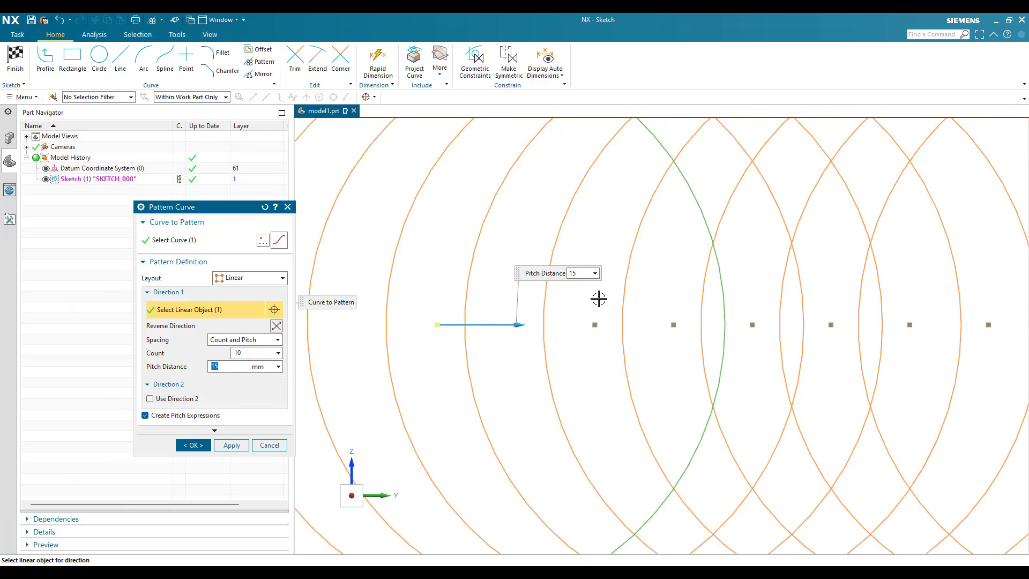
{"action": "scroll", "coordinate": [599, 299], "scroll_direction": "down", "scroll_amount": 5}
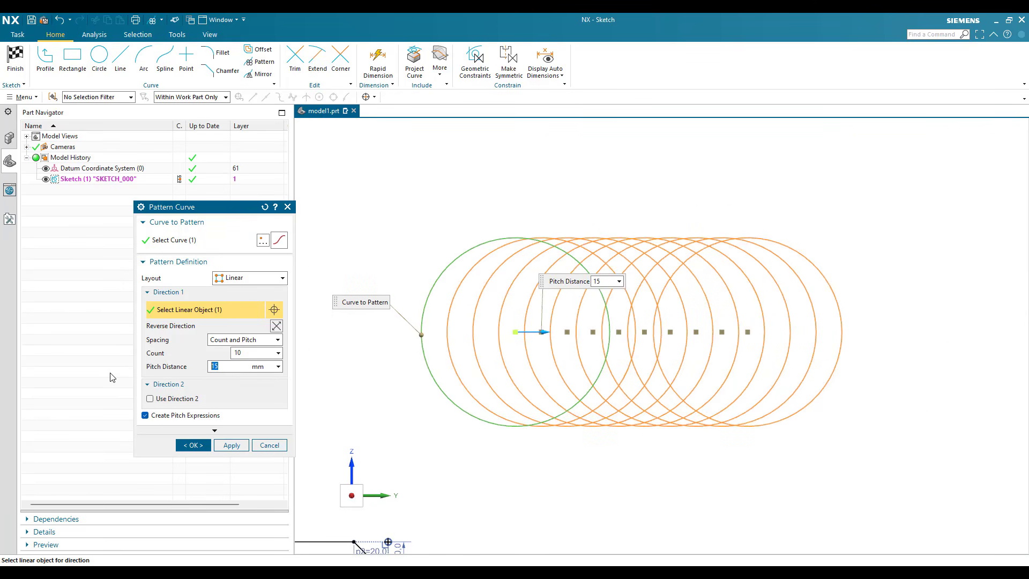
{"action": "type", "text": "00"}
{"action": "key", "text": "Return"}
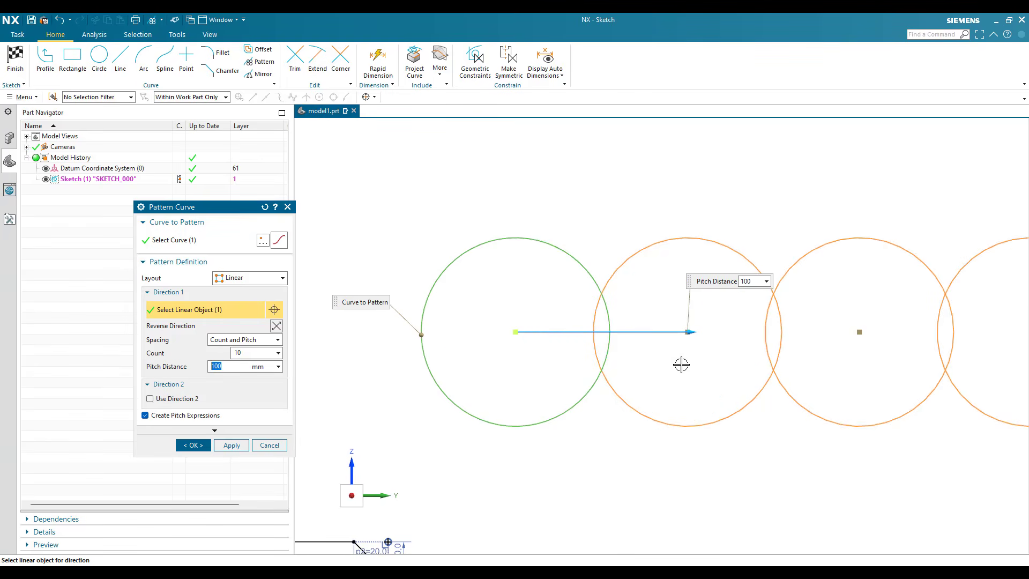
- Stretch the linear pattern's pitch distance to 128 mm with its direction handle
{"action": "scroll", "coordinate": [682, 353], "scroll_direction": "down", "scroll_amount": 2}
{"action": "scroll", "coordinate": [703, 354], "scroll_direction": "up", "scroll_amount": 2}
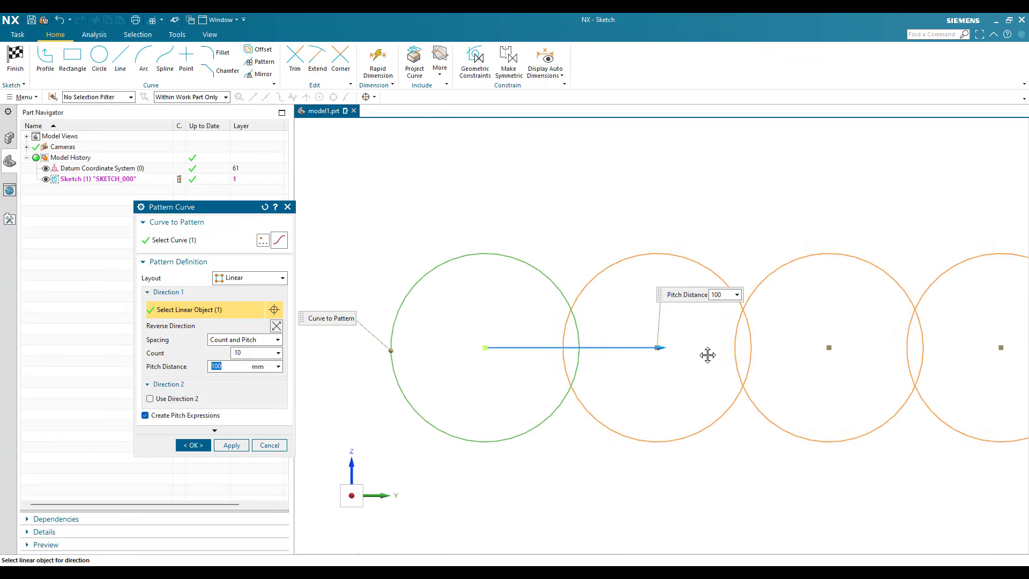
{"action": "mouse_move", "coordinate": [717, 353]}
{"action": "left_mouse_down"}
{"action": "mouse_move", "coordinate": [572, 333]}
{"action": "mouse_move", "coordinate": [730, 354]}
{"action": "mouse_move", "coordinate": [726, 340]}
{"action": "left_mouse_up"}
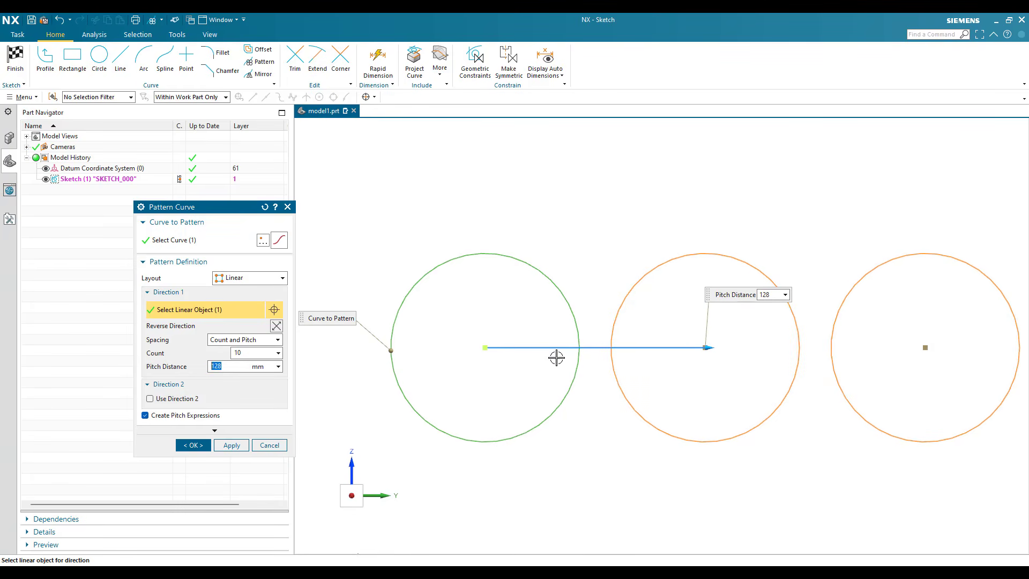
{"action": "scroll", "coordinate": [546, 333], "scroll_direction": "down", "scroll_amount": 3}
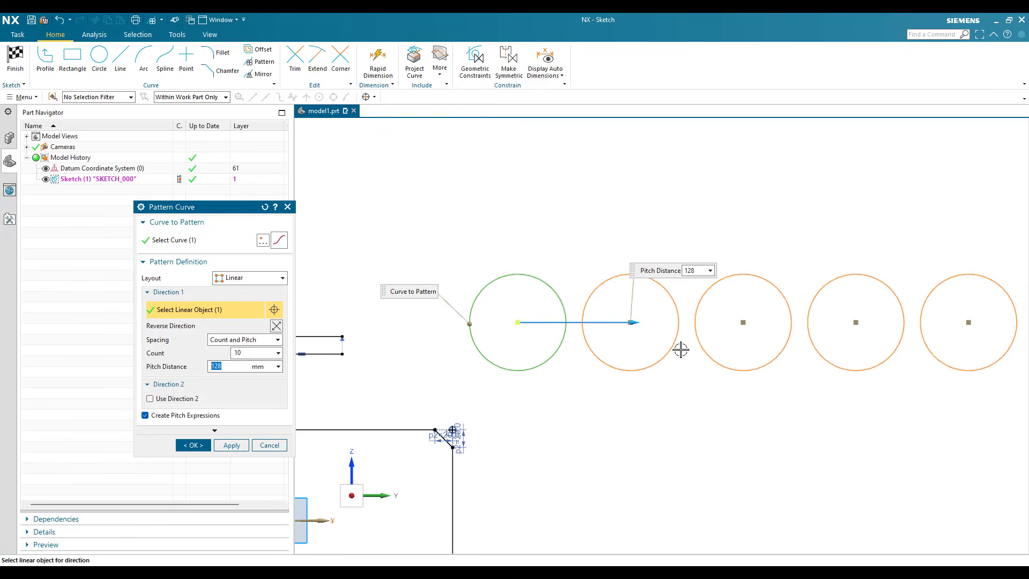
{"action": "scroll", "coordinate": [233, 354], "scroll_direction": "down", "scroll_amount": 2}
- Change the linear pattern's spacing to Count and Span and create the row of 10 circles
{"action": "left_click", "coordinate": [236, 340]}
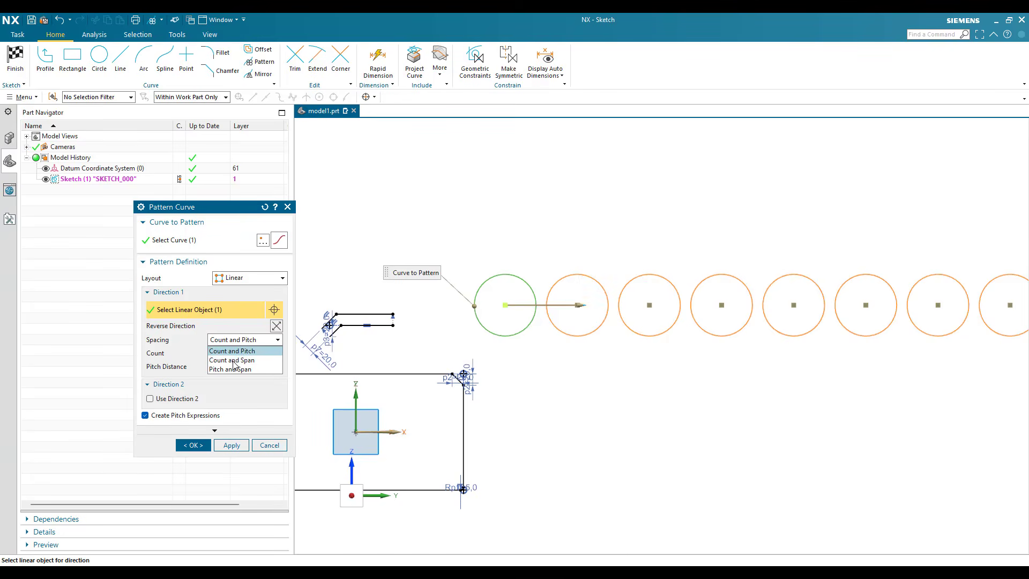
{"action": "left_click", "coordinate": [224, 359]}
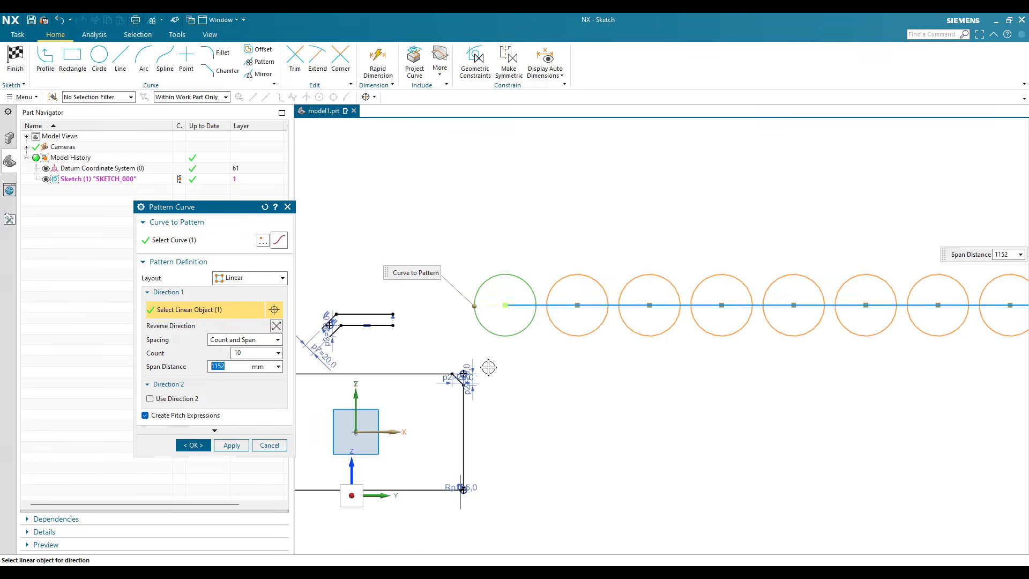
{"action": "scroll", "coordinate": [438, 313], "scroll_direction": "down", "scroll_amount": 3}
{"action": "scroll", "coordinate": [643, 372], "scroll_direction": "up", "scroll_amount": 2}
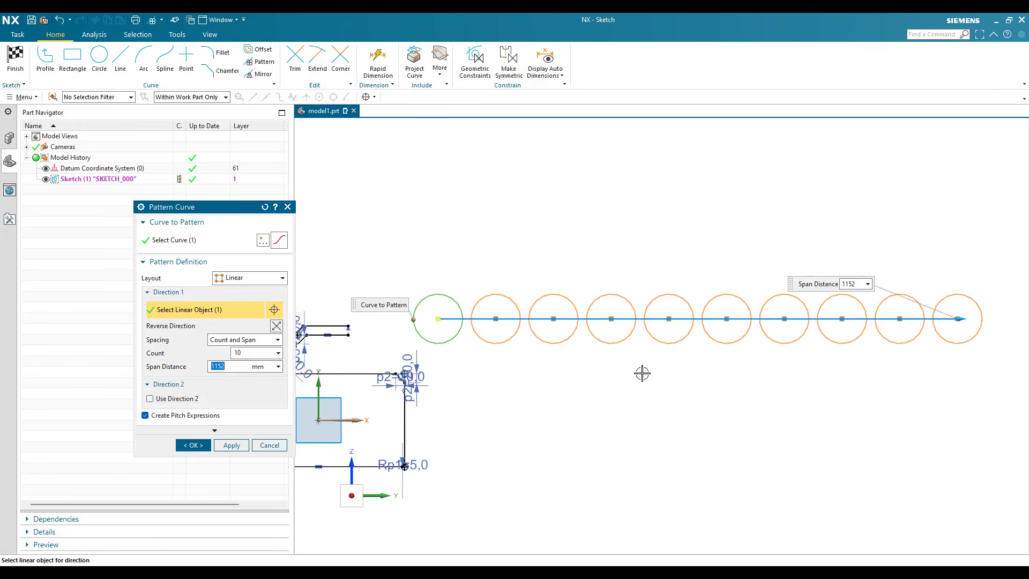
{"action": "scroll", "coordinate": [436, 316], "scroll_direction": "down", "scroll_amount": 2}
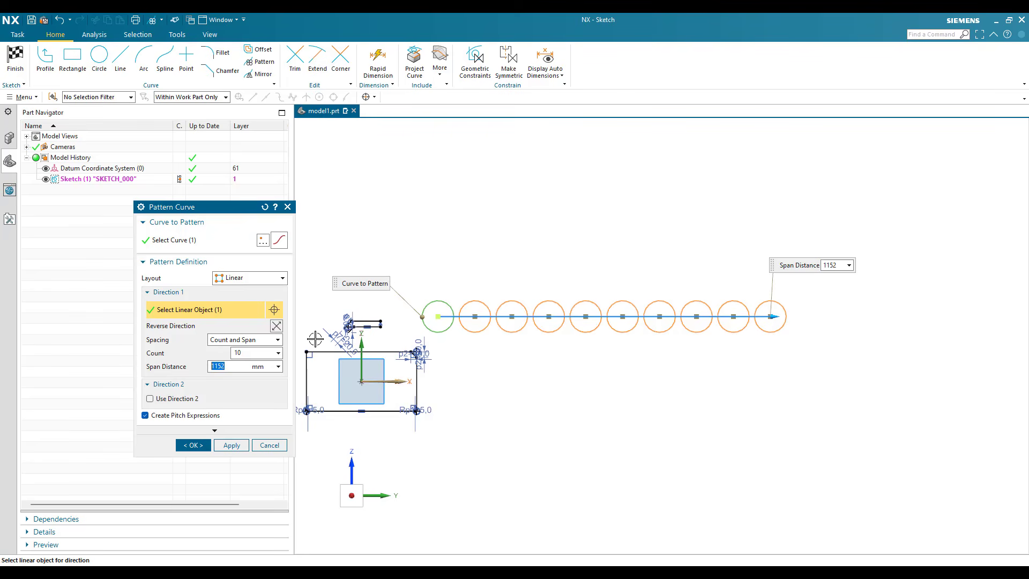
{"action": "left_click", "coordinate": [244, 340]}
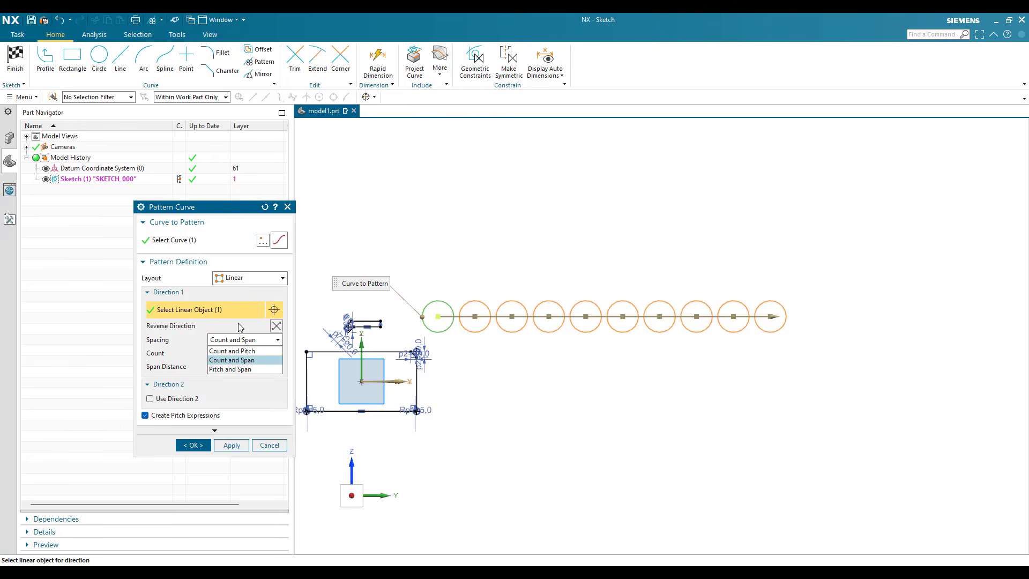
{"action": "left_click", "coordinate": [261, 363]}
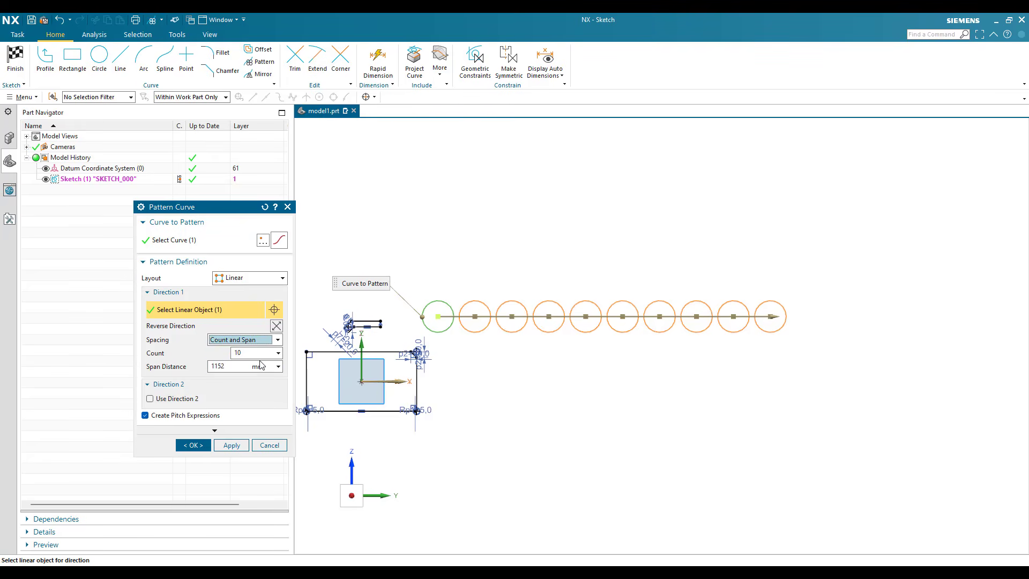
{"action": "left_click", "coordinate": [197, 449]}
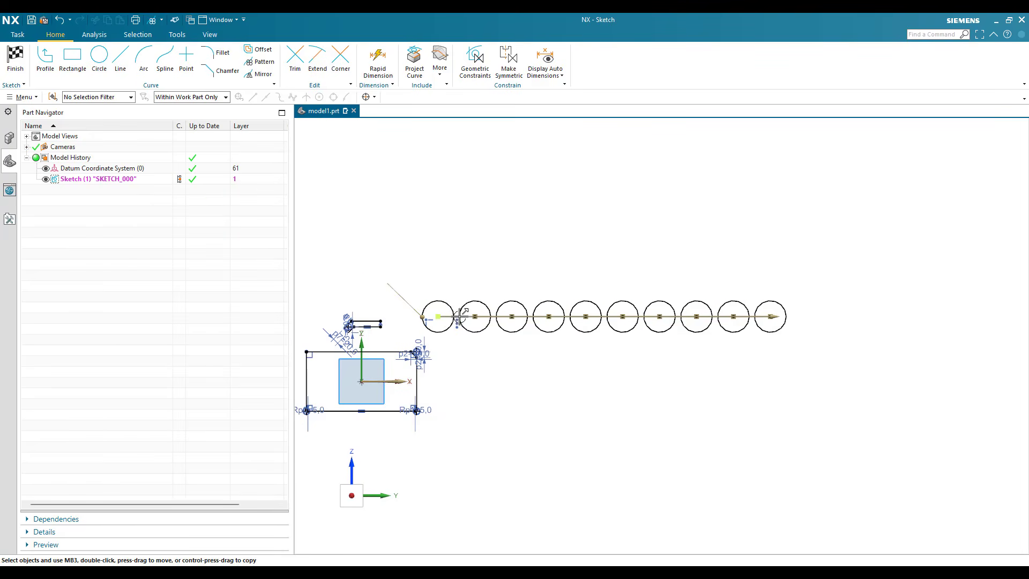
- Try deleting the first circle together with its linear pattern constraint, and undo the deletion
{"action": "scroll", "coordinate": [509, 352], "scroll_direction": "up", "scroll_amount": 4}
{"action": "scroll", "coordinate": [469, 338], "scroll_direction": "down", "scroll_amount": 3}
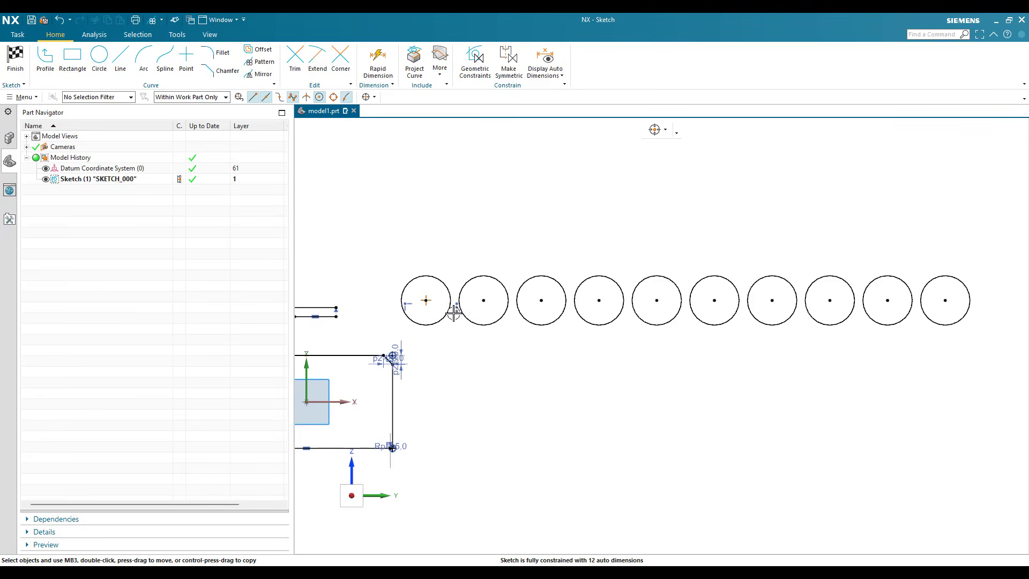
{"action": "left_click", "coordinate": [456, 307]}
{"action": "left_click", "coordinate": [445, 285]}
{"action": "key", "text": "Delete"}
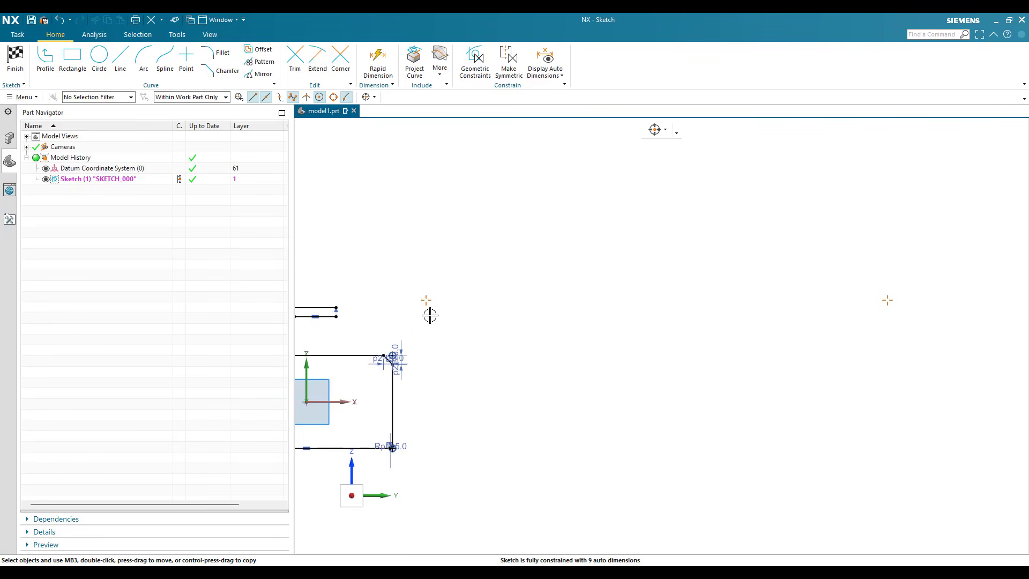
{"action": "key", "text": "ctrl+z"}
- Remove the Linear Pattern constraint from the row of circles and delete the original first circle
{"action": "scroll", "coordinate": [489, 303], "scroll_direction": "up", "scroll_amount": 3}
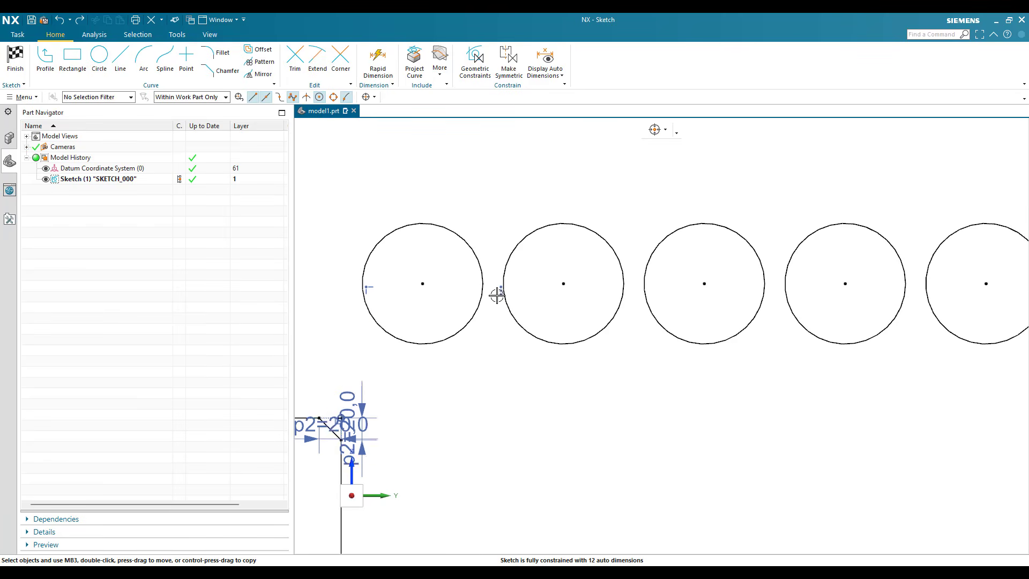
{"action": "left_click", "coordinate": [443, 336]}
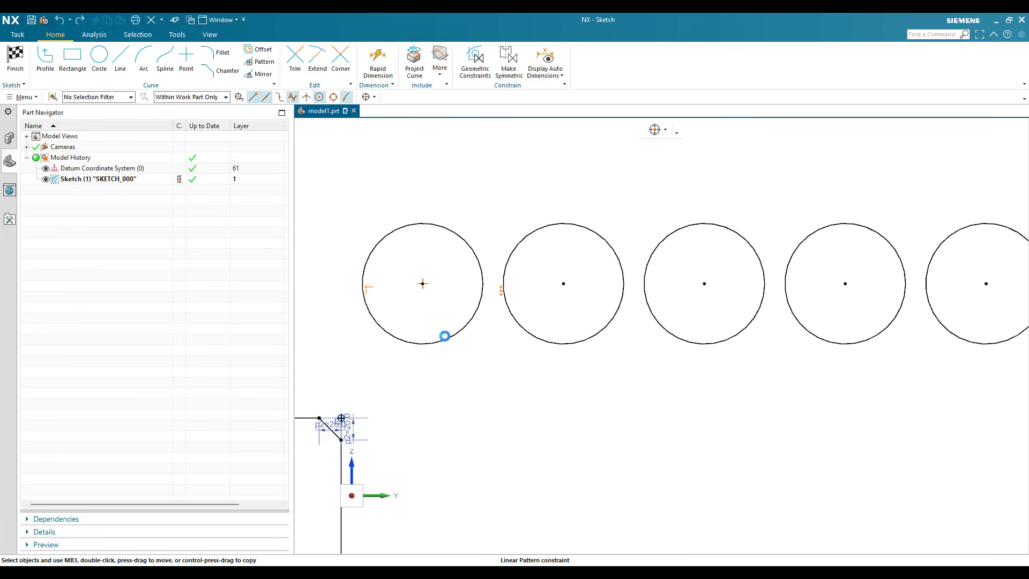
{"action": "left_click", "coordinate": [380, 342]}
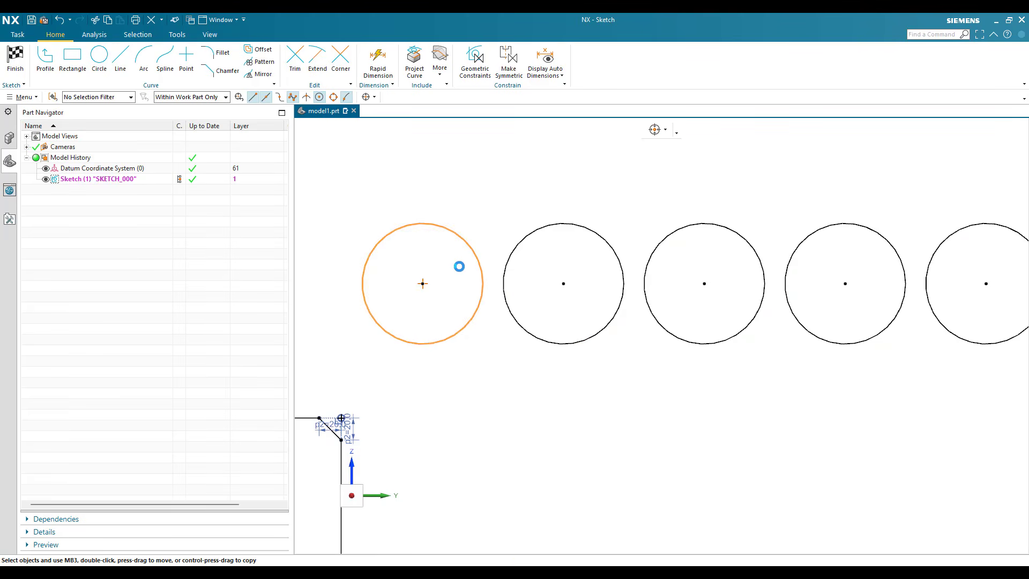
{"action": "key", "text": "Delete"}
{"action": "scroll", "coordinate": [498, 232], "scroll_direction": "down", "scroll_amount": 4}
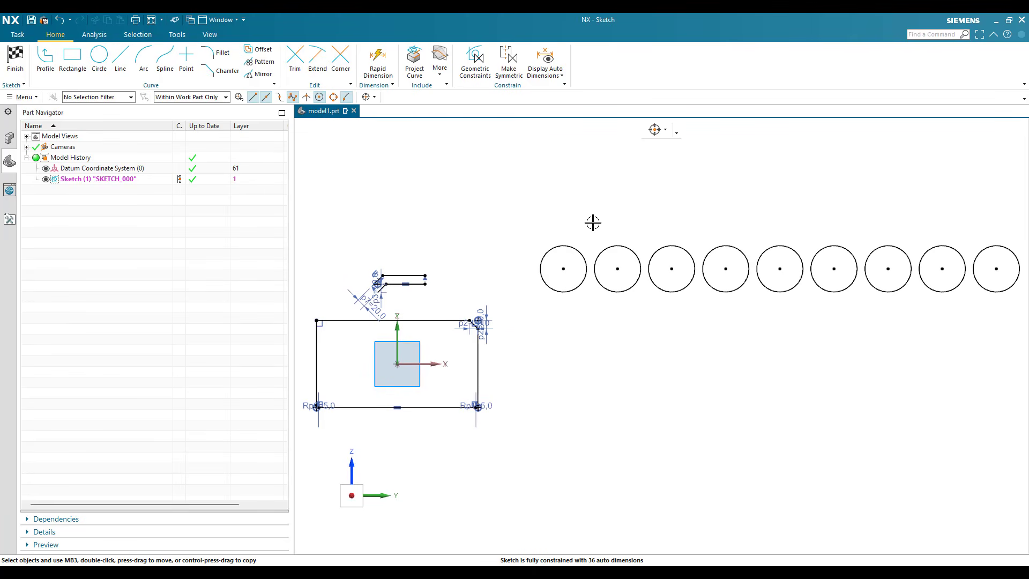
- Undo the deletions and the linear pattern back to the single free-standing circle
{"action": "key", "text": "ctrl+z"}
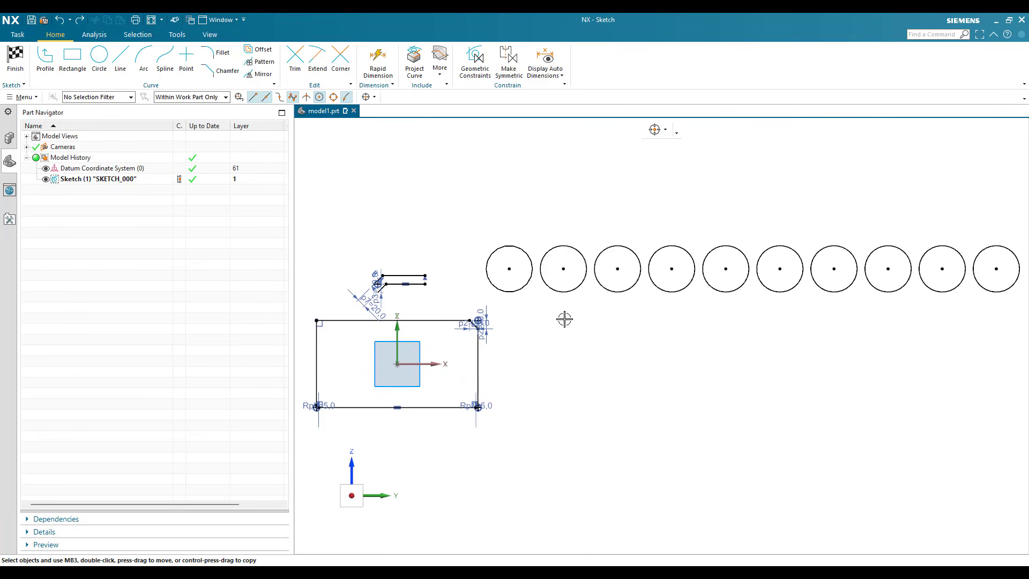
{"action": "key", "text": "ctrl+z"}
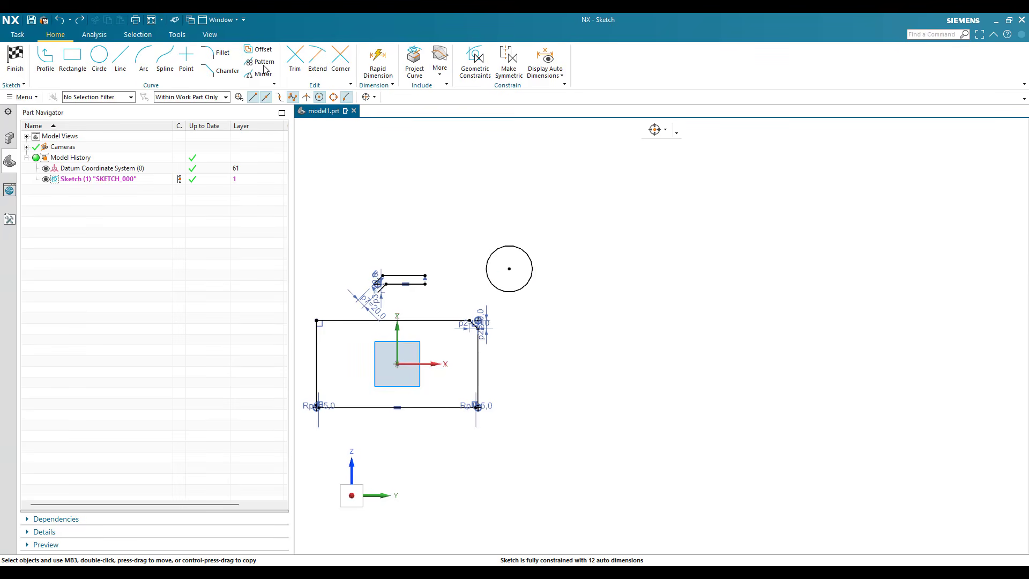
- Start a Pattern Curve with Circular layout for the free-standing circle, using the sketch origin as the rotation point
{"action": "left_click", "coordinate": [260, 62]}
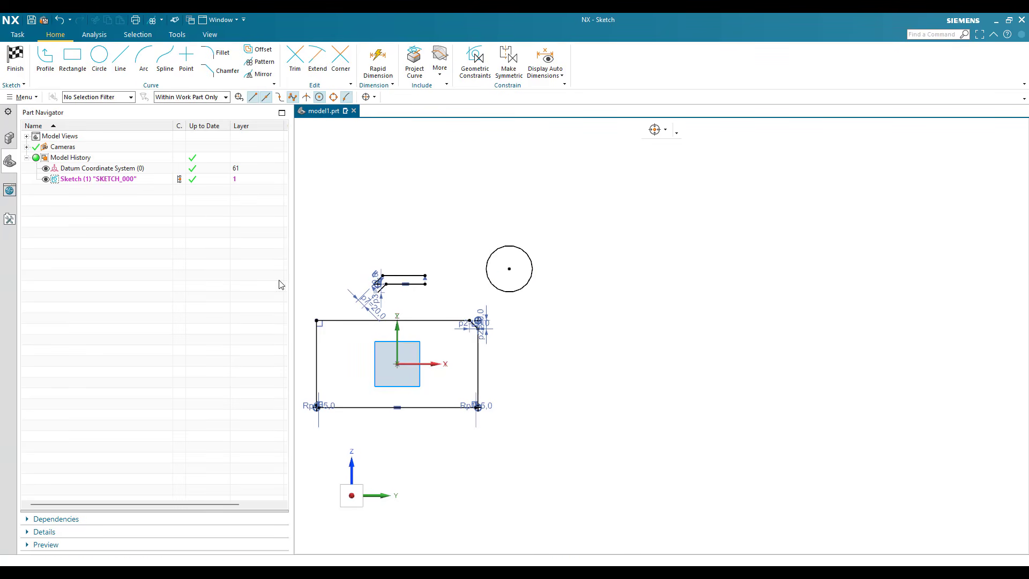
{"action": "left_click", "coordinate": [256, 278]}
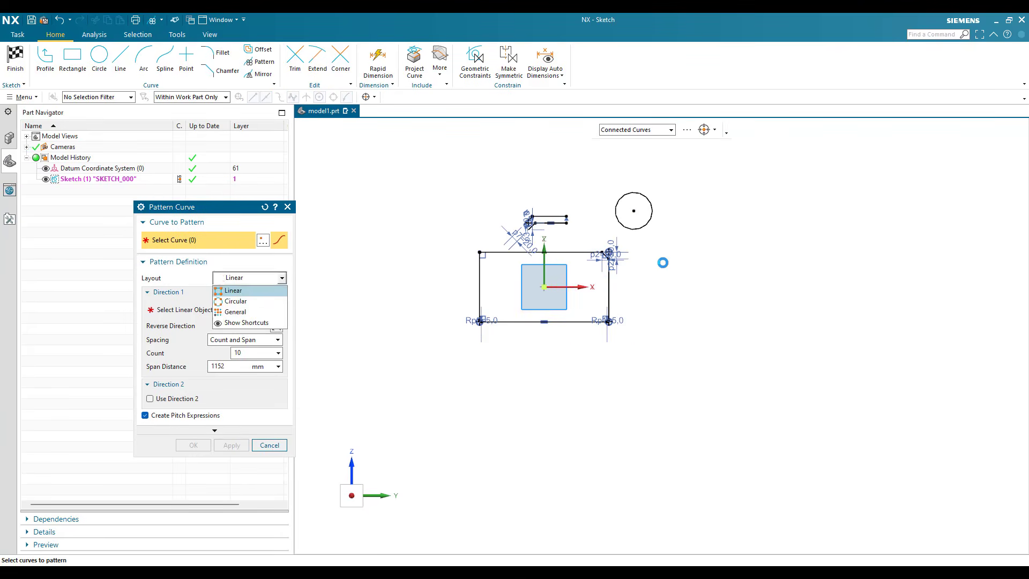
{"action": "left_click", "coordinate": [256, 300]}
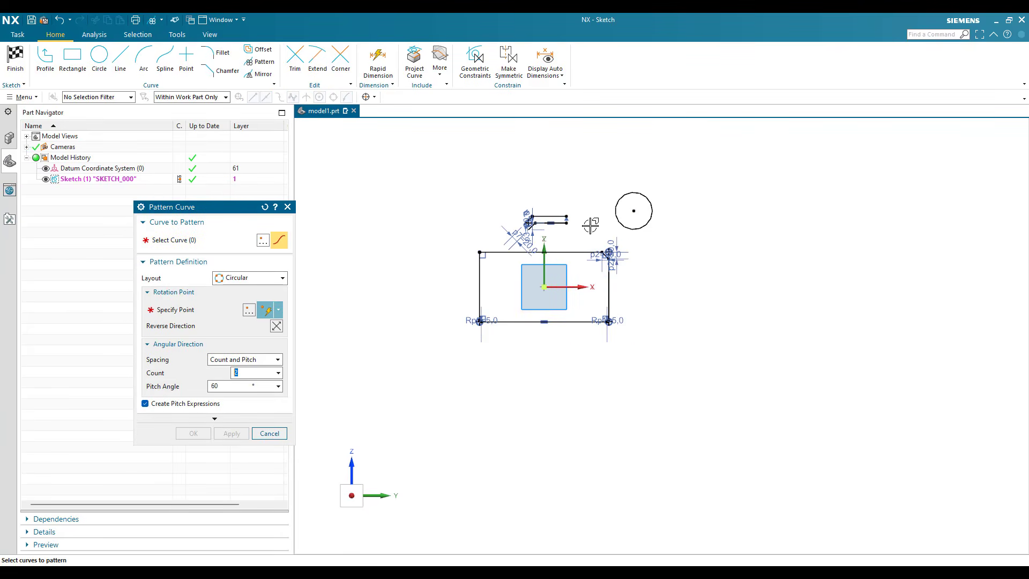
{"action": "left_click", "coordinate": [616, 203]}
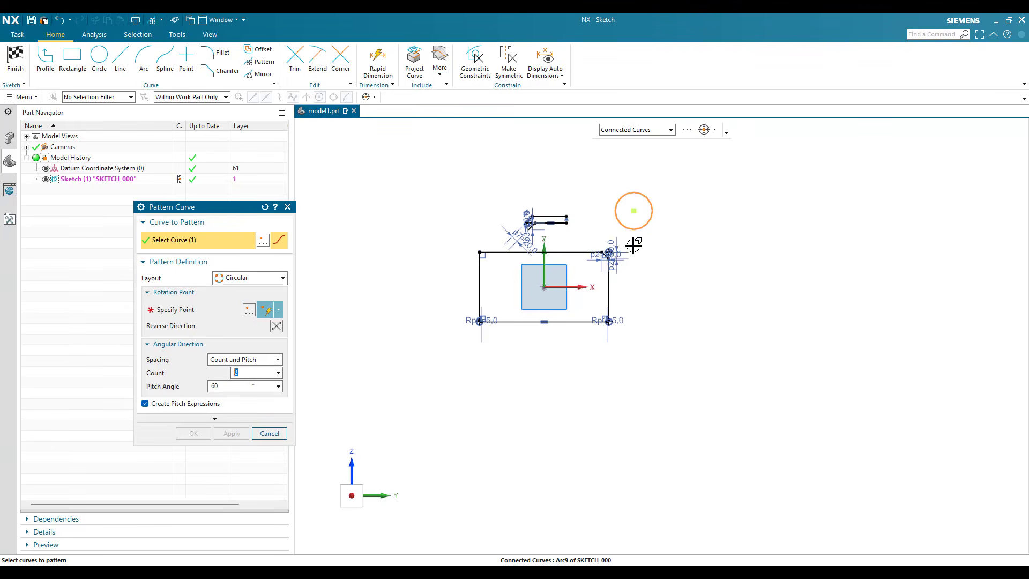
{"action": "left_click", "coordinate": [201, 311]}
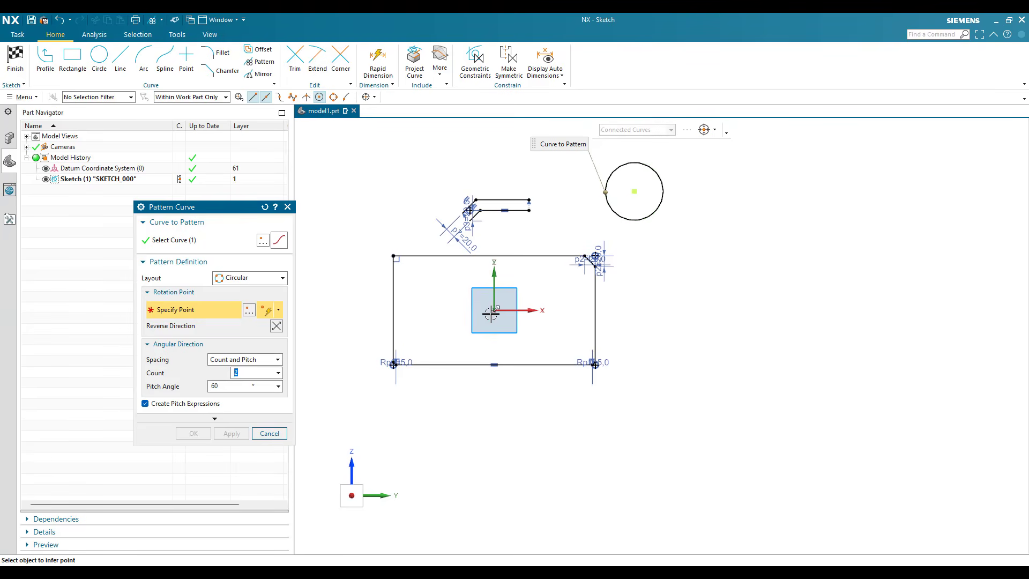
{"action": "scroll", "coordinate": [547, 382], "scroll_direction": "down", "scroll_amount": 1}
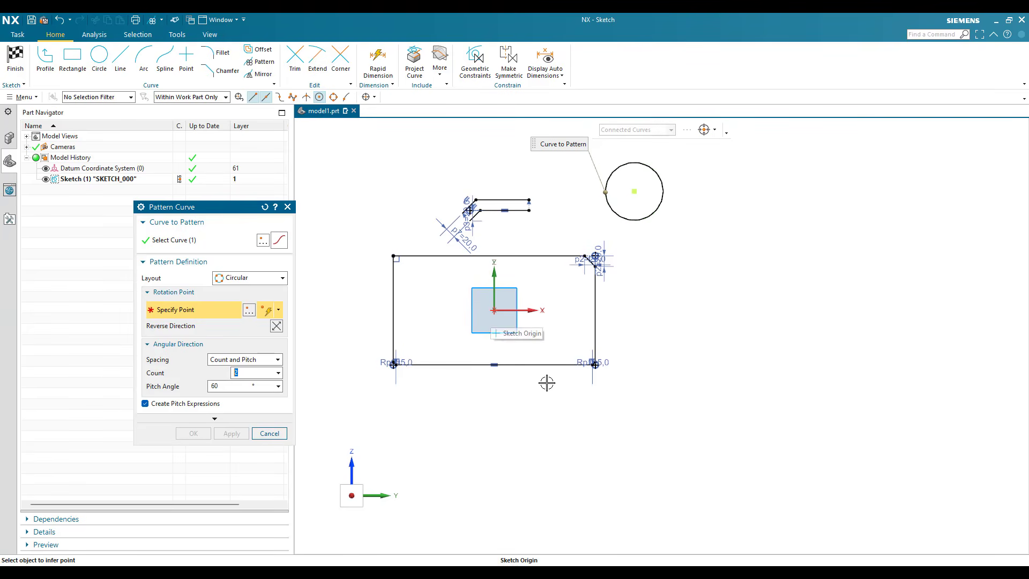
- Set the spacing to Count and Span with a count of 8 and a 360° span angle, and create the circular pattern
{"action": "left_click", "coordinate": [262, 361]}
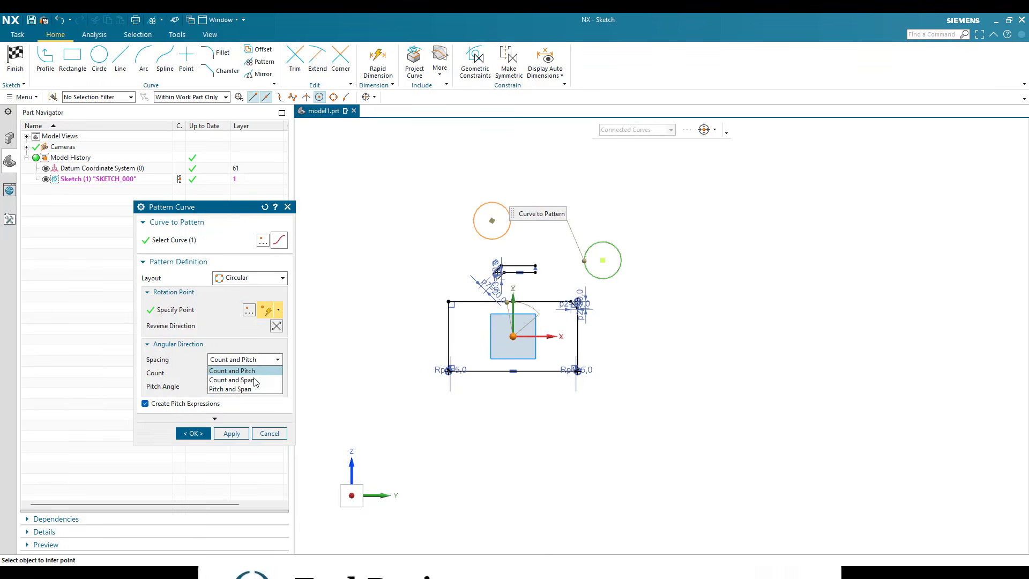
{"action": "left_click", "coordinate": [244, 380]}
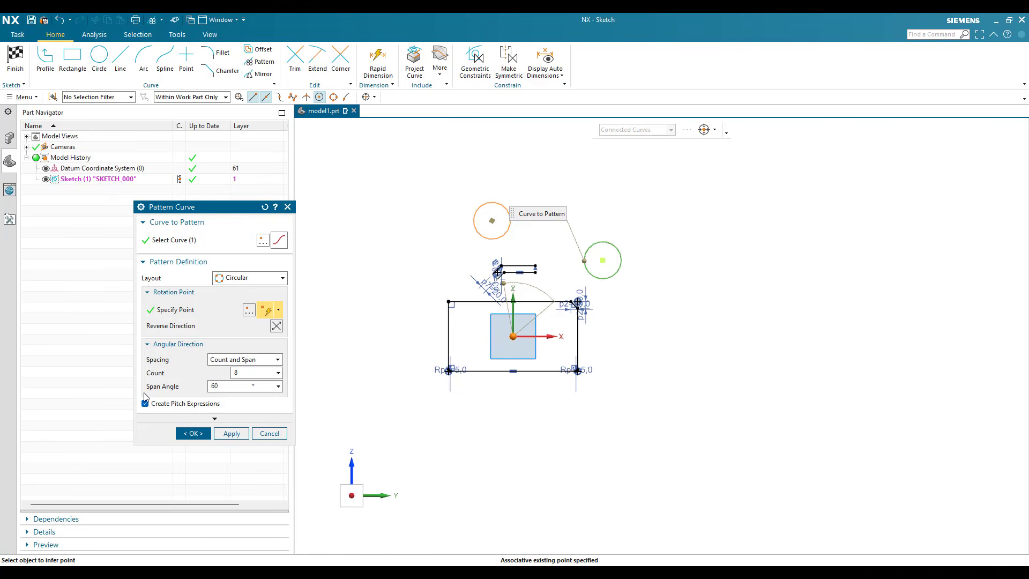
{"action": "key", "text": "Tab"}
{"action": "type", "text": "60"}
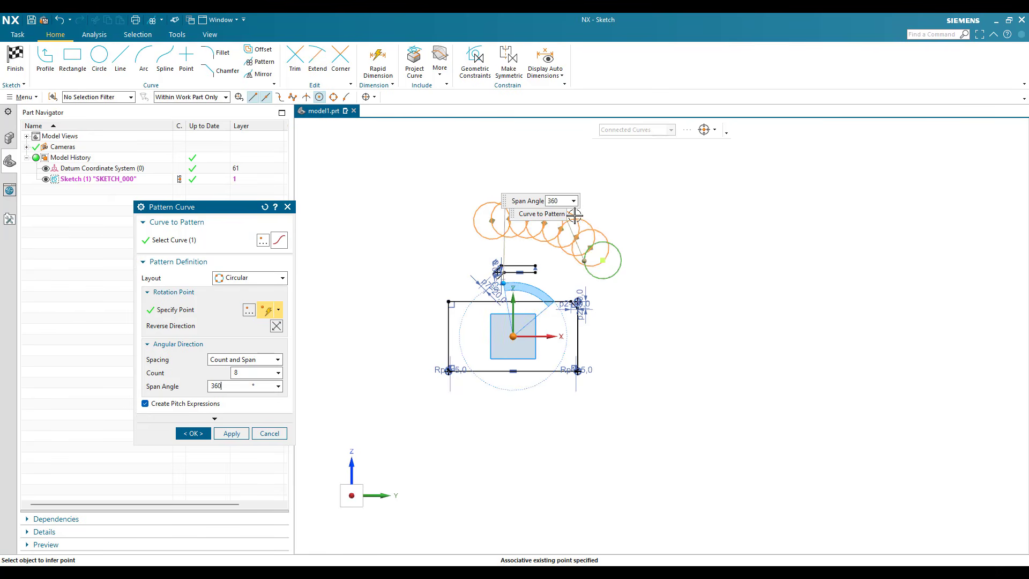
{"action": "key", "text": "Return"}
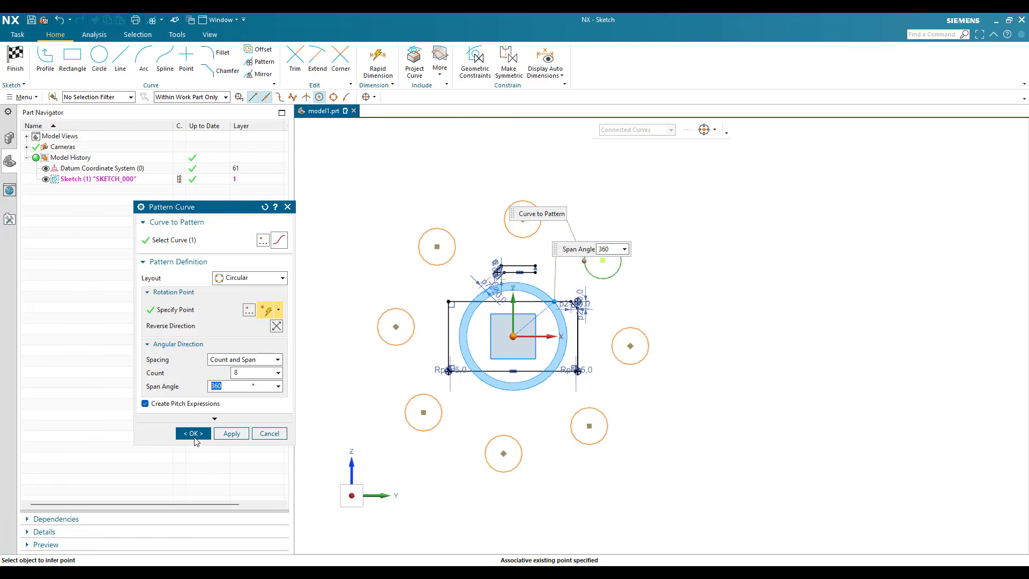
{"action": "middle_click", "coordinate": [634, 349]}
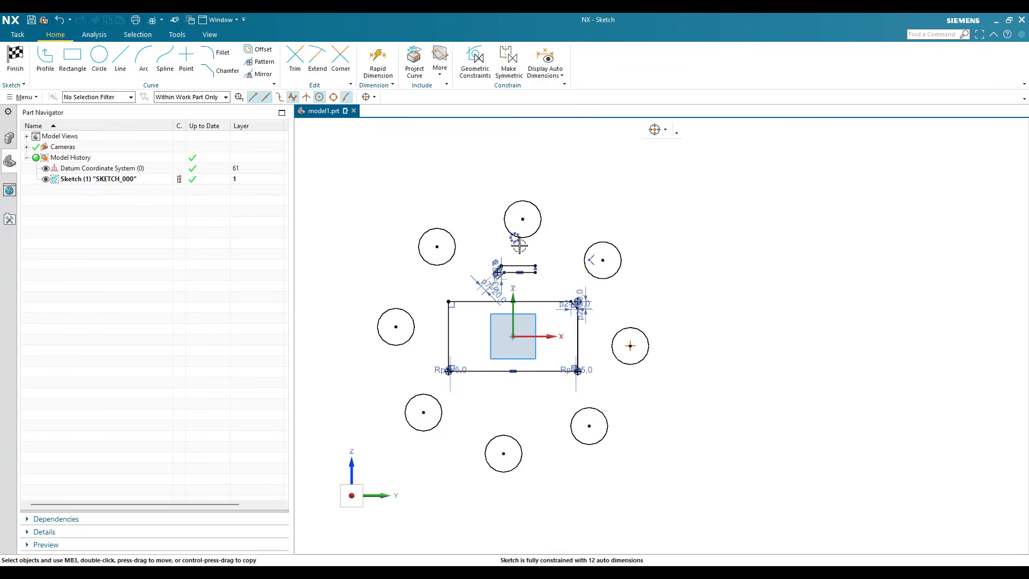
{"action": "left_click", "coordinate": [425, 205]}
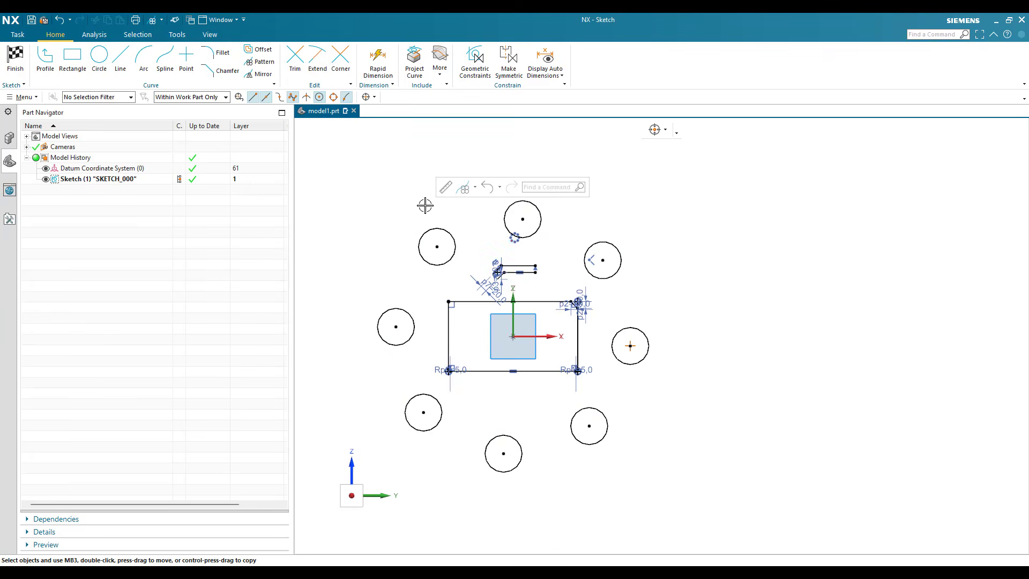
- Undo the circular pattern so that only the single free-standing circle is left
{"action": "key", "text": "ctrl+z"}
{"action": "key", "text": "ctrl+f"}
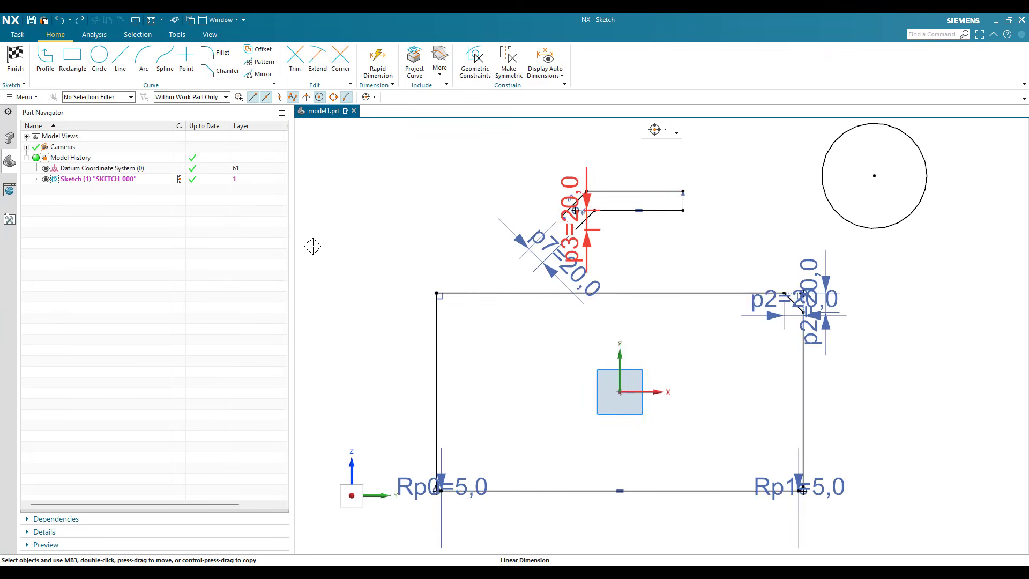
{"action": "scroll", "coordinate": [313, 246], "scroll_direction": "down", "scroll_amount": 4}
{"action": "scroll", "coordinate": [313, 246], "scroll_direction": "up", "scroll_amount": 5}
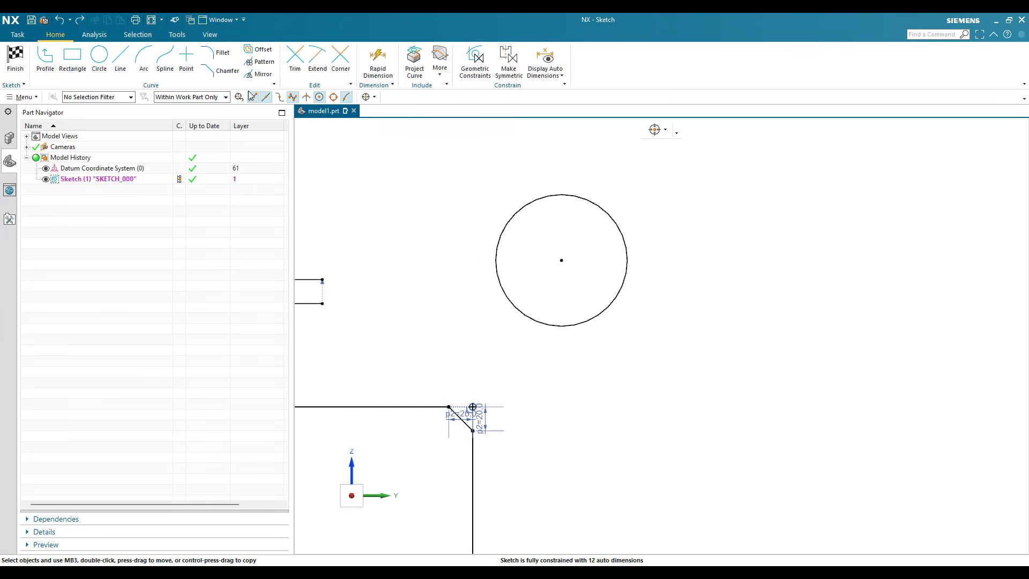
{"action": "scroll", "coordinate": [254, 81], "scroll_direction": "down", "scroll_amount": 3}
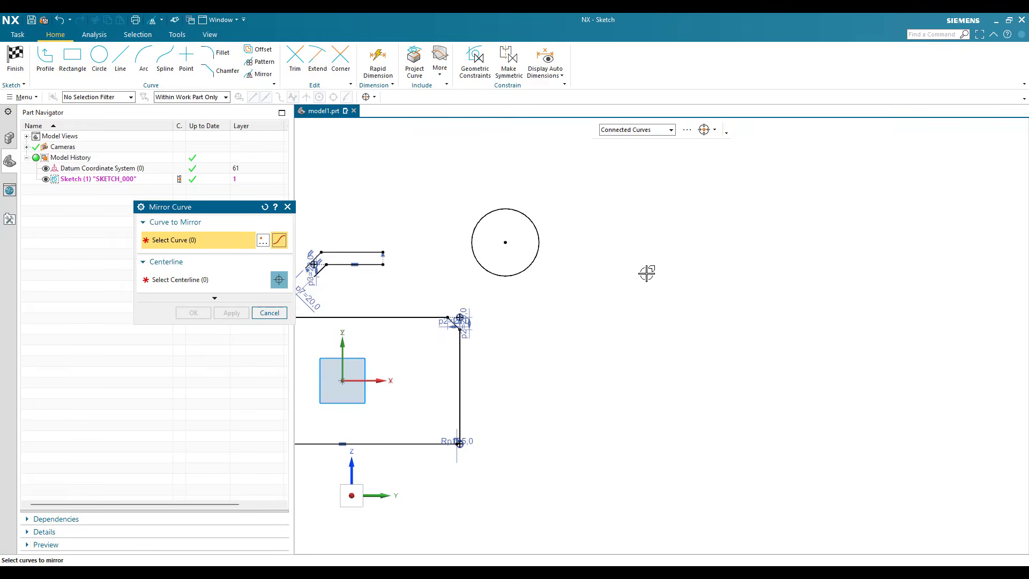
- Mirror the free-standing circle about the sketch's horizontal axis
{"action": "scroll", "coordinate": [646, 274], "scroll_direction": "down", "scroll_amount": 1}
{"action": "scroll", "coordinate": [504, 361], "scroll_direction": "up", "scroll_amount": 2}
{"action": "scroll", "coordinate": [217, 297], "scroll_direction": "down", "scroll_amount": 2}
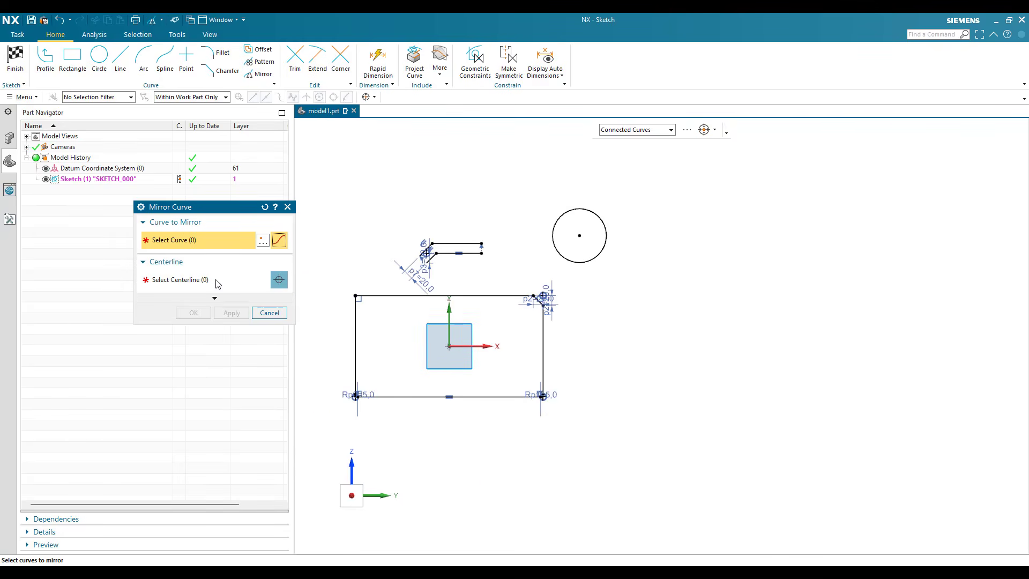
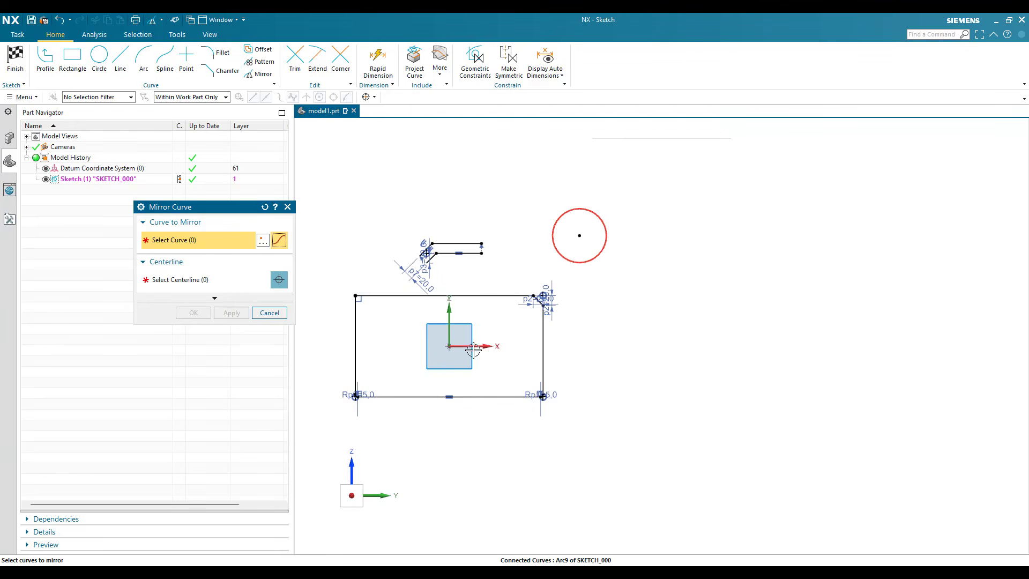
{"action": "left_click", "coordinate": [553, 236]}
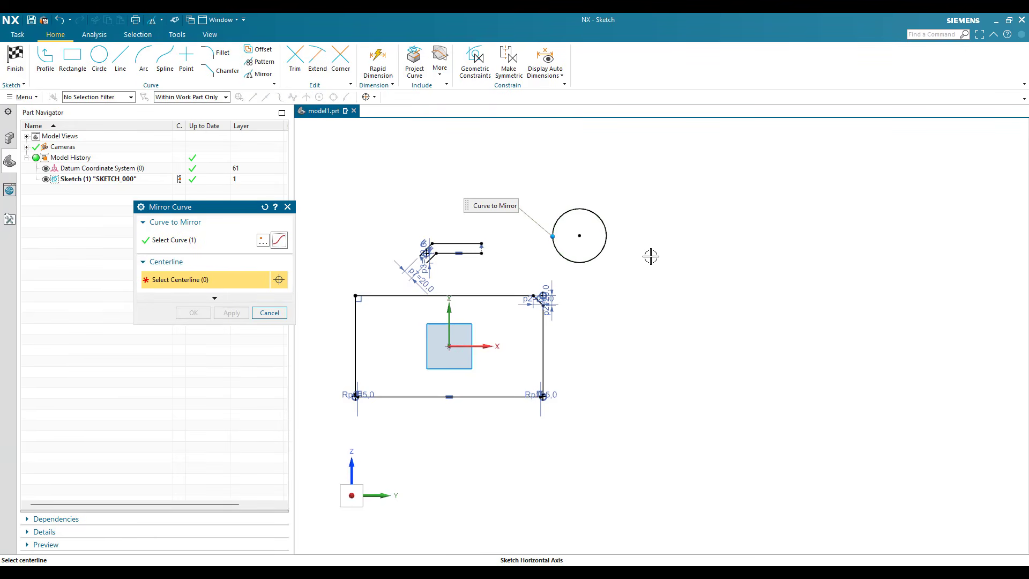
{"action": "left_click", "coordinate": [645, 394]}
{"action": "scroll", "coordinate": [625, 393], "scroll_direction": "down", "scroll_amount": 2}
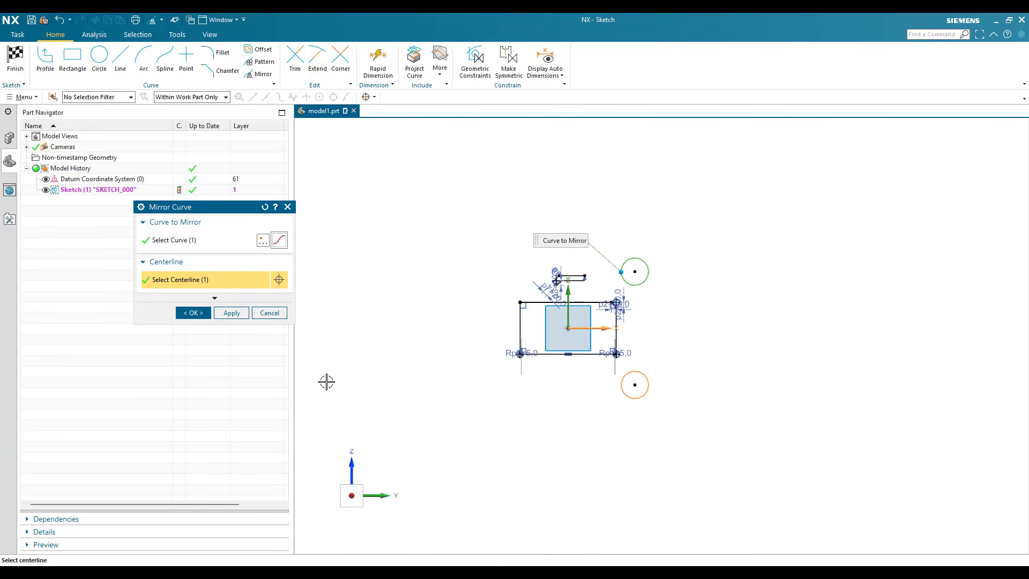
{"action": "scroll", "coordinate": [647, 390], "scroll_direction": "up", "scroll_amount": 7}
{"action": "scroll", "coordinate": [657, 409], "scroll_direction": "down", "scroll_amount": 4}
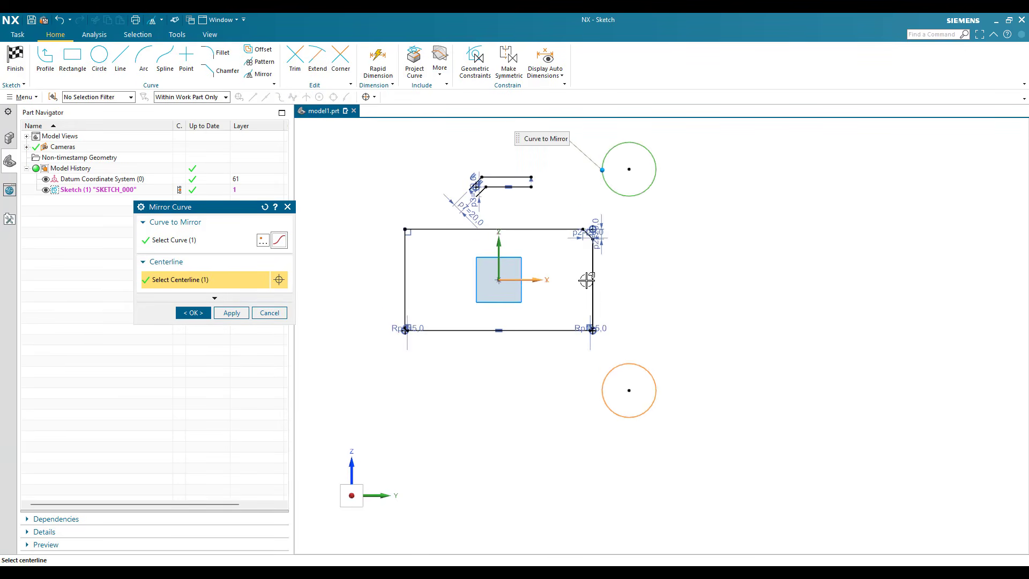
{"action": "middle_click", "coordinate": [587, 280]}
{"action": "scroll", "coordinate": [586, 281], "scroll_direction": "up", "scroll_amount": 2}
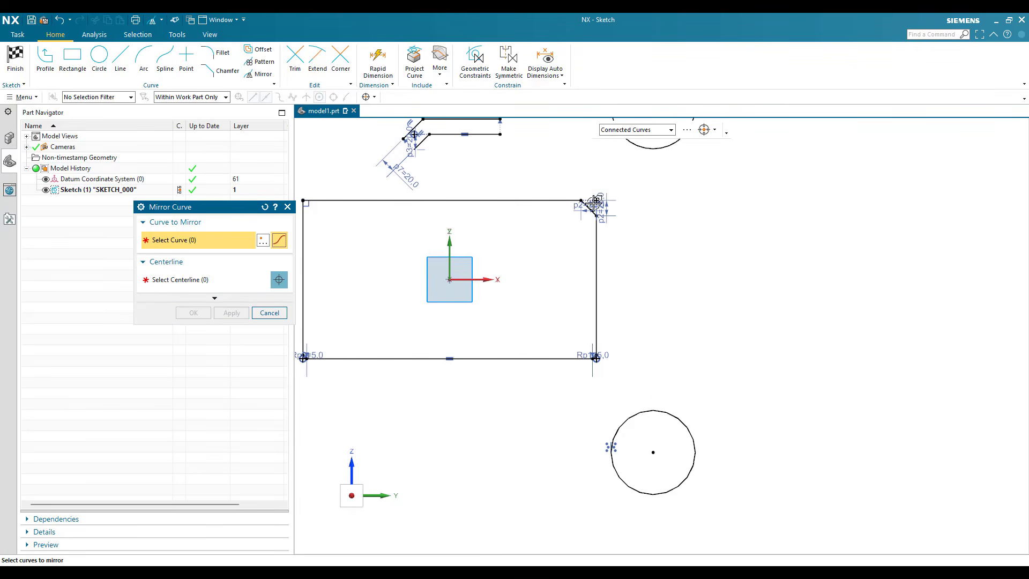
- Try to mirror the upper circle about the rectangle's top edge, with that edge converted to a reference line
{"action": "scroll", "coordinate": [593, 202], "scroll_direction": "down", "scroll_amount": 2}
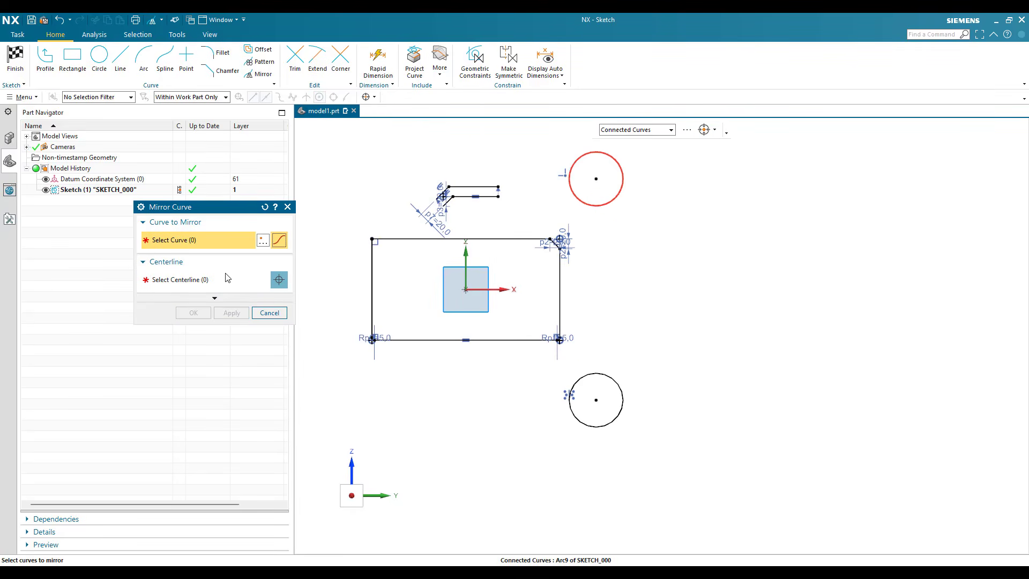
{"action": "middle_click", "coordinate": [590, 260]}
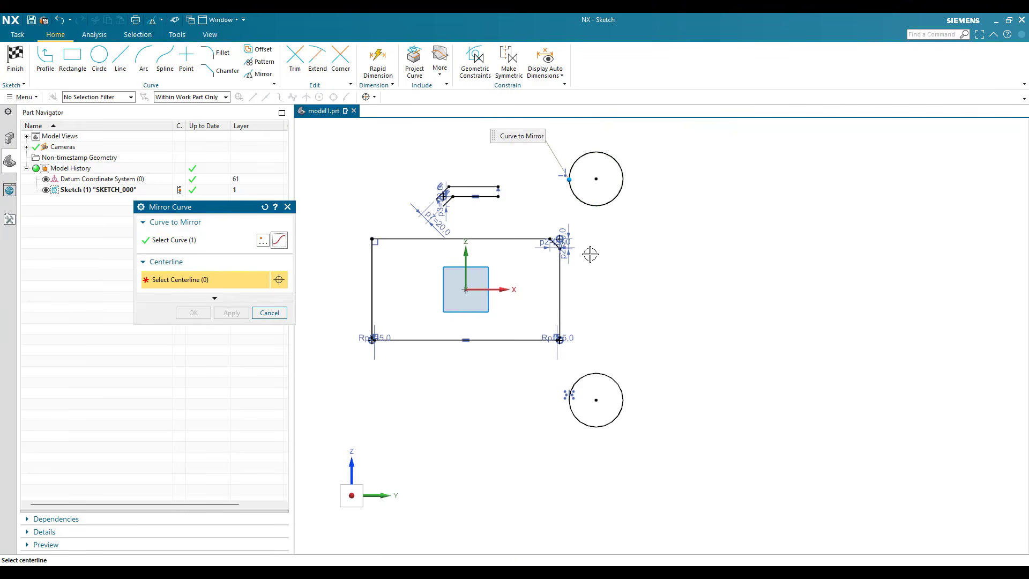
{"action": "left_click", "coordinate": [517, 239]}
{"action": "scroll", "coordinate": [590, 257], "scroll_direction": "up", "scroll_amount": 3}
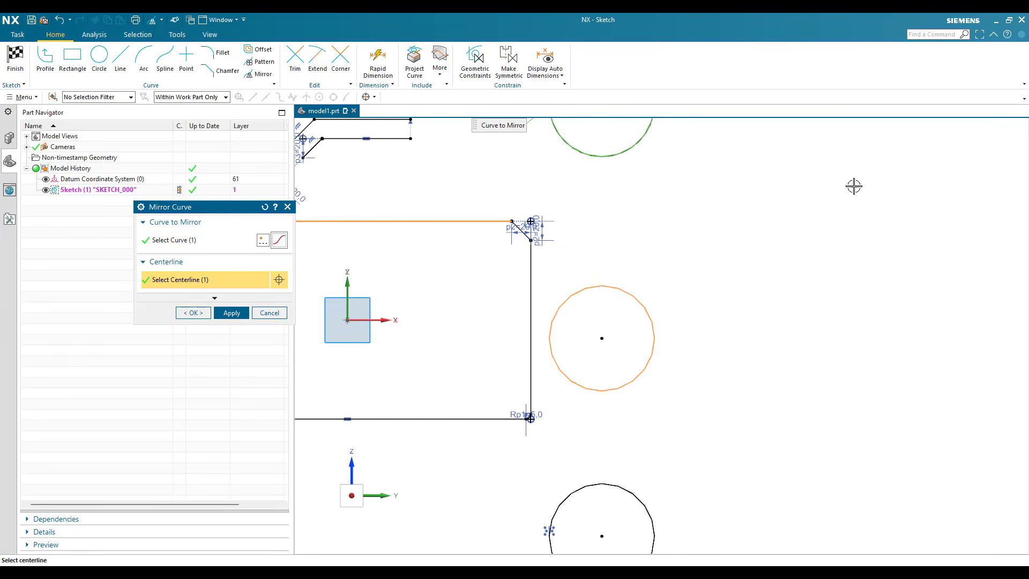
{"action": "middle_click", "coordinate": [813, 268]}
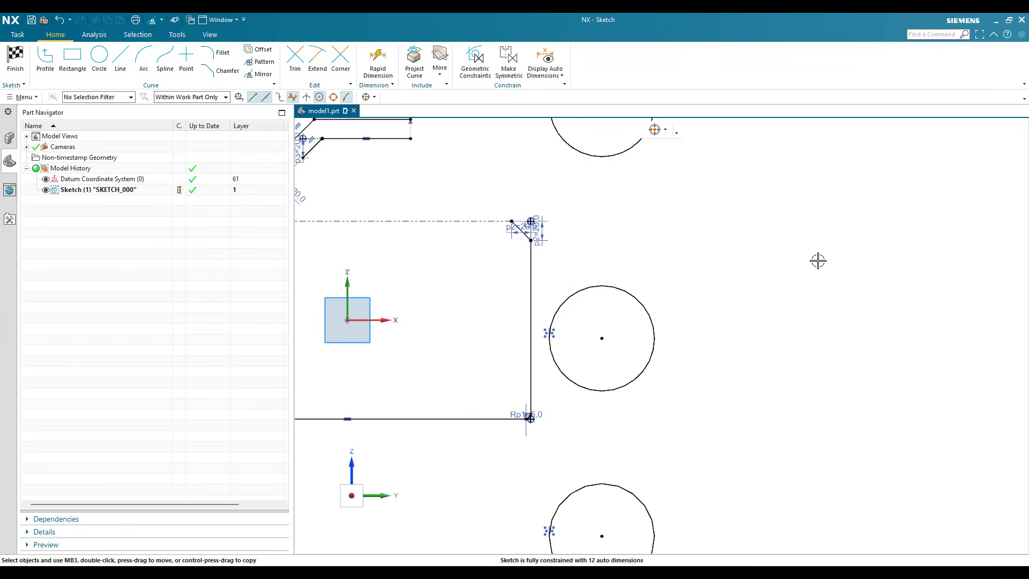
{"action": "scroll", "coordinate": [818, 260], "scroll_direction": "down", "scroll_amount": 3}
{"action": "scroll", "coordinate": [635, 266], "scroll_direction": "up", "scroll_amount": 5}
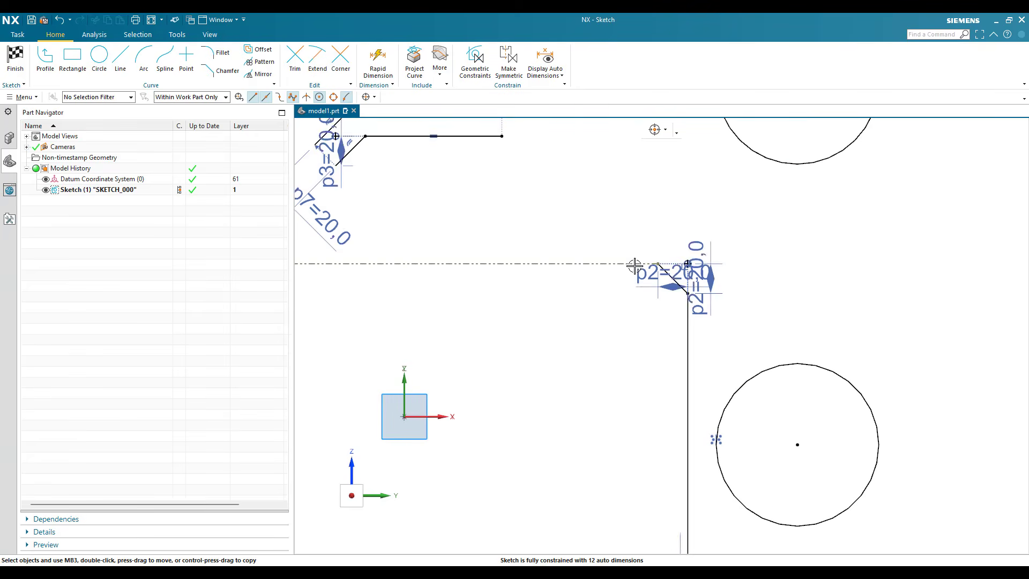
{"action": "scroll", "coordinate": [550, 262], "scroll_direction": "down", "scroll_amount": 2}
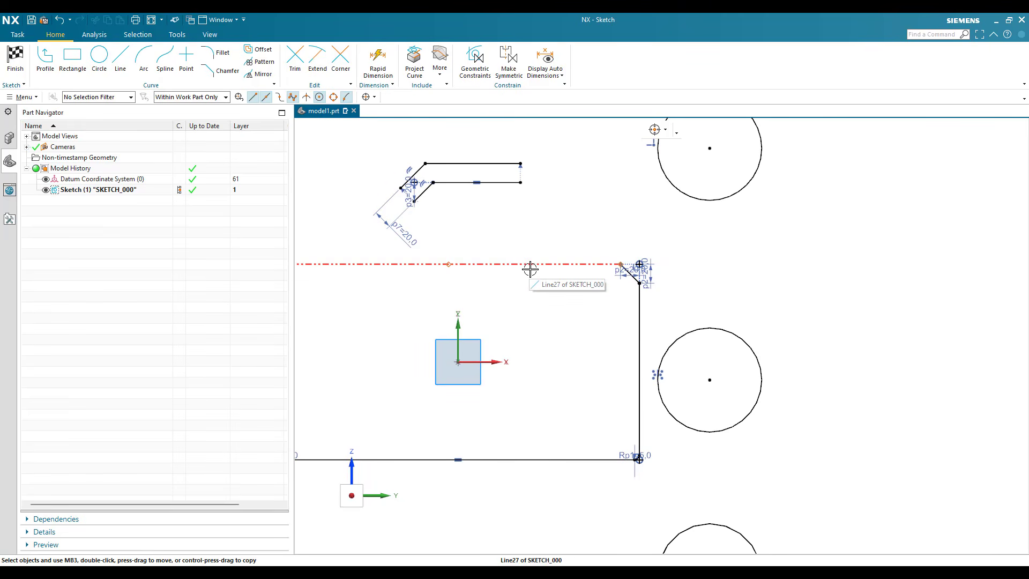
- Mirror the upper circle about the rectangle's top edge with Convert Centerline to Reference turned off
{"action": "scroll", "coordinate": [530, 269], "scroll_direction": "down", "scroll_amount": 3}
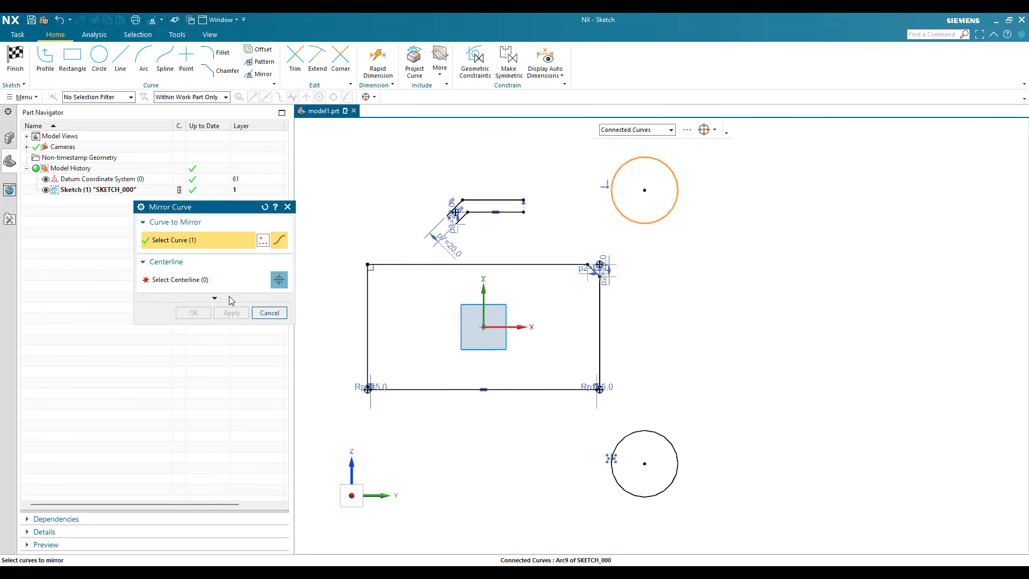
{"action": "left_click", "coordinate": [189, 298]}
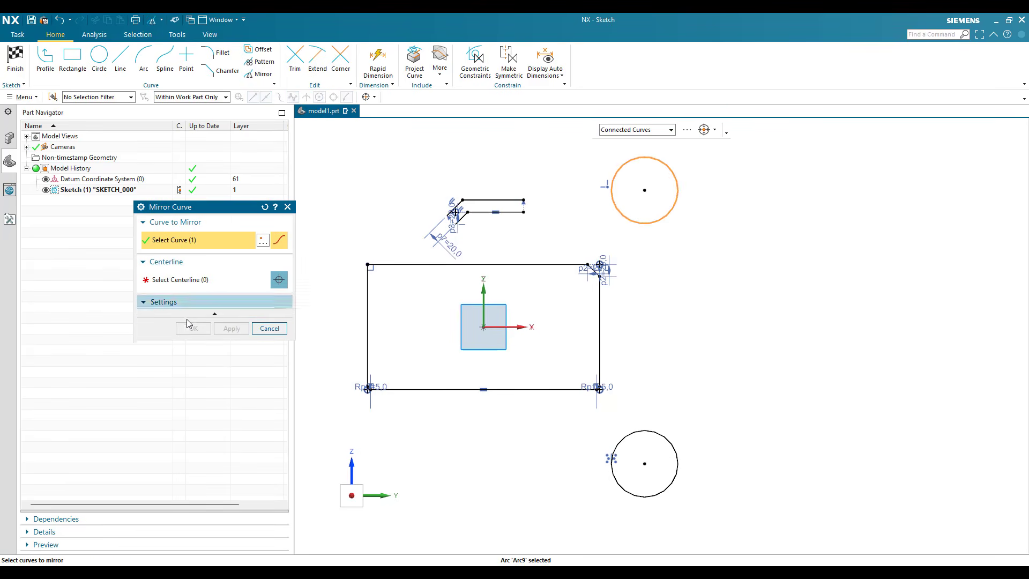
{"action": "left_click", "coordinate": [189, 301]}
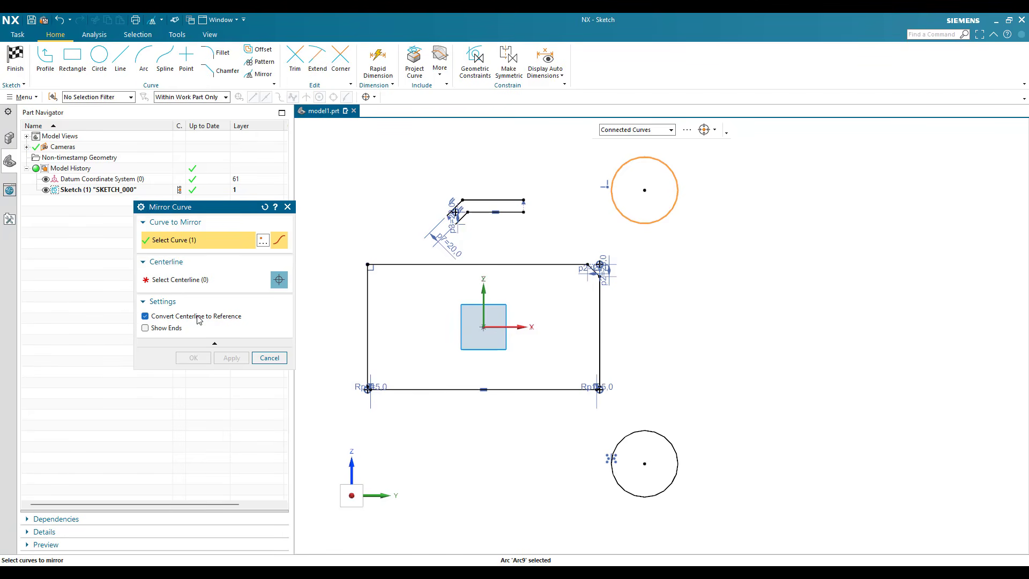
{"action": "left_click", "coordinate": [198, 317]}
{"action": "middle_click", "coordinate": [545, 354]}
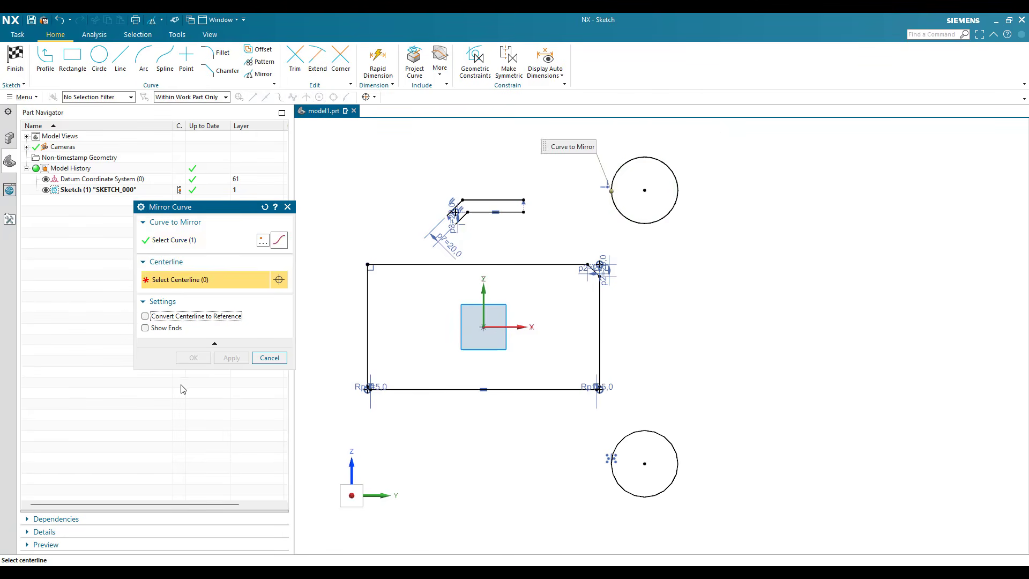
{"action": "left_click", "coordinate": [519, 265]}
{"action": "middle_click", "coordinate": [519, 268]}
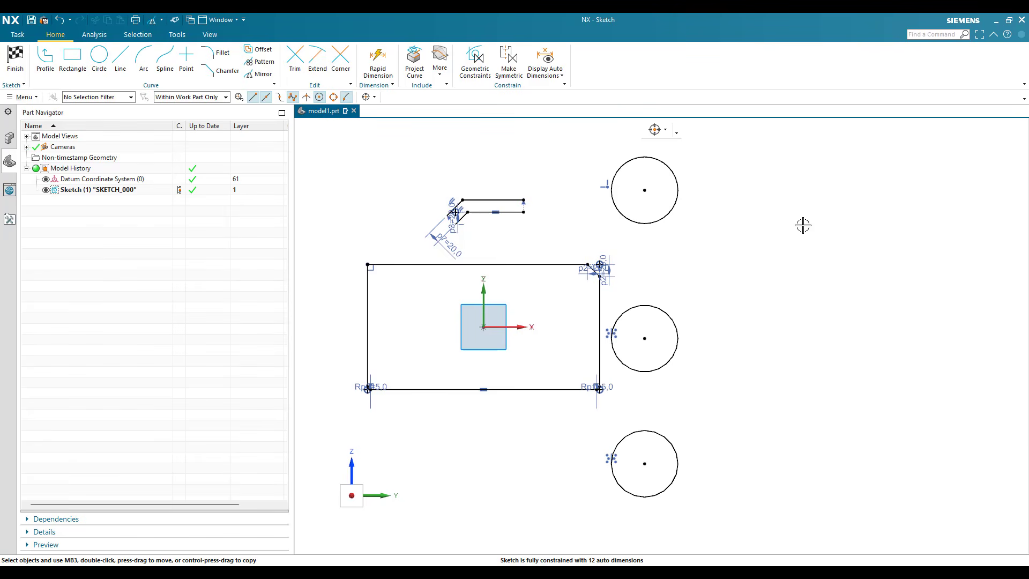
{"action": "scroll", "coordinate": [735, 306], "scroll_direction": "up", "scroll_amount": 5}
{"action": "scroll", "coordinate": [501, 269], "scroll_direction": "down", "scroll_amount": 4}
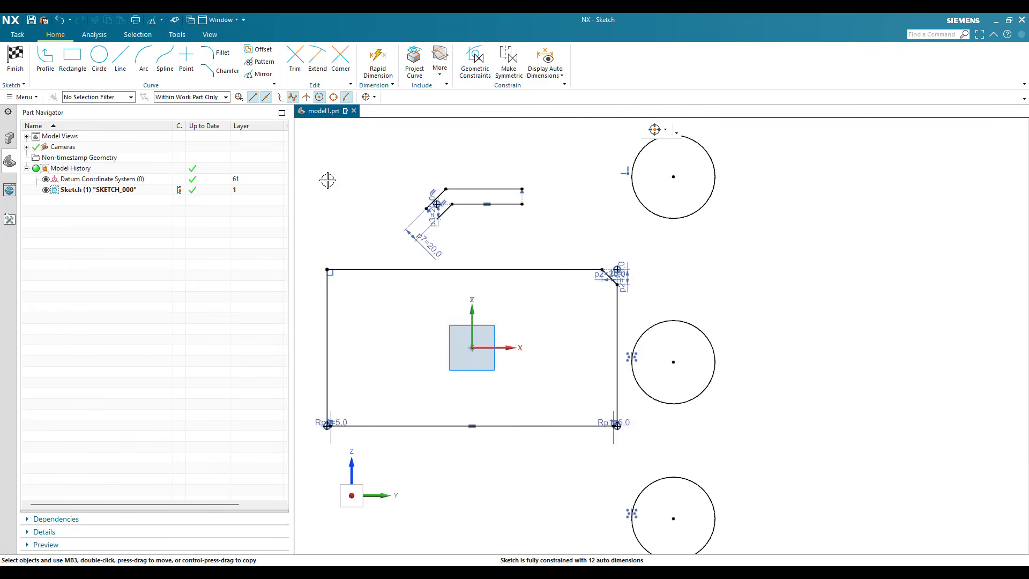
{"action": "middle_click_drag", "start_coordinate": [326, 179], "coordinate": [425, 172], "text": "shift"}
{"action": "left_click", "coordinate": [264, 74]}
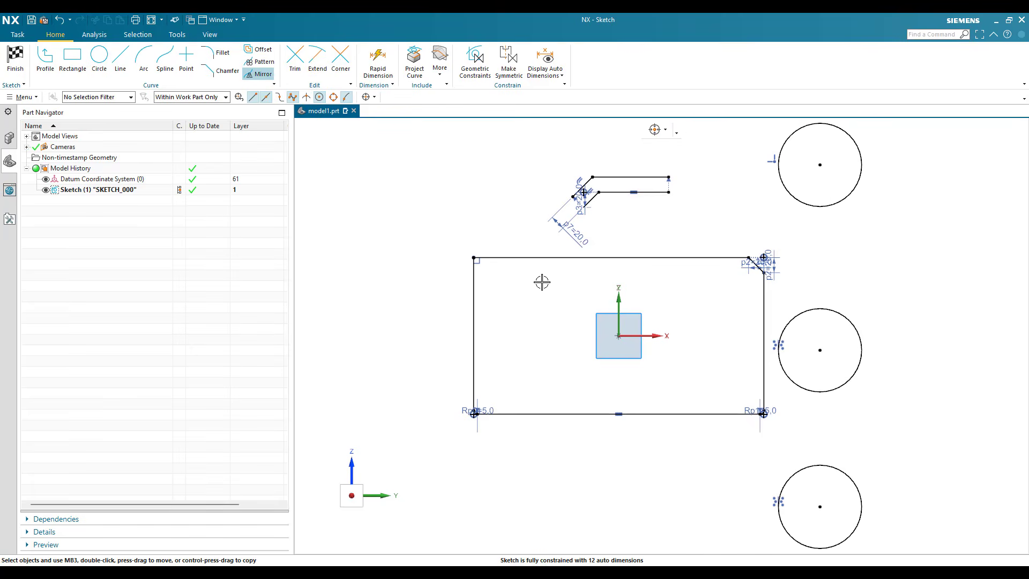
{"action": "scroll", "coordinate": [542, 282], "scroll_direction": "down", "scroll_amount": 1}
{"action": "scroll", "coordinate": [542, 282], "scroll_direction": "up", "scroll_amount": 3}
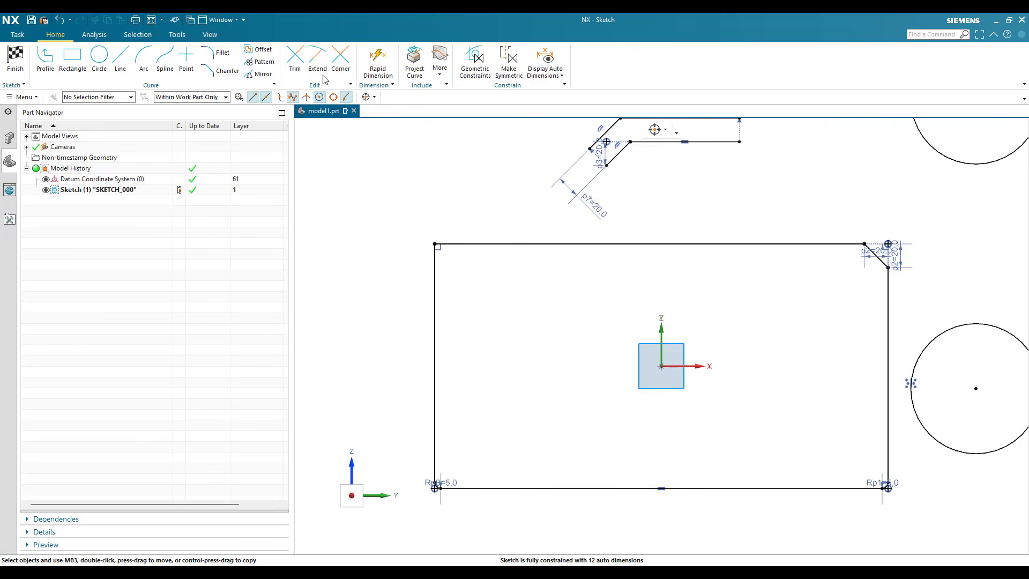
{"action": "left_click", "coordinate": [294, 58]}
{"action": "left_click", "coordinate": [317, 58]}
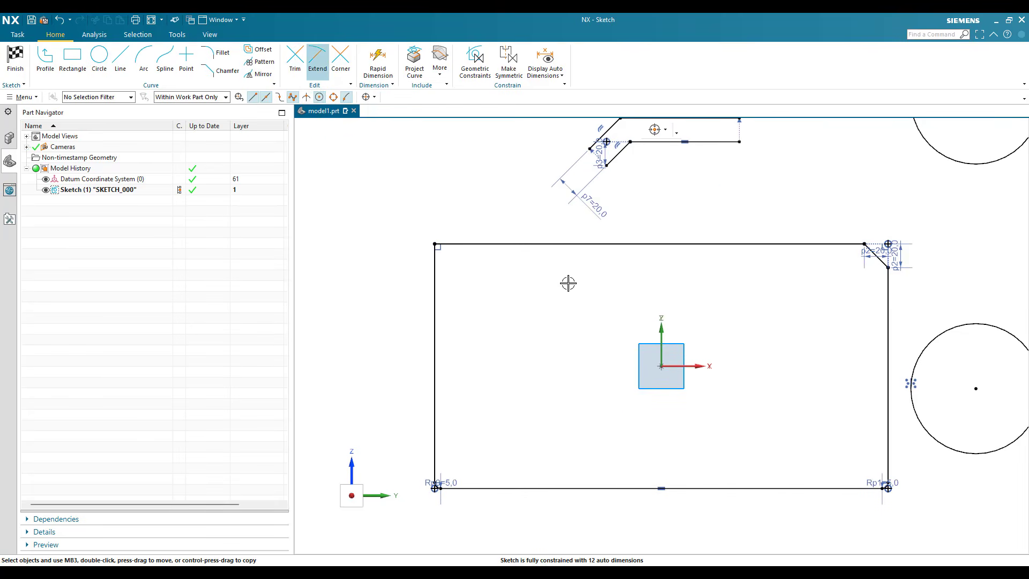
{"action": "left_click", "coordinate": [340, 57]}
{"action": "left_click", "coordinate": [341, 59]}
{"action": "scroll", "coordinate": [619, 246], "scroll_direction": "down", "scroll_amount": 1}
{"action": "scroll", "coordinate": [614, 310], "scroll_direction": "down", "scroll_amount": 2}
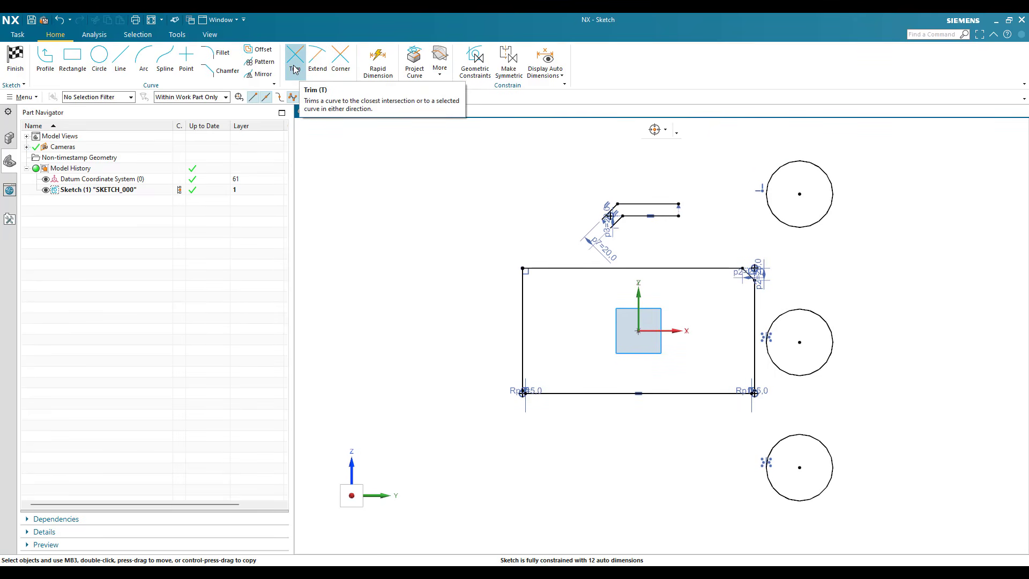
- Trim away the two slanted segments of the small offset profile above the rectangle
{"action": "left_click", "coordinate": [295, 60]}
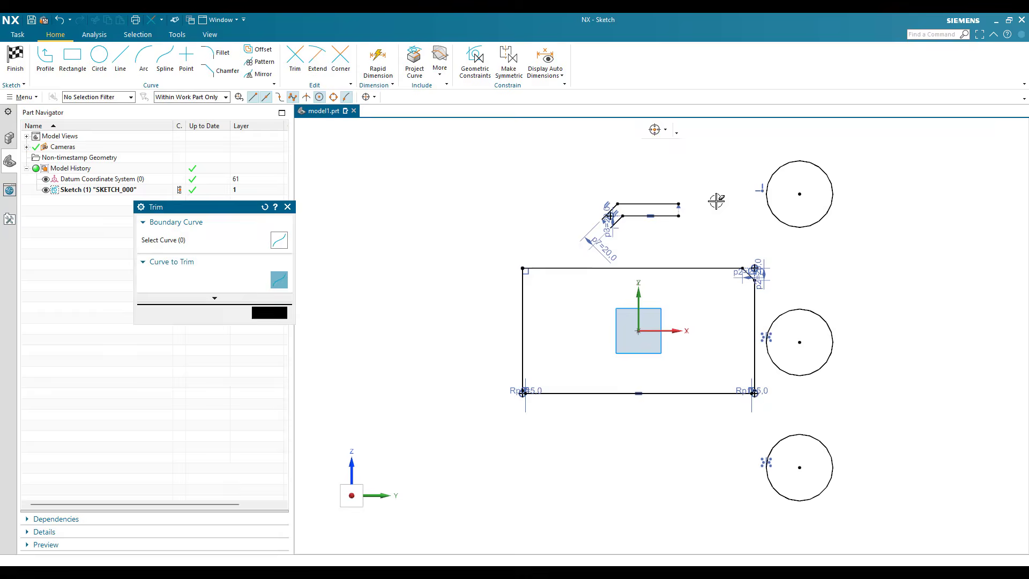
{"action": "scroll", "coordinate": [535, 263], "scroll_direction": "up", "scroll_amount": 4}
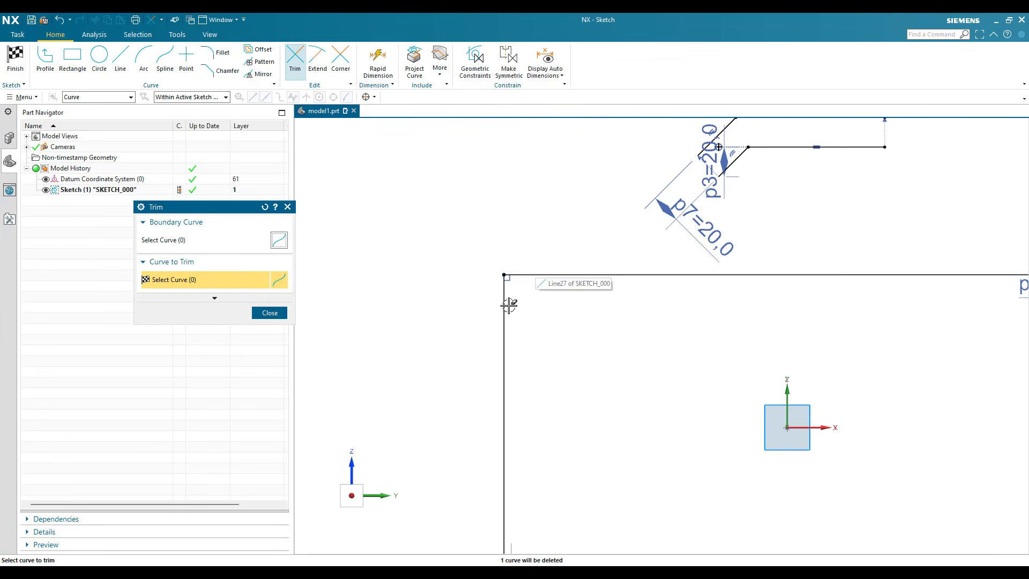
{"action": "scroll", "coordinate": [278, 322], "scroll_direction": "down", "scroll_amount": 3}
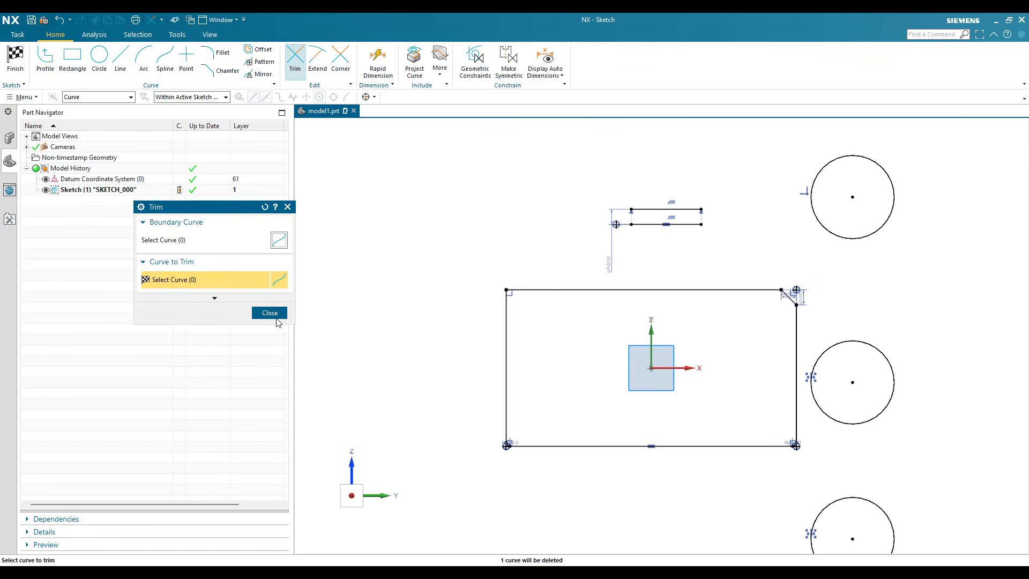
{"action": "left_click", "coordinate": [274, 315]}
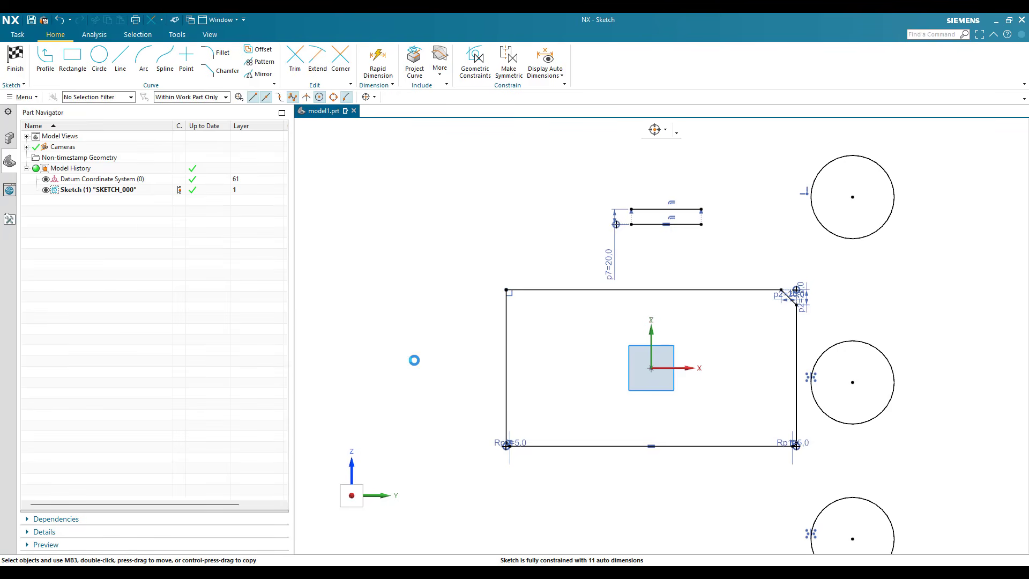
- Draw two horizontal lines crossing the rectangle's left edge, the upper one about 190 mm long
{"action": "left_click", "coordinate": [120, 59]}
{"action": "left_click", "coordinate": [416, 360]}
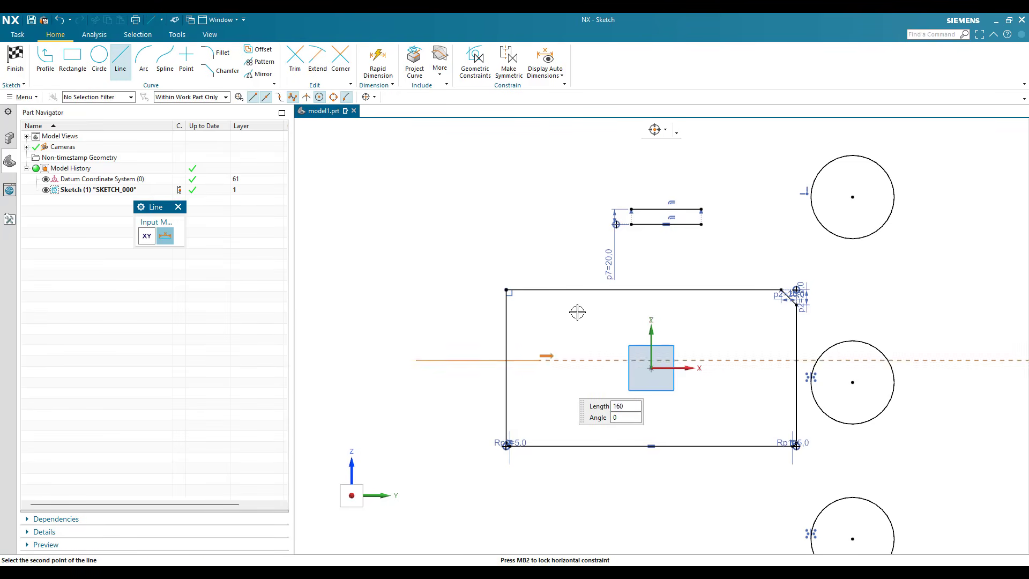
{"action": "left_click", "coordinate": [553, 360]}
{"action": "left_click", "coordinate": [434, 326]}
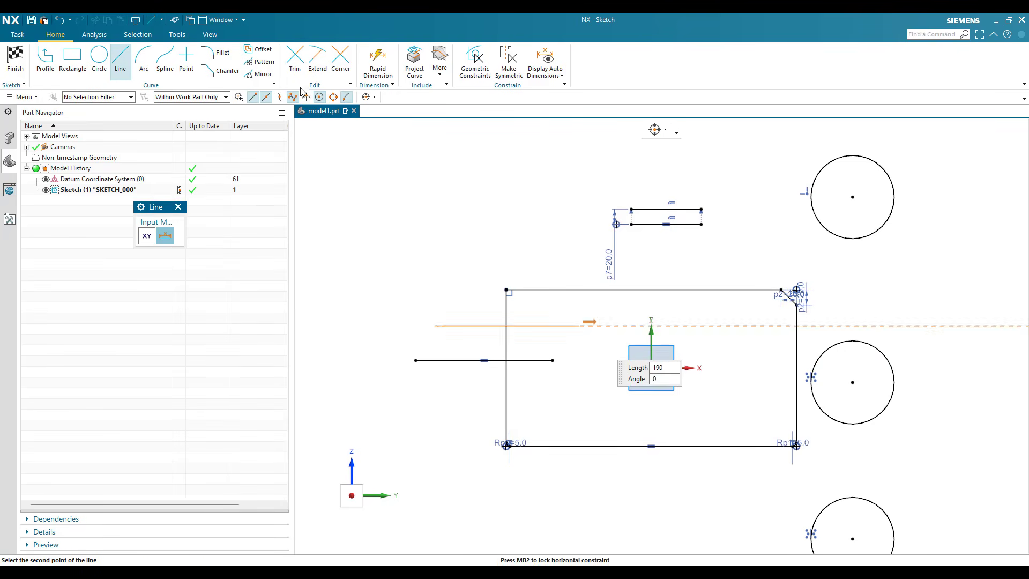
{"action": "key", "text": "Return"}
{"action": "key", "text": "Escape"}
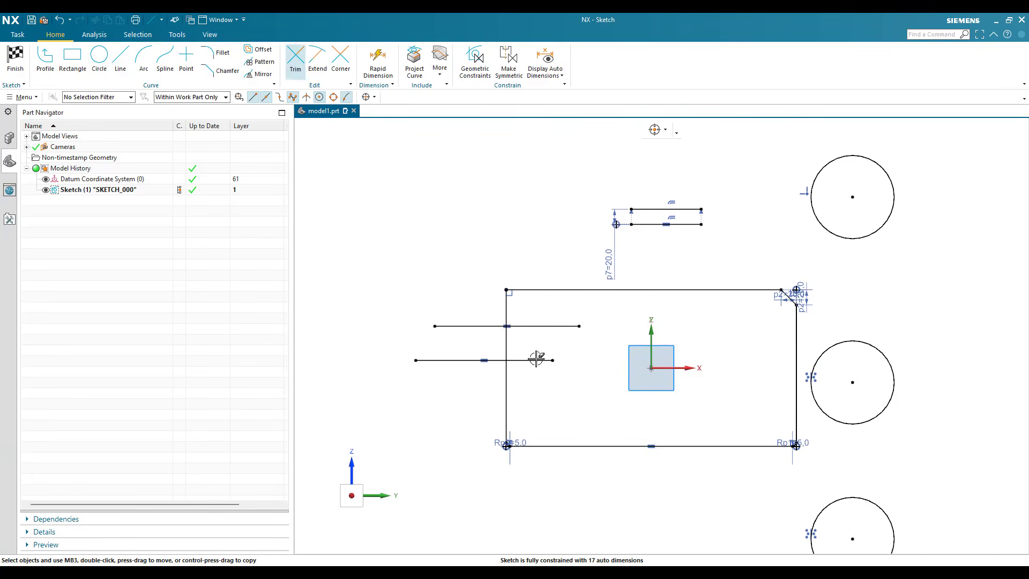
- Trim the lower crossing line's part inside the rectangle and the upper line's part outside its left edge
{"action": "key", "text": "t"}
{"action": "left_click", "coordinate": [541, 360]}
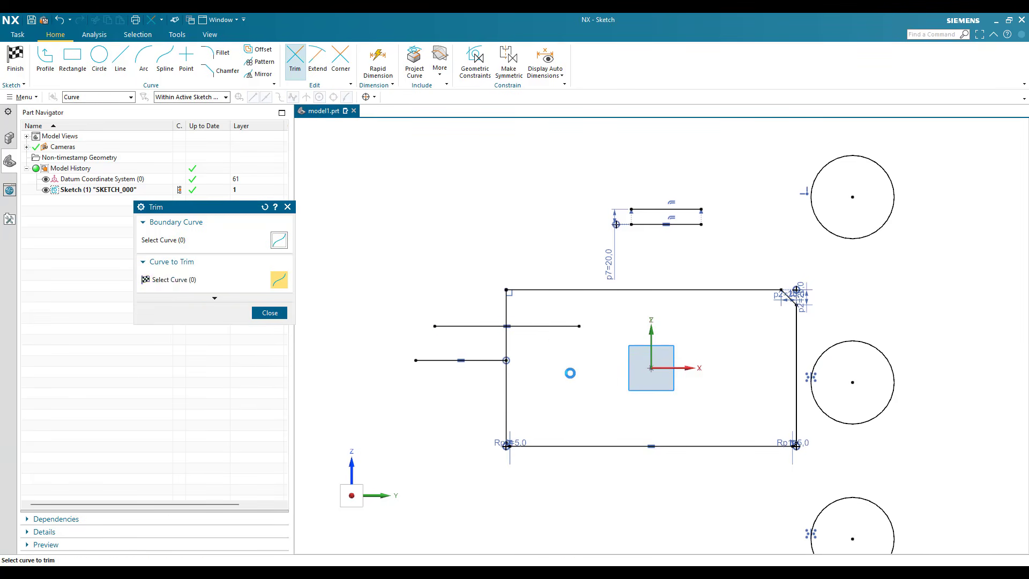
{"action": "left_click", "coordinate": [460, 326]}
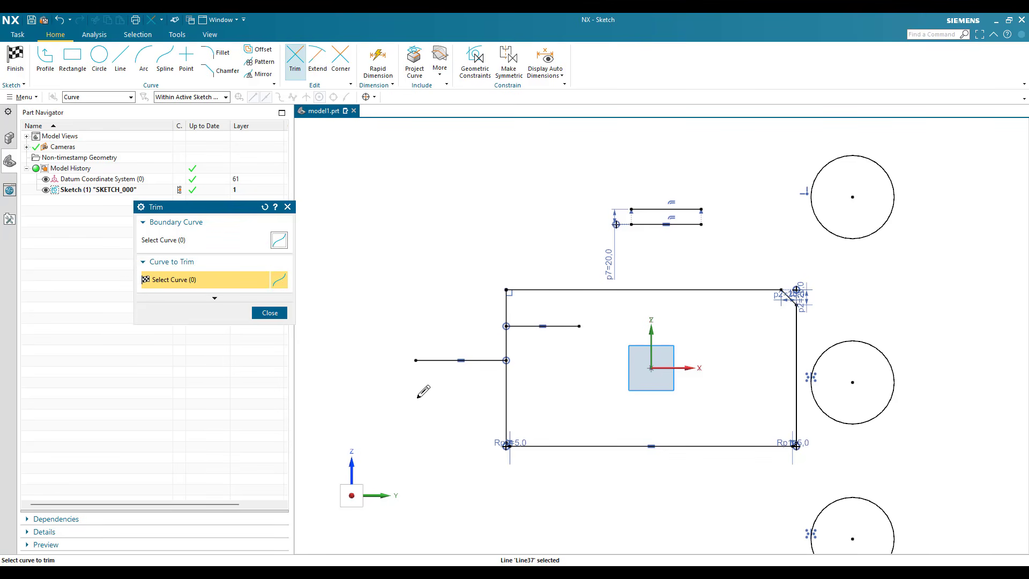
- Try trimming the lower part of the rectangle's left side and its top edge, and undo the last three trims
{"action": "mouse_move", "coordinate": [585, 393]}
{"action": "left_mouse_down"}
{"action": "mouse_move", "coordinate": [455, 410]}
{"action": "mouse_move", "coordinate": [419, 392]}
{"action": "left_mouse_up"}
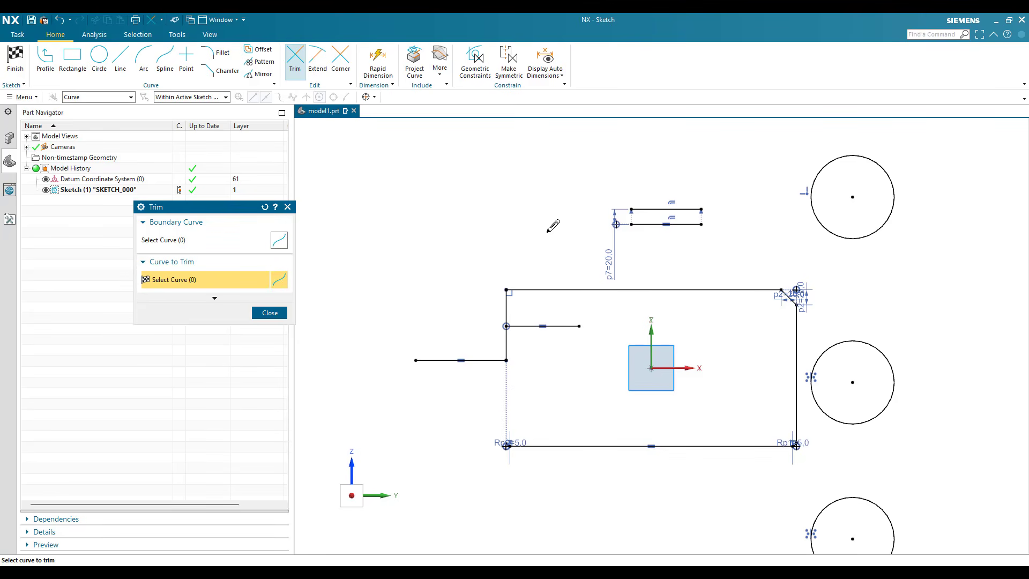
{"action": "left_click_drag", "start_coordinate": [604, 300], "coordinate": [604, 305]}
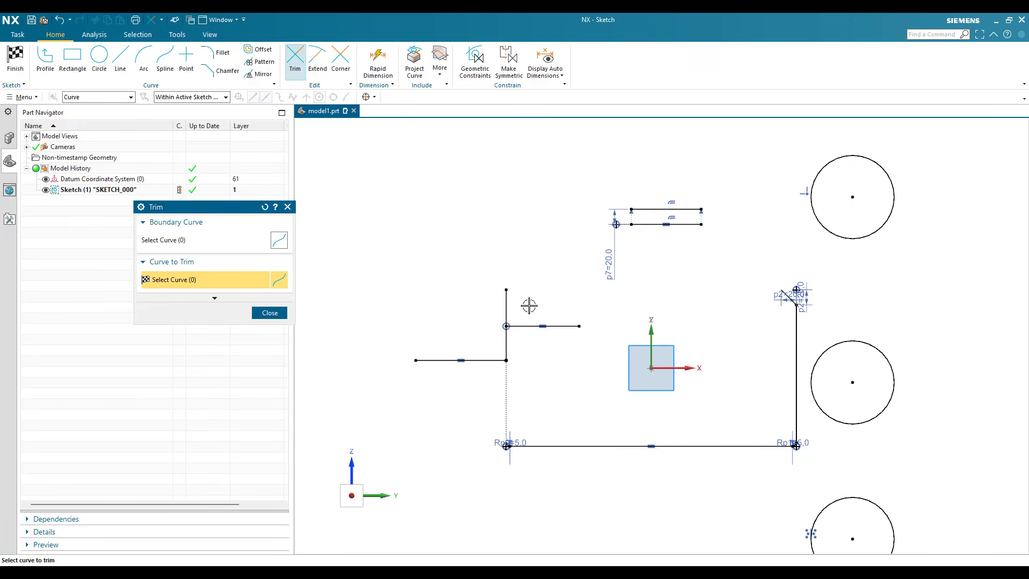
{"action": "key", "text": "ctrl+z"}
{"action": "key", "text": "ctrl+z"}
{"action": "key", "text": "ctrl+z"}
{"action": "key", "text": "Escape"}
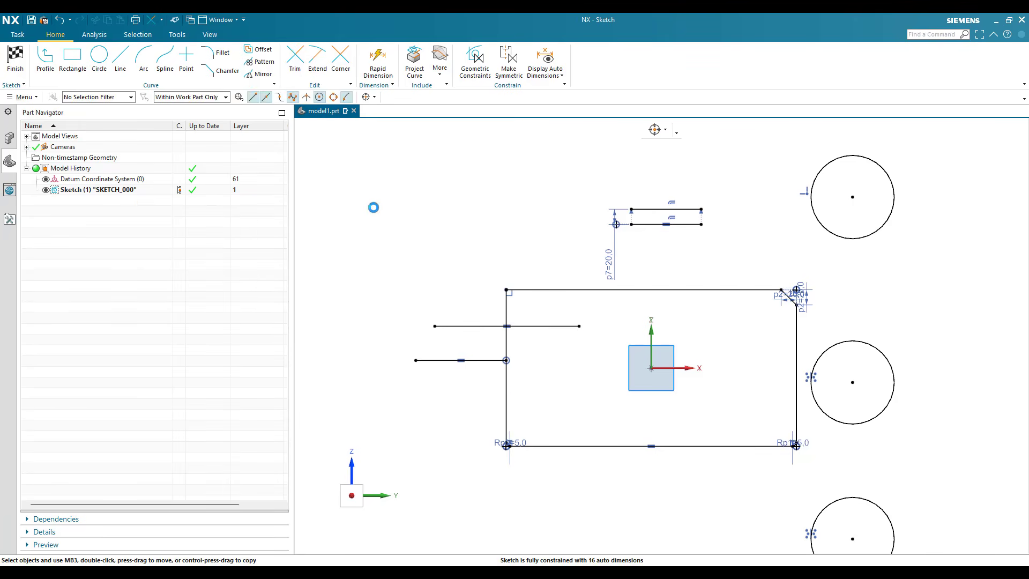
- Extend the upper horizontal line to the rectangle's right edge and the lower one to the far side of the middle circle
{"action": "key", "text": "e"}
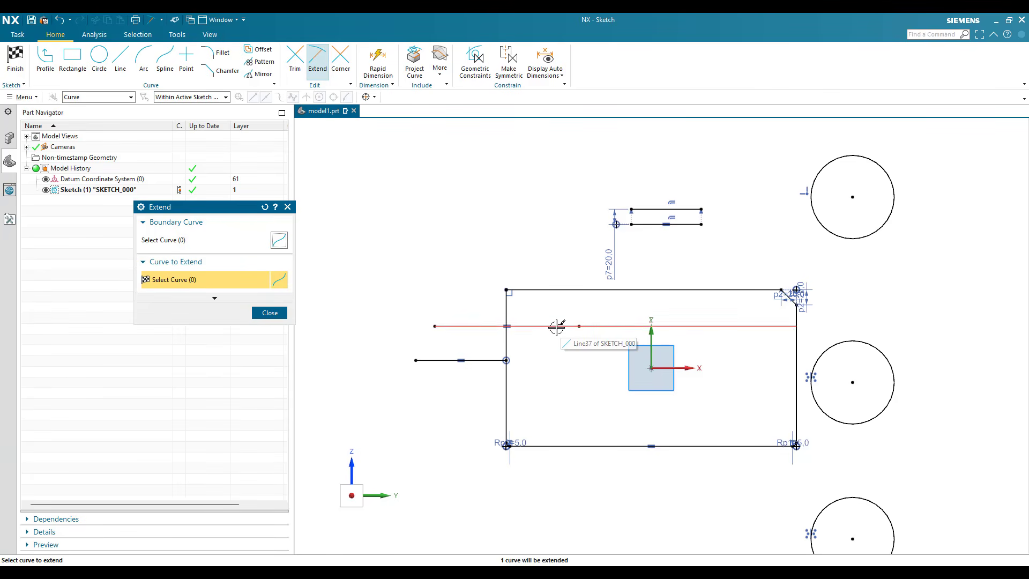
{"action": "left_click", "coordinate": [774, 355]}
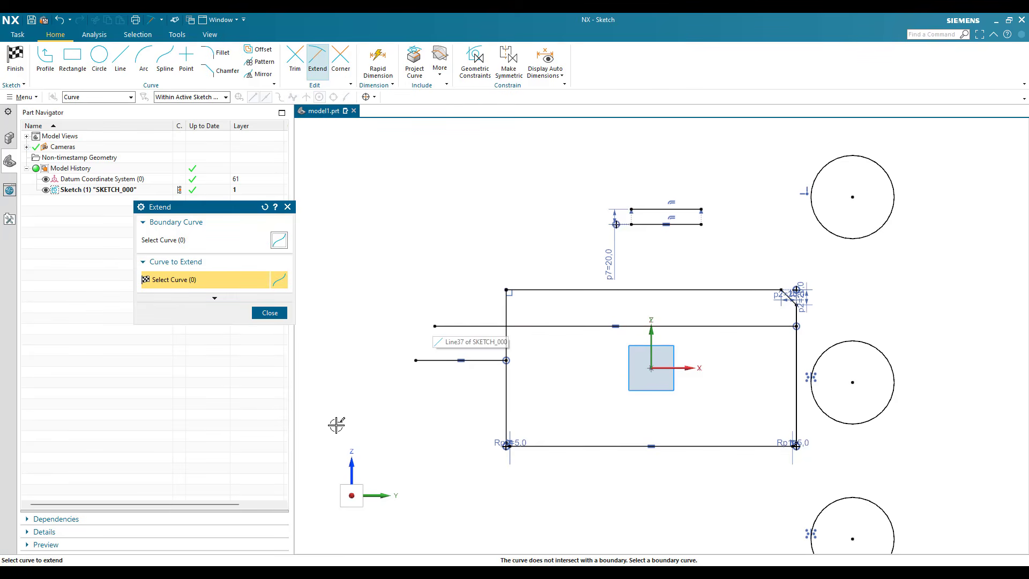
{"action": "scroll", "coordinate": [337, 424], "scroll_direction": "down", "scroll_amount": 2}
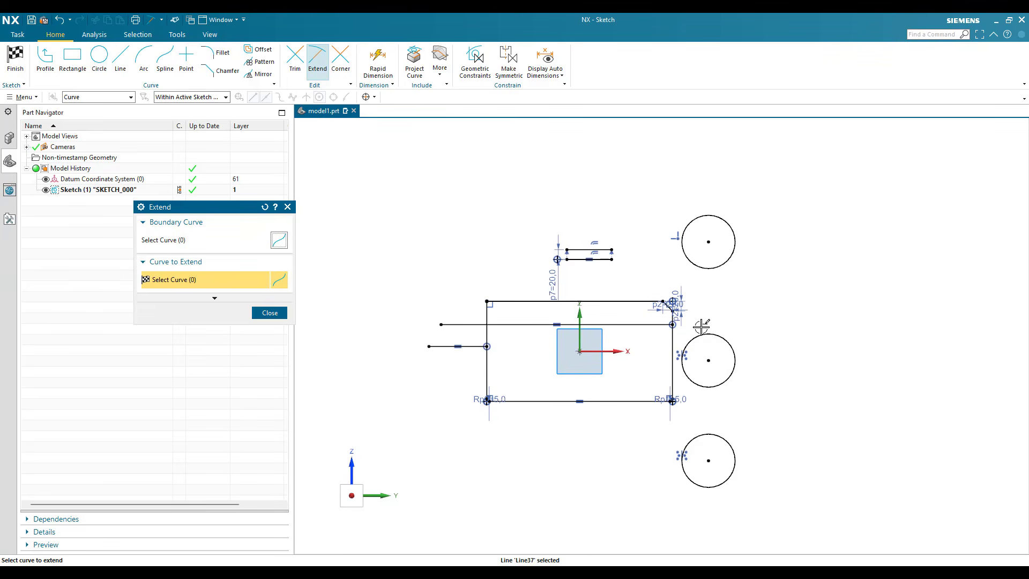
{"action": "left_click", "coordinate": [553, 369]}
{"action": "scroll", "coordinate": [648, 369], "scroll_direction": "up", "scroll_amount": 6}
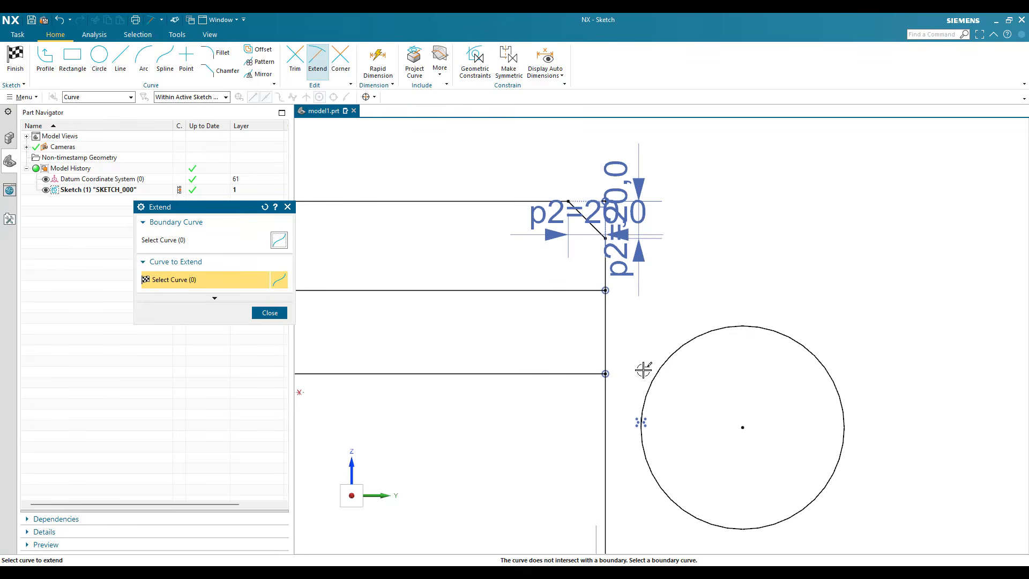
{"action": "left_click", "coordinate": [705, 359]}
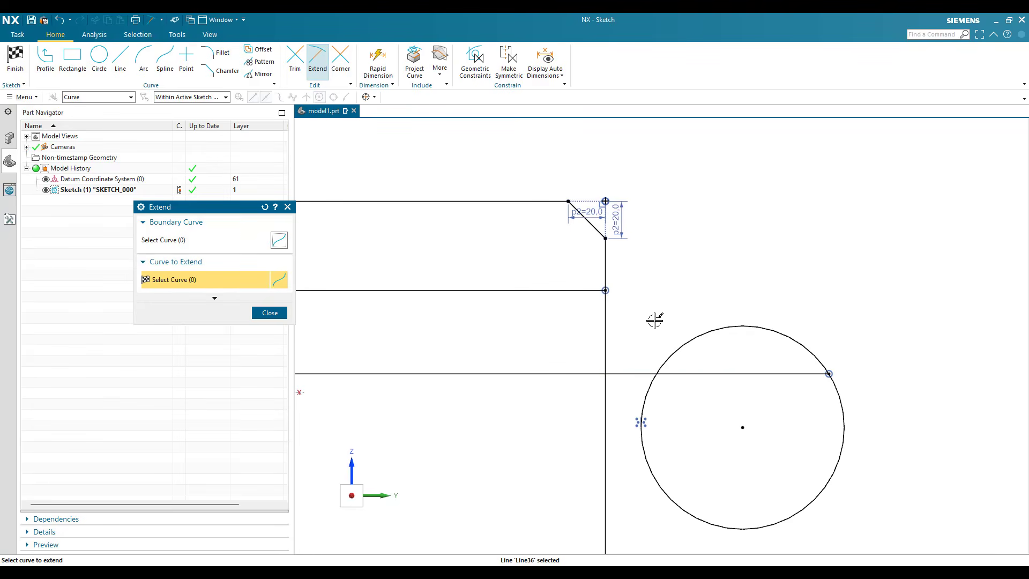
{"action": "scroll", "coordinate": [654, 321], "scroll_direction": "down", "scroll_amount": 4}
{"action": "scroll", "coordinate": [655, 320], "scroll_direction": "up", "scroll_amount": 5}
{"action": "left_click", "coordinate": [656, 320]}
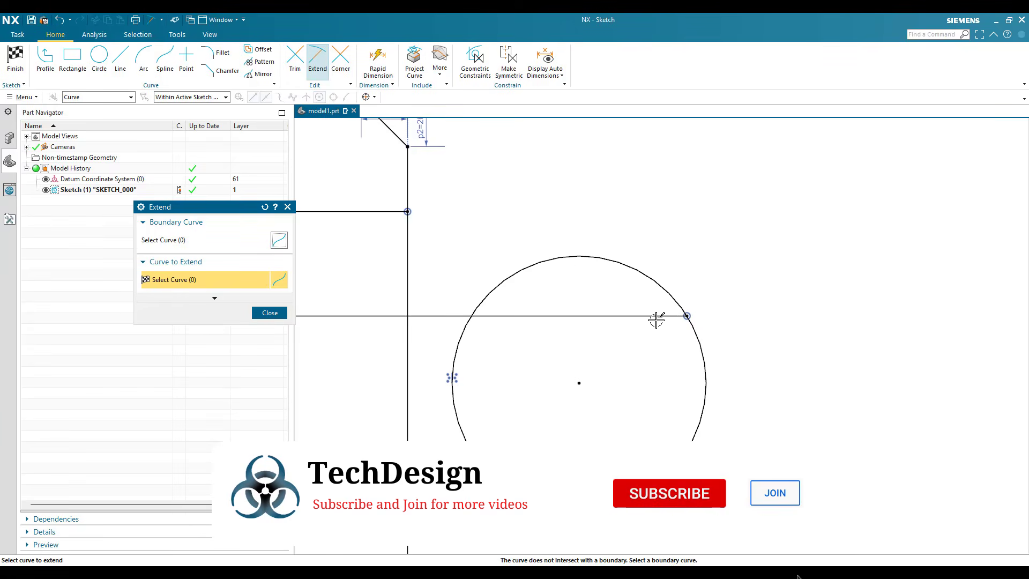
{"action": "scroll", "coordinate": [712, 366], "scroll_direction": "down", "scroll_amount": 8}
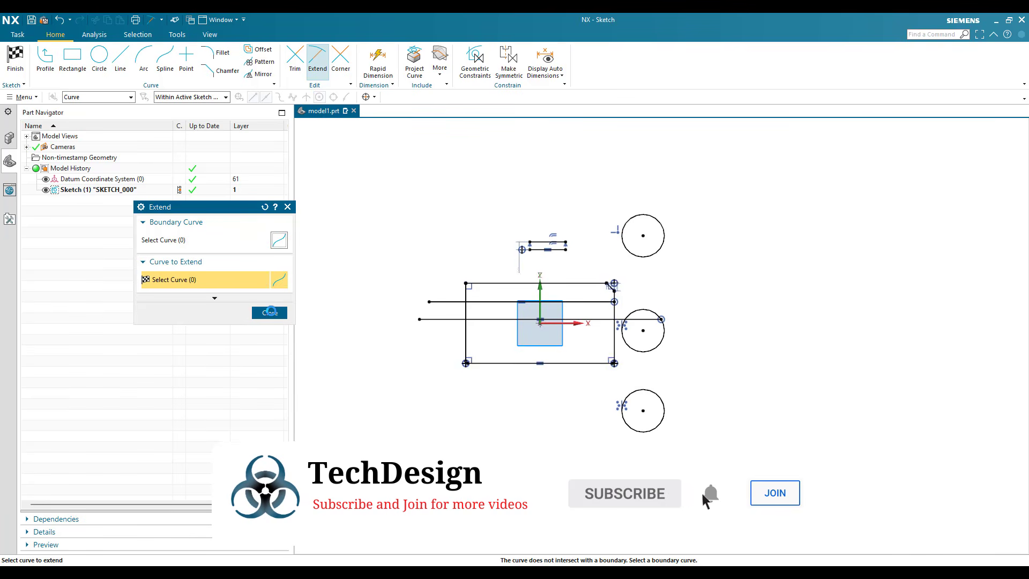
{"action": "key", "text": "ctrl+f"}
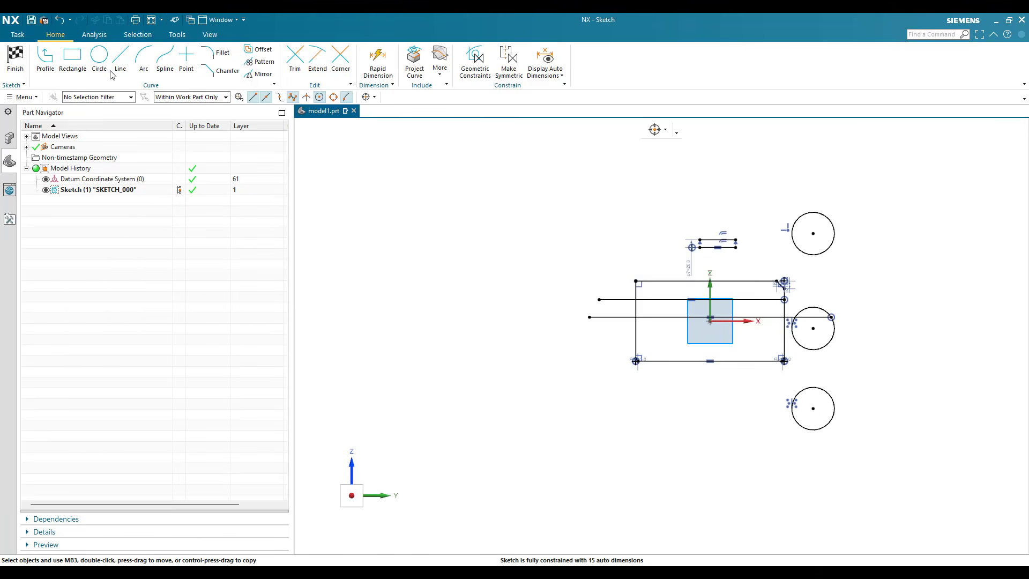
- Sketch a vertical line about 440 long left of the rectangle and a separate horizontal line about 155 long beside it
{"action": "key", "text": "l"}
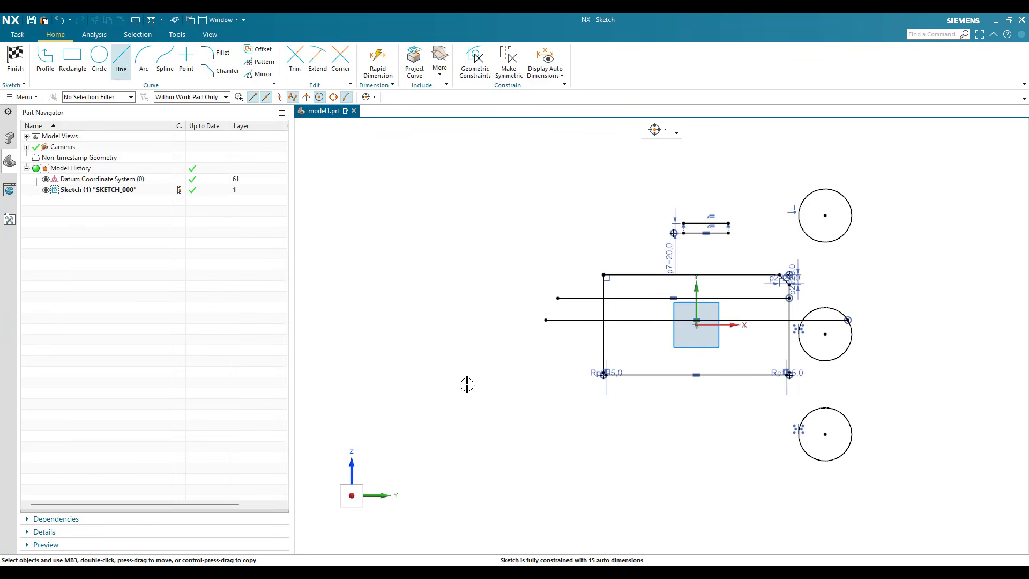
{"action": "left_click", "coordinate": [366, 242]}
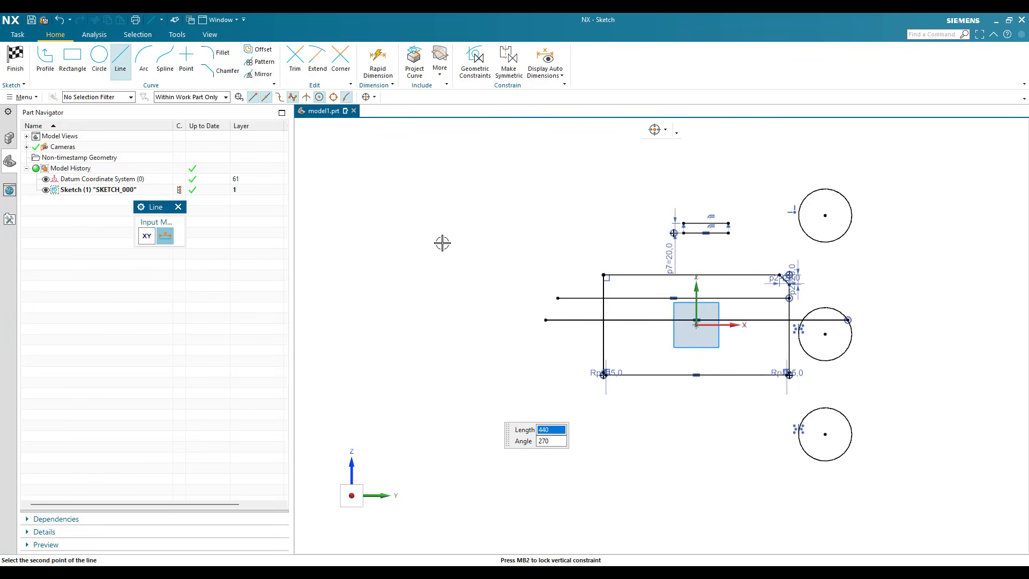
{"action": "left_click", "coordinate": [441, 241]}
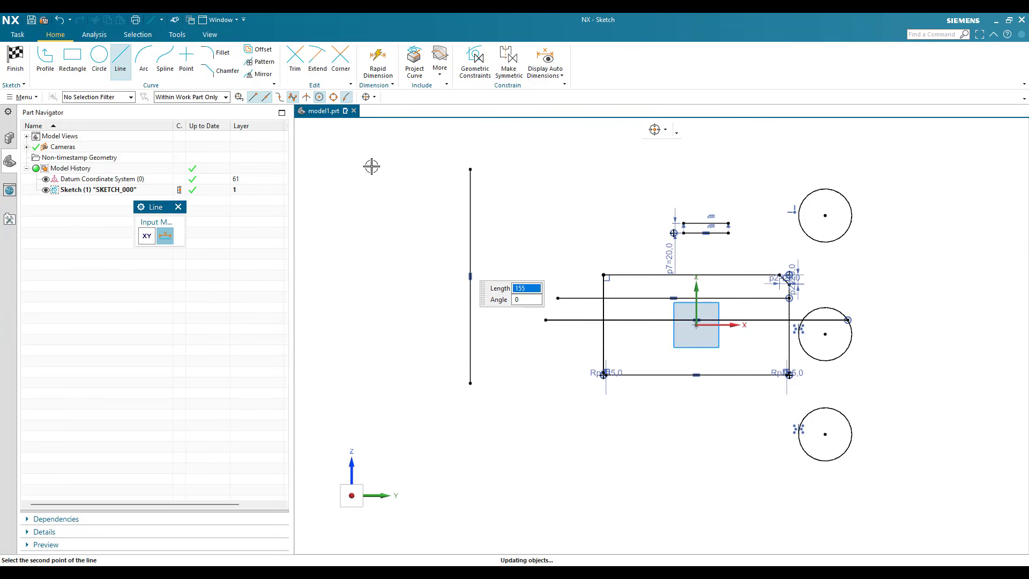
{"action": "key", "text": "Escape"}
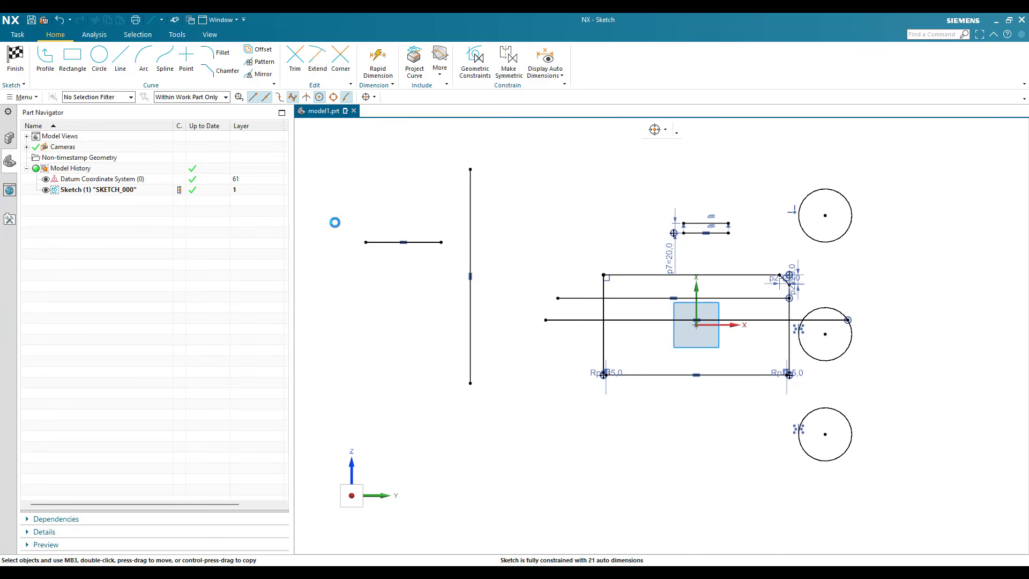
- Make a corner between the separate horizontal line and the long vertical line, keeping the vertical line's lower part
{"action": "key", "text": "3"}
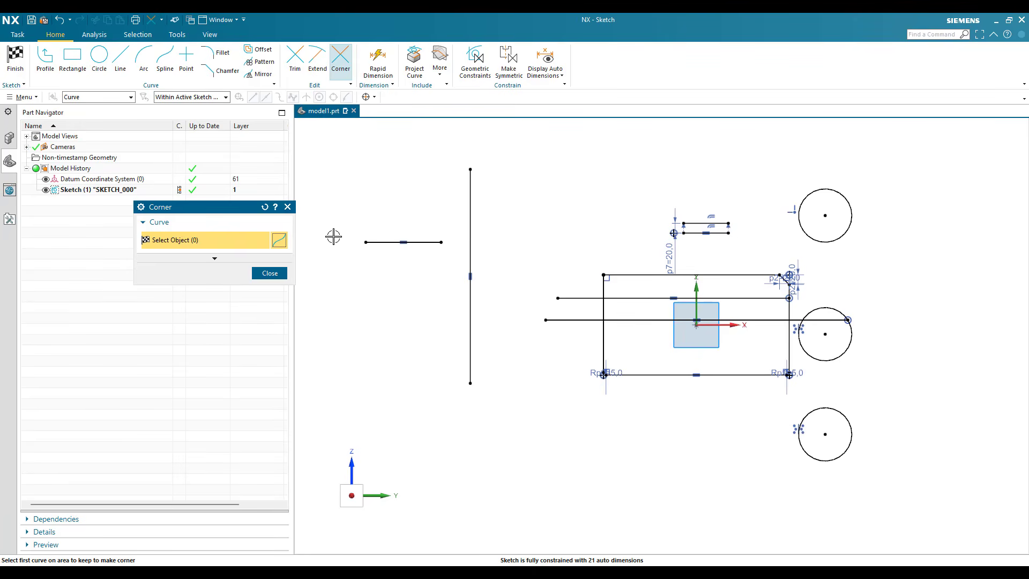
{"action": "scroll", "coordinate": [418, 219], "scroll_direction": "up", "scroll_amount": 3}
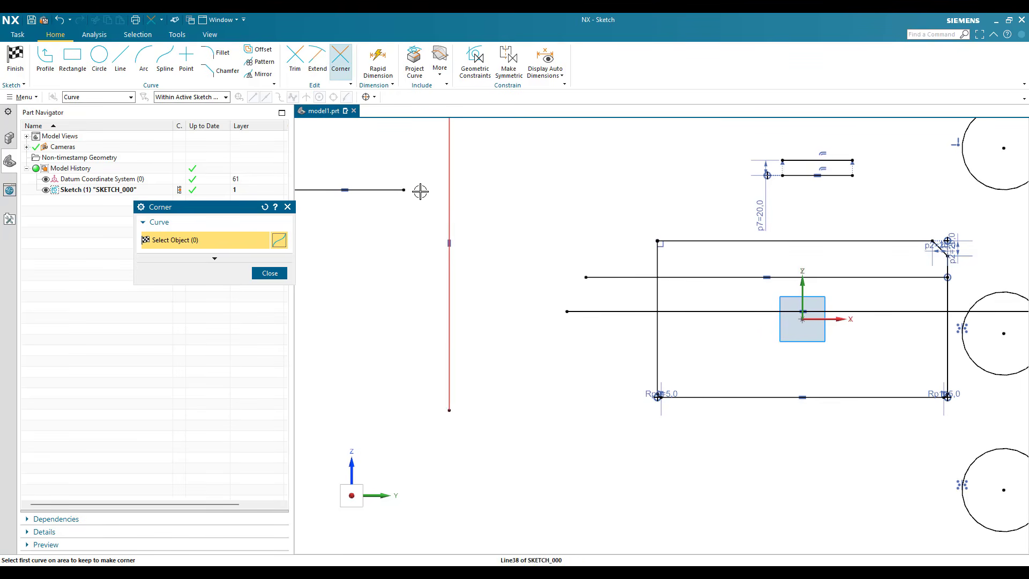
{"action": "scroll", "coordinate": [437, 185], "scroll_direction": "down", "scroll_amount": 3}
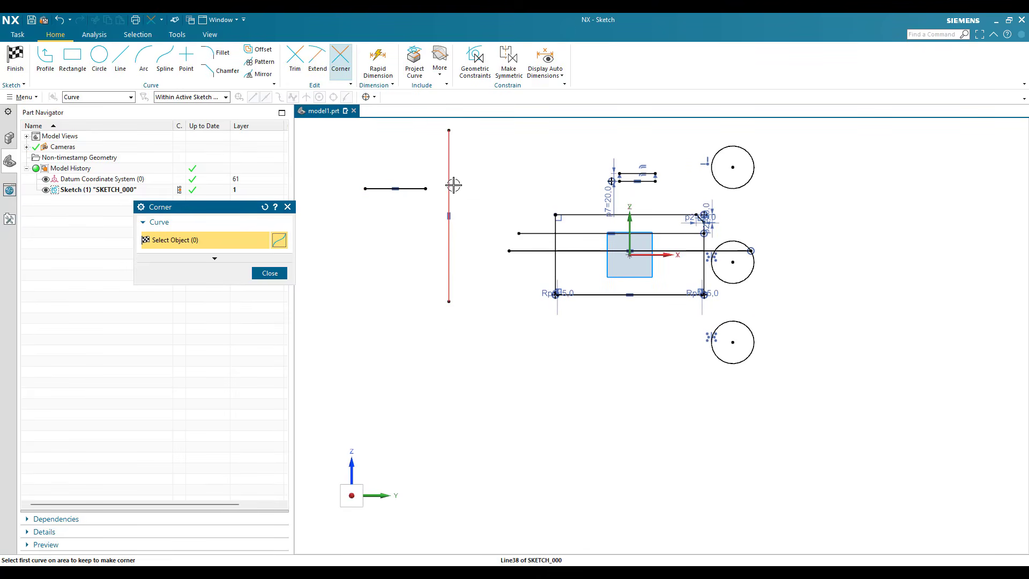
{"action": "scroll", "coordinate": [454, 185], "scroll_direction": "up", "scroll_amount": 3}
{"action": "scroll", "coordinate": [399, 212], "scroll_direction": "up", "scroll_amount": 1}
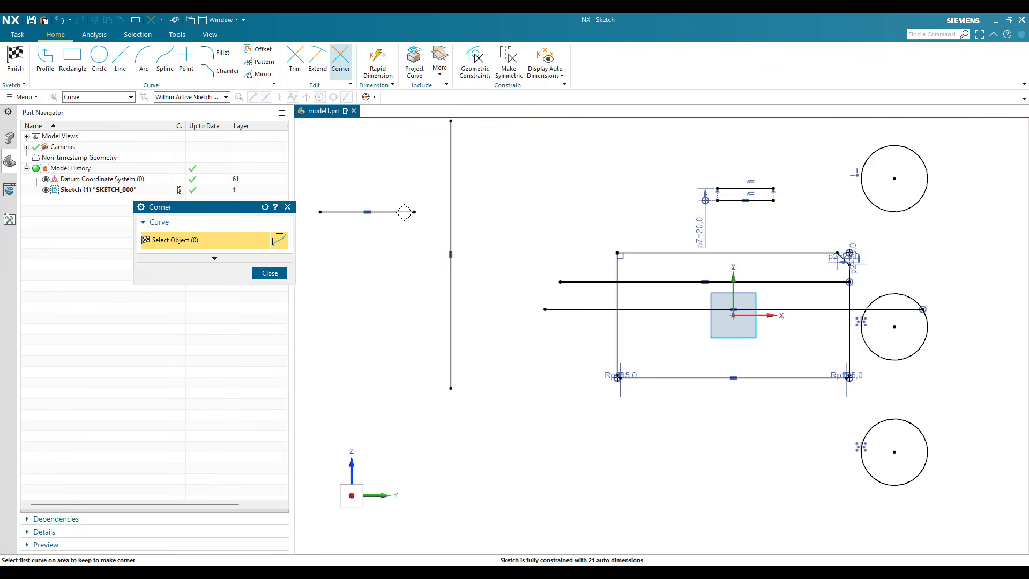
{"action": "left_click", "coordinate": [452, 306]}
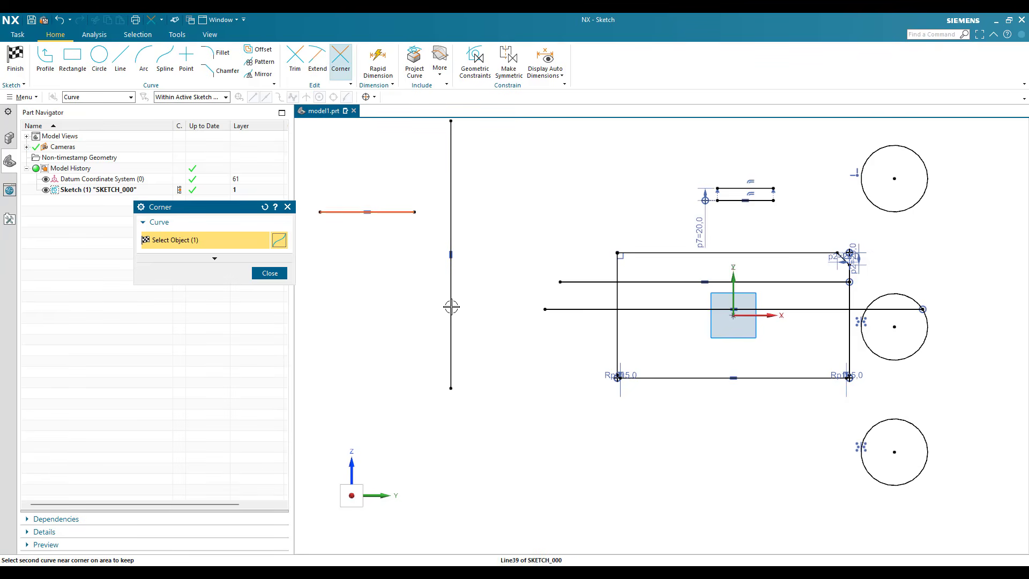
{"action": "left_click", "coordinate": [451, 307]}
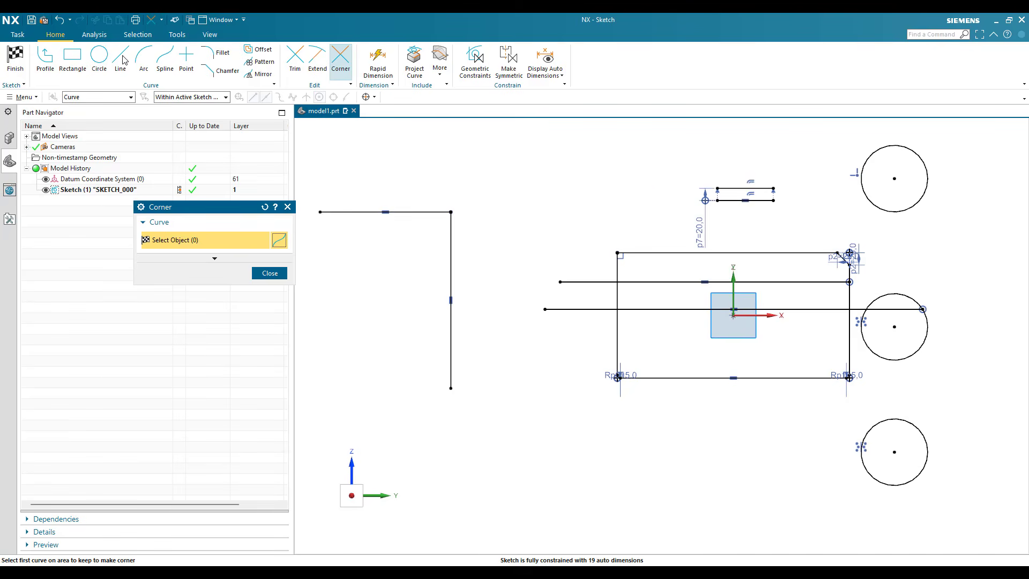
- Sketch a vertical line about 185 long below and left of the free end of the cornered horizontal line
{"action": "scroll", "coordinate": [342, 209], "scroll_direction": "down", "scroll_amount": 3}
{"action": "key", "text": "l"}
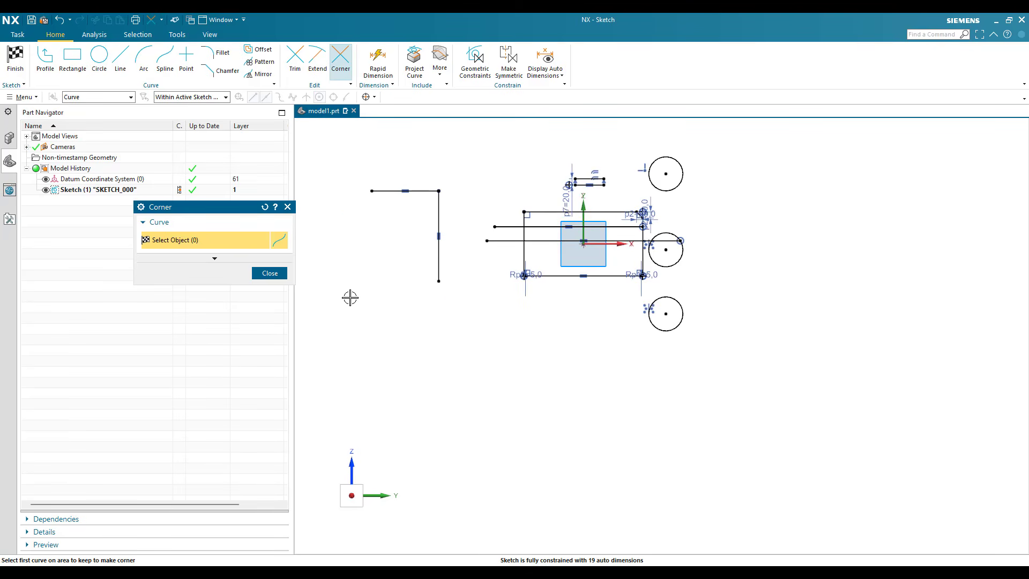
{"action": "scroll", "coordinate": [350, 206], "scroll_direction": "up", "scroll_amount": 2}
{"action": "left_click", "coordinate": [349, 206]}
{"action": "left_click", "coordinate": [350, 297]}
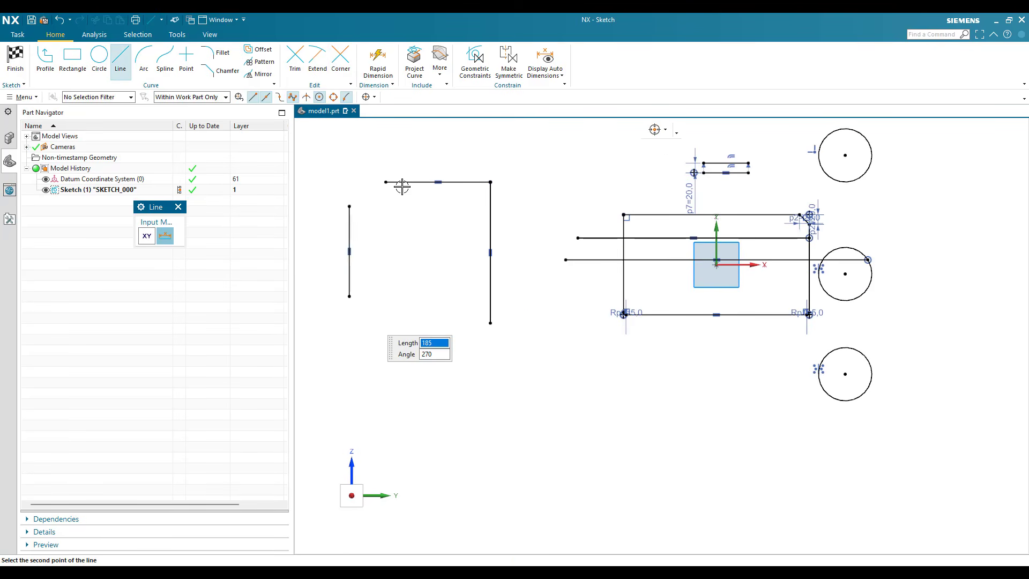
{"action": "key", "text": "Escape"}
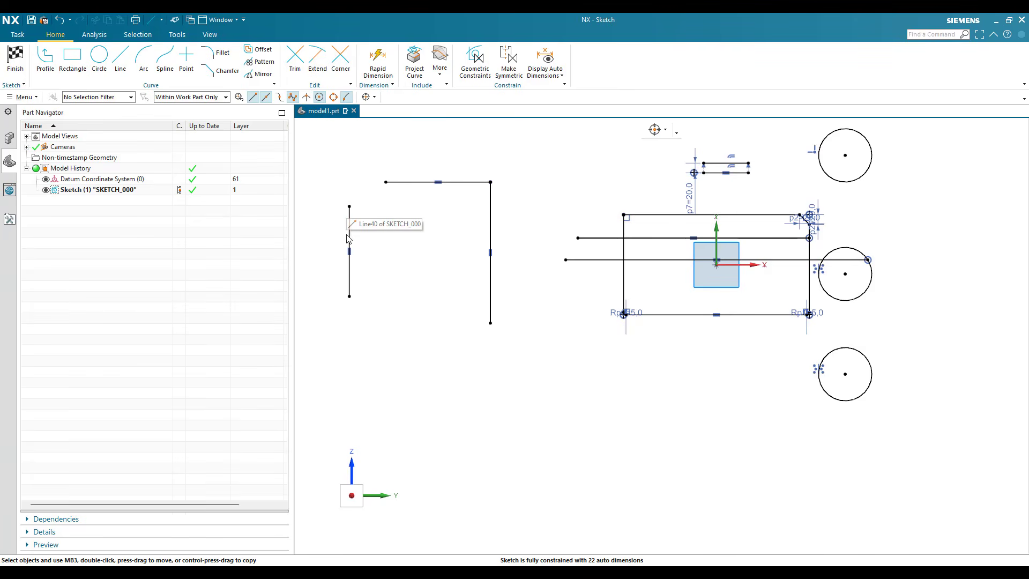
- Make a corner joining the new vertical line's upper end to the horizontal line's free left end
{"action": "left_click", "coordinate": [340, 59]}
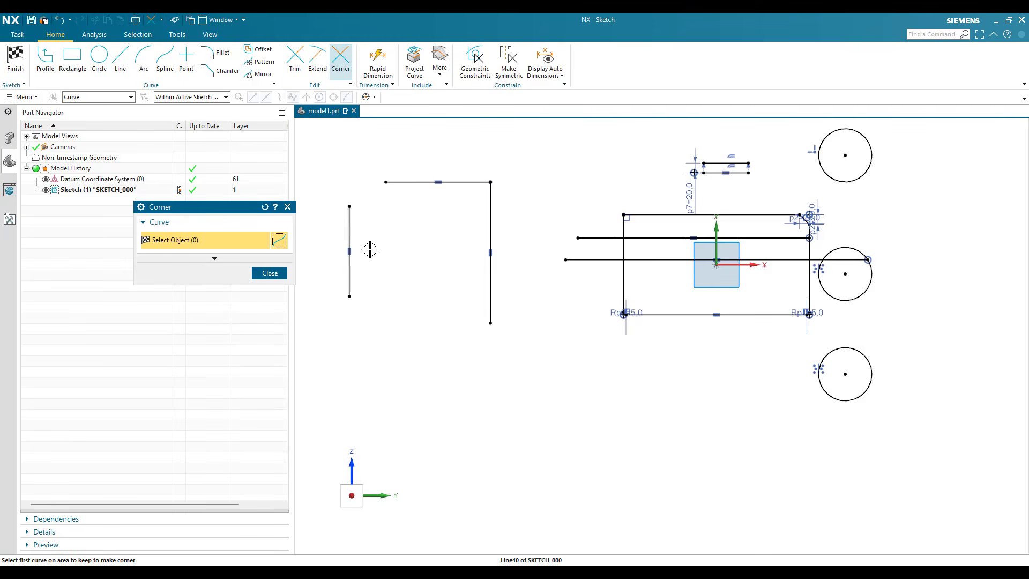
{"action": "left_click", "coordinate": [351, 202]}
{"action": "left_click", "coordinate": [375, 182]}
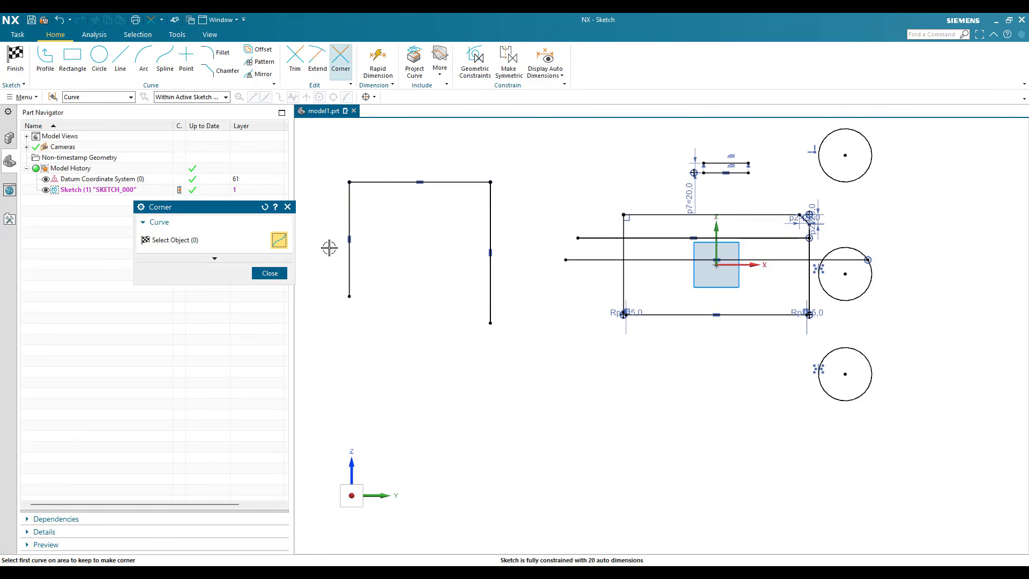
{"action": "left_click", "coordinate": [270, 273]}
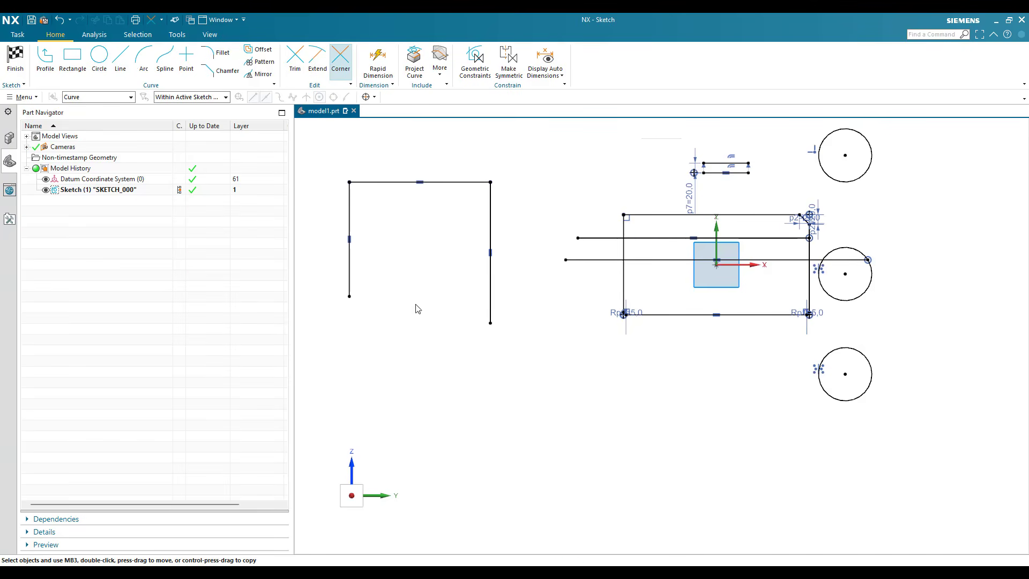
- Sketch a horizontal line crossing the long right-hand vertical of the open profile near its lower end
{"action": "key", "text": "l"}
{"action": "left_click", "coordinate": [456, 284]}
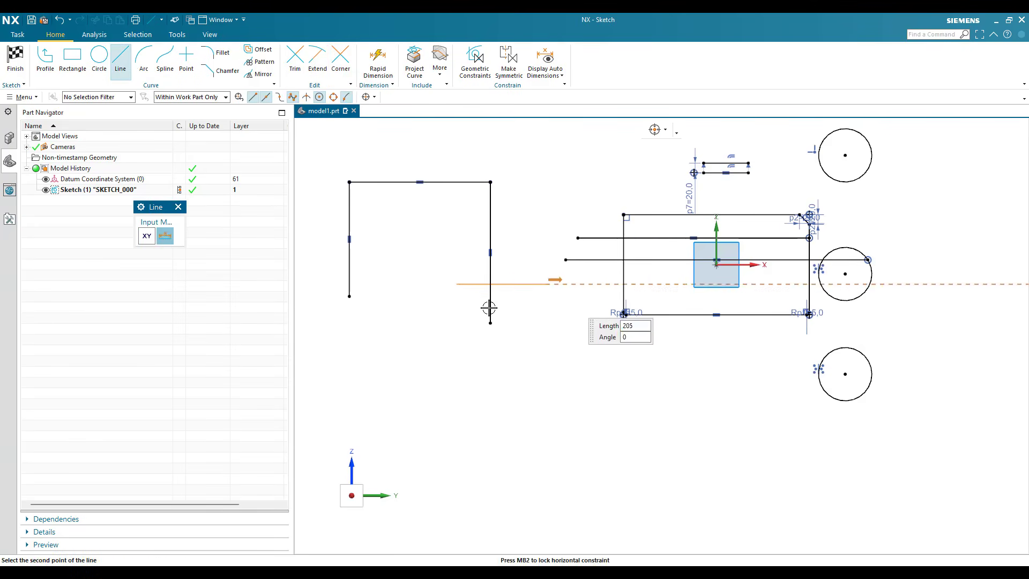
{"action": "key", "text": "Escape"}
{"action": "scroll", "coordinate": [445, 266], "scroll_direction": "up", "scroll_amount": 5}
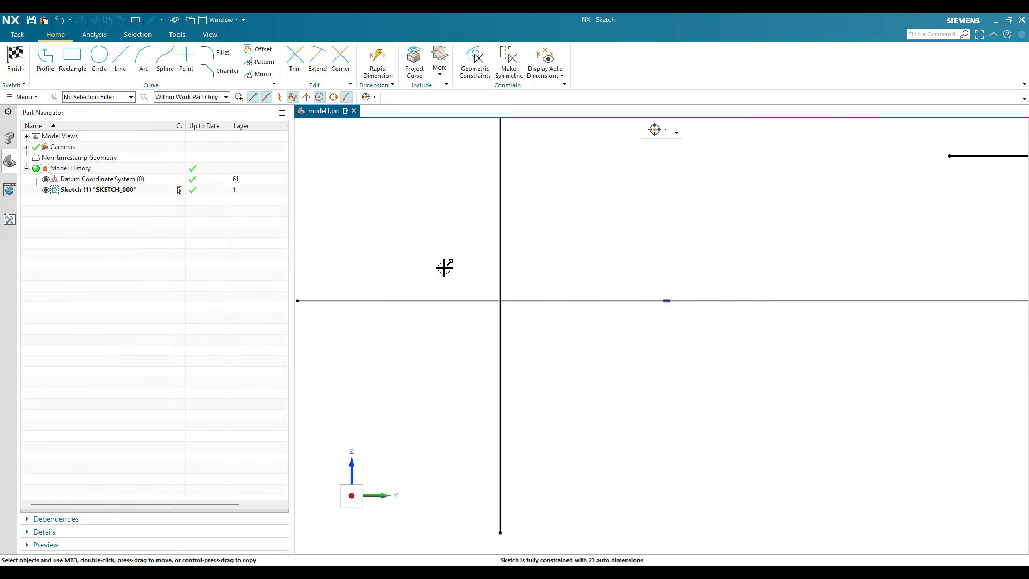
{"action": "scroll", "coordinate": [444, 267], "scroll_direction": "down", "scroll_amount": 5}
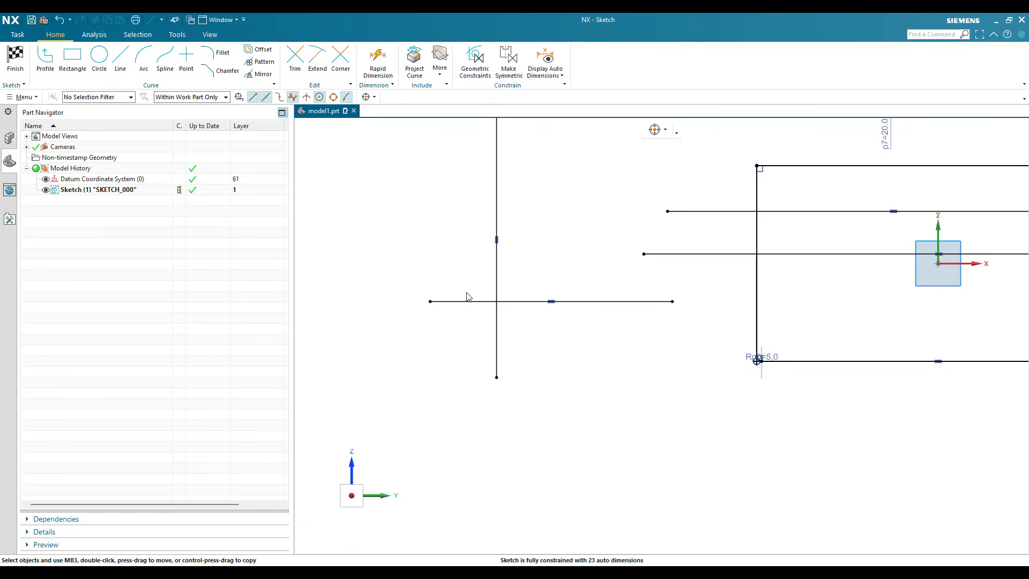
- Make a corner where the new line crosses the vertical, keeping the inner horizontal stub and the vertical's upper part
{"action": "key", "text": "t"}
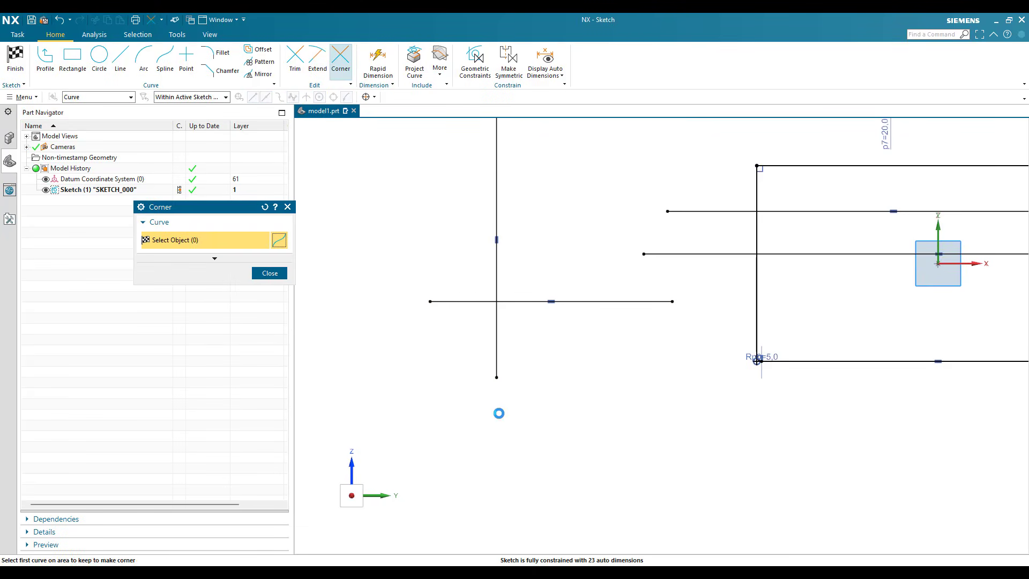
{"action": "left_click", "coordinate": [472, 301]}
{"action": "left_click", "coordinate": [497, 270]}
{"action": "key", "text": "Escape"}
- Select and delete all curves, dimensions and constraints in the sketch
{"action": "scroll", "coordinate": [394, 187], "scroll_direction": "down", "scroll_amount": 6}
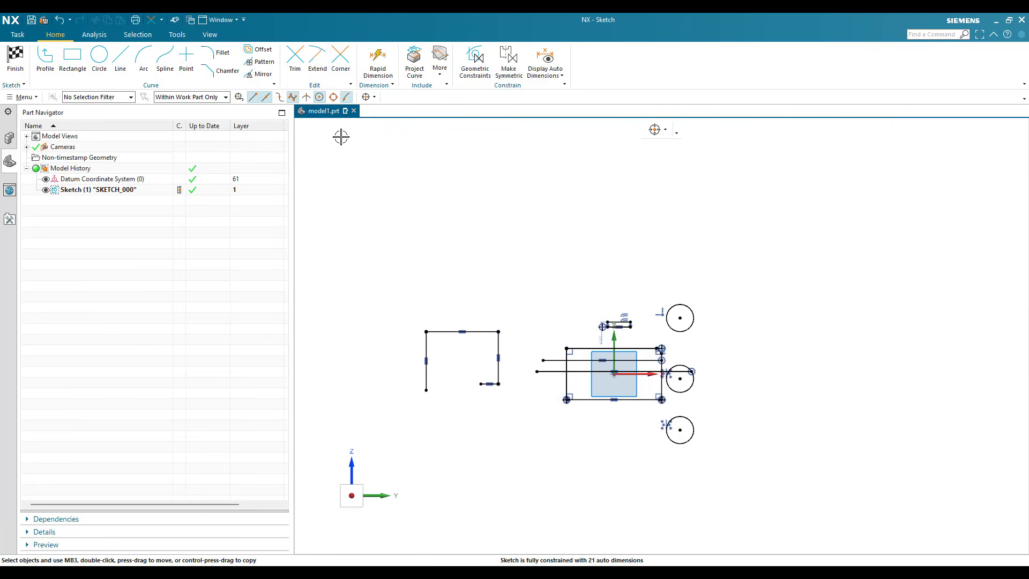
{"action": "scroll", "coordinate": [340, 135], "scroll_direction": "up", "scroll_amount": 2}
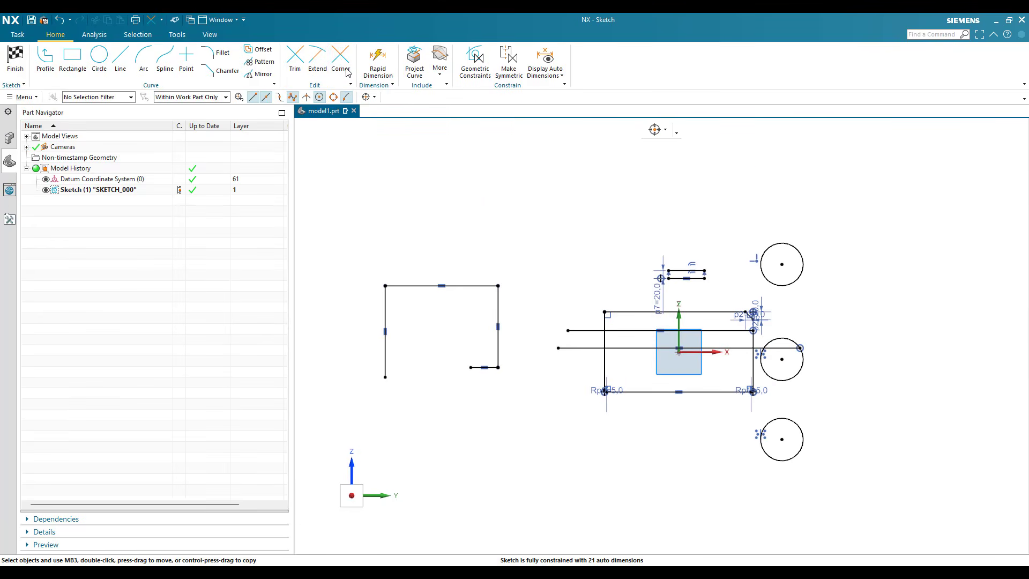
{"action": "left_click", "coordinate": [345, 71]}
{"action": "key", "text": "ctrl+a"}
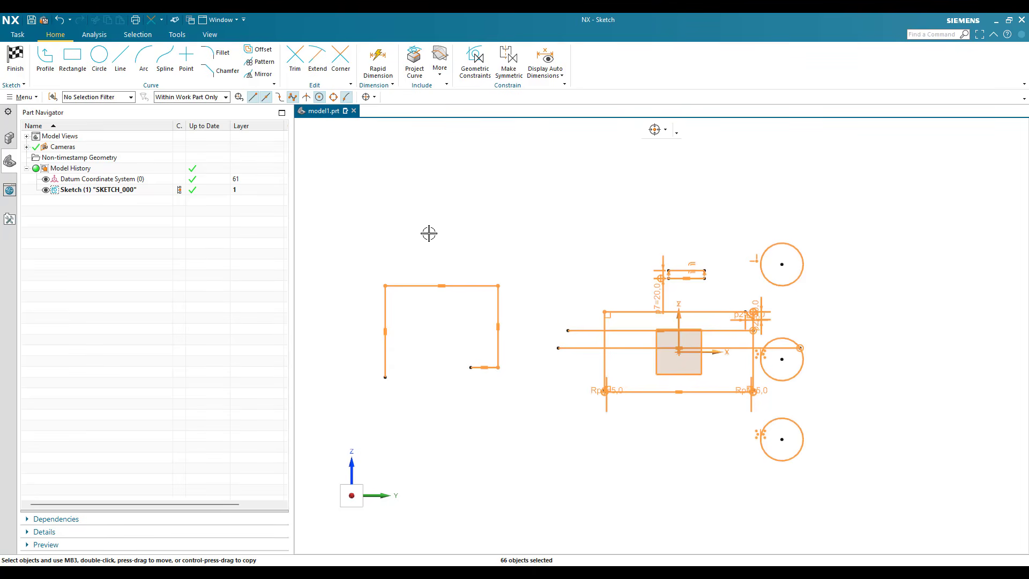
{"action": "key", "text": "Delete"}
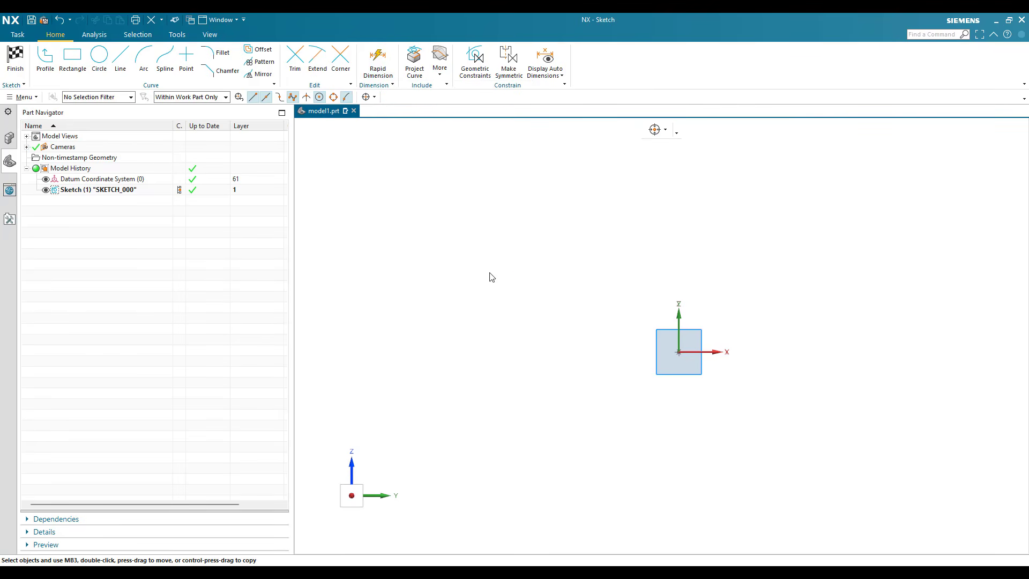
- Sketch a rectangle centred on the sketch origin, about 1800 wide and 840 high
{"action": "key", "text": "r"}
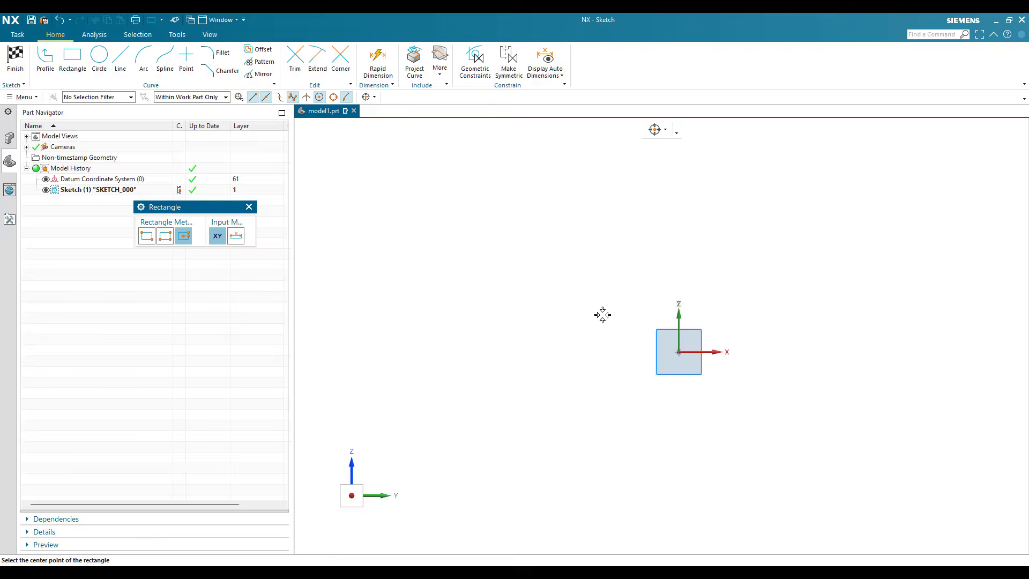
{"action": "scroll", "coordinate": [525, 278], "scroll_direction": "down", "scroll_amount": 3}
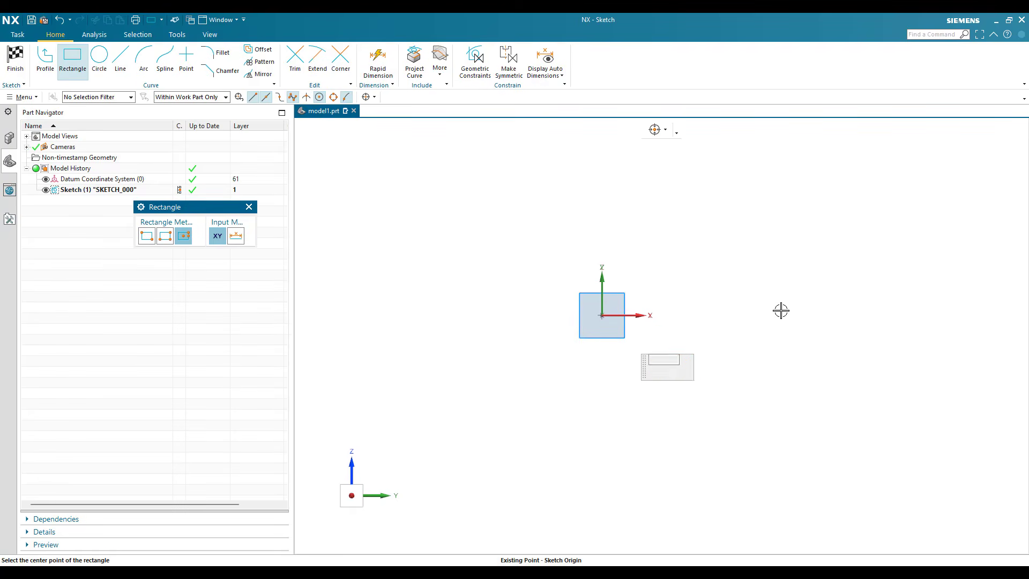
{"action": "left_click", "coordinate": [602, 315]}
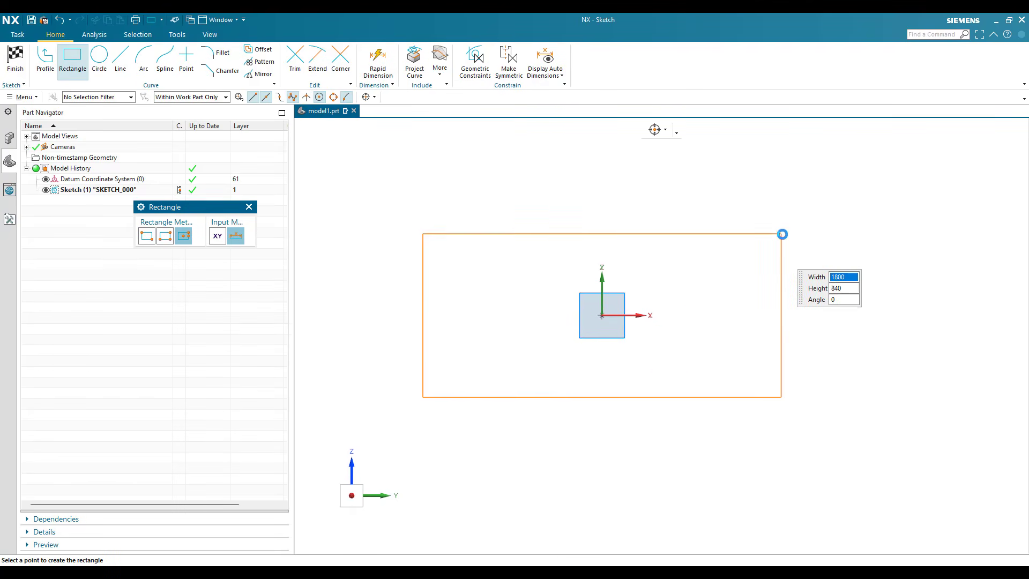
{"action": "left_click", "coordinate": [782, 233]}
- Sketch a circle about 460 in diameter centred on the rectangle's upper-right corner
{"action": "key", "text": "o"}
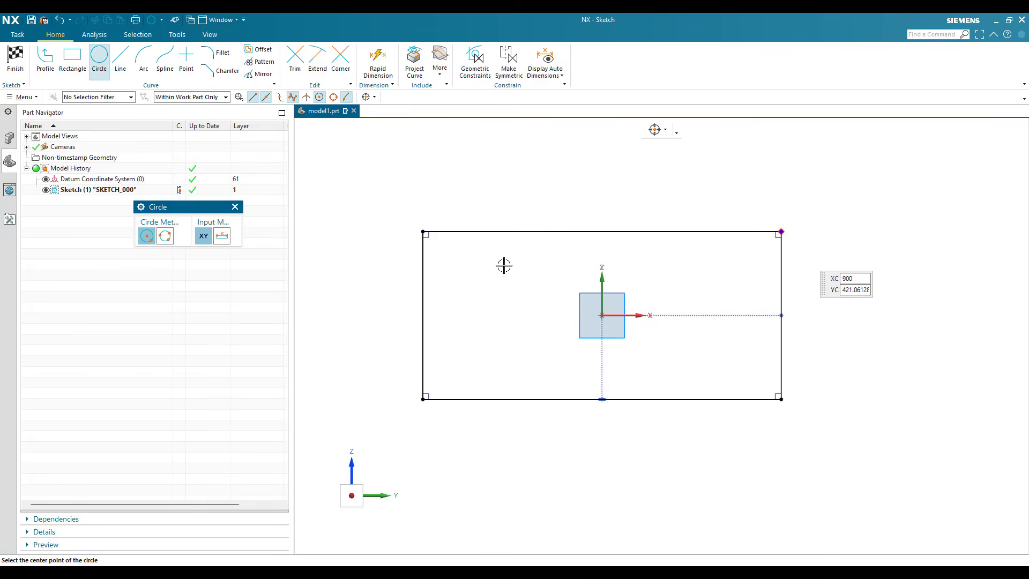
{"action": "left_click", "coordinate": [747, 260]}
{"action": "key", "text": "Escape"}
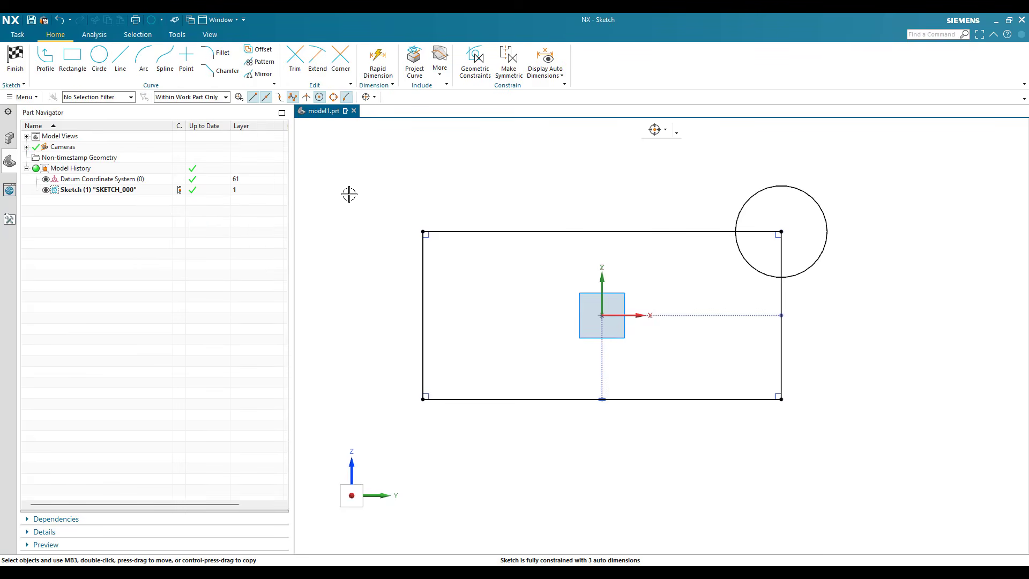
- Fillet the rectangle's upper-left corner with a radius of about 385
{"action": "scroll", "coordinate": [383, 279], "scroll_direction": "up", "scroll_amount": 1}
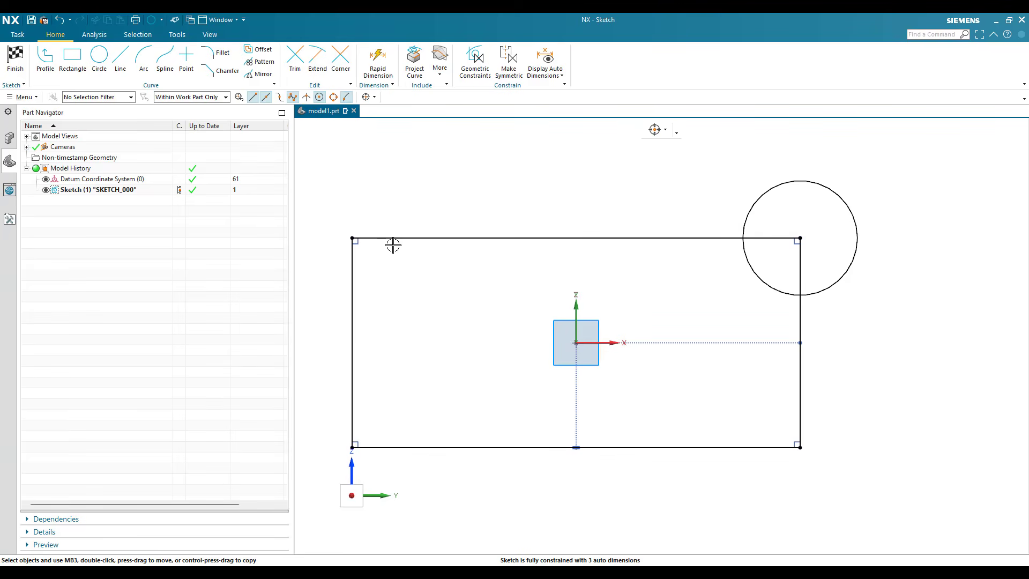
{"action": "key", "text": "f"}
{"action": "left_click", "coordinate": [349, 321]}
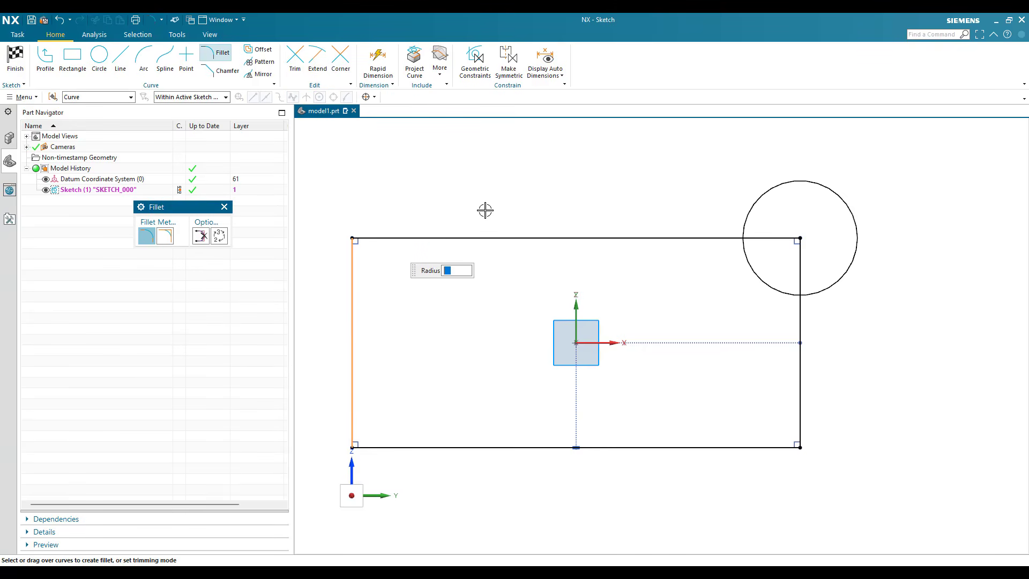
{"action": "left_click", "coordinate": [479, 201]}
{"action": "key", "text": "Escape"}
- Add a Rapid Dimension for the length of the rectangle's bottom edge, placed below it
{"action": "scroll", "coordinate": [418, 183], "scroll_direction": "down", "scroll_amount": 3}
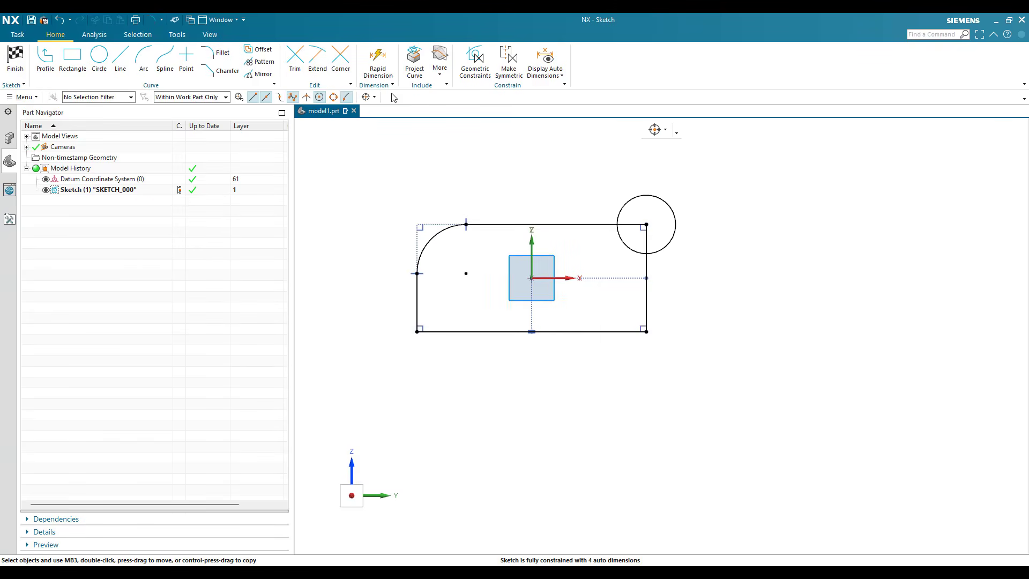
{"action": "scroll", "coordinate": [386, 75], "scroll_direction": "up", "scroll_amount": 4}
{"action": "scroll", "coordinate": [395, 140], "scroll_direction": "down", "scroll_amount": 2}
{"action": "key", "text": "d"}
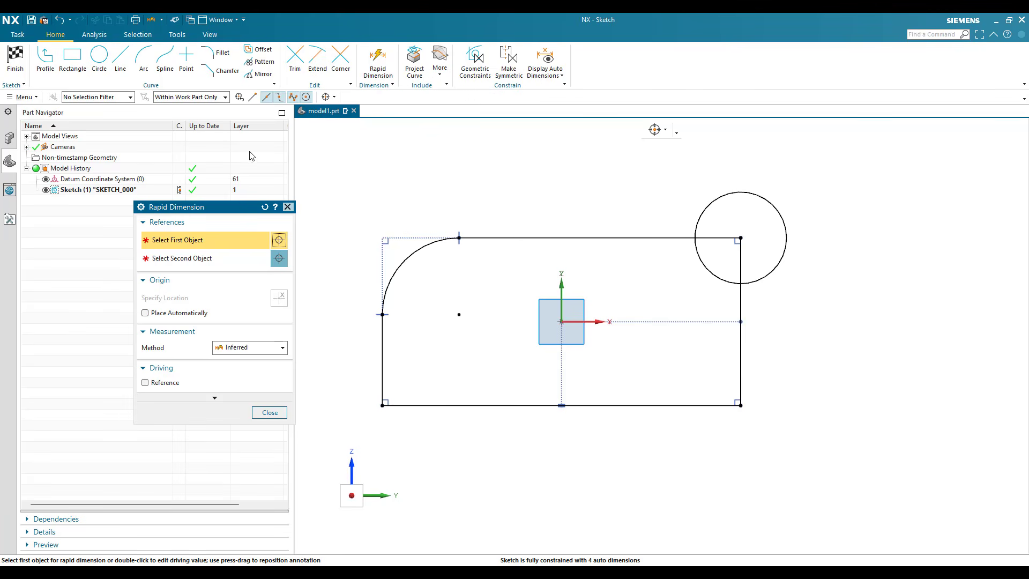
{"action": "left_click_drag", "start_coordinate": [215, 207], "coordinate": [220, 151]}
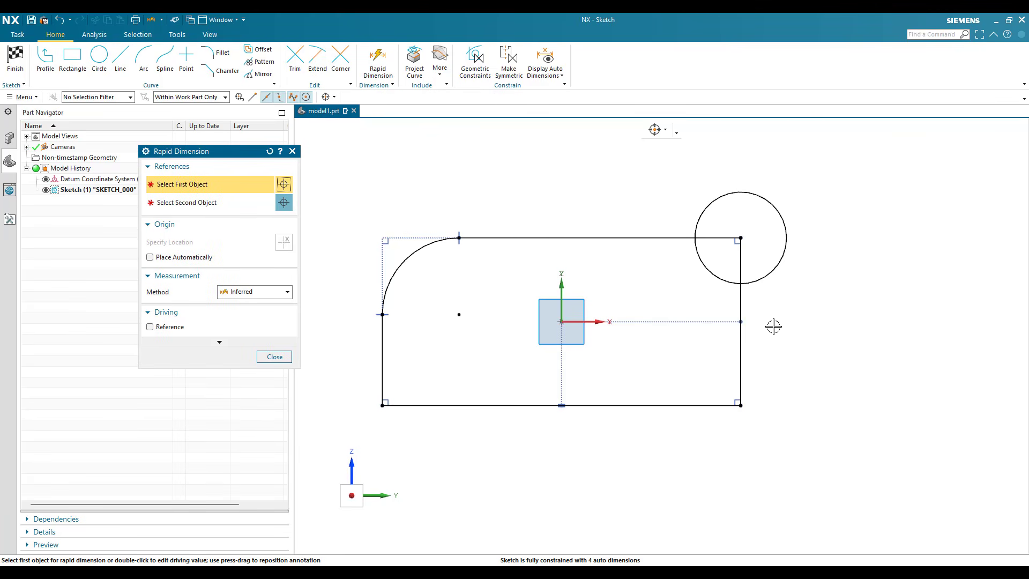
{"action": "scroll", "coordinate": [560, 202], "scroll_direction": "down", "scroll_amount": 2}
{"action": "scroll", "coordinate": [491, 349], "scroll_direction": "up", "scroll_amount": 3}
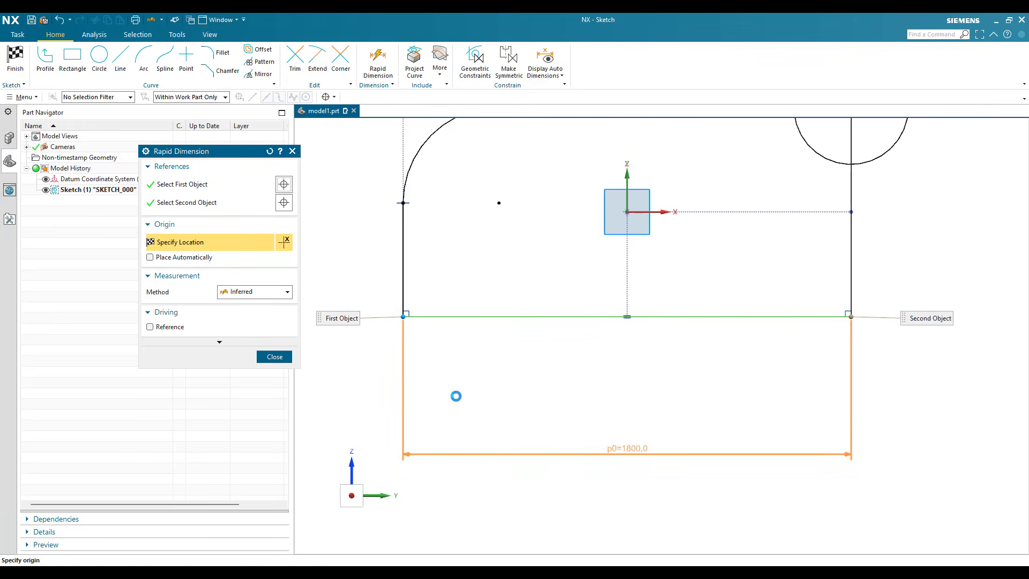
{"action": "left_click", "coordinate": [532, 349]}
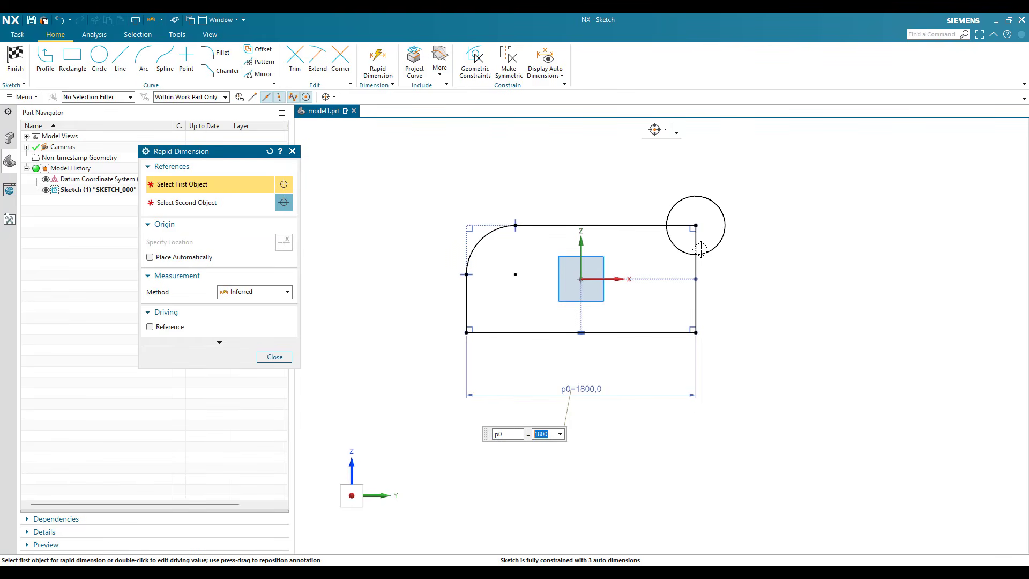
- Dimension the diameter of the circle at the upper-right corner, placing it outside the circle
{"action": "scroll", "coordinate": [706, 232], "scroll_direction": "up", "scroll_amount": 5}
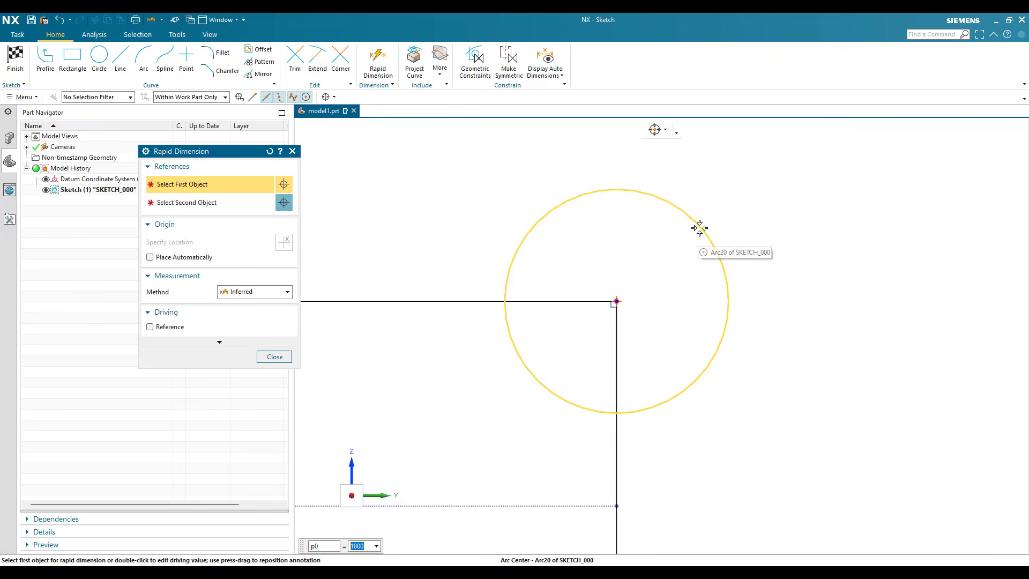
{"action": "left_click", "coordinate": [751, 327]}
{"action": "left_click", "coordinate": [751, 326]}
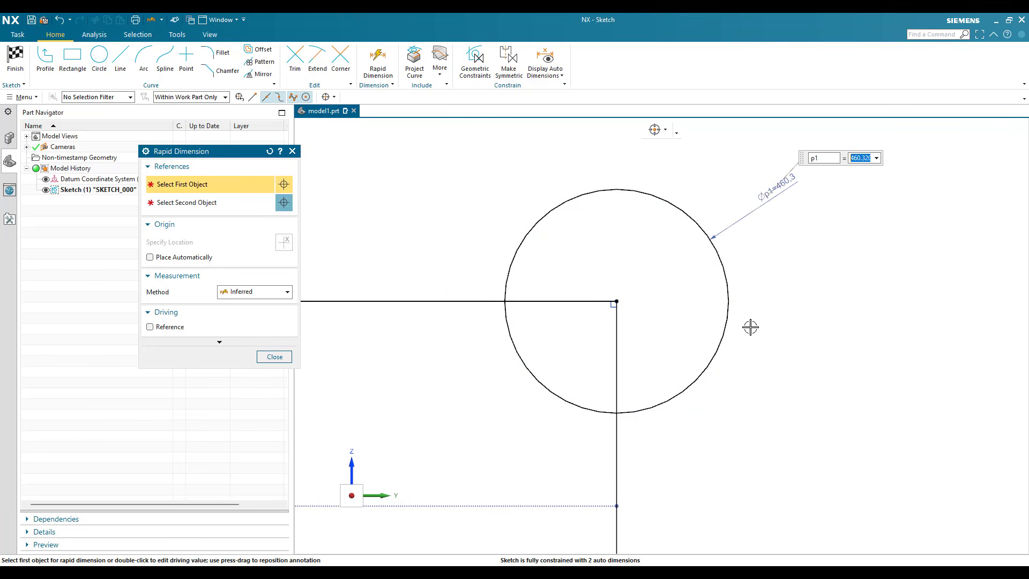
- Dimension the radius of the upper-left fillet arc, placing it outside the profile
{"action": "scroll", "coordinate": [750, 324], "scroll_direction": "down", "scroll_amount": 2}
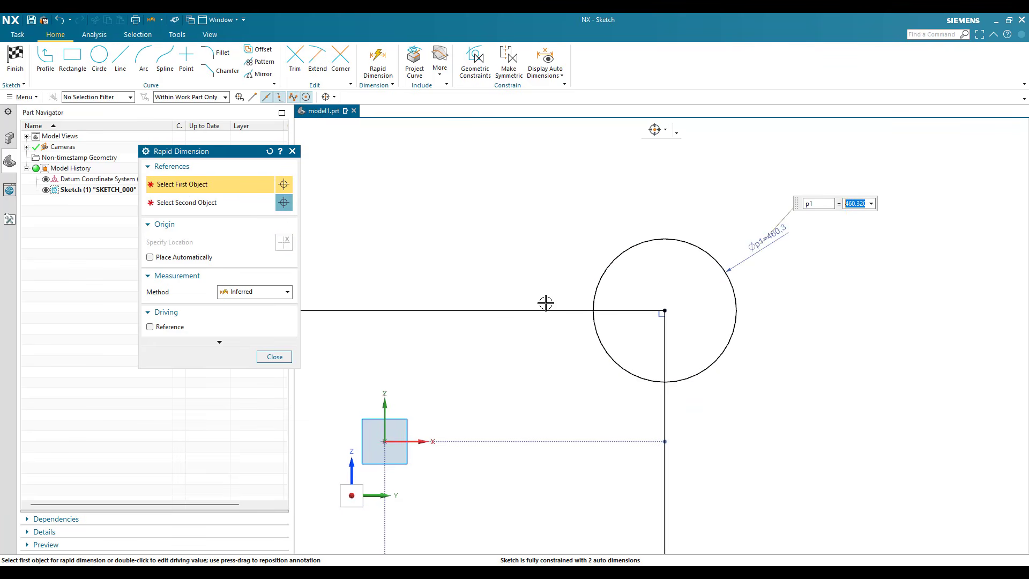
{"action": "scroll", "coordinate": [461, 352], "scroll_direction": "down", "scroll_amount": 3}
{"action": "scroll", "coordinate": [467, 315], "scroll_direction": "up", "scroll_amount": 5}
{"action": "scroll", "coordinate": [471, 292], "scroll_direction": "down", "scroll_amount": 3}
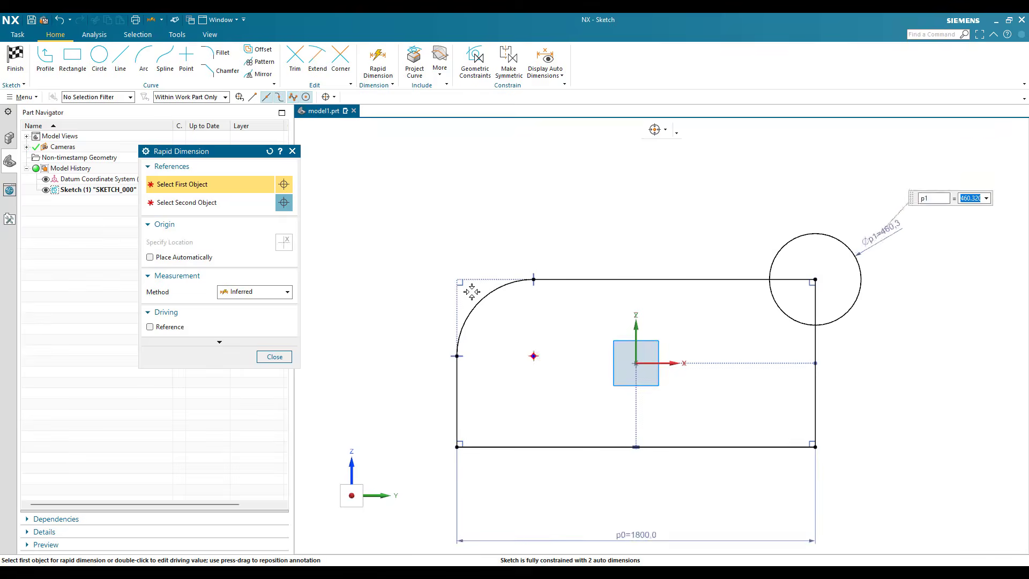
{"action": "scroll", "coordinate": [468, 298], "scroll_direction": "up", "scroll_amount": 3}
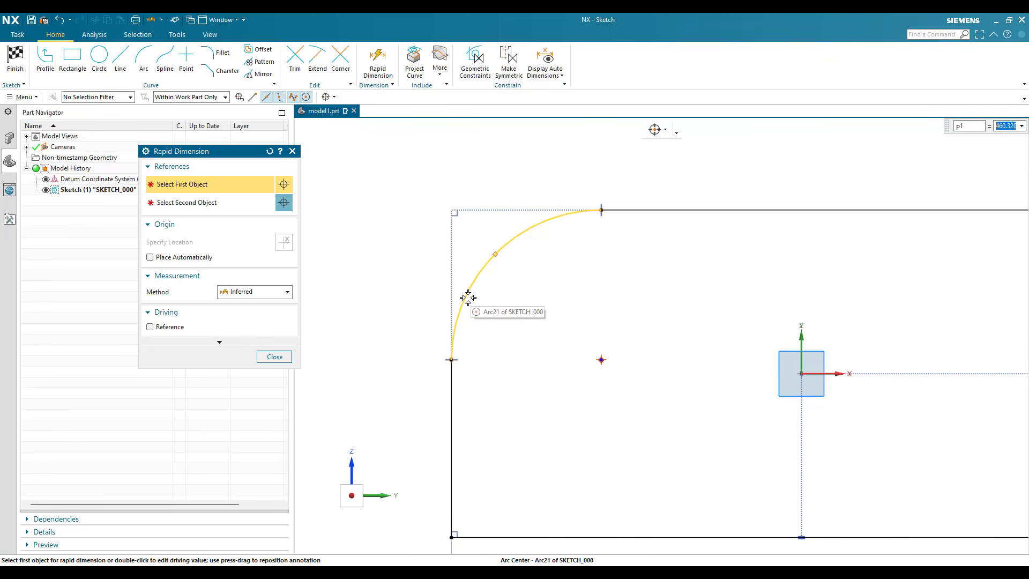
{"action": "left_click", "coordinate": [404, 202]}
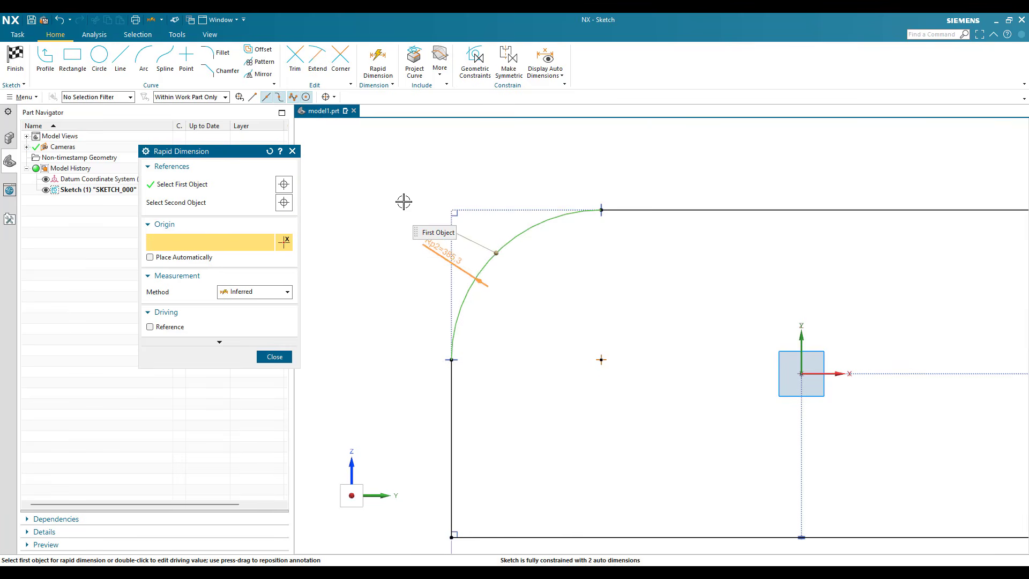
{"action": "left_click", "coordinate": [496, 280]}
- Sketch a slanted line from the top edge near the fillet, rising to the right at about 29° to a height of about 625
{"action": "scroll", "coordinate": [549, 358], "scroll_direction": "down", "scroll_amount": 5}
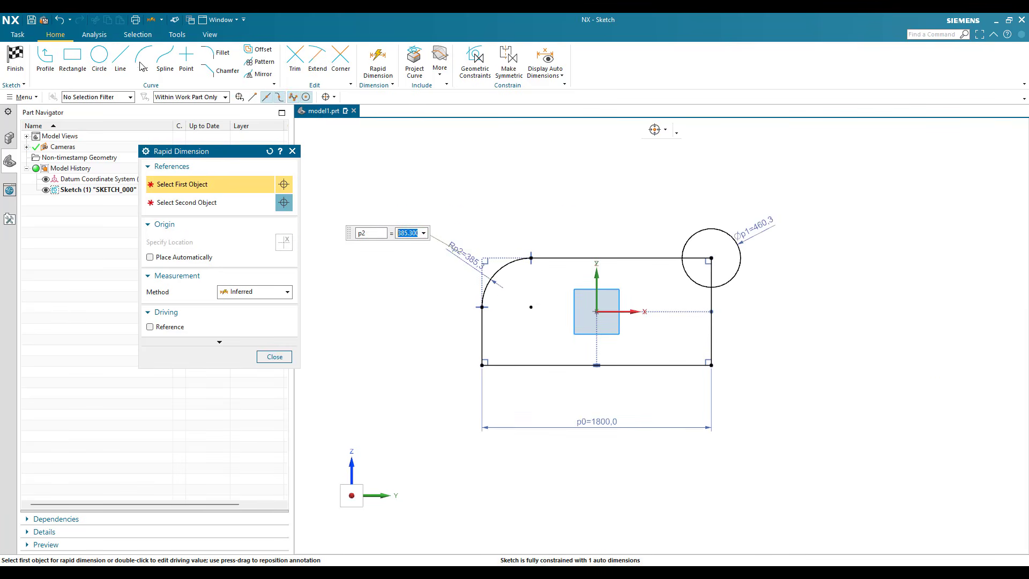
{"action": "left_click", "coordinate": [161, 73]}
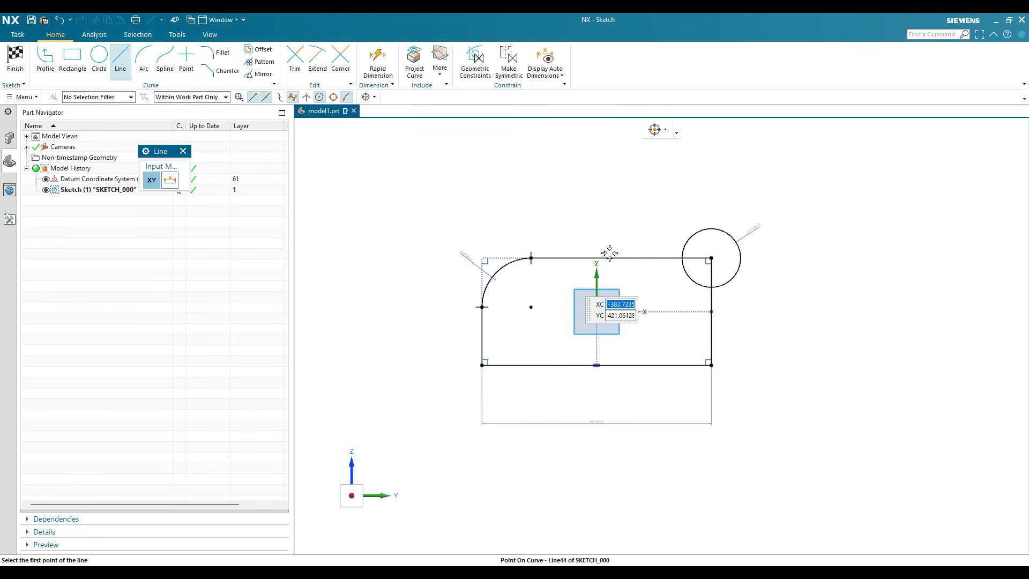
{"action": "left_click", "coordinate": [547, 258]}
{"action": "left_click", "coordinate": [692, 178]}
{"action": "key", "text": "Escape"}
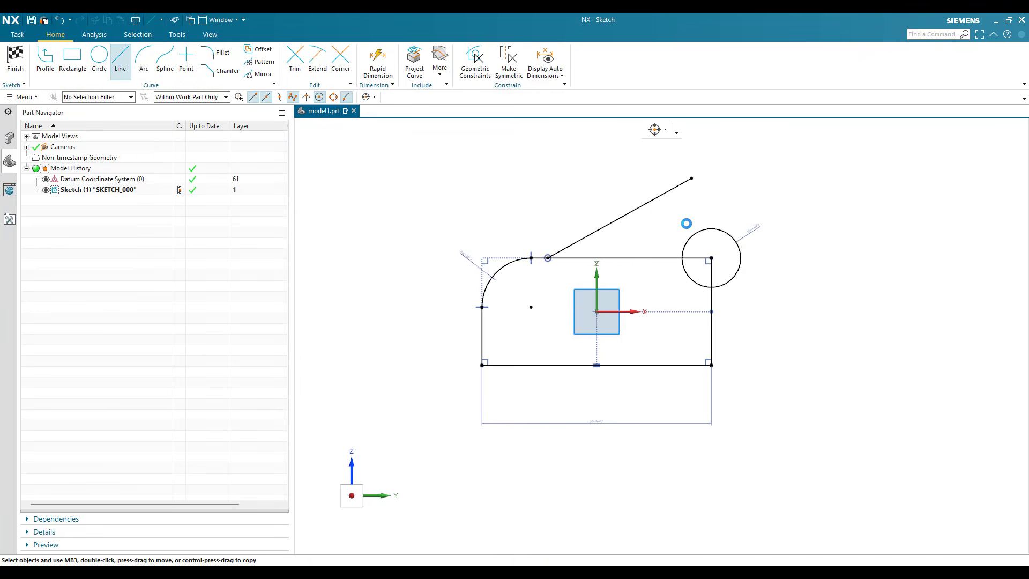
- Try to dimension the slanted line against the top edge by picking the line's free upper endpoint
{"action": "key", "text": "d"}
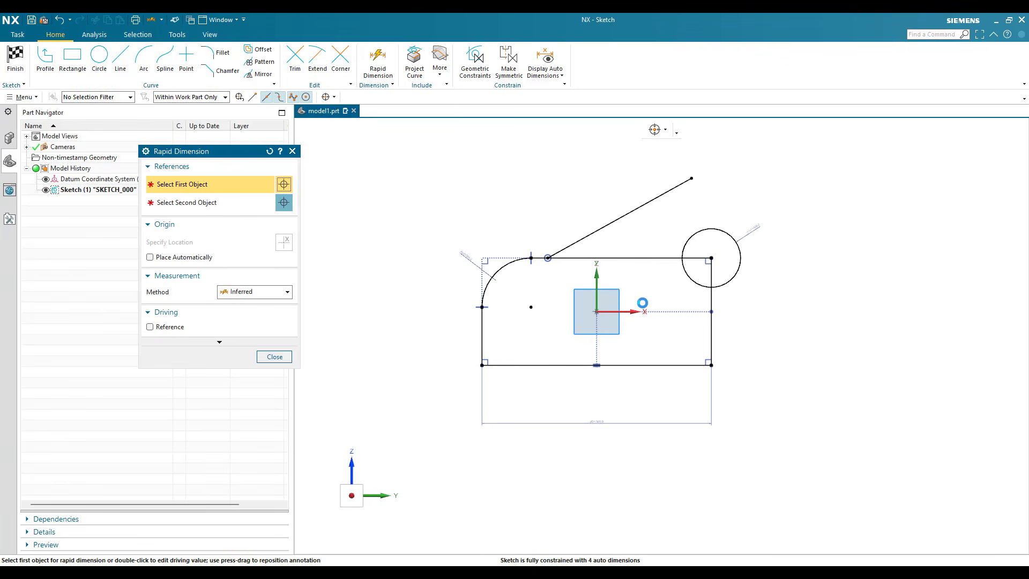
{"action": "scroll", "coordinate": [643, 298], "scroll_direction": "up", "scroll_amount": 4}
{"action": "left_click", "coordinate": [599, 326]}
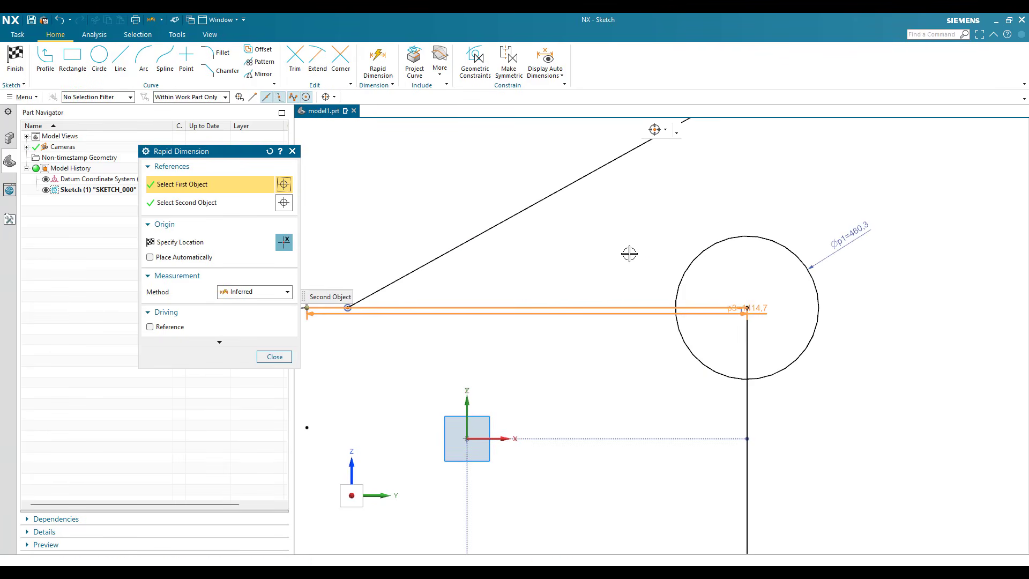
{"action": "scroll", "coordinate": [621, 236], "scroll_direction": "down", "scroll_amount": 3}
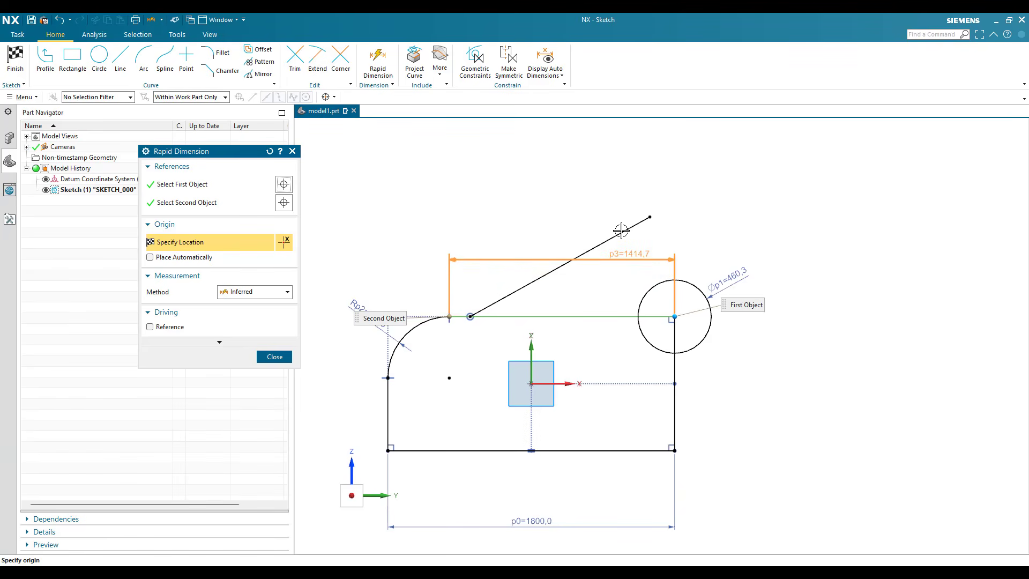
{"action": "left_click", "coordinate": [621, 232]}
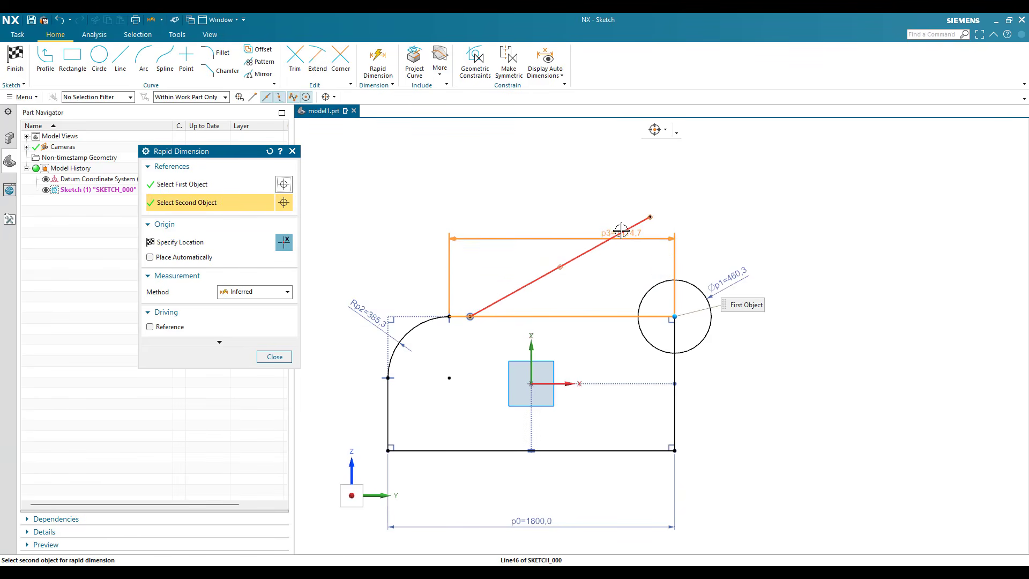
{"action": "left_click", "coordinate": [649, 217]}
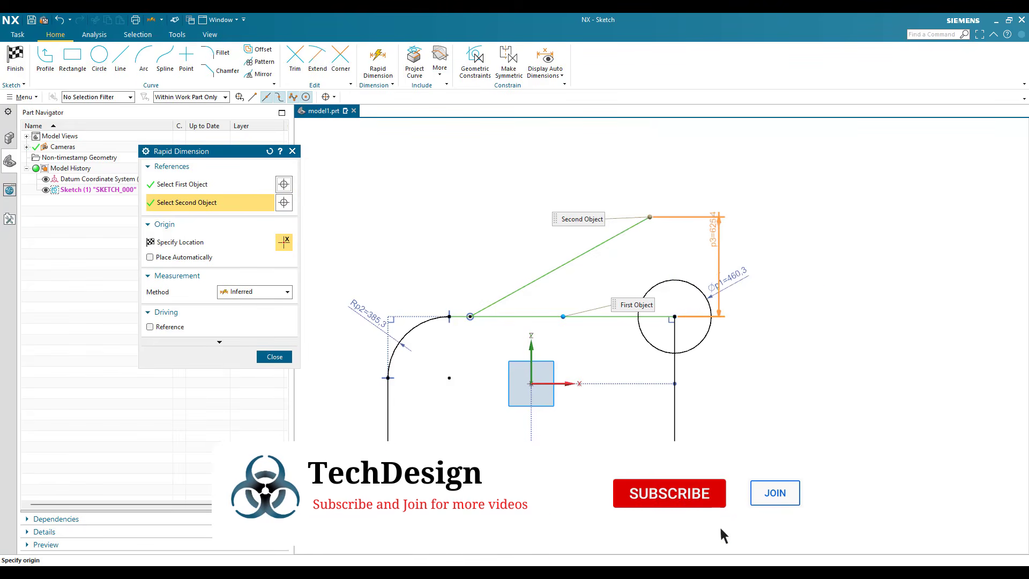
{"action": "left_click", "coordinate": [834, 267]}
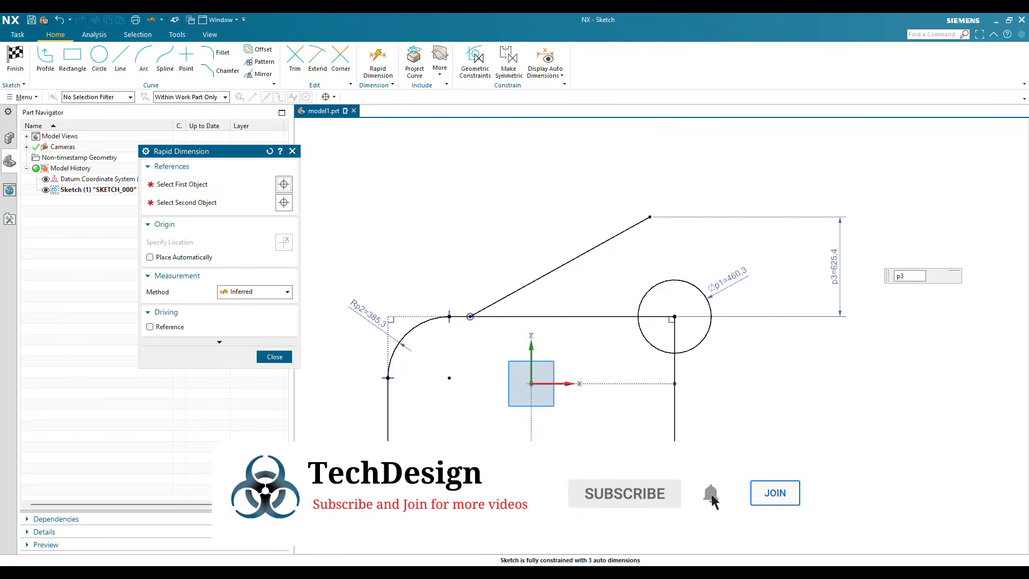
{"action": "key", "text": "Escape"}
{"action": "key", "text": "Escape"}
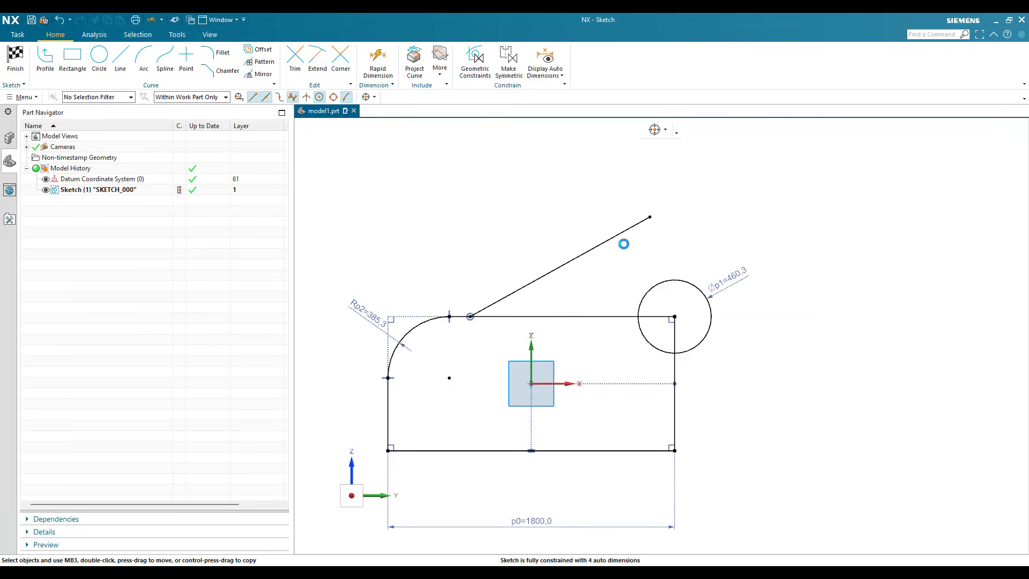
- Dimension the angle between the top edge and the slanted line, placing it between them
{"action": "key", "text": "d"}
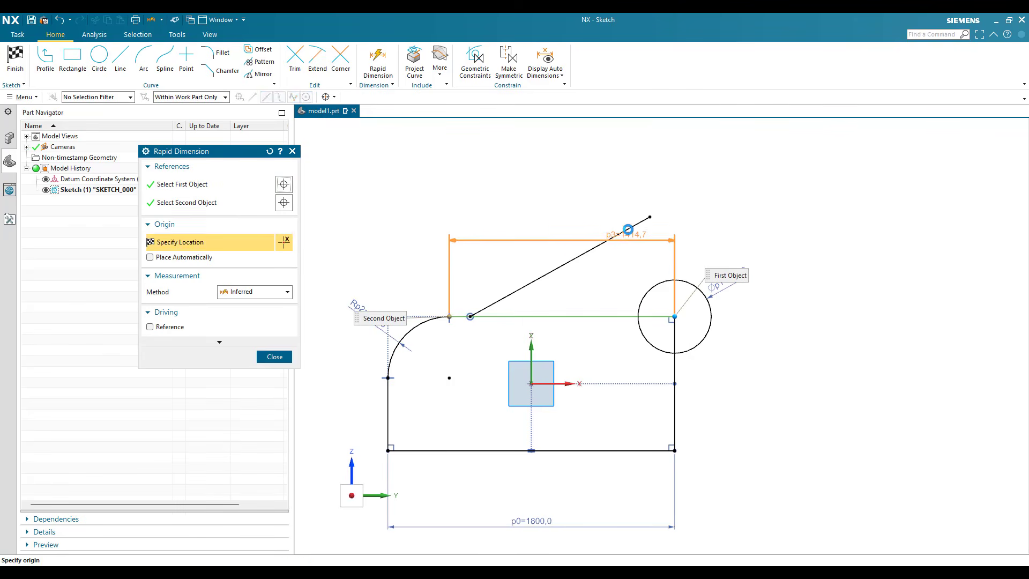
{"action": "left_click", "coordinate": [620, 296]}
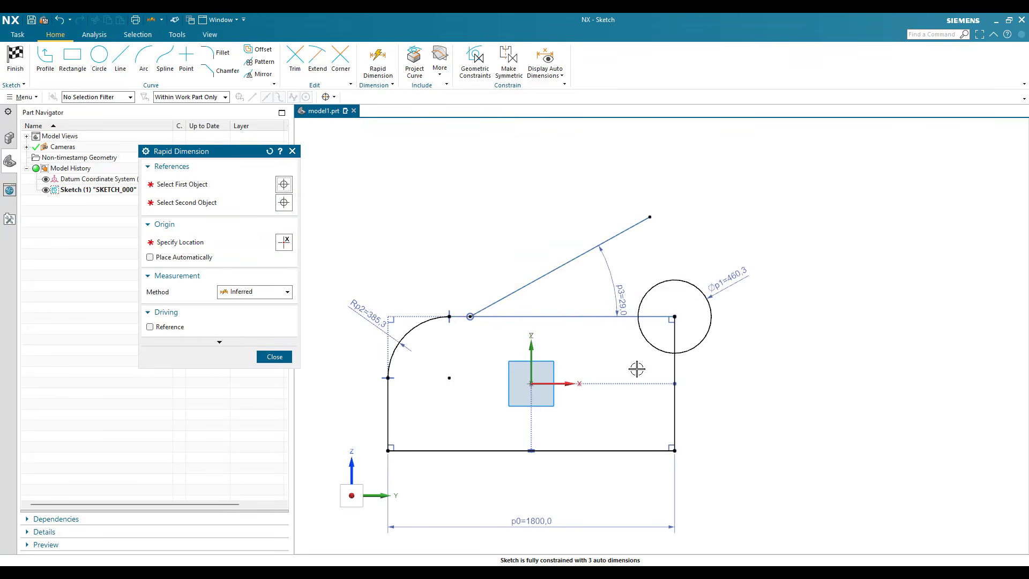
{"action": "key", "text": "Escape"}
{"action": "scroll", "coordinate": [604, 372], "scroll_direction": "down", "scroll_amount": 3}
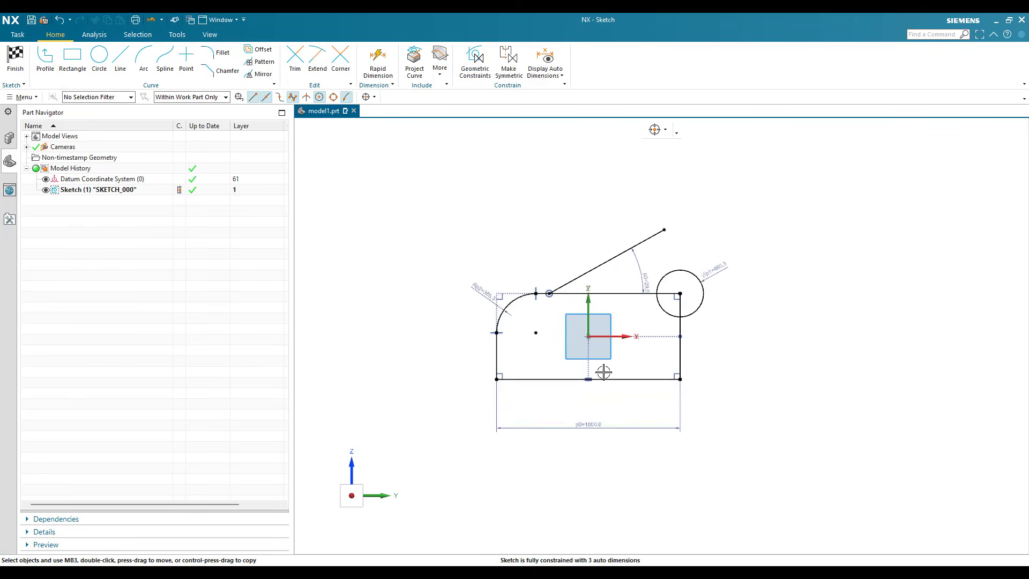
{"action": "scroll", "coordinate": [611, 381], "scroll_direction": "up", "scroll_amount": 4}
{"action": "scroll", "coordinate": [713, 208], "scroll_direction": "down", "scroll_amount": 2}
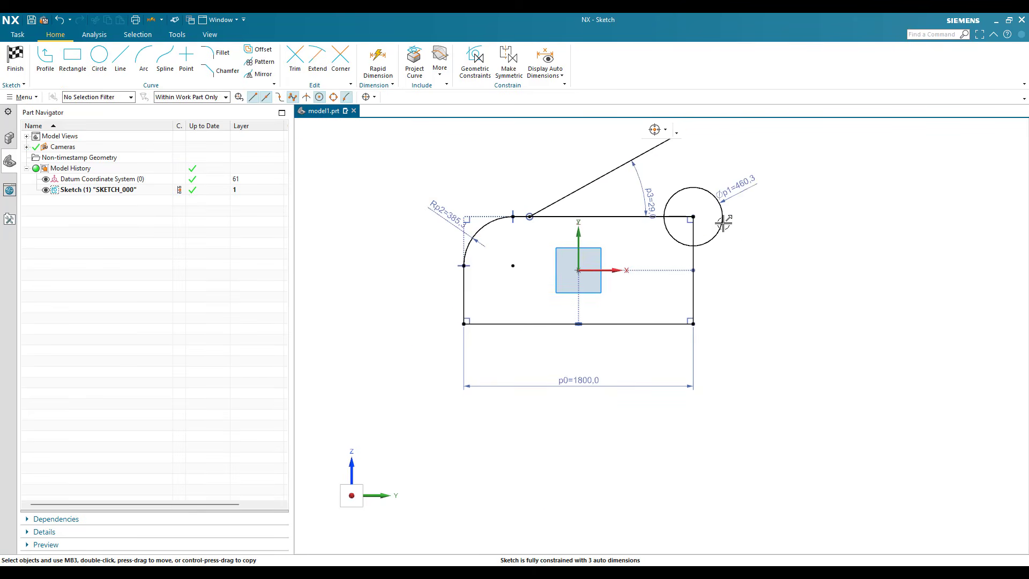
{"action": "scroll", "coordinate": [722, 261], "scroll_direction": "up", "scroll_amount": 3}
{"action": "scroll", "coordinate": [494, 260], "scroll_direction": "down", "scroll_amount": 2}
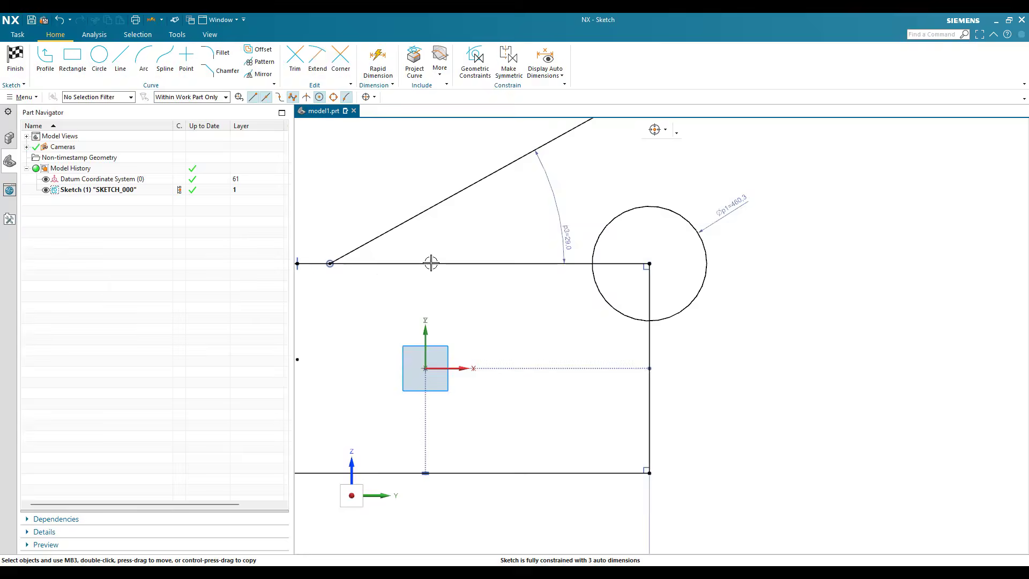
{"action": "scroll", "coordinate": [577, 202], "scroll_direction": "down", "scroll_amount": 2}
{"action": "scroll", "coordinate": [577, 202], "scroll_direction": "up", "scroll_amount": 2}
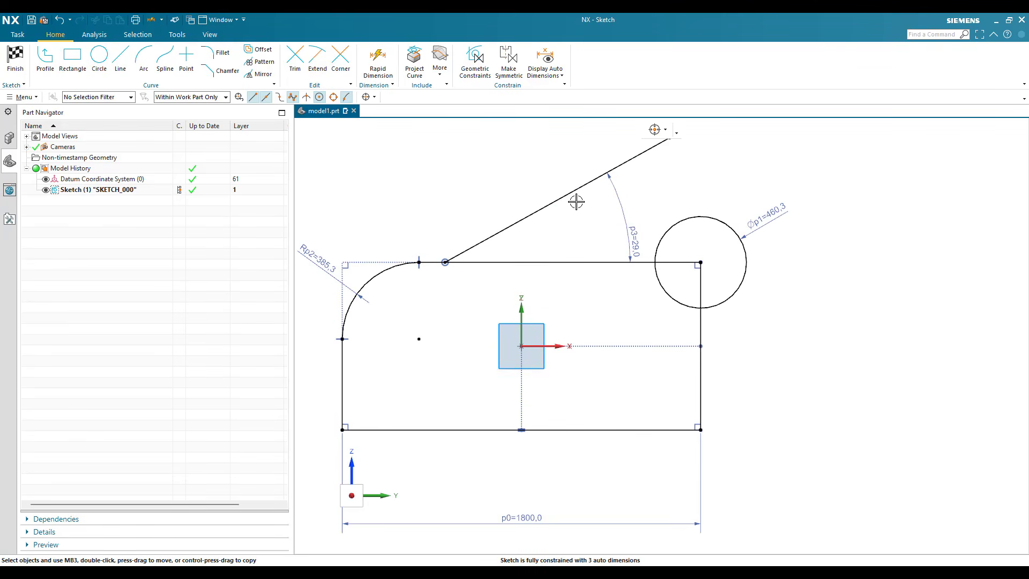
{"action": "scroll", "coordinate": [576, 202], "scroll_direction": "down", "scroll_amount": 2}
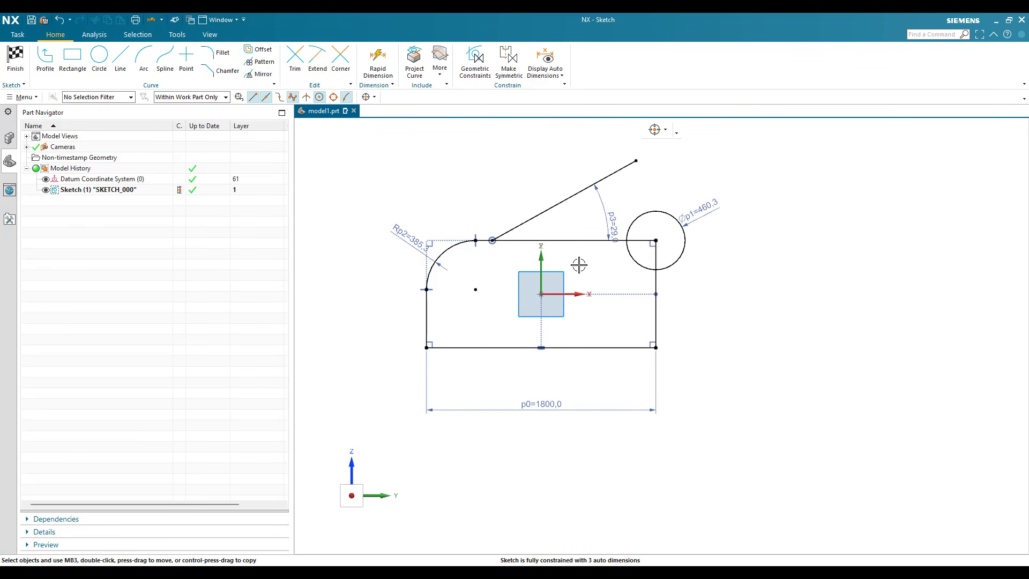
- Dimension the slanted line's length between its endpoints, placing the dimension parallel to the line above it
{"action": "scroll", "coordinate": [661, 222], "scroll_direction": "up", "scroll_amount": 2}
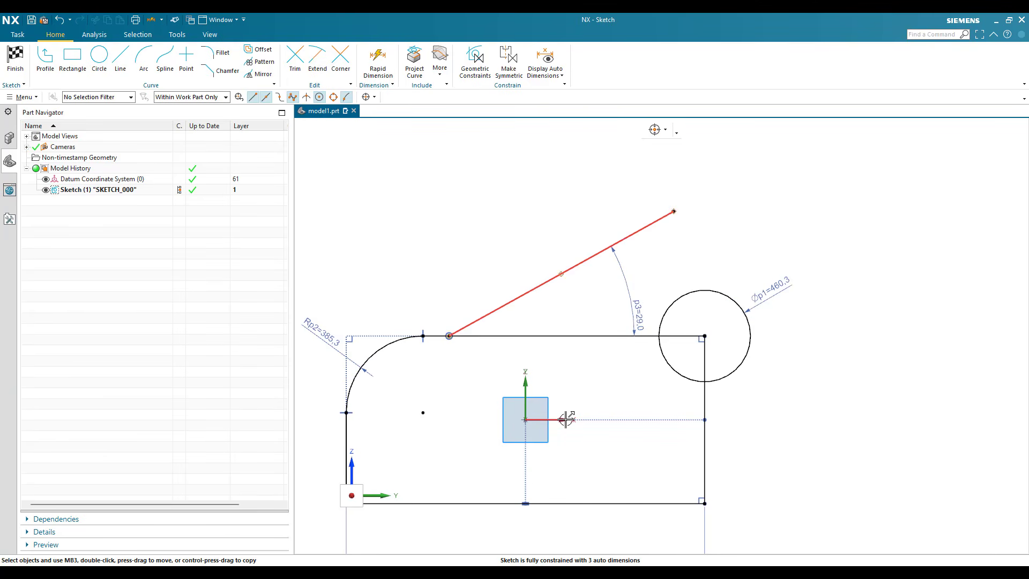
{"action": "scroll", "coordinate": [567, 282], "scroll_direction": "down", "scroll_amount": 3}
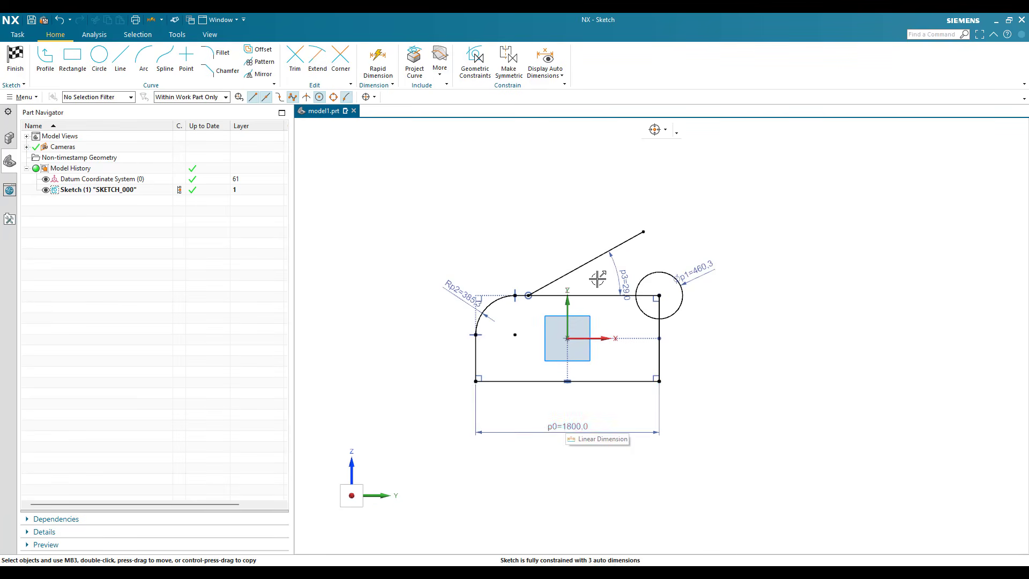
{"action": "scroll", "coordinate": [453, 350], "scroll_direction": "up", "scroll_amount": 5}
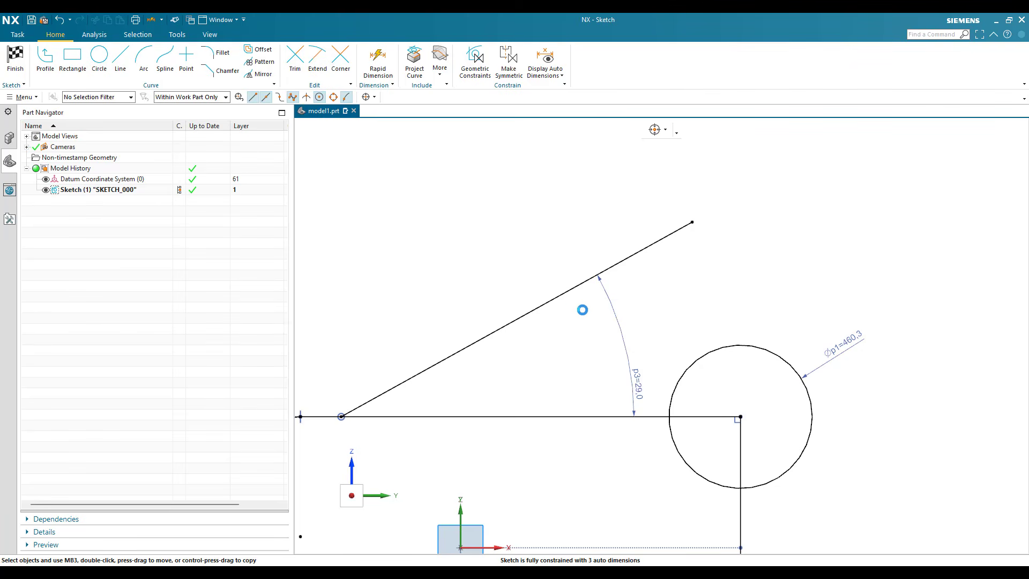
{"action": "key", "text": "d"}
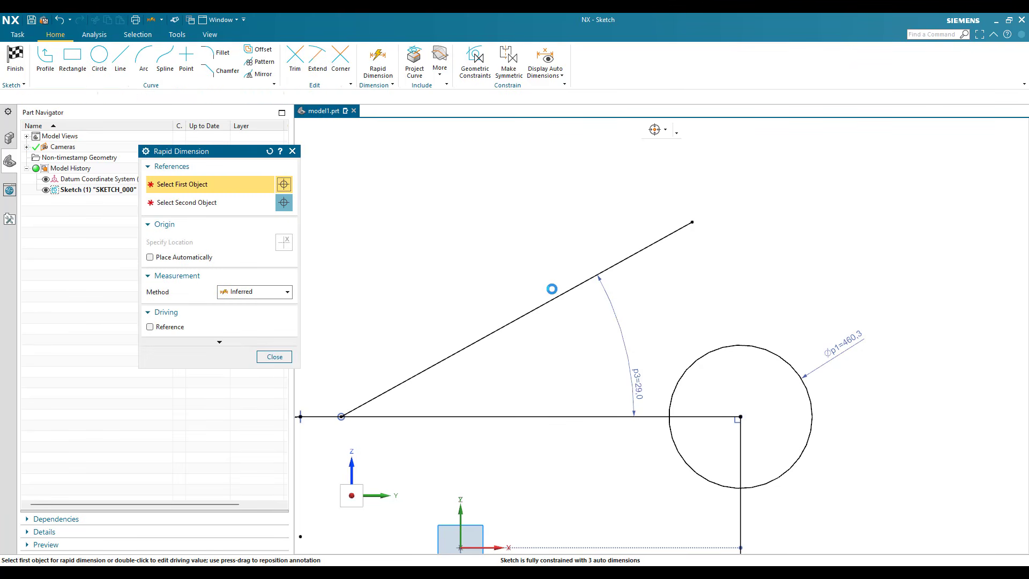
{"action": "left_click", "coordinate": [551, 292]}
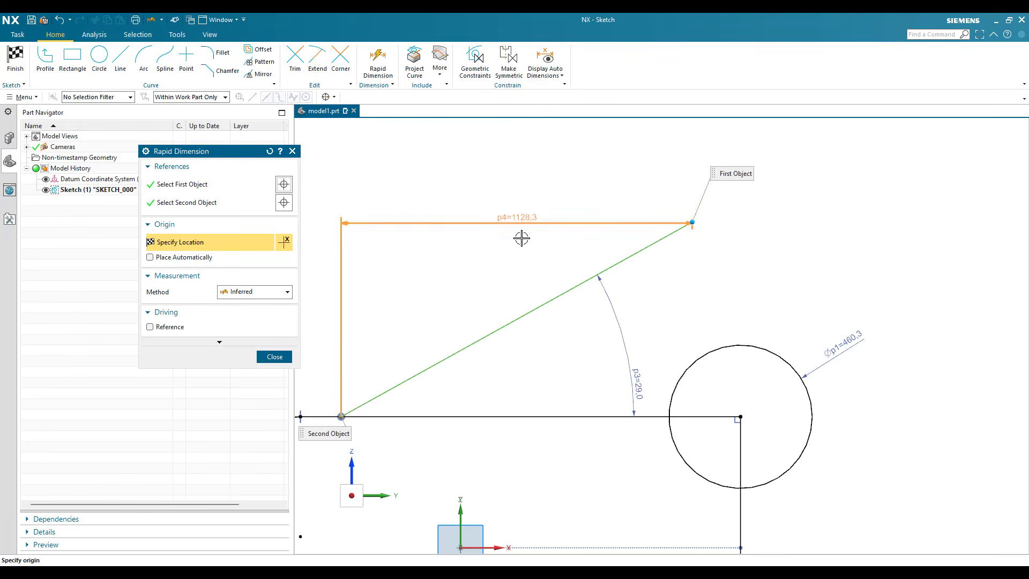
{"action": "scroll", "coordinate": [521, 238], "scroll_direction": "down", "scroll_amount": 4}
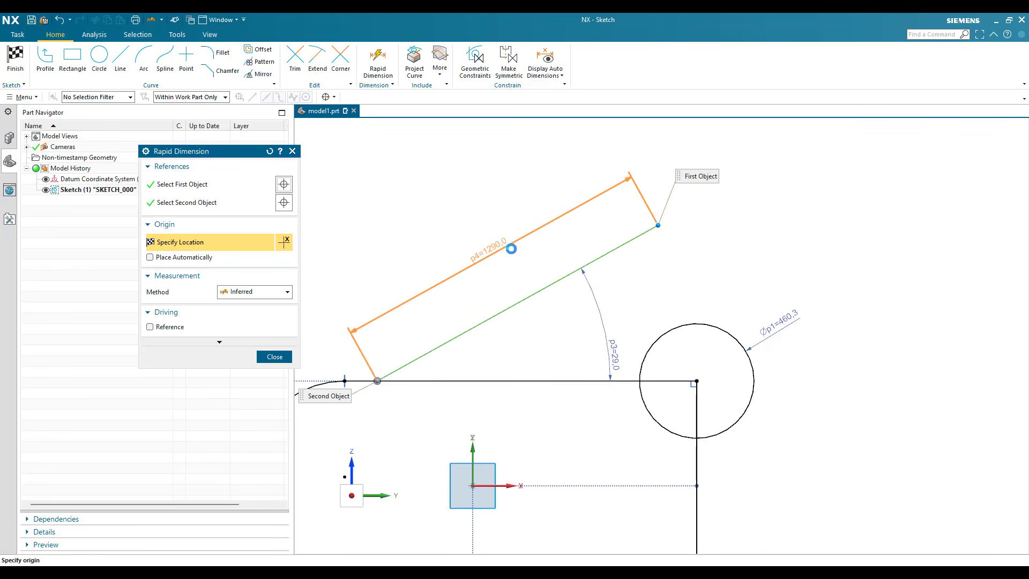
{"action": "left_click", "coordinate": [514, 247]}
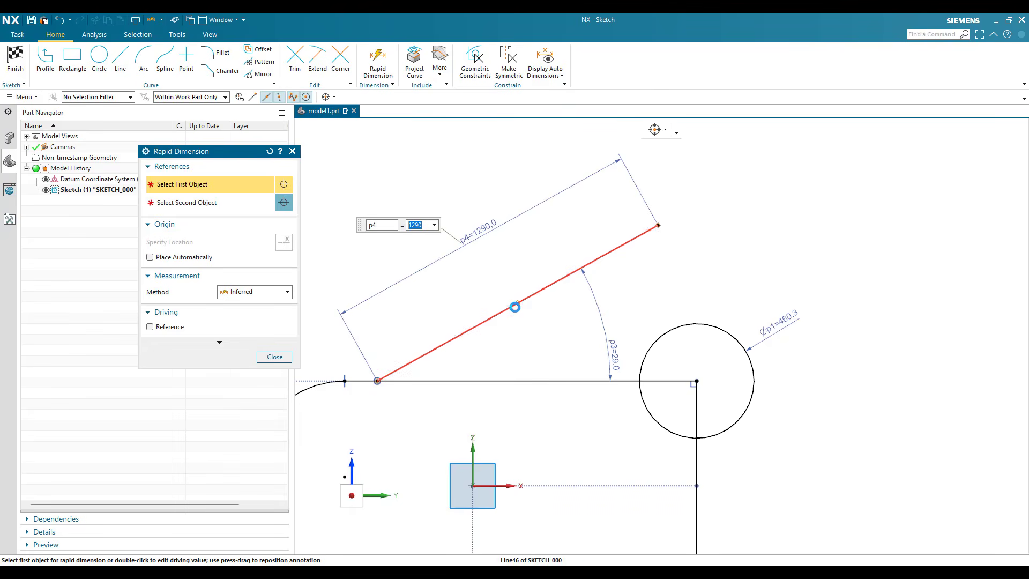
- Dimension the slanted line's horizontal extent above it and its vertical extent beside it
{"action": "left_click", "coordinate": [516, 304]}
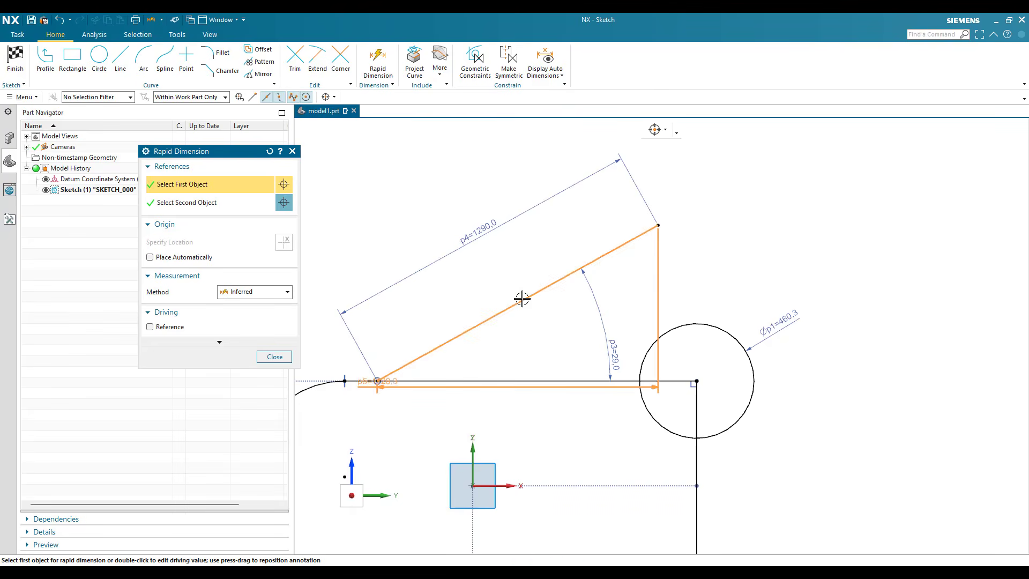
{"action": "left_click", "coordinate": [324, 288]}
{"action": "left_click", "coordinate": [525, 298]}
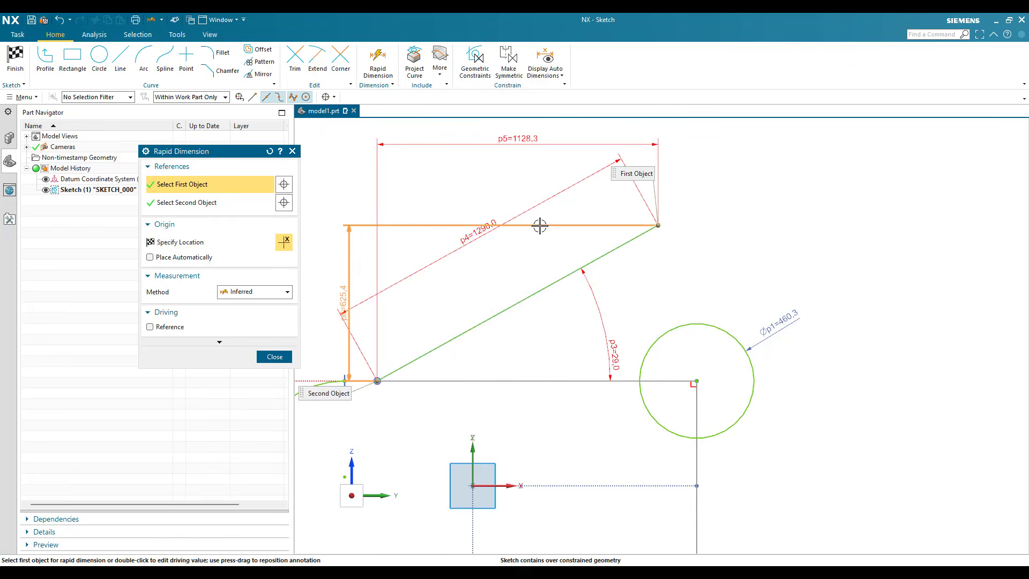
{"action": "left_click", "coordinate": [340, 310]}
{"action": "key", "text": "Escape"}
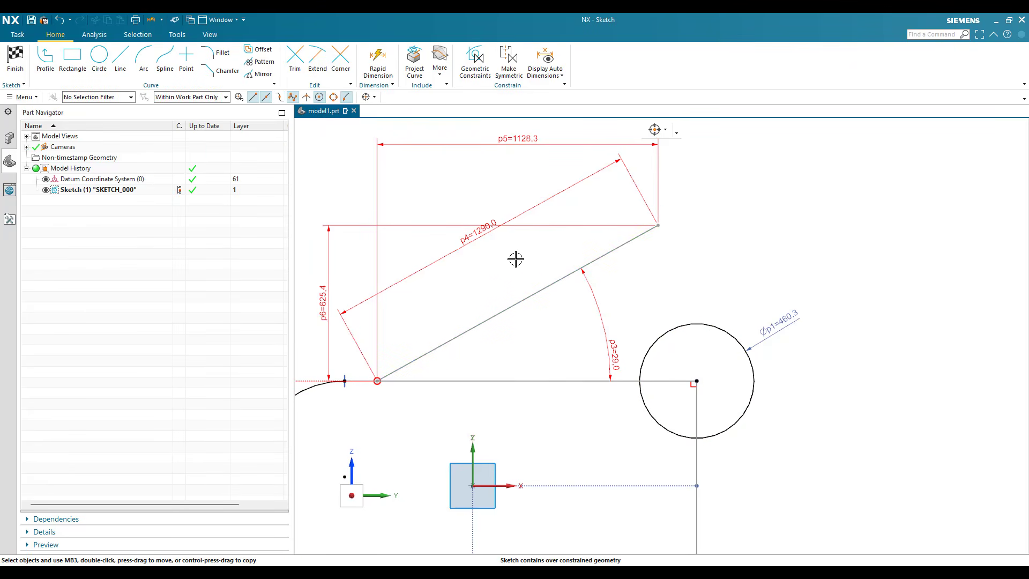
- Undo the slanted line's aligned, horizontal and vertical dimensions
{"action": "key", "text": "ctrl+z"}
{"action": "key", "text": "ctrl+z"}
{"action": "key", "text": "ctrl+z"}
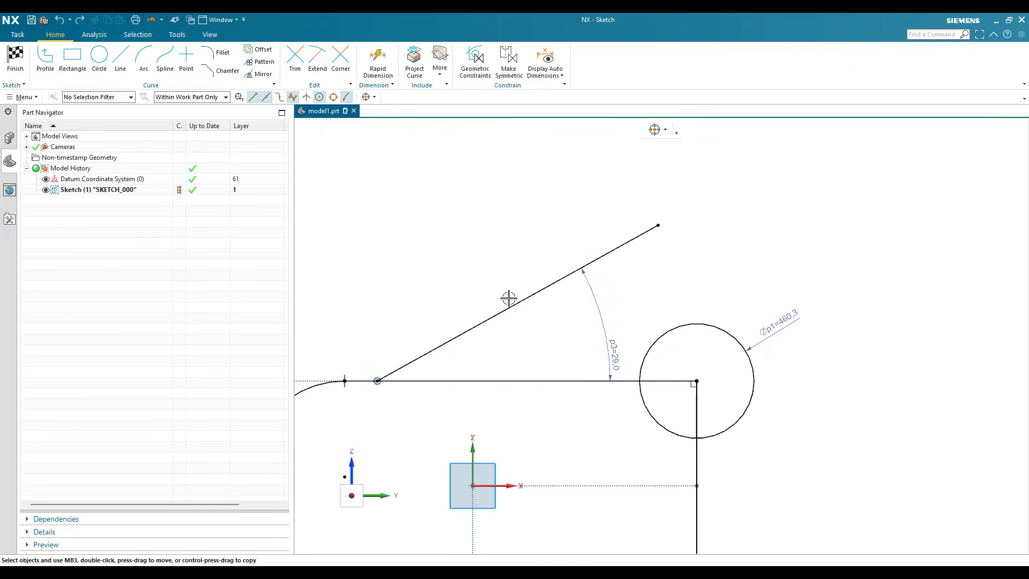
- Open the Geometric Constraints tool and examine the available constraint types
{"action": "key", "text": "ctrl+f"}
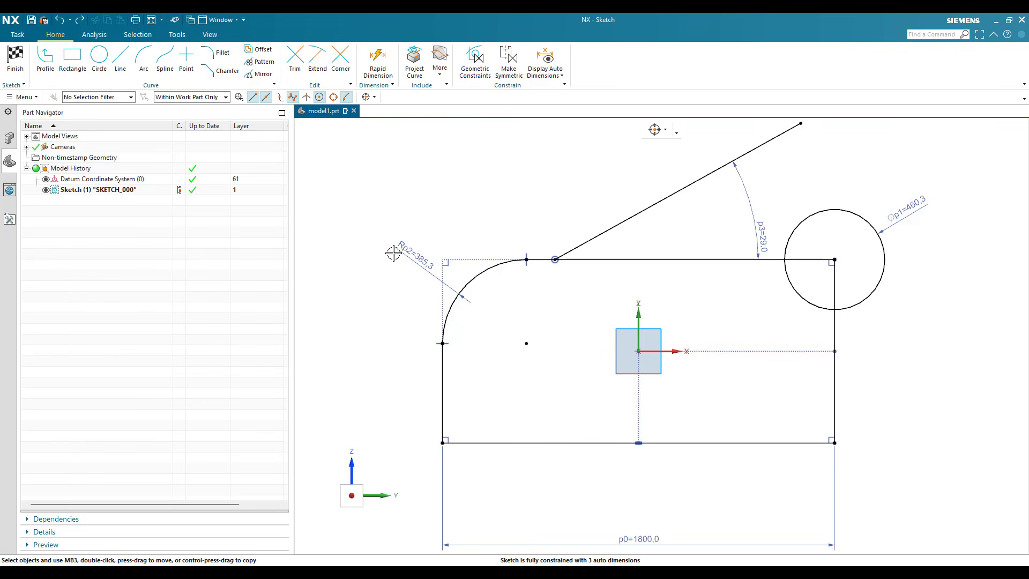
{"action": "key", "text": "ctrl+f"}
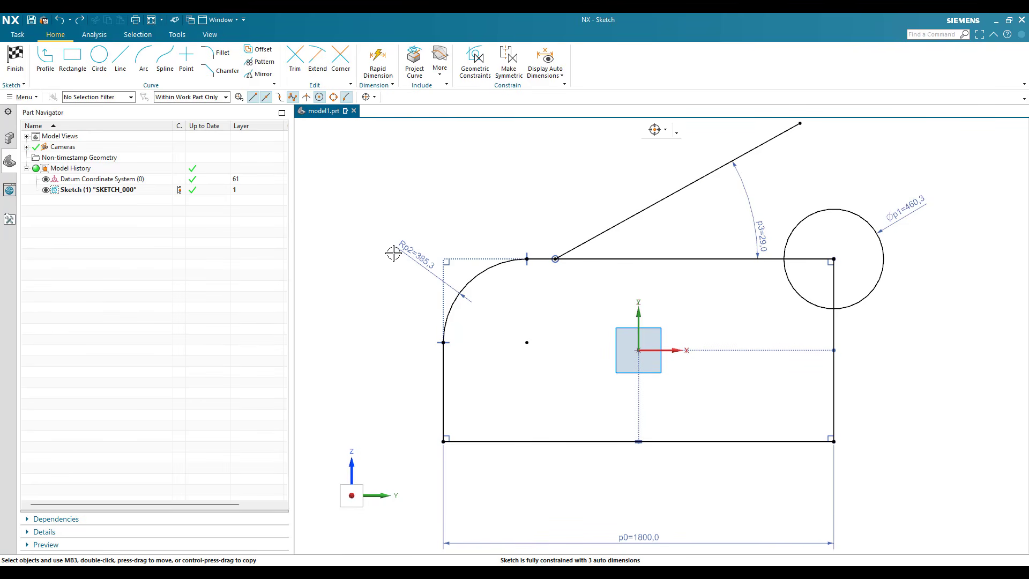
{"action": "scroll", "coordinate": [393, 253], "scroll_direction": "down", "scroll_amount": 3}
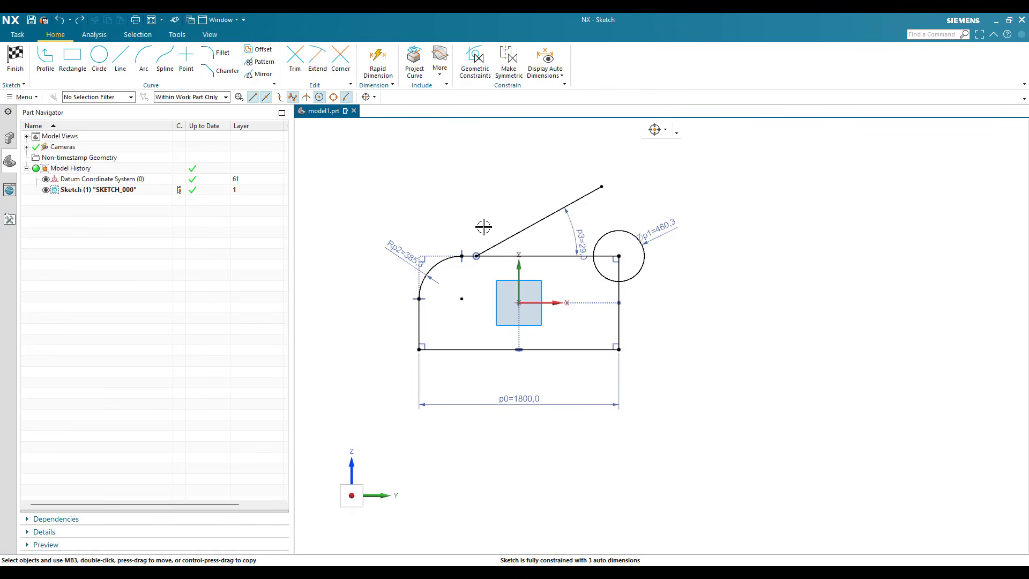
{"action": "key", "text": "c"}
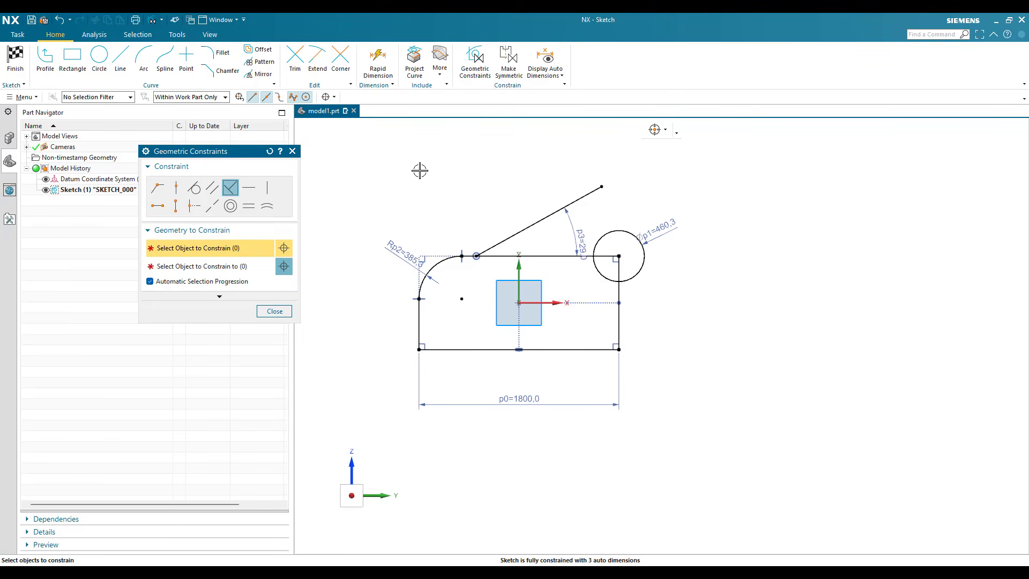
{"action": "key", "text": "Escape"}
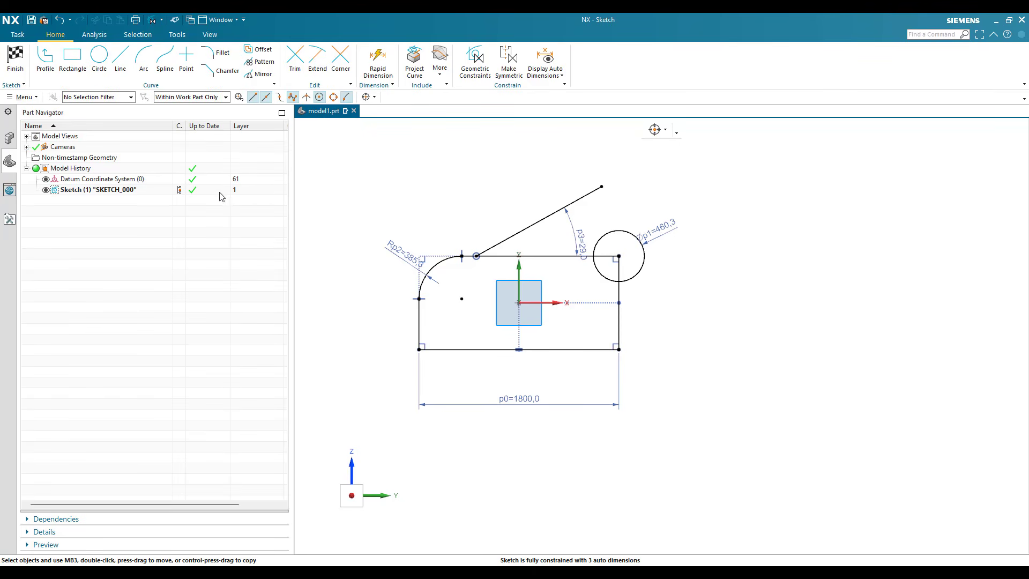
{"action": "key", "text": "c"}
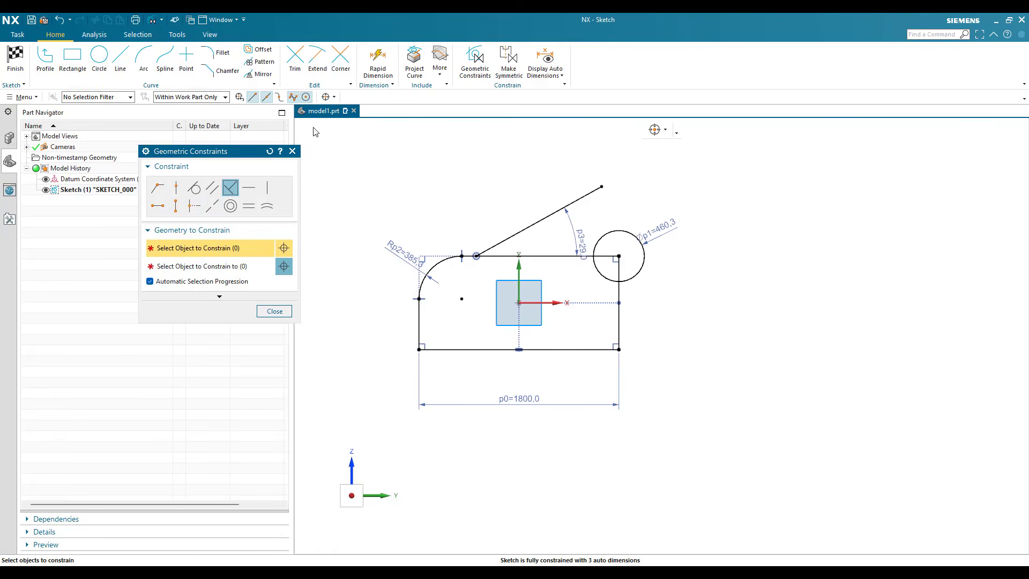
{"action": "key", "text": "Escape"}
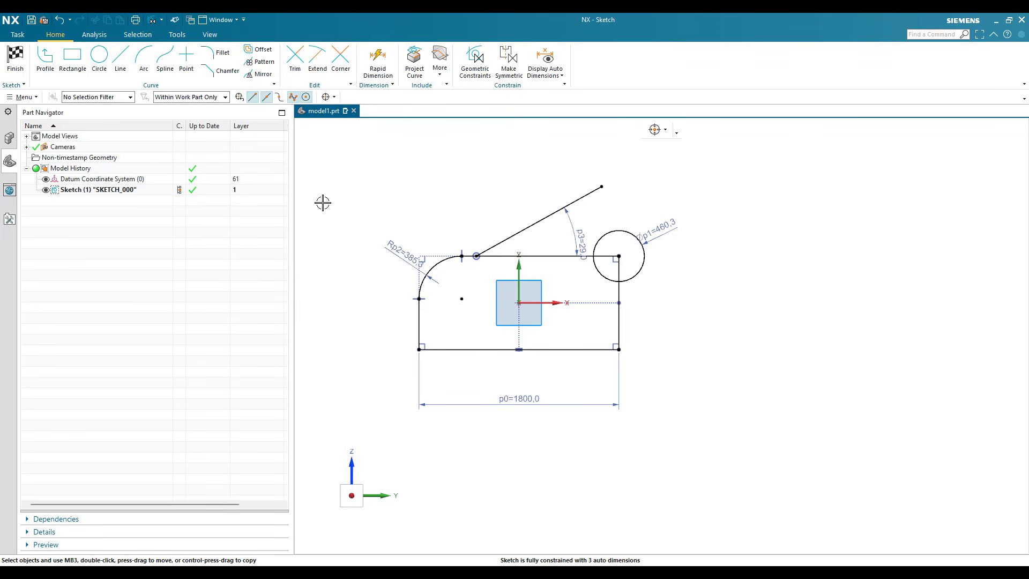
{"action": "key", "text": "c"}
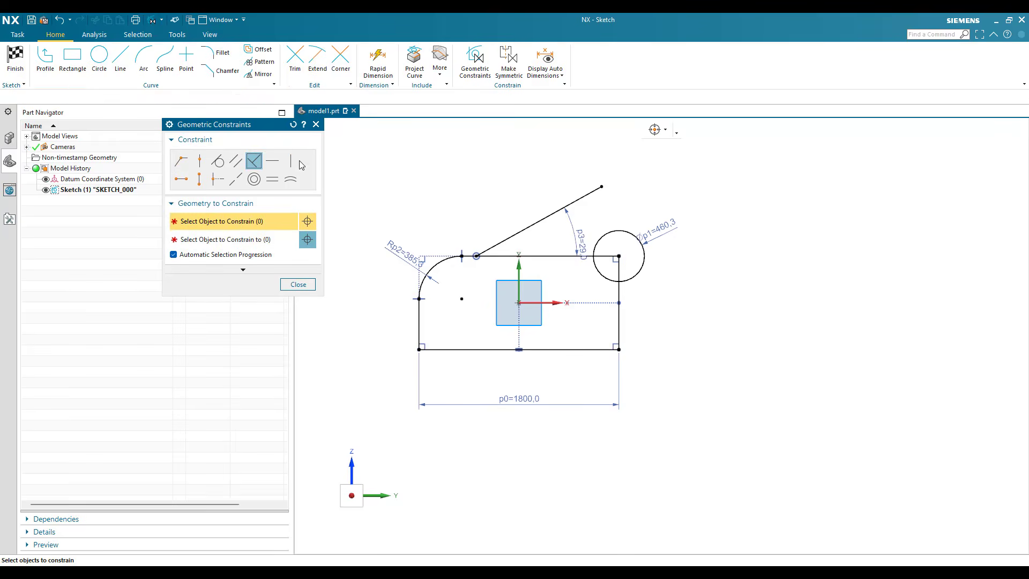
{"action": "left_click", "coordinate": [217, 161]}
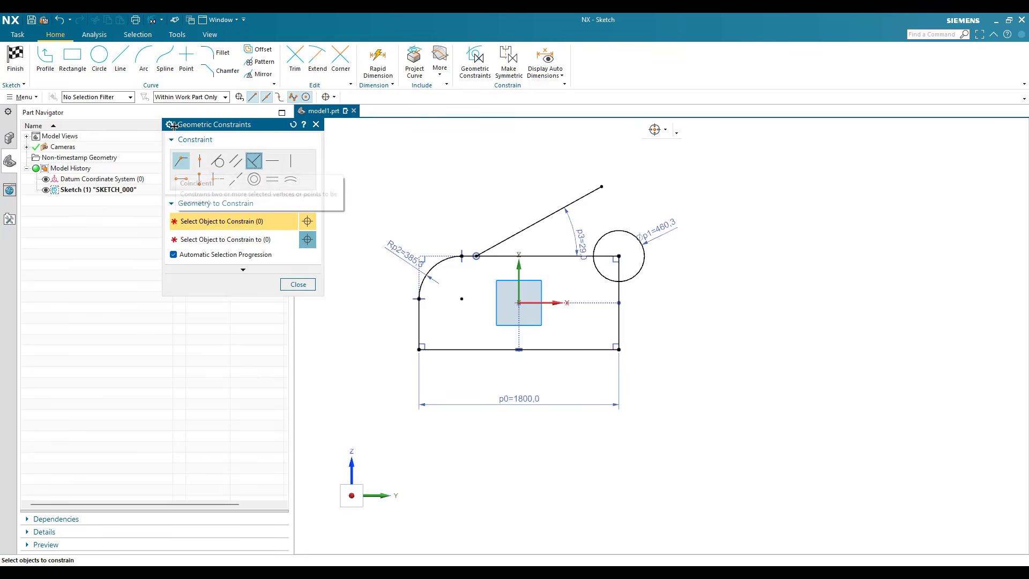
- Sketch a separate, slightly rising line above the circle, starting near the slanted line's free end and ending at about XC 2600, YC 1300
{"action": "left_click", "coordinate": [124, 65]}
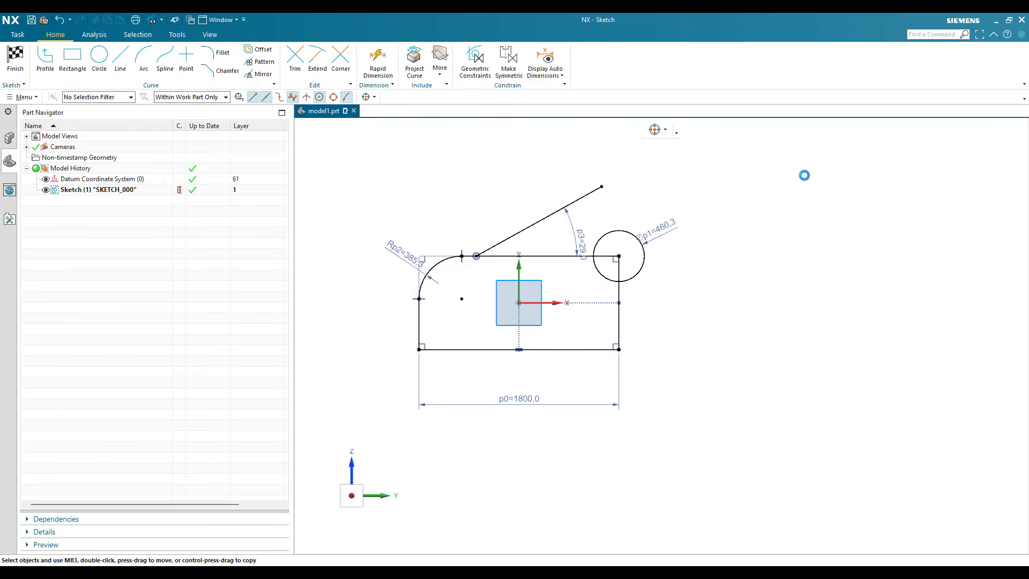
{"action": "left_click", "coordinate": [641, 169]}
{"action": "key", "text": "Return"}
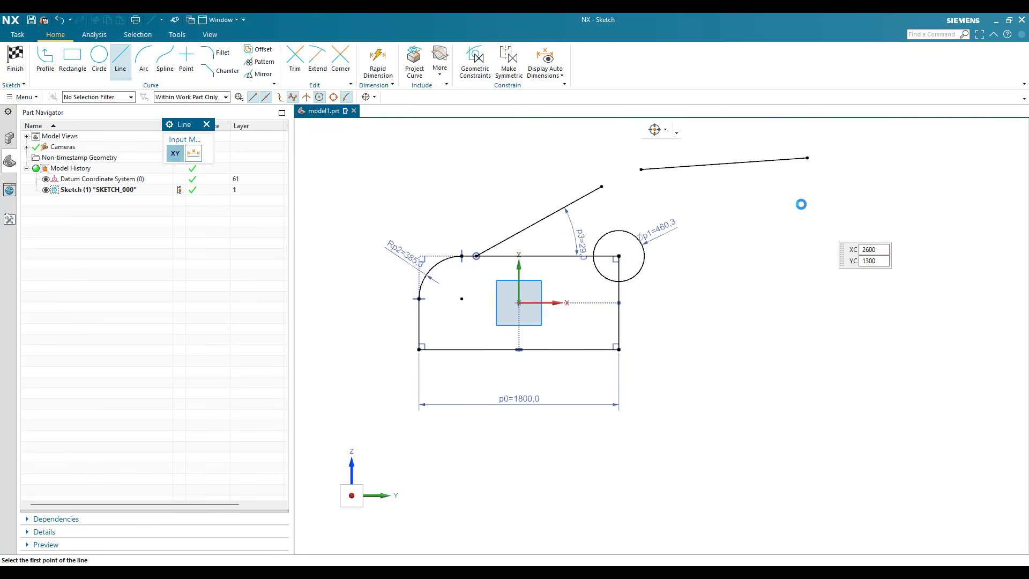
{"action": "key", "text": "Escape"}
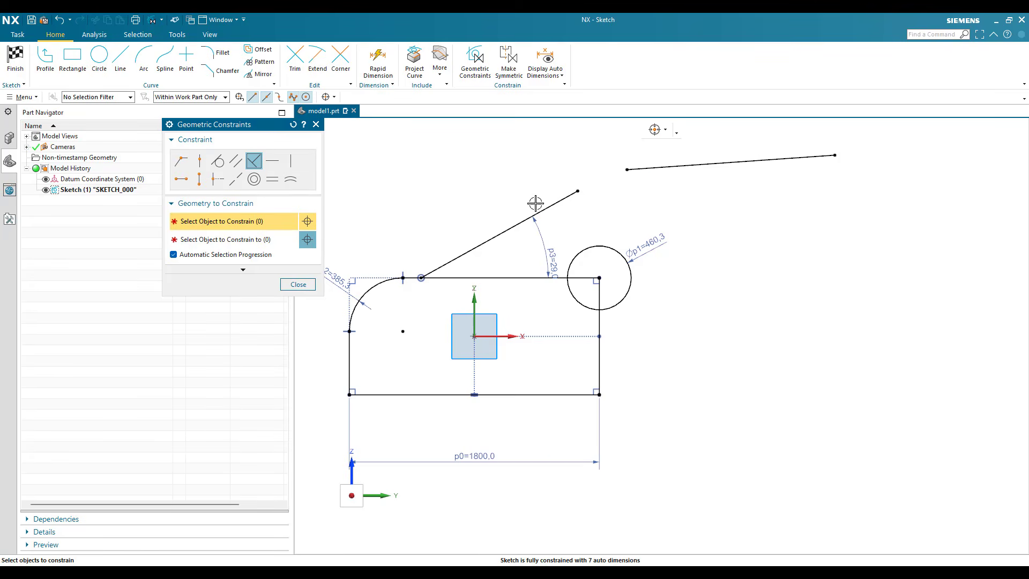
- Apply a Coincident constraint joining the new line's near endpoint to the slanted line's free upper endpoint
{"action": "left_click", "coordinate": [181, 161]}
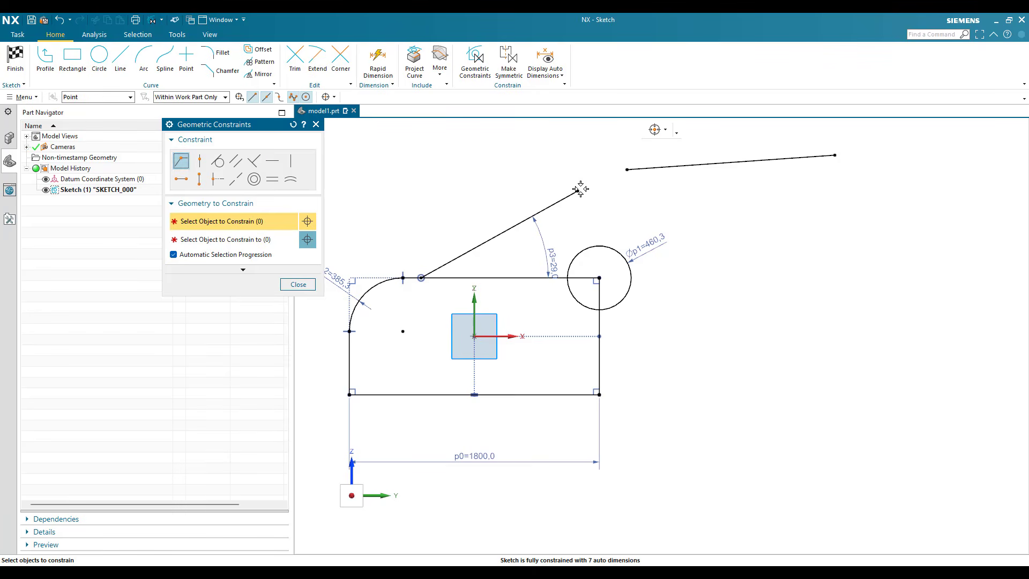
{"action": "left_click", "coordinate": [627, 170]}
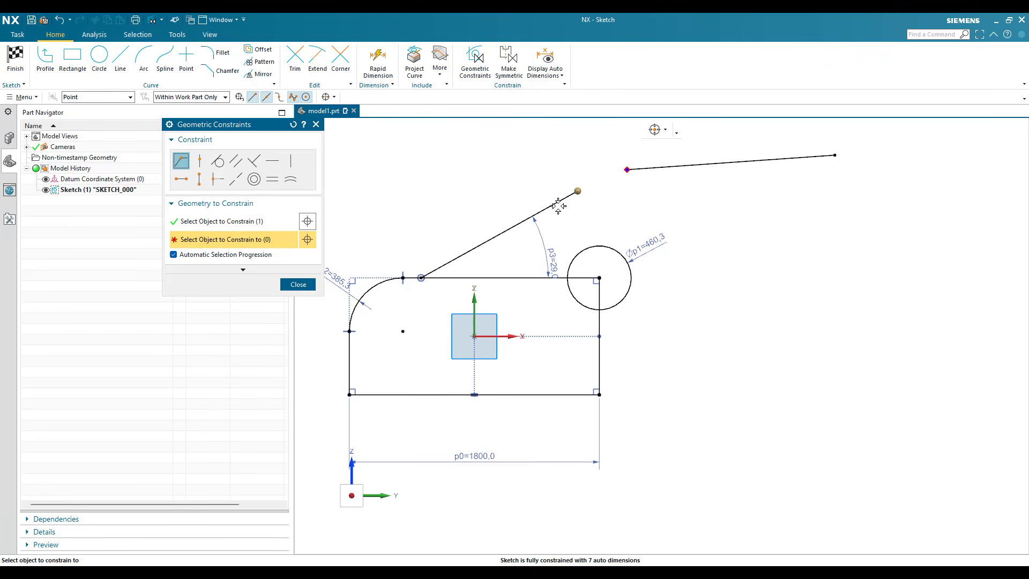
{"action": "left_click", "coordinate": [577, 191]}
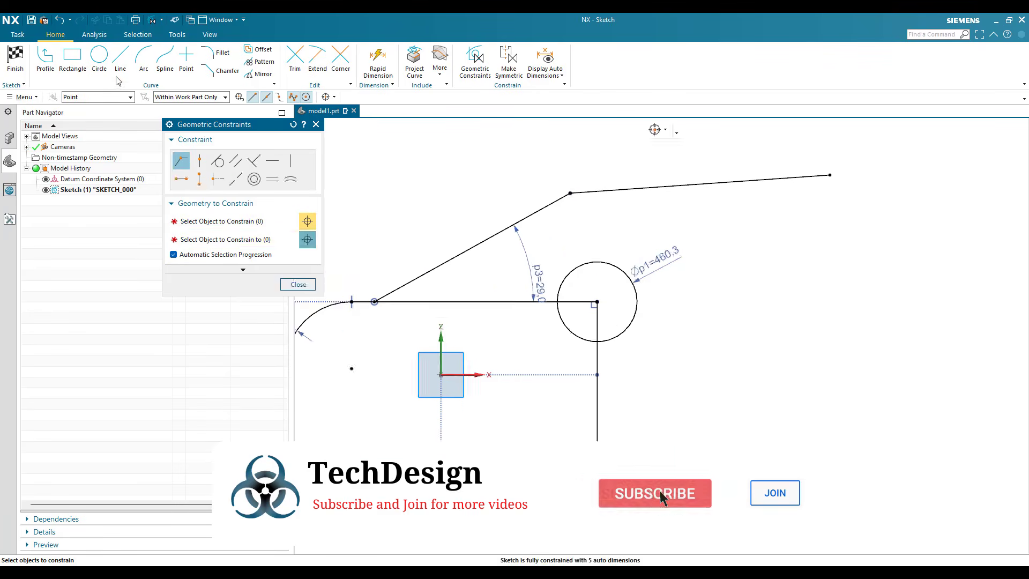
{"action": "scroll", "coordinate": [608, 181], "scroll_direction": "up", "scroll_amount": 1}
{"action": "key", "text": "Escape"}
- Sketch a short, detached vertical line above the middle of the nearly horizontal line
{"action": "key", "text": "l"}
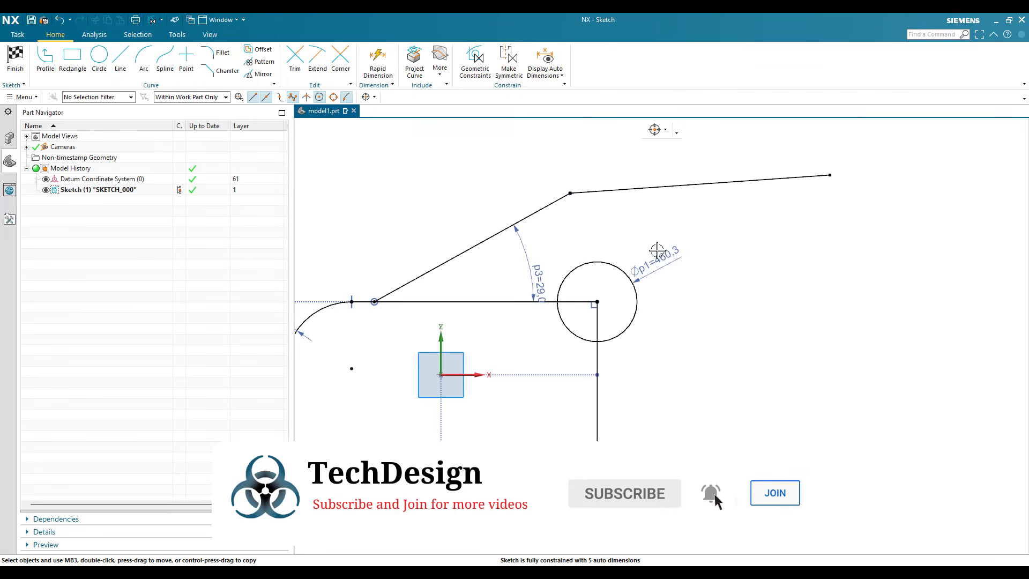
{"action": "scroll", "coordinate": [636, 297], "scroll_direction": "down", "scroll_amount": 4}
{"action": "left_click", "coordinate": [620, 299]}
{"action": "scroll", "coordinate": [654, 209], "scroll_direction": "up", "scroll_amount": 4}
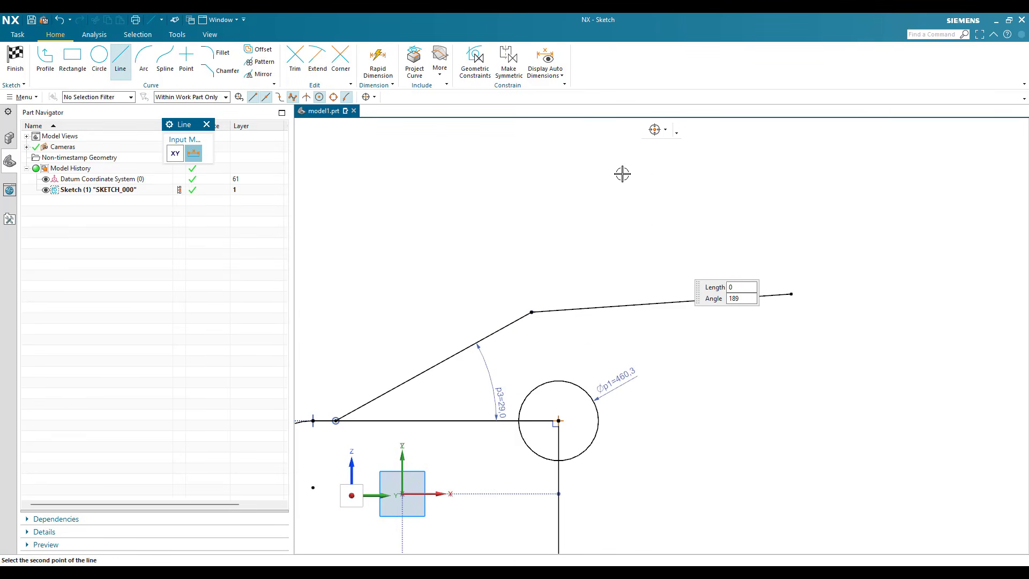
{"action": "left_click", "coordinate": [622, 174]}
{"action": "key", "text": "Escape"}
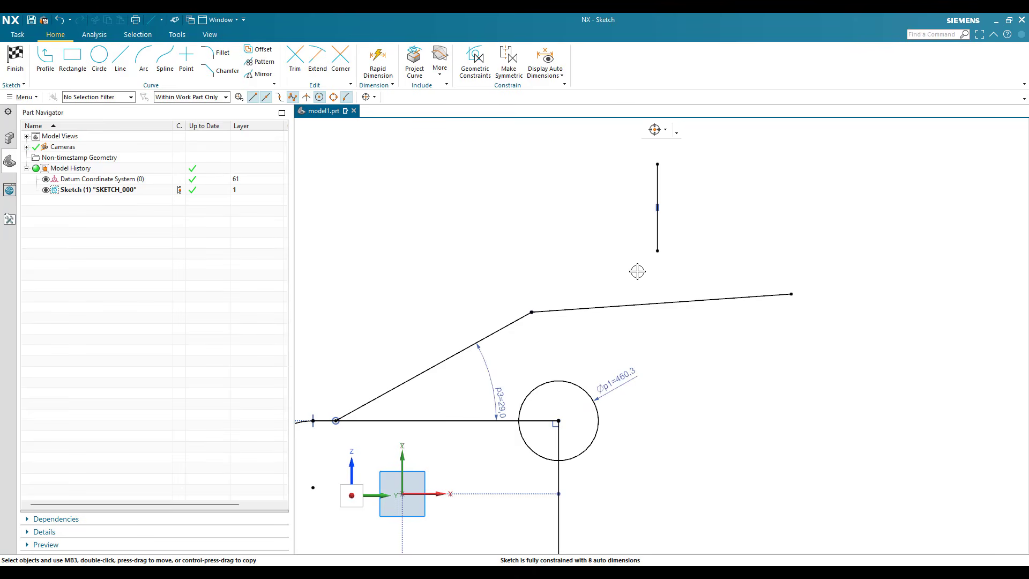
- Make the vertical line's lower endpoint coincident with the midpoint of the nearly horizontal line
{"action": "key", "text": "c"}
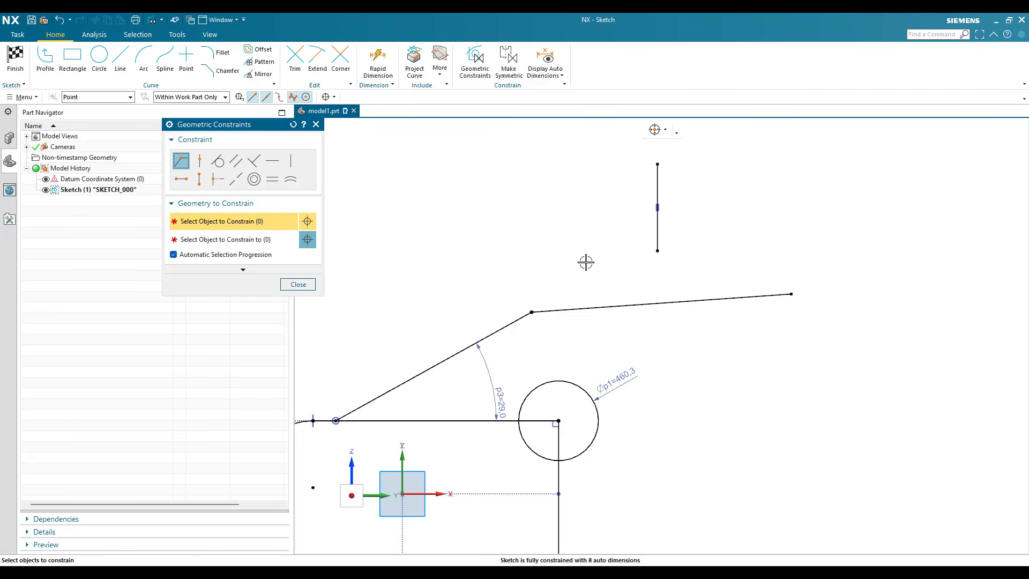
{"action": "left_click", "coordinate": [660, 302]}
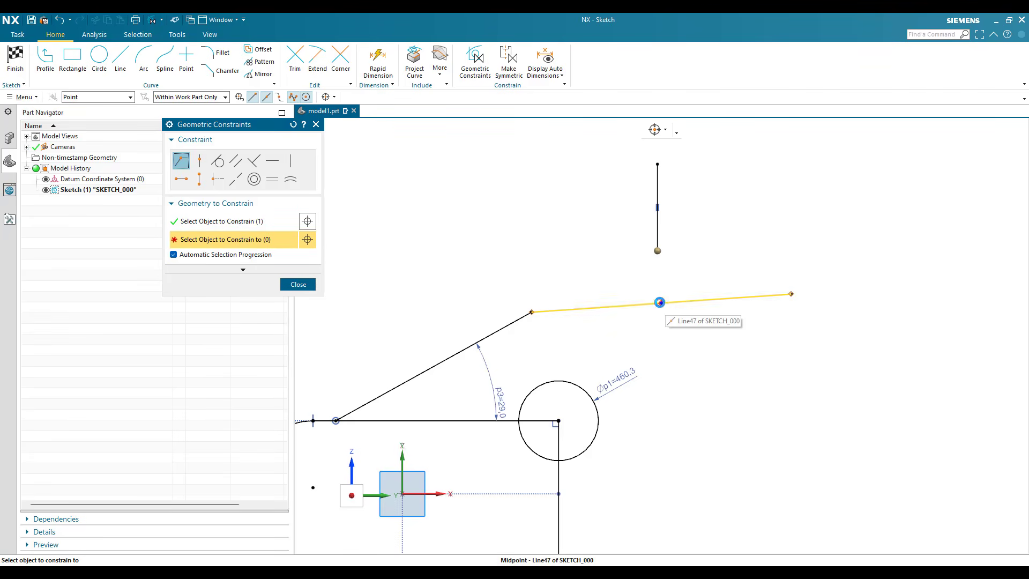
{"action": "left_click", "coordinate": [661, 302]}
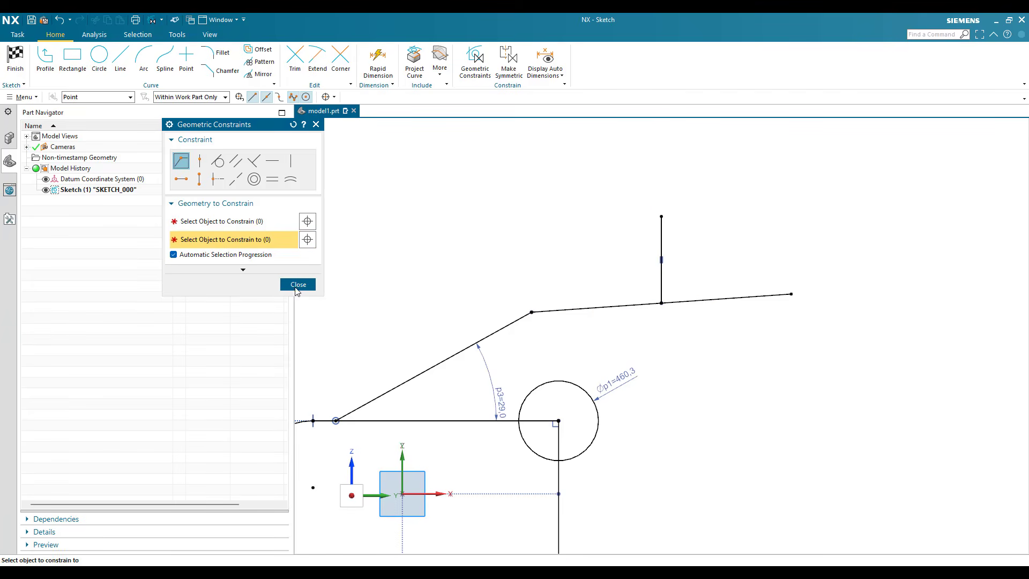
{"action": "key", "text": "Escape"}
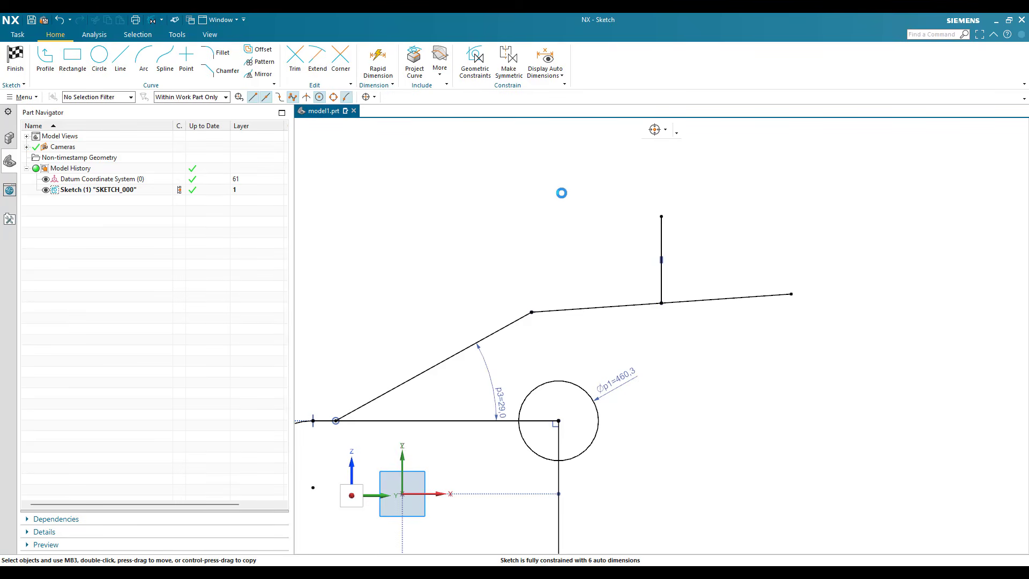
- Sketch a circle about 312 in diameter above the slanted line's upper end, beside the vertical line
{"action": "key", "text": "o"}
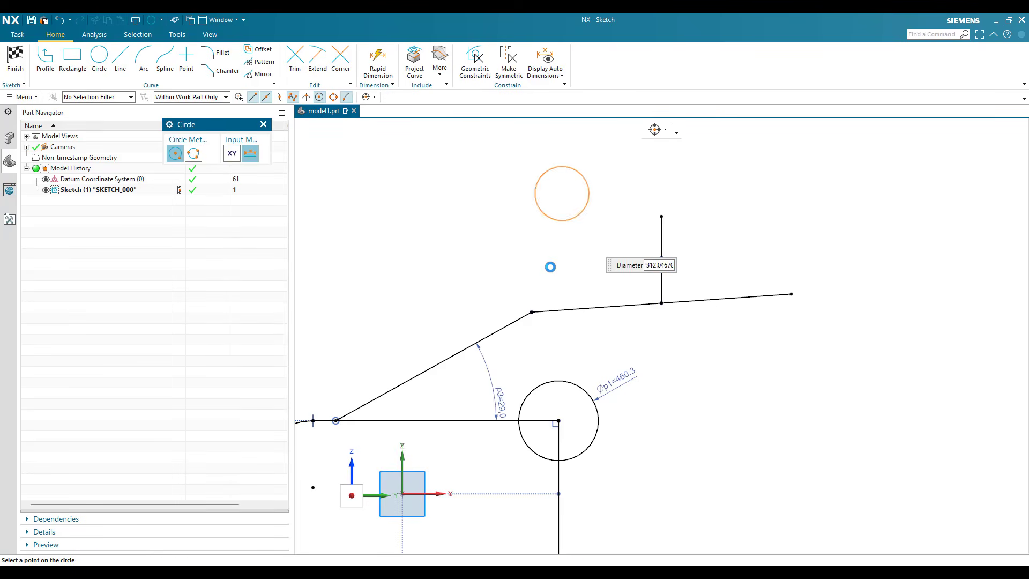
{"action": "key", "text": "Escape"}
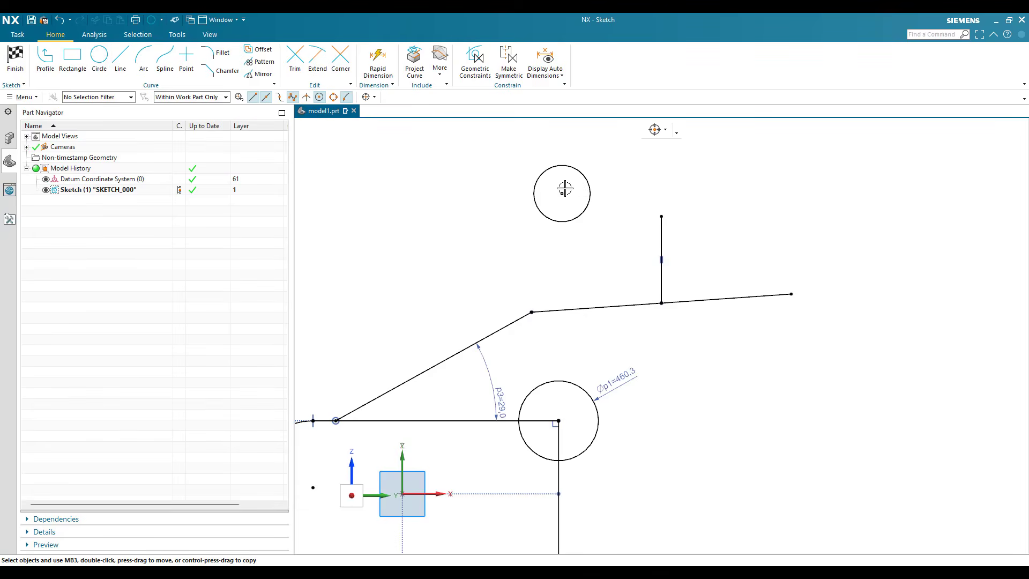
- Try a Coincident constraint between the upper circle's center and the vertical line's upper endpoint, and undo it
{"action": "key", "text": "c"}
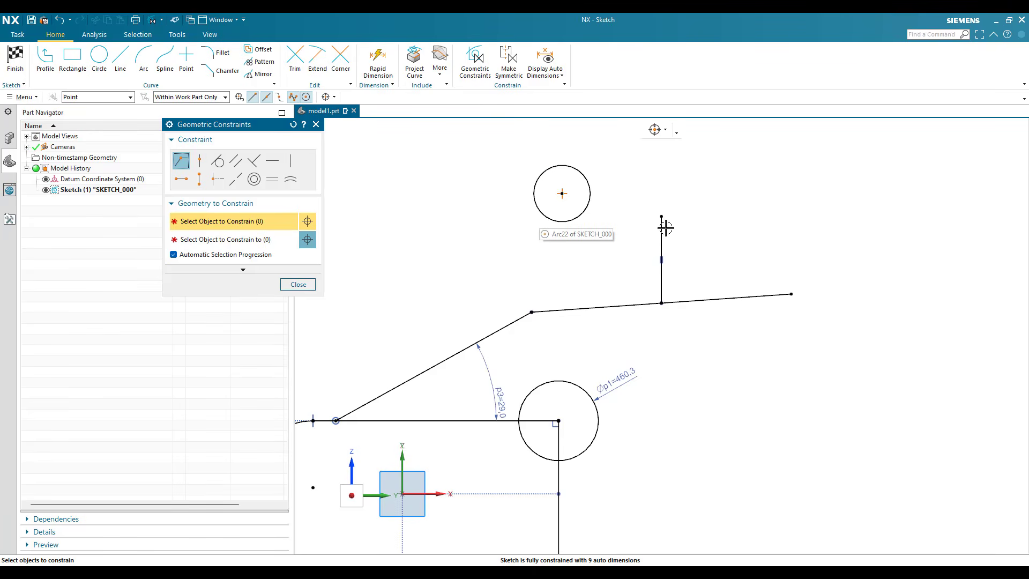
{"action": "left_click", "coordinate": [562, 193]}
{"action": "left_click", "coordinate": [662, 215]}
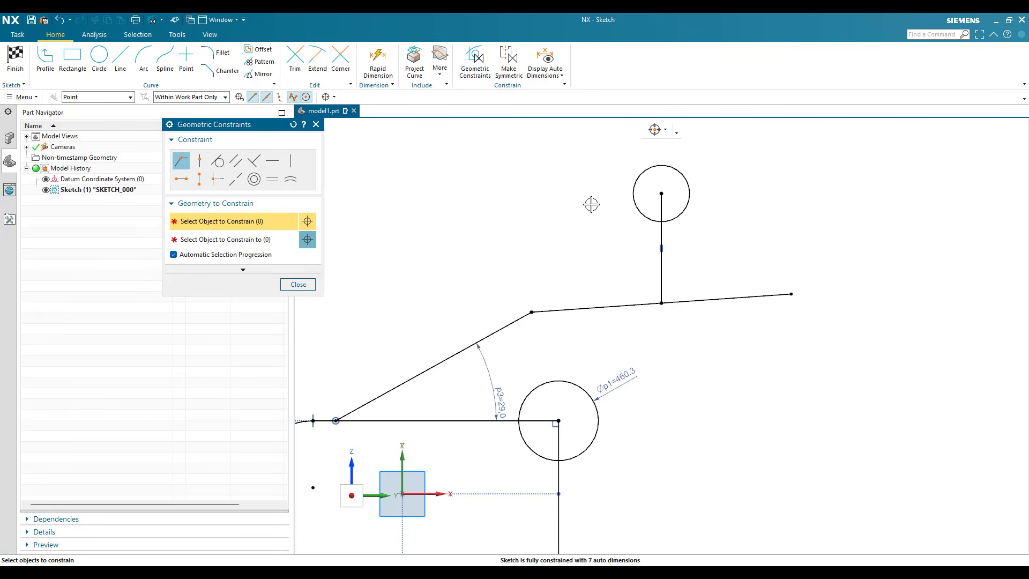
{"action": "middle_click", "coordinate": [584, 241]}
{"action": "scroll", "coordinate": [592, 225], "scroll_direction": "up", "scroll_amount": 3}
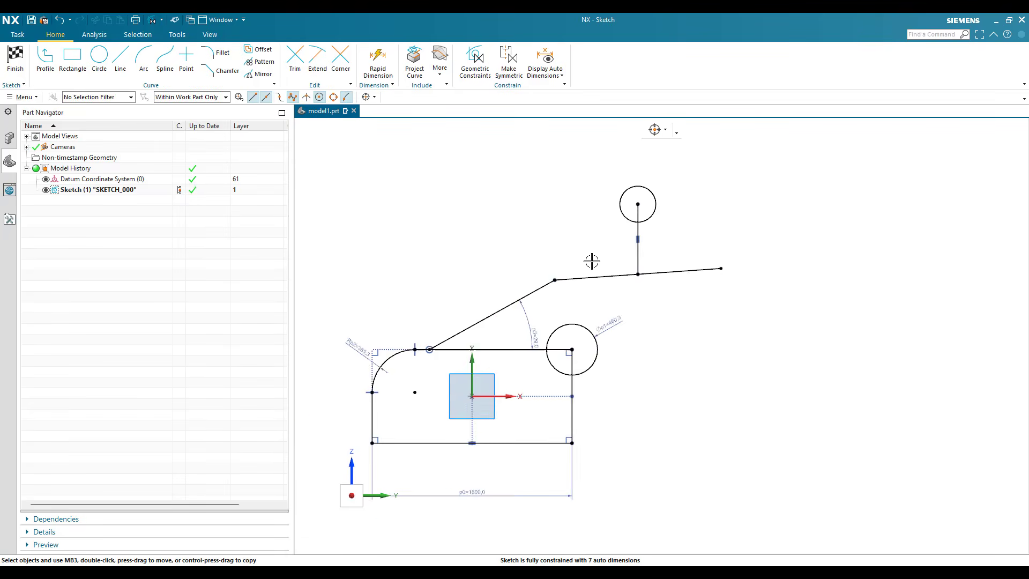
{"action": "scroll", "coordinate": [592, 261], "scroll_direction": "down", "scroll_amount": 1}
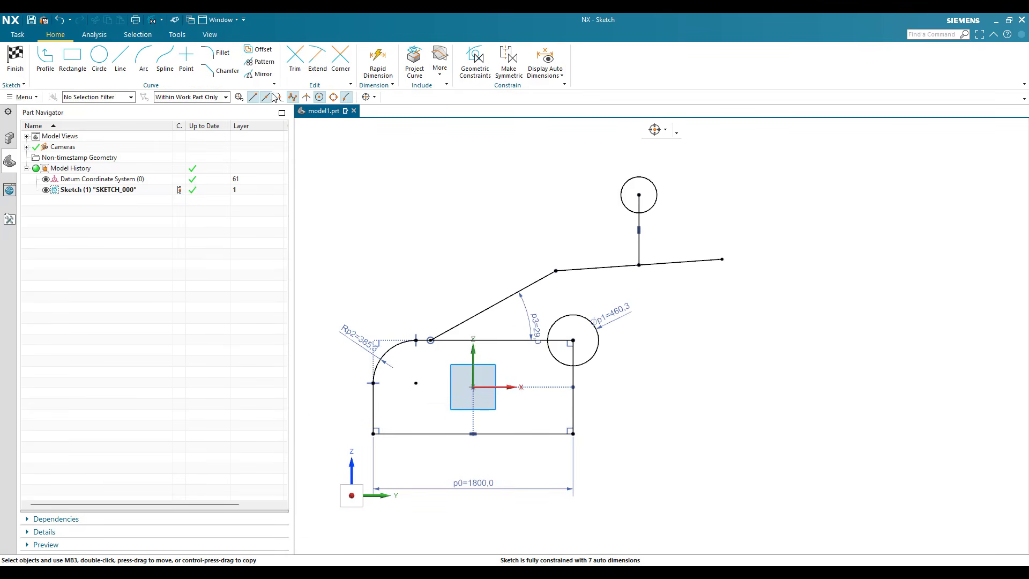
{"action": "key", "text": "ctrl+z"}
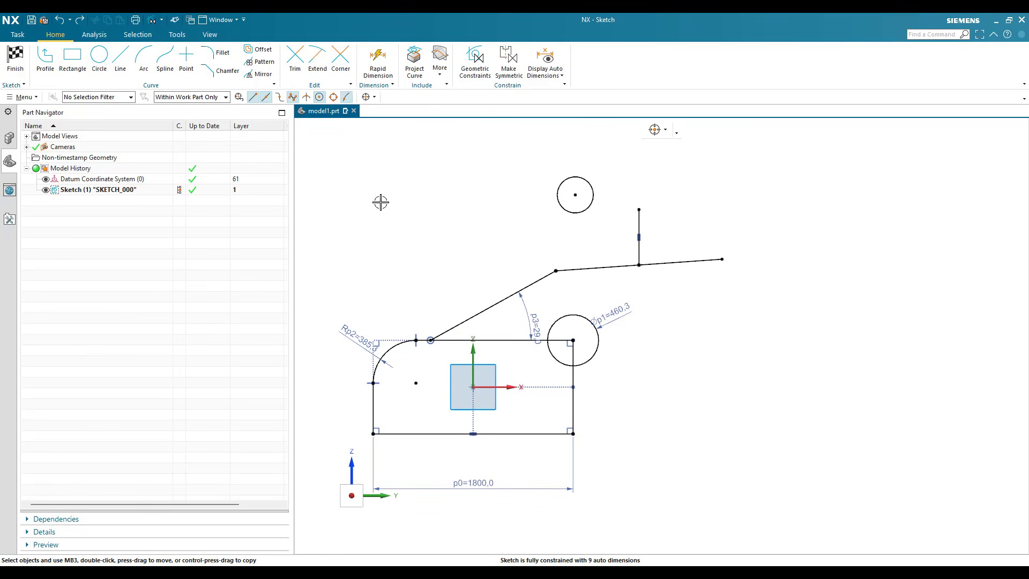
- Apply a Point on Curve constraint placing the upper circle's center on the vertical line
{"action": "key", "text": "c"}
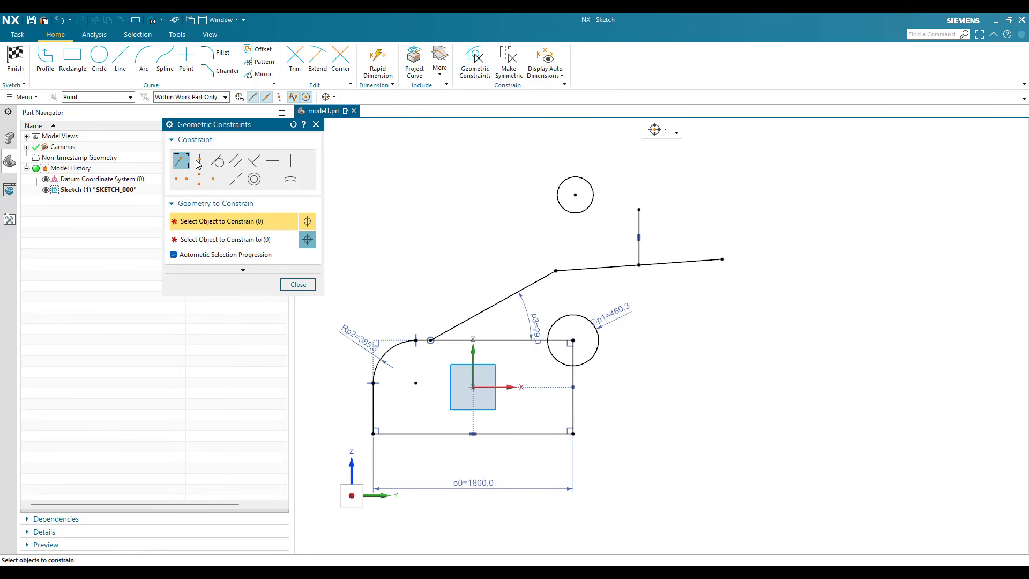
{"action": "left_click", "coordinate": [200, 161]}
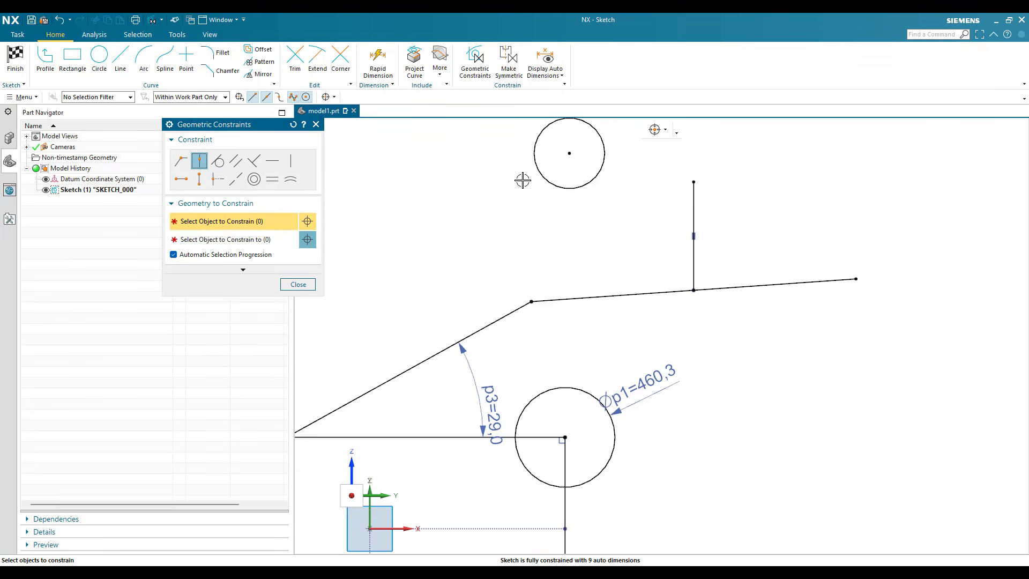
{"action": "scroll", "coordinate": [581, 238], "scroll_direction": "up", "scroll_amount": 3}
{"action": "scroll", "coordinate": [508, 173], "scroll_direction": "down", "scroll_amount": 2}
{"action": "scroll", "coordinate": [600, 268], "scroll_direction": "up", "scroll_amount": 4}
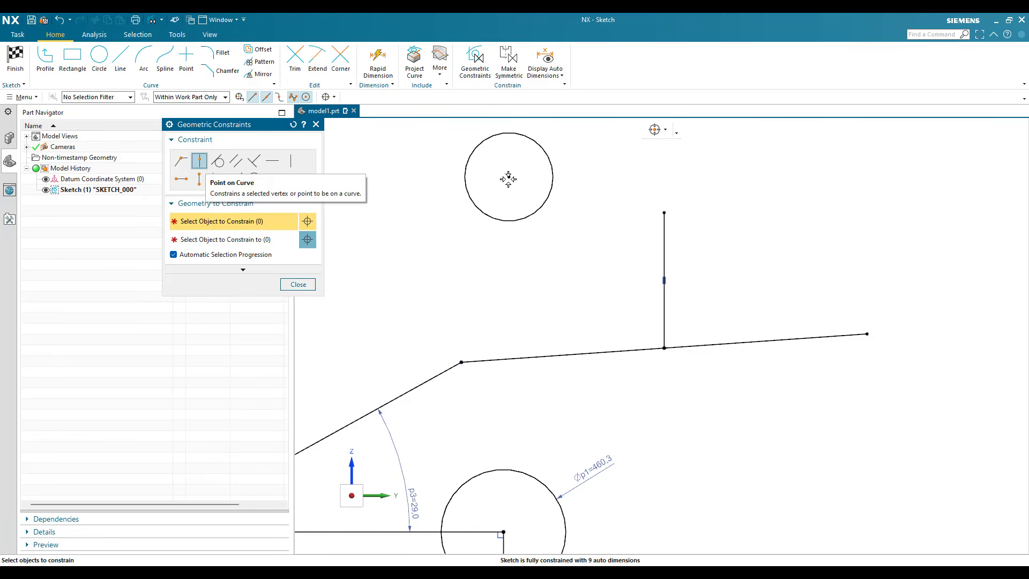
{"action": "left_click", "coordinate": [665, 248]}
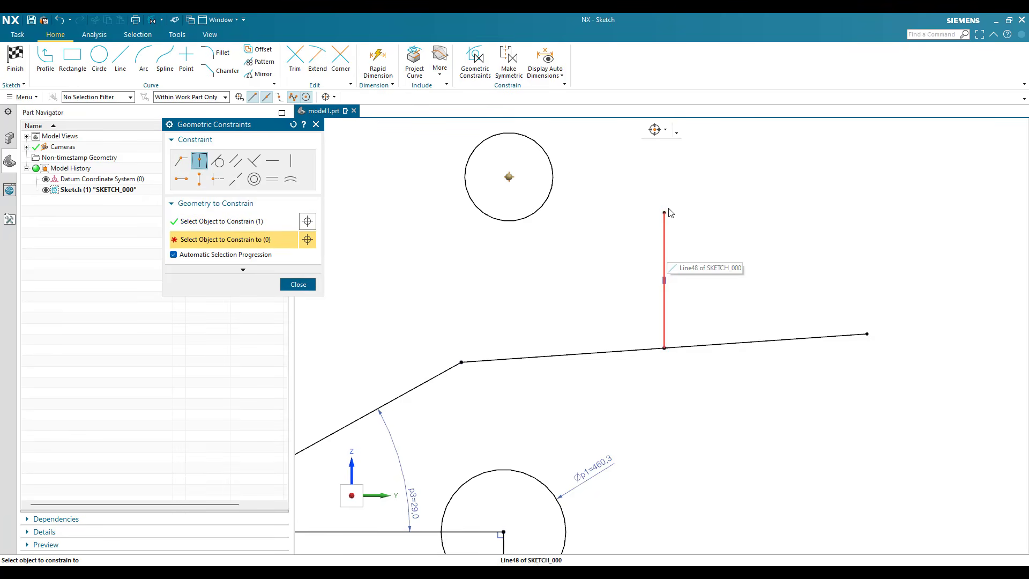
{"action": "scroll", "coordinate": [668, 207], "scroll_direction": "up", "scroll_amount": 1}
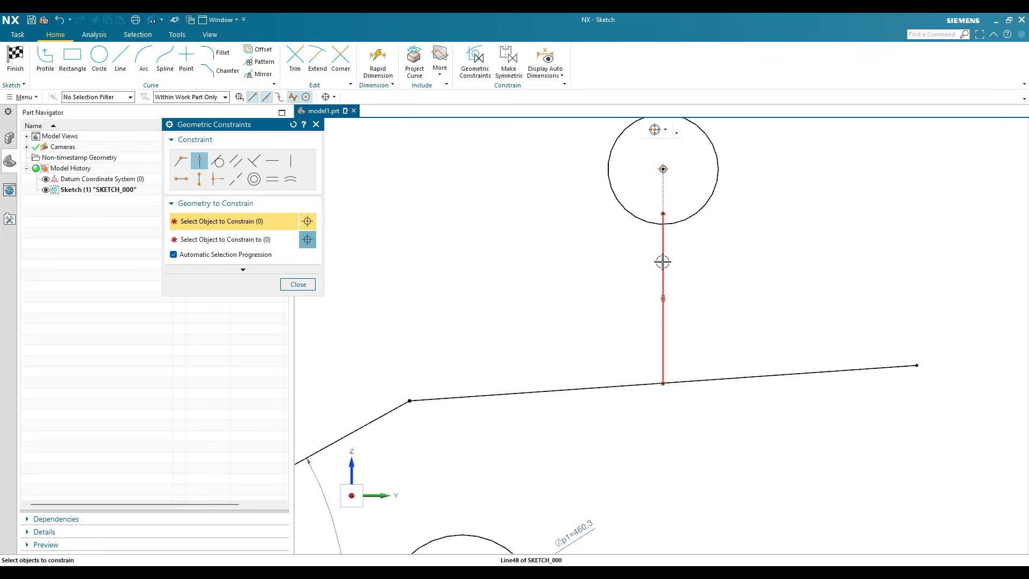
{"action": "scroll", "coordinate": [657, 213], "scroll_direction": "down", "scroll_amount": 1}
{"action": "scroll", "coordinate": [643, 293], "scroll_direction": "up", "scroll_amount": 4}
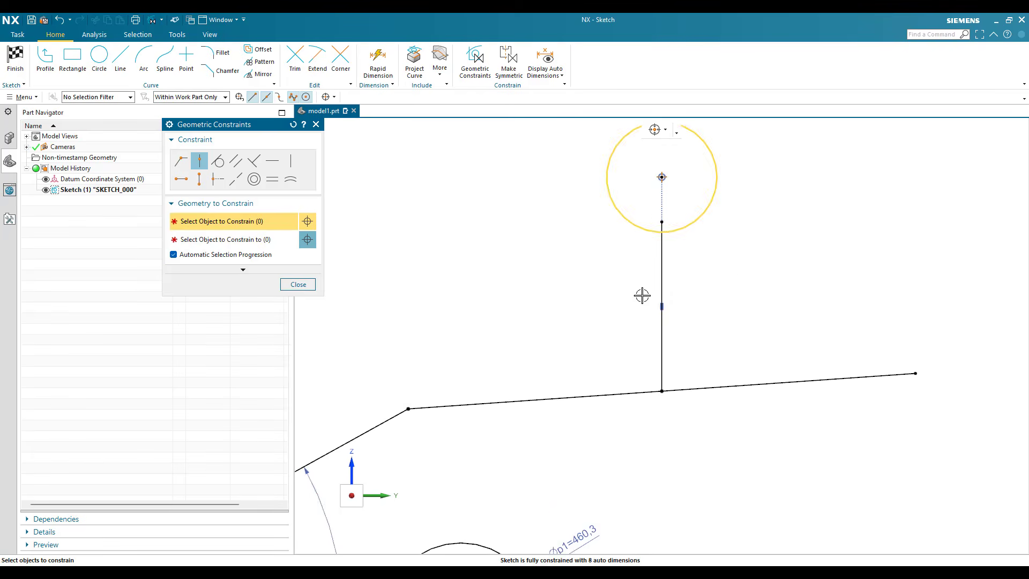
{"action": "scroll", "coordinate": [570, 256], "scroll_direction": "down", "scroll_amount": 3}
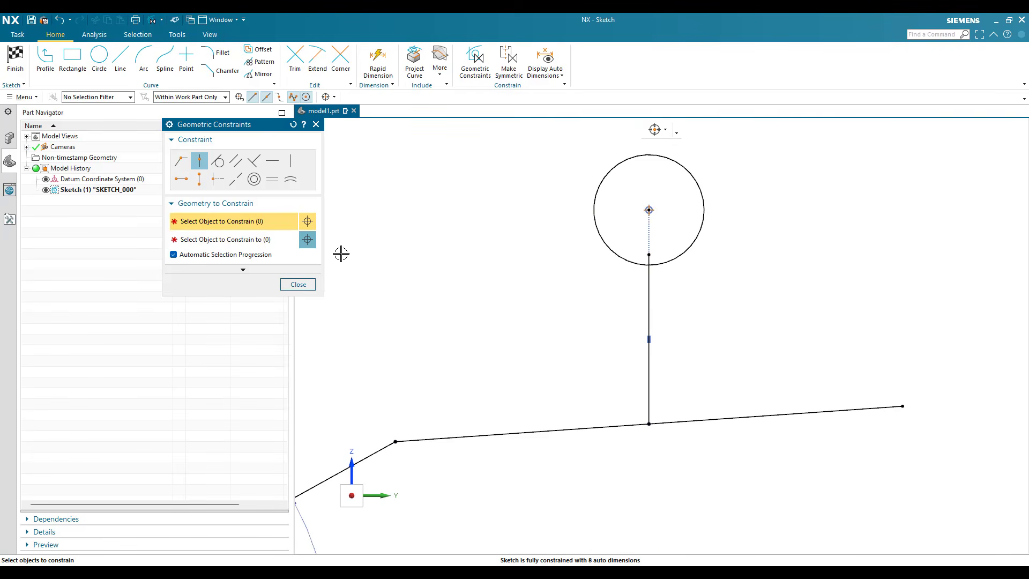
- Sketch a small detached circle to the right of the large upper circle, slightly below its center
{"action": "left_click", "coordinate": [103, 68]}
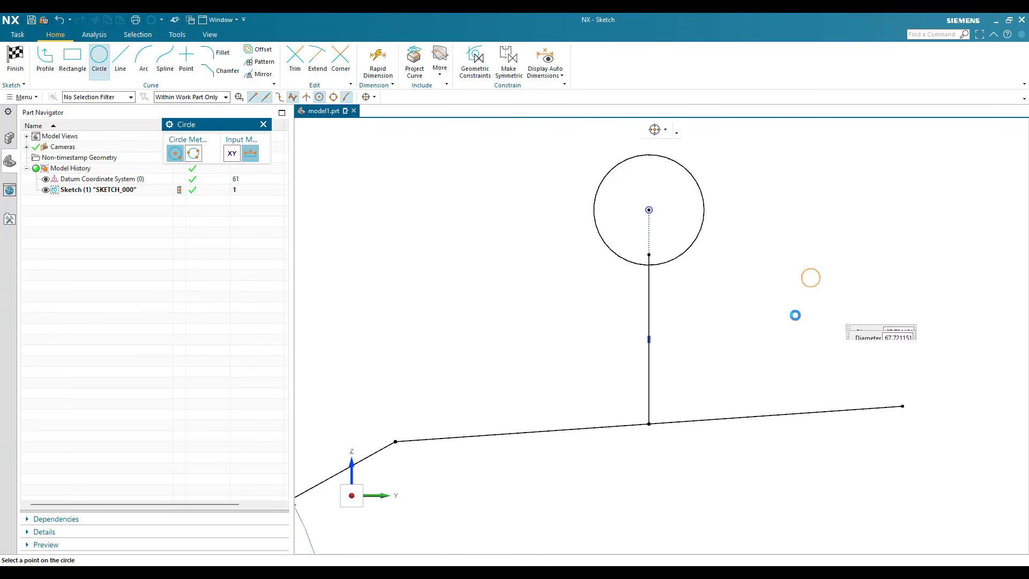
{"action": "left_click", "coordinate": [797, 294]}
{"action": "key", "text": "Escape"}
{"action": "scroll", "coordinate": [781, 315], "scroll_direction": "down", "scroll_amount": 1}
{"action": "scroll", "coordinate": [812, 299], "scroll_direction": "up", "scroll_amount": 3}
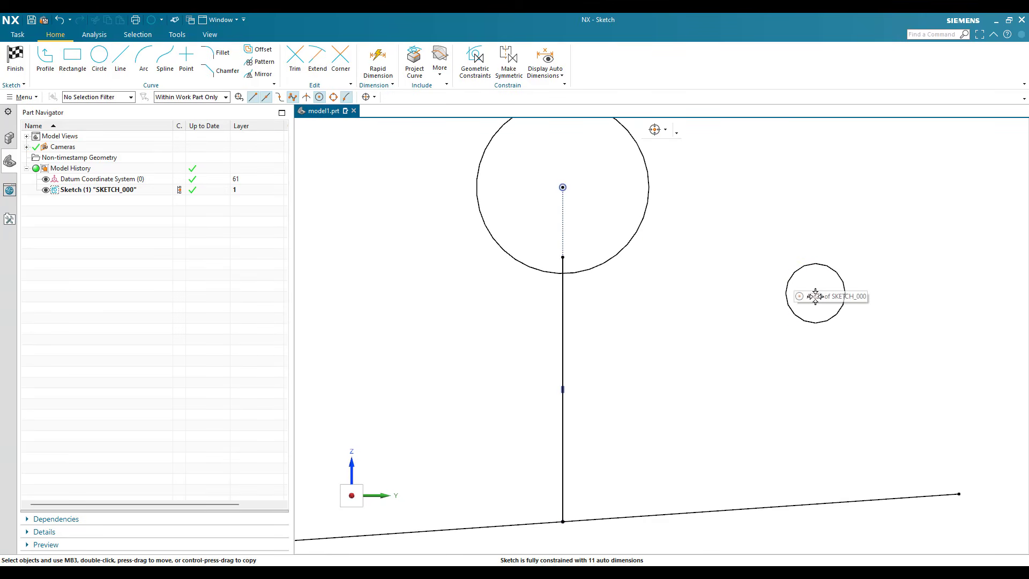
{"action": "scroll", "coordinate": [816, 296], "scroll_direction": "down", "scroll_amount": 1}
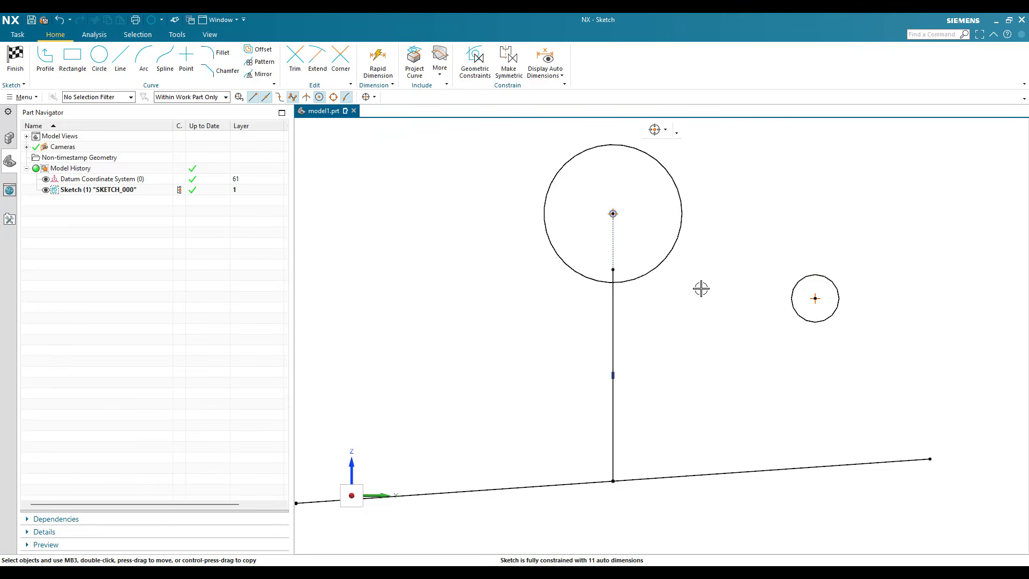
- Constrain the small circle's center onto the large upper circle's circumference with Point on Curve
{"action": "key", "text": "c"}
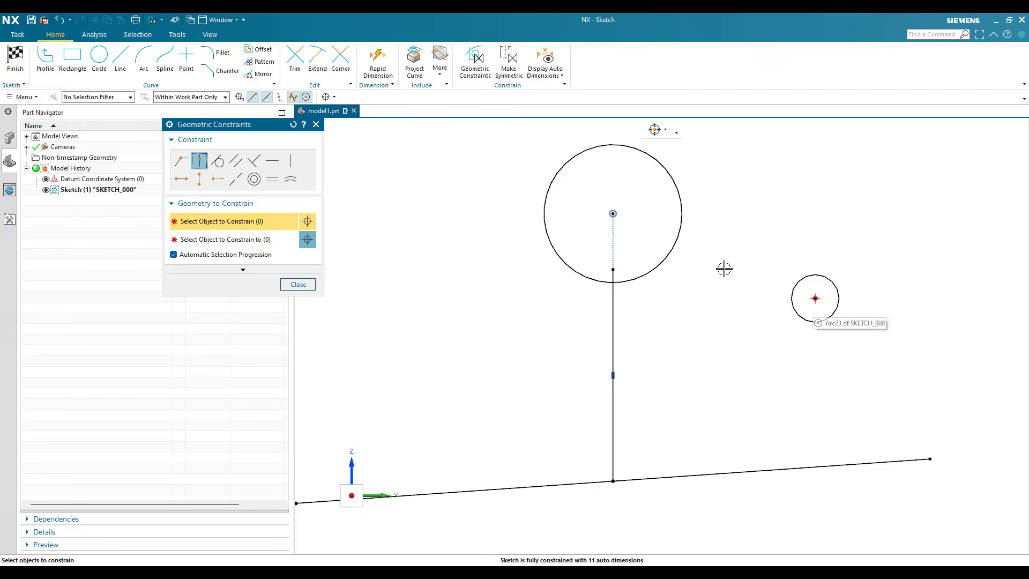
{"action": "left_click", "coordinate": [815, 299]}
{"action": "scroll", "coordinate": [722, 359], "scroll_direction": "down", "scroll_amount": 2}
{"action": "scroll", "coordinate": [673, 351], "scroll_direction": "up", "scroll_amount": 4}
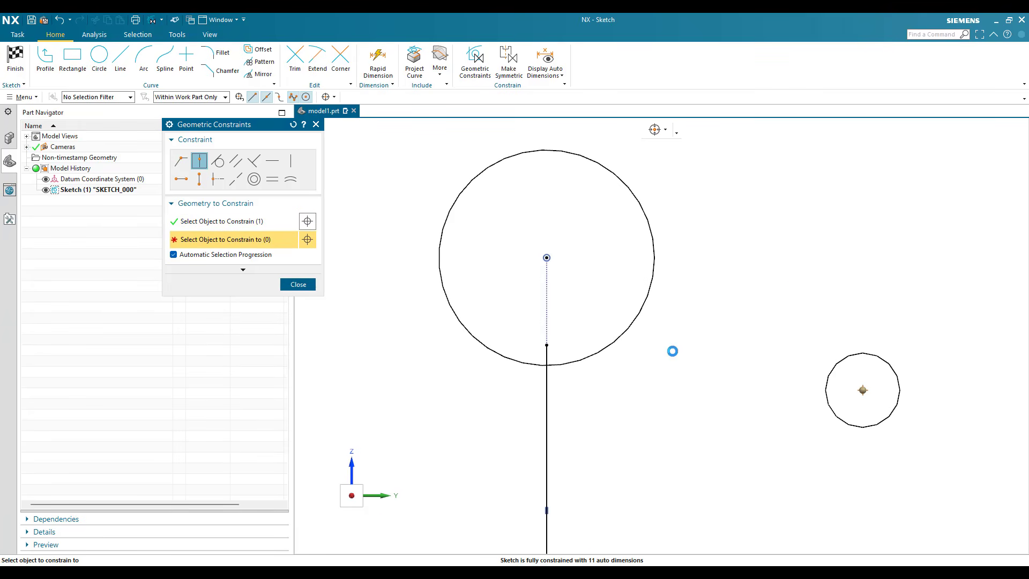
{"action": "left_click", "coordinate": [642, 297]}
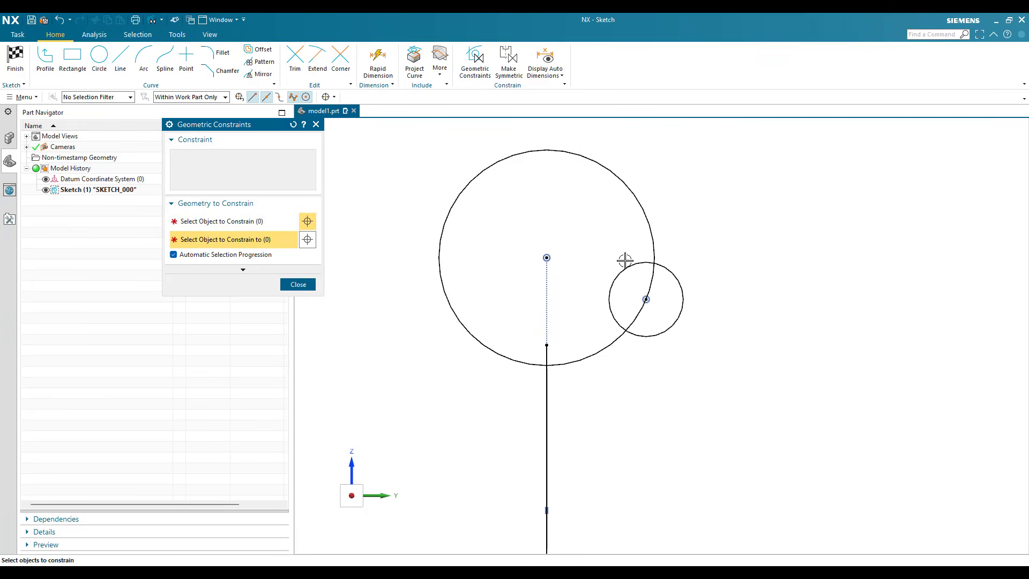
{"action": "middle_click", "coordinate": [653, 294]}
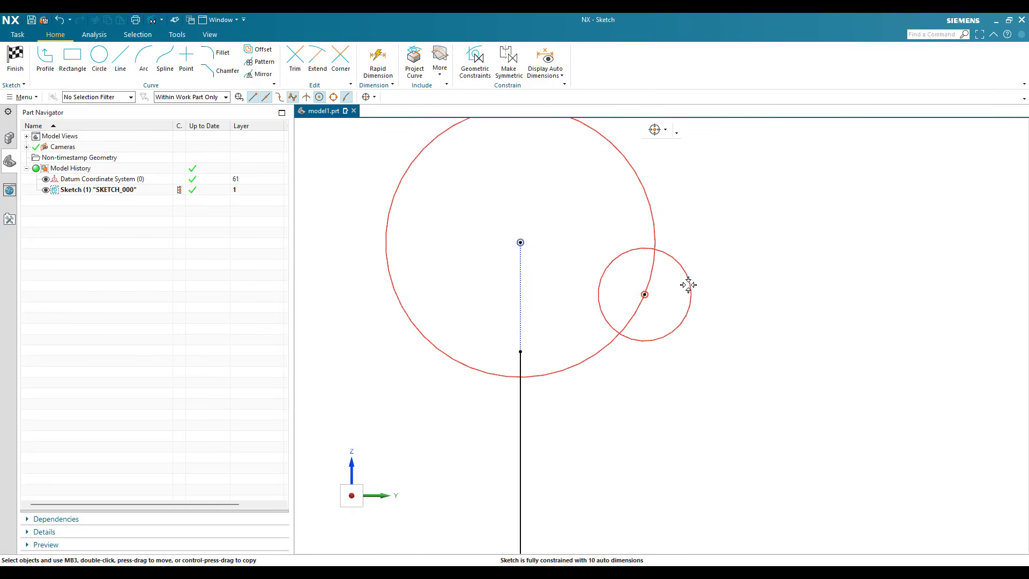
- Move the small circle's center upward along the large circle's circumference and shift the large circle's center slightly left
{"action": "left_click_drag", "start_coordinate": [648, 293], "coordinate": [653, 245]}
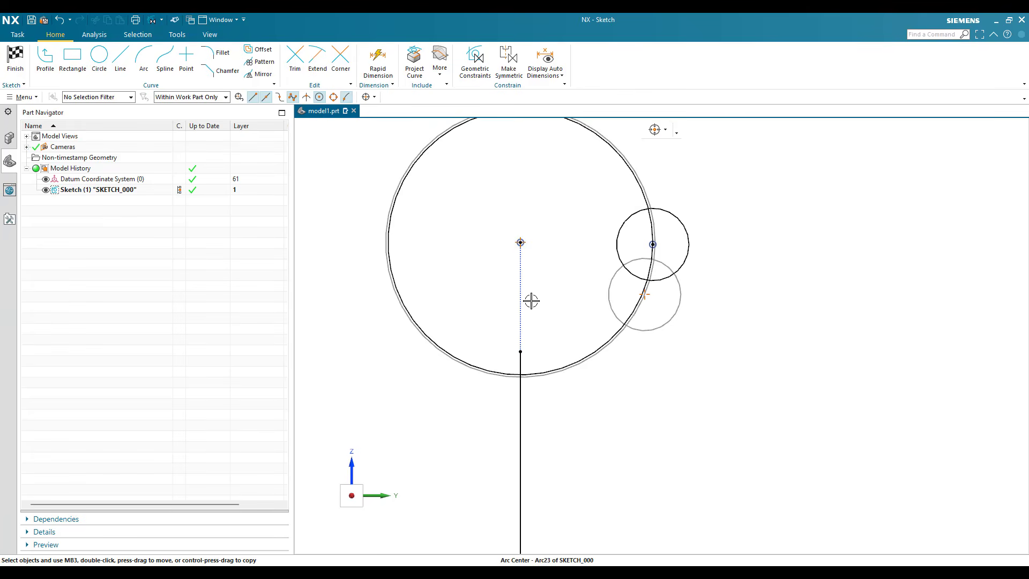
{"action": "scroll", "coordinate": [526, 259], "scroll_direction": "down", "scroll_amount": 3}
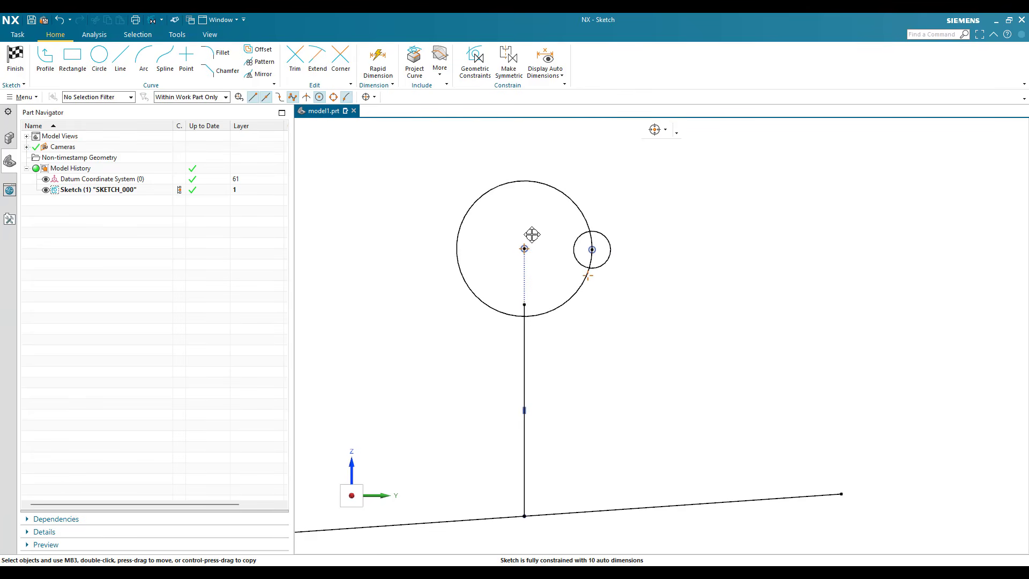
{"action": "mouse_move", "coordinate": [524, 248]}
{"action": "left_mouse_down"}
{"action": "mouse_move", "coordinate": [523, 294]}
{"action": "mouse_move", "coordinate": [509, 315]}
{"action": "mouse_move", "coordinate": [521, 248]}
{"action": "mouse_move", "coordinate": [520, 375]}
{"action": "mouse_move", "coordinate": [556, 388]}
{"action": "mouse_move", "coordinate": [597, 345]}
{"action": "left_mouse_up"}
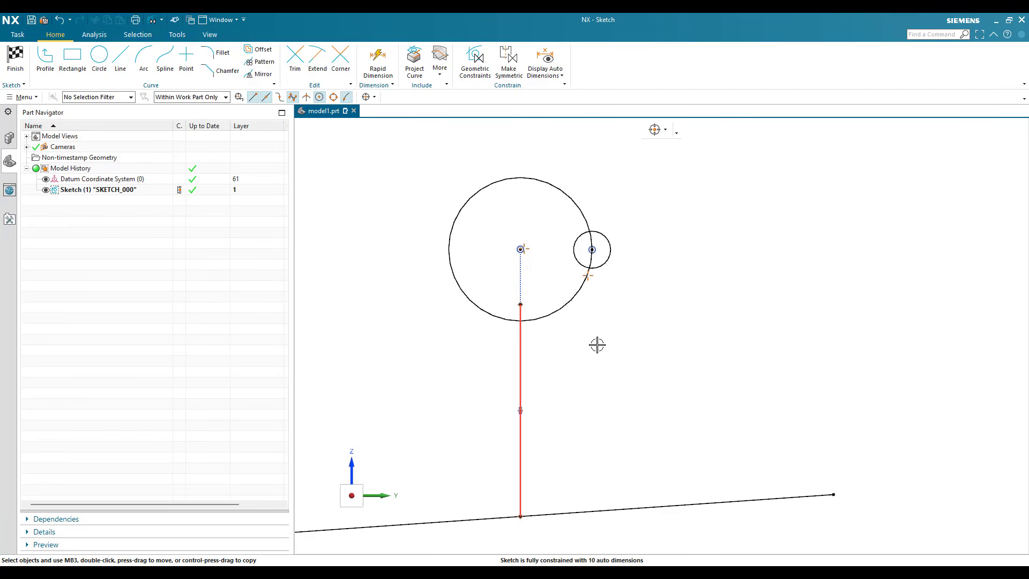
{"action": "left_click", "coordinate": [597, 344]}
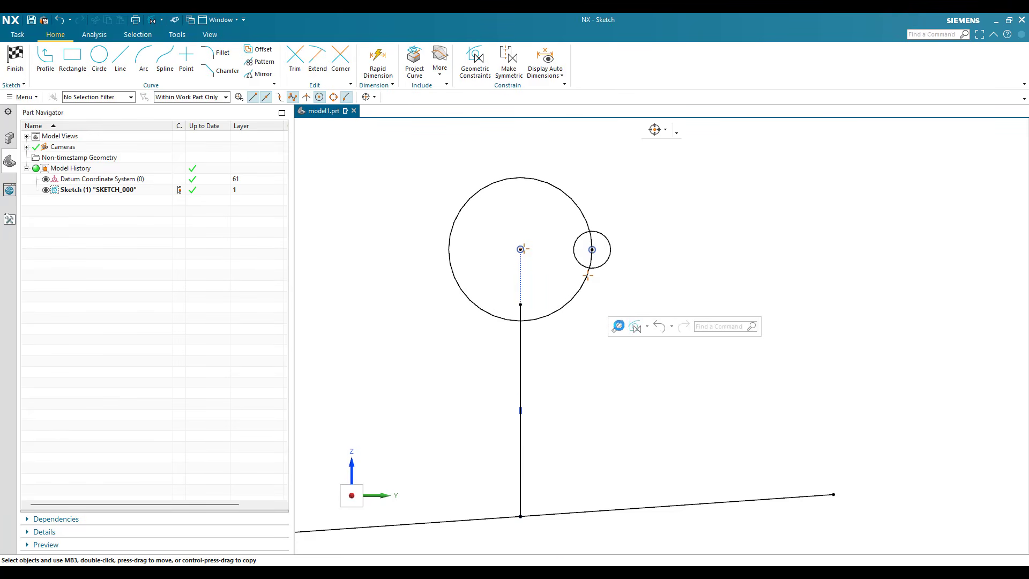
- Sketch a detached slanted line about 490 long at about 352 degrees above the large circle
{"action": "key", "text": "c"}
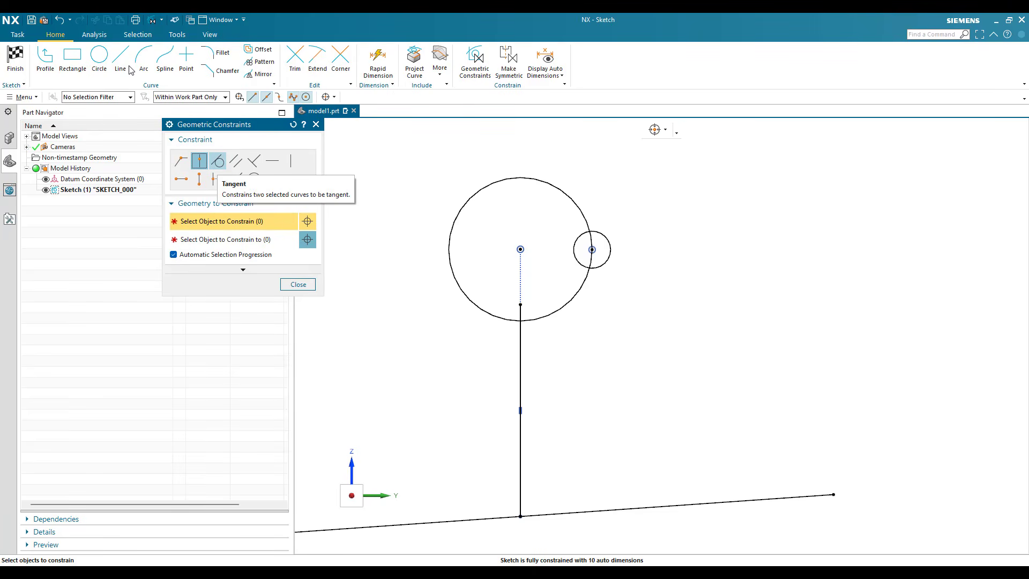
{"action": "key", "text": "l"}
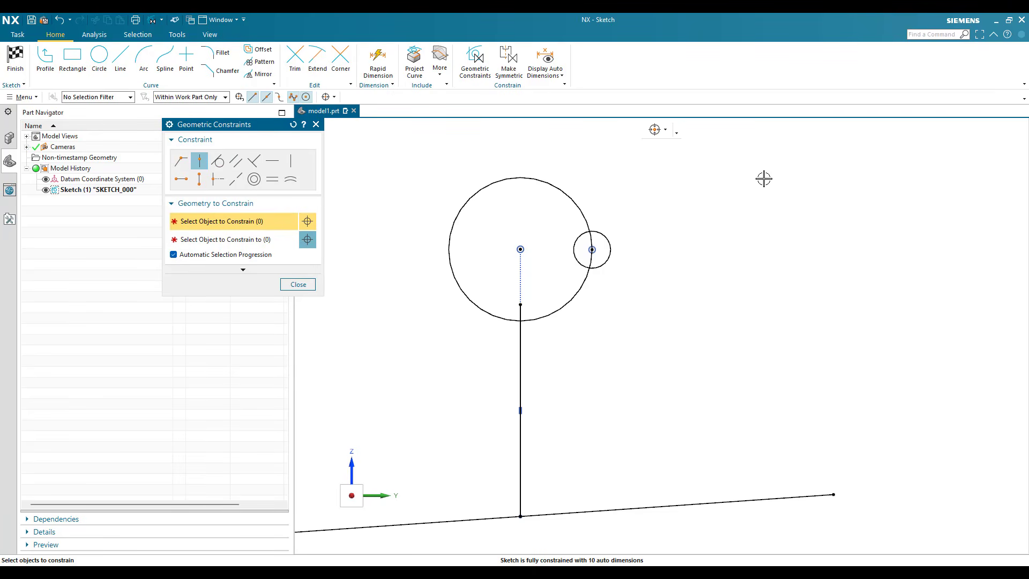
{"action": "left_click", "coordinate": [558, 151]}
{"action": "left_click", "coordinate": [763, 180]}
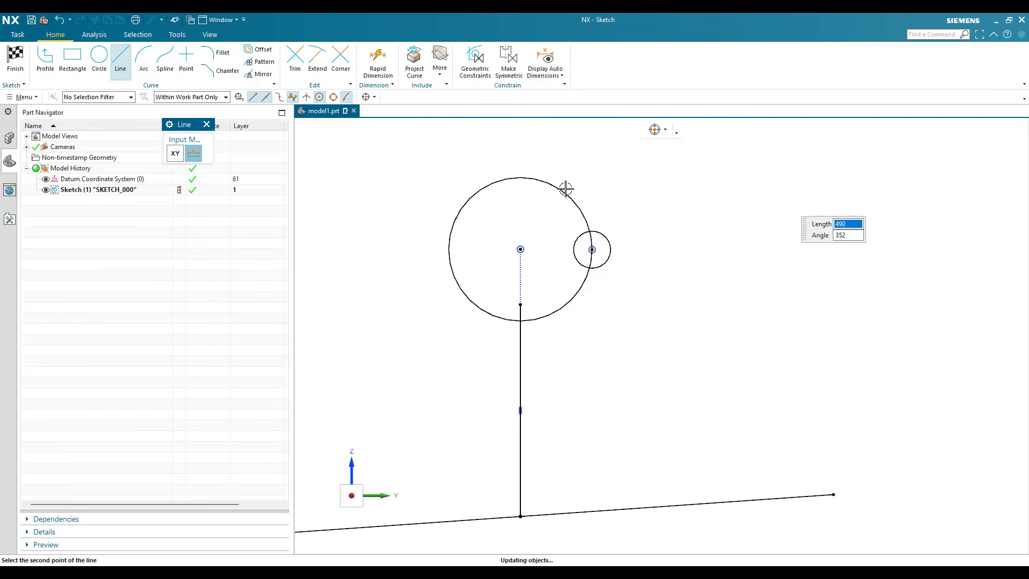
{"action": "key", "text": "Escape"}
{"action": "left_click", "coordinate": [566, 189]}
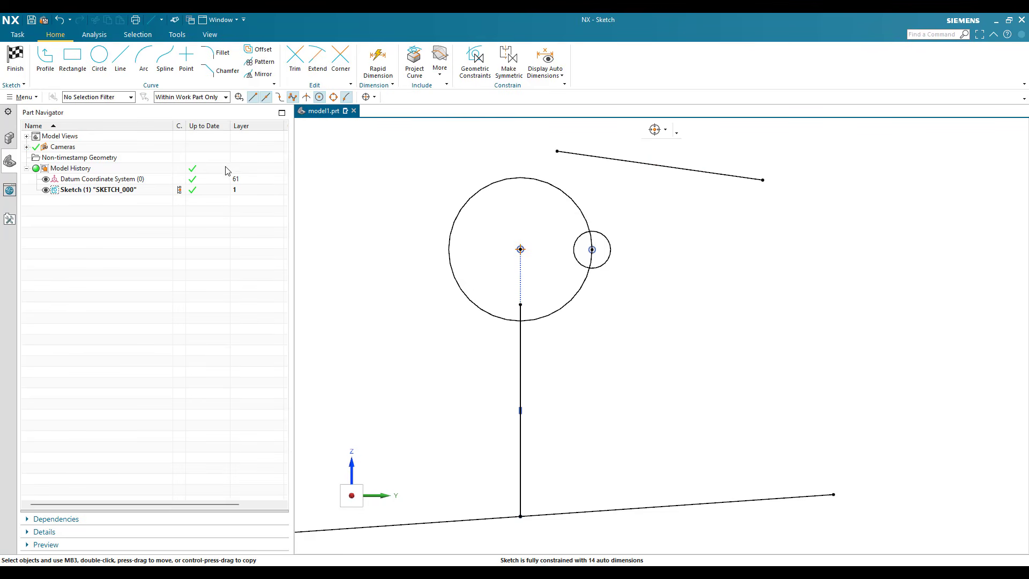
- Apply a Tangent constraint between the large circle and the slanted line above it
{"action": "key", "text": "c"}
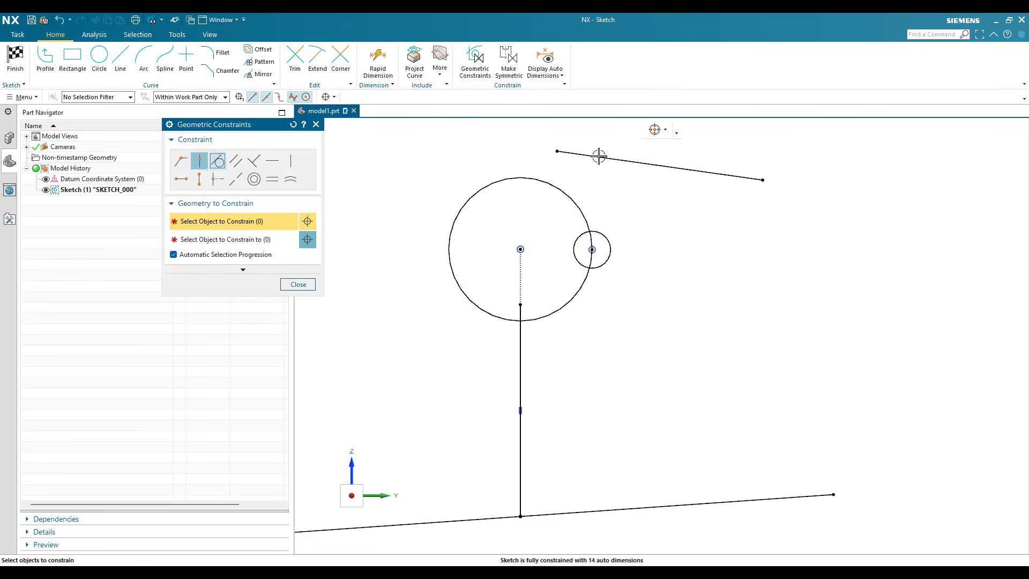
{"action": "left_click", "coordinate": [588, 203]}
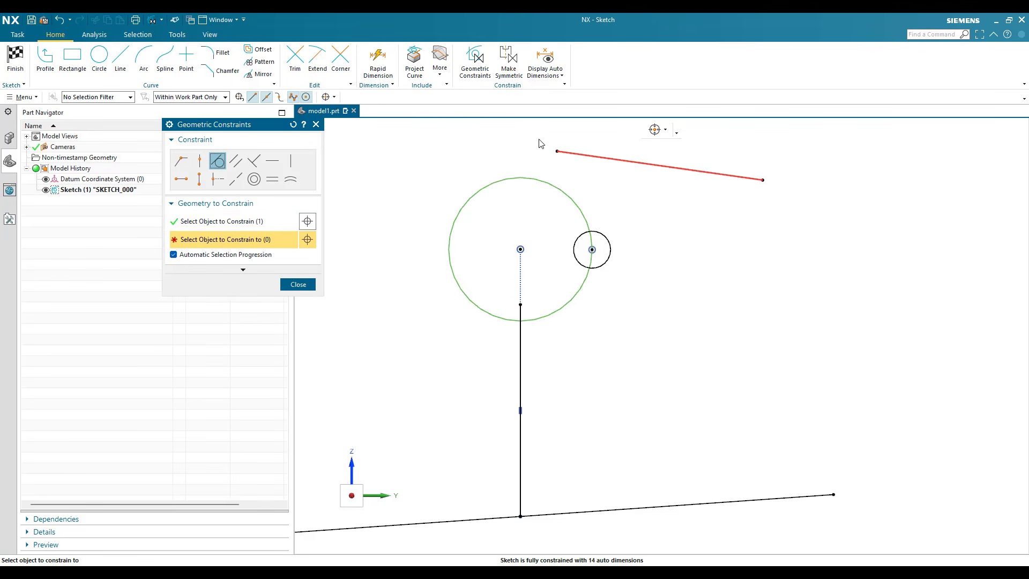
{"action": "left_click", "coordinate": [540, 144]}
{"action": "scroll", "coordinate": [509, 172], "scroll_direction": "up", "scroll_amount": 2}
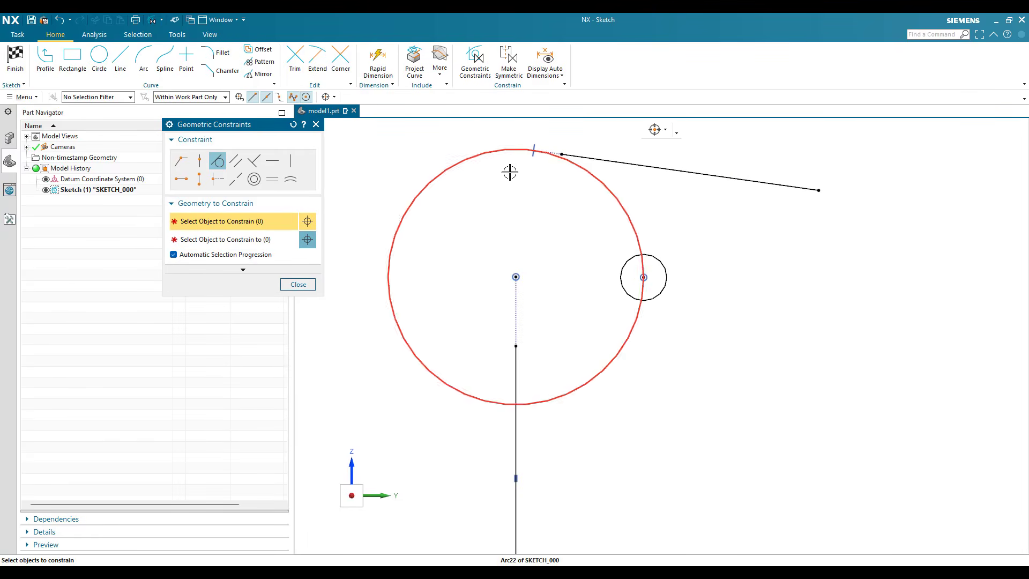
{"action": "scroll", "coordinate": [533, 202], "scroll_direction": "up", "scroll_amount": 3}
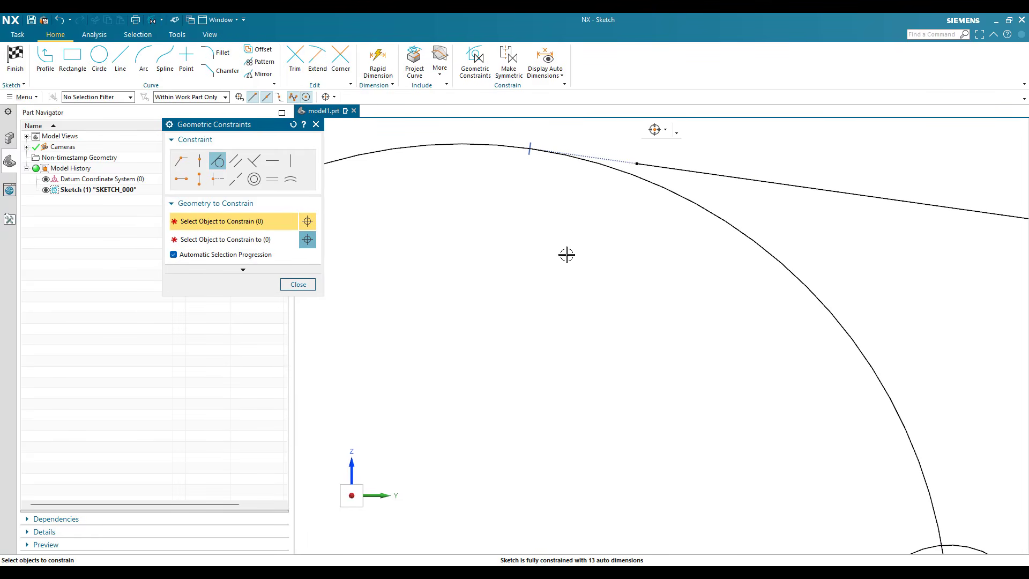
{"action": "scroll", "coordinate": [641, 252], "scroll_direction": "down", "scroll_amount": 2}
{"action": "scroll", "coordinate": [533, 234], "scroll_direction": "up", "scroll_amount": 2}
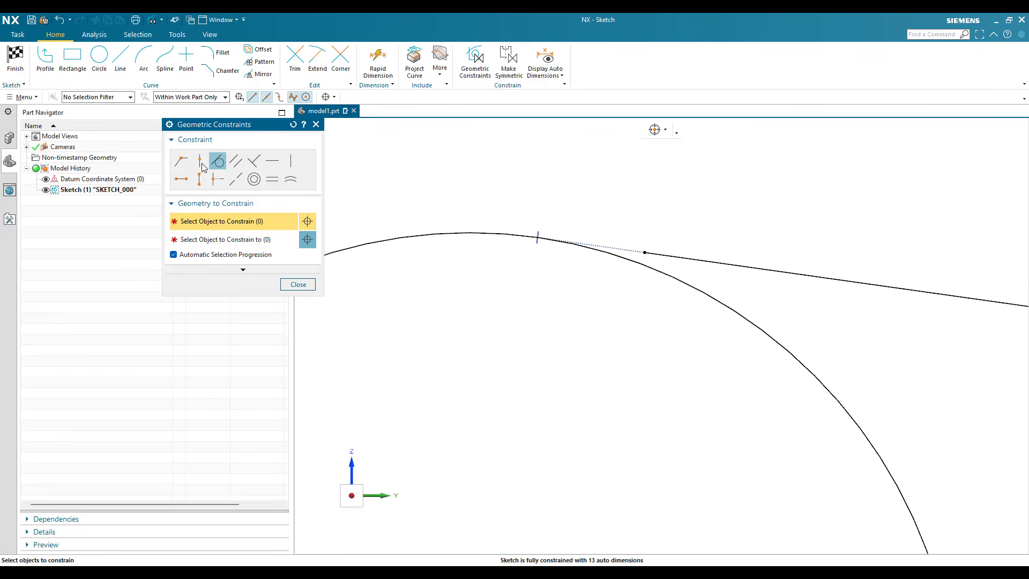
- Apply a Point on Curve constraint placing the tangent line's near endpoint on the large circle
{"action": "left_click", "coordinate": [200, 161]}
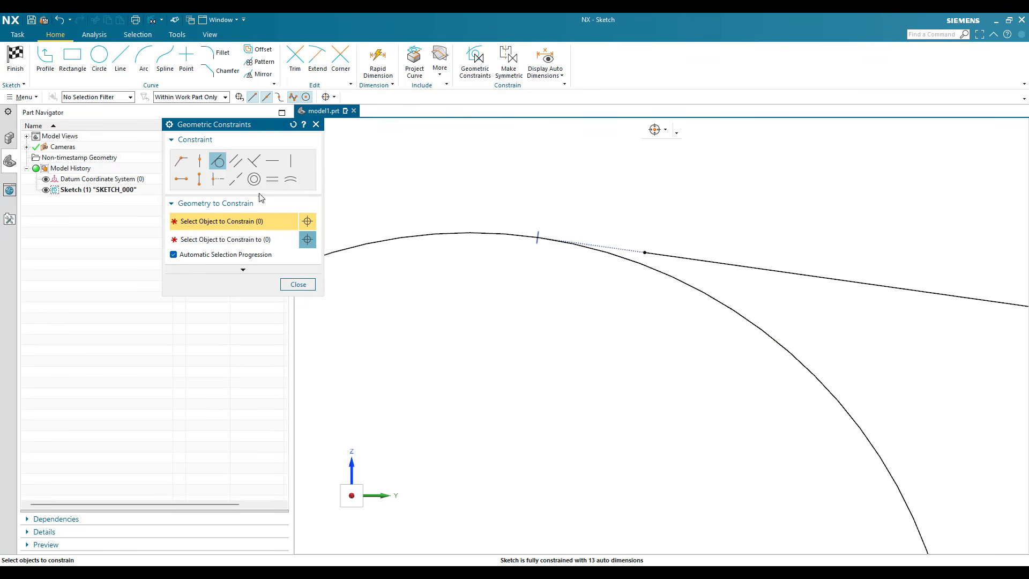
{"action": "left_click", "coordinate": [676, 287]}
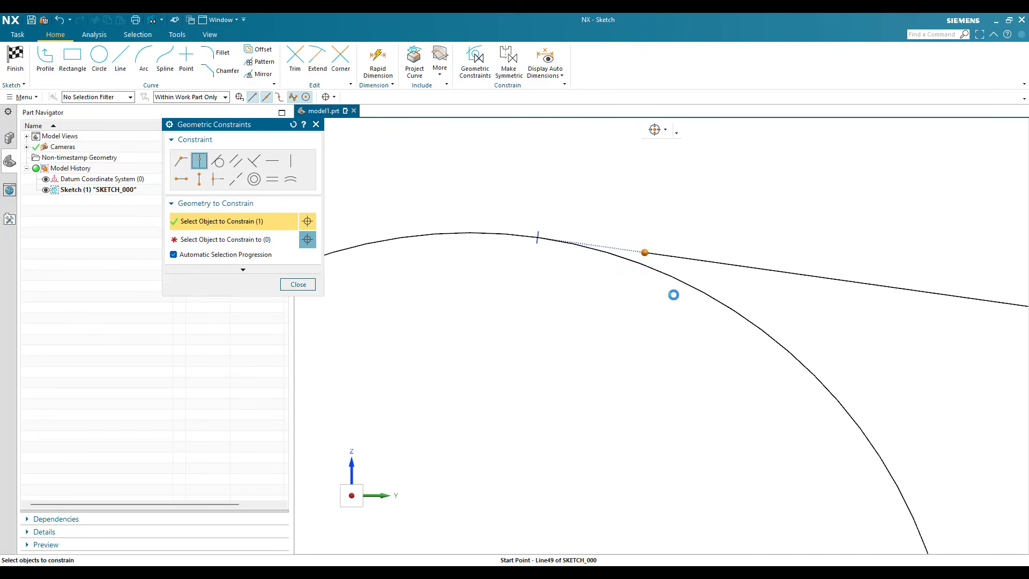
{"action": "left_click", "coordinate": [526, 239]}
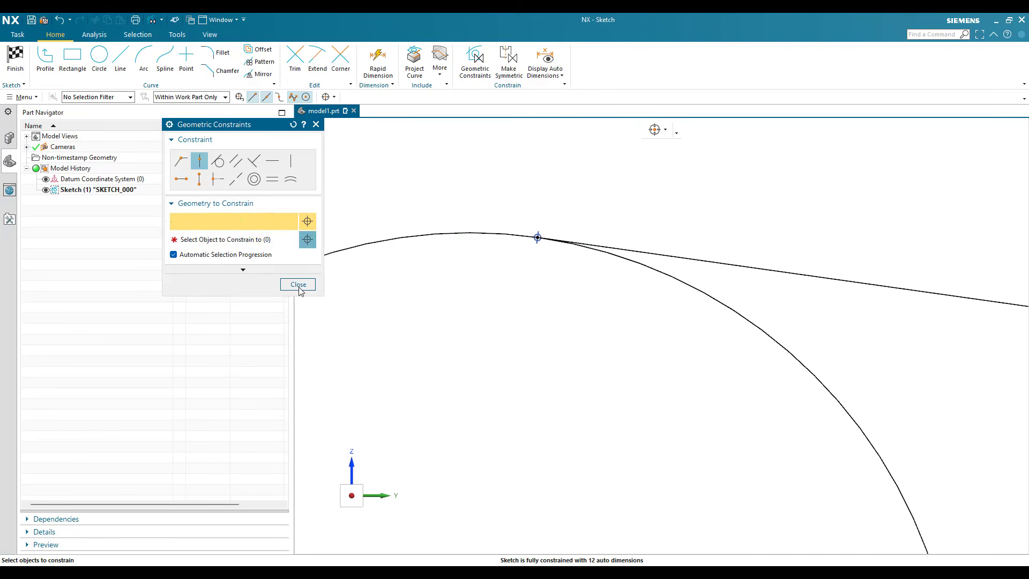
- Sketch a separate circle below and to the right of the large circle, about half its diameter
{"action": "key", "text": "Escape"}
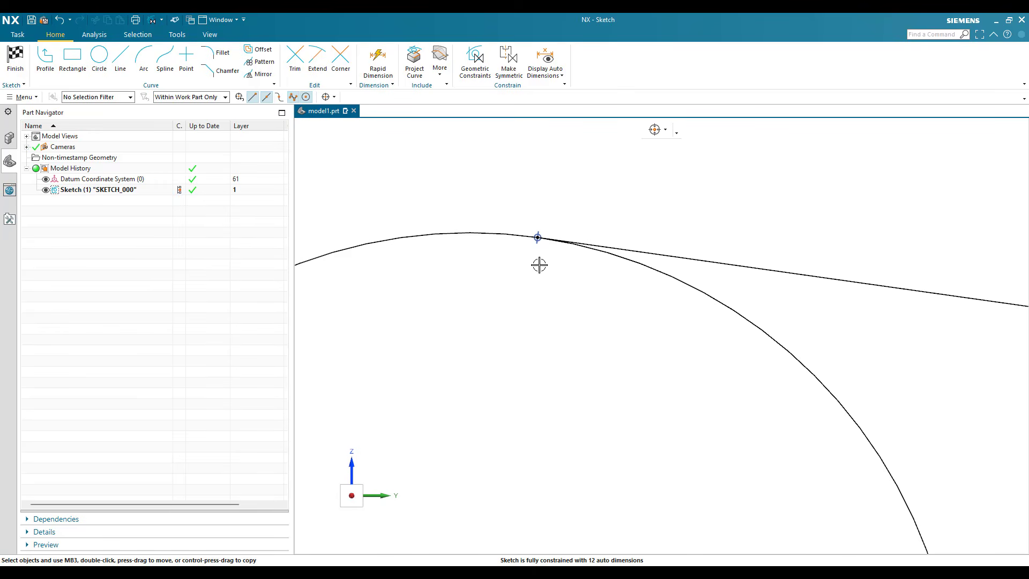
{"action": "scroll", "coordinate": [521, 246], "scroll_direction": "up", "scroll_amount": 6}
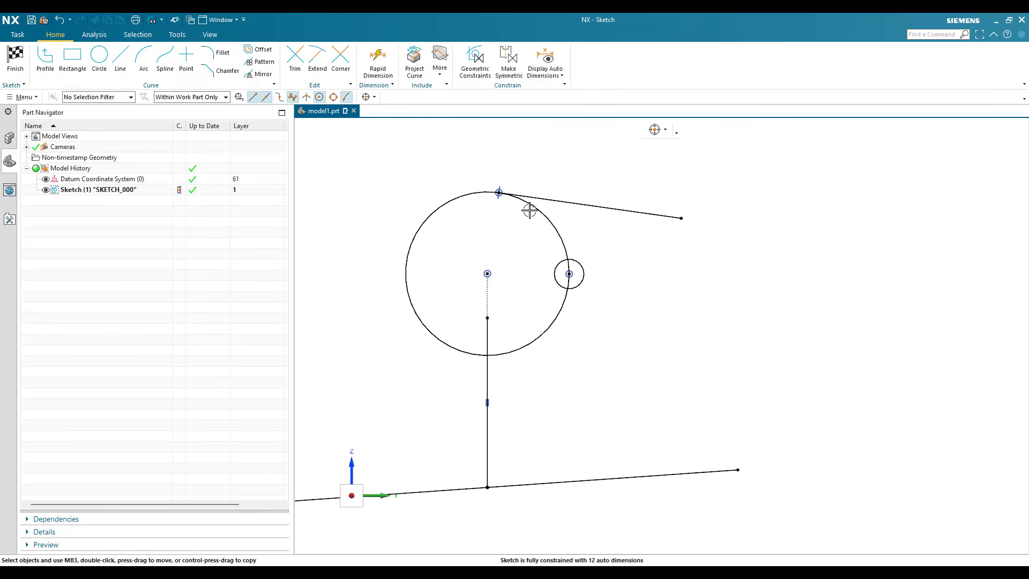
{"action": "scroll", "coordinate": [543, 199], "scroll_direction": "down", "scroll_amount": 2}
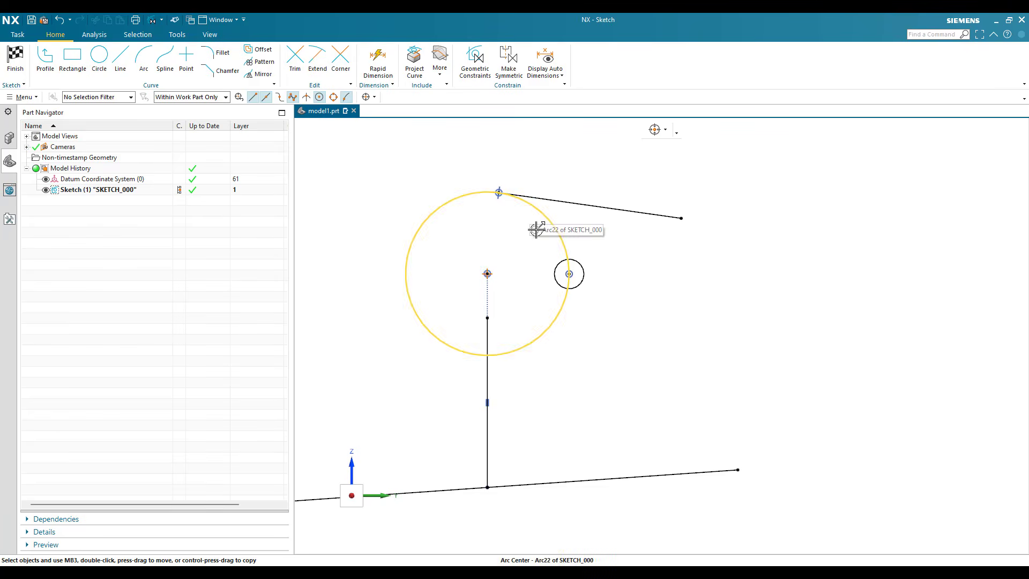
{"action": "left_click", "coordinate": [115, 66]}
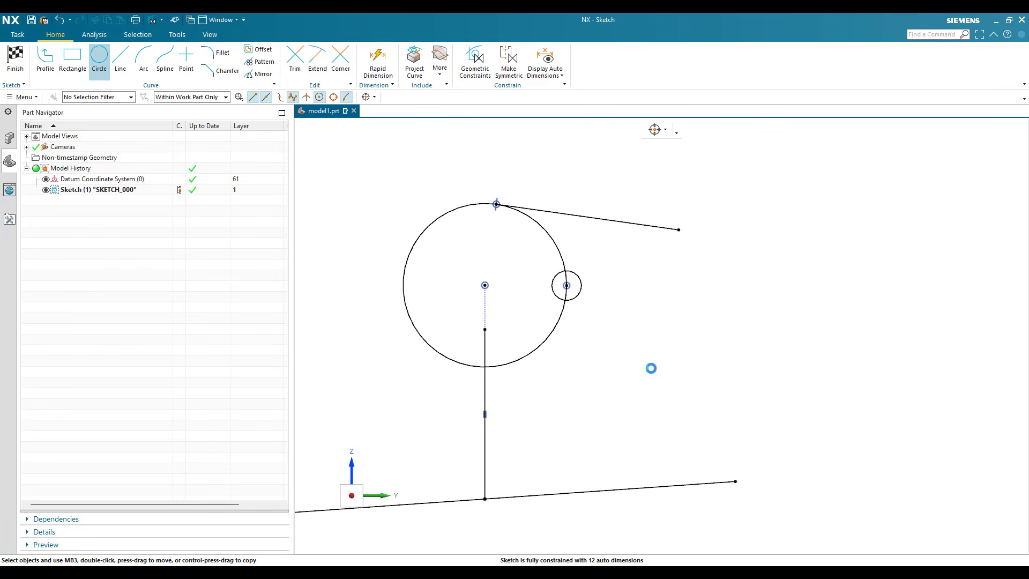
{"action": "key", "text": "o"}
{"action": "left_click", "coordinate": [653, 370]}
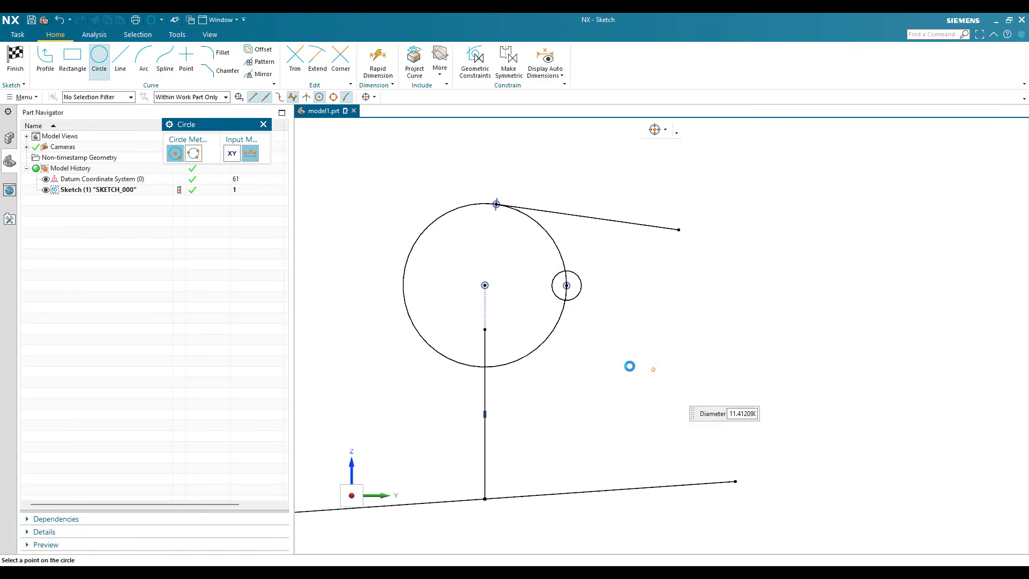
{"action": "left_click", "coordinate": [611, 359]}
{"action": "key", "text": "Escape"}
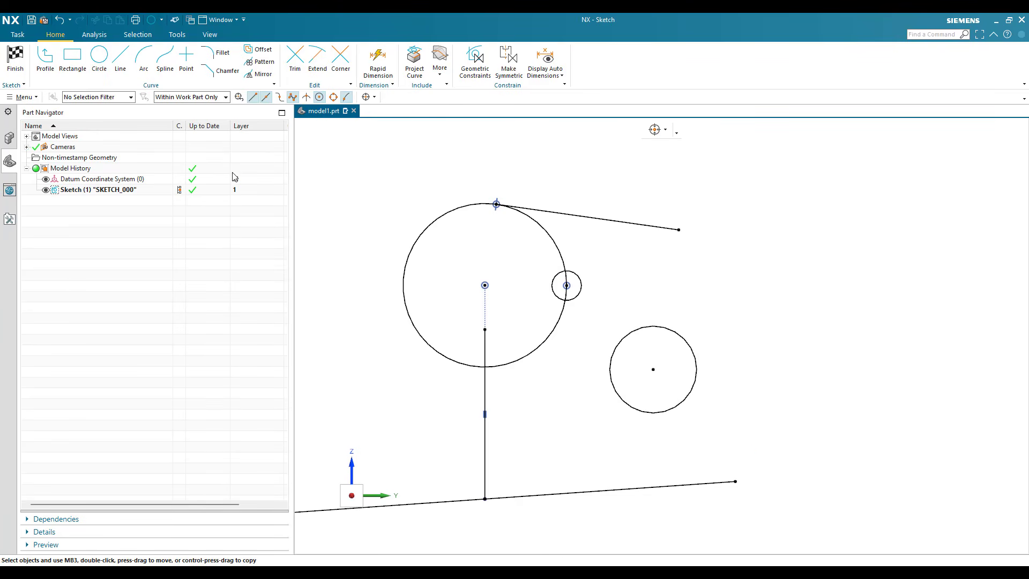
- Apply a Tangent constraint between the large circle and the new circle at its lower right
{"action": "key", "text": "c"}
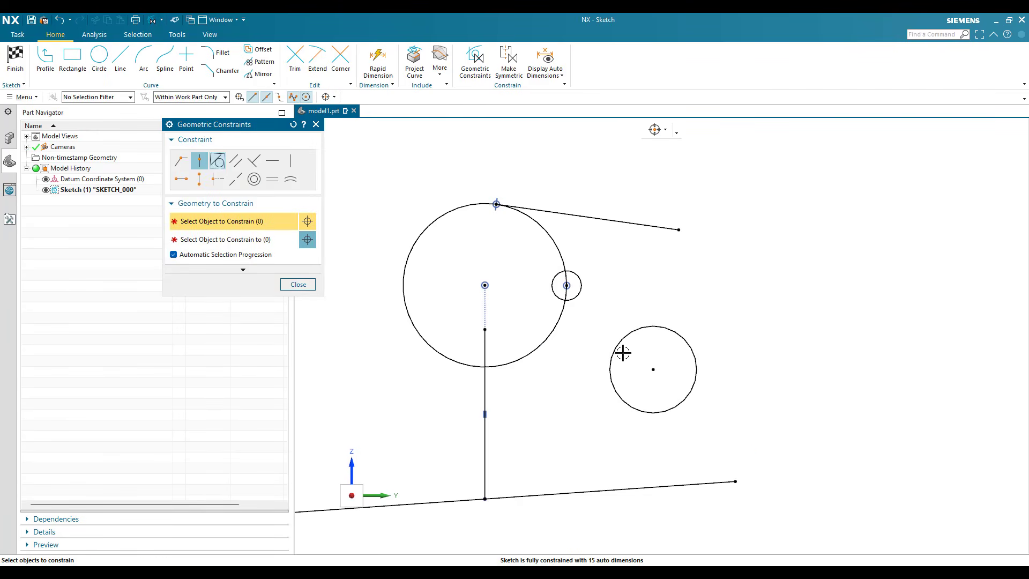
{"action": "left_click", "coordinate": [613, 369]}
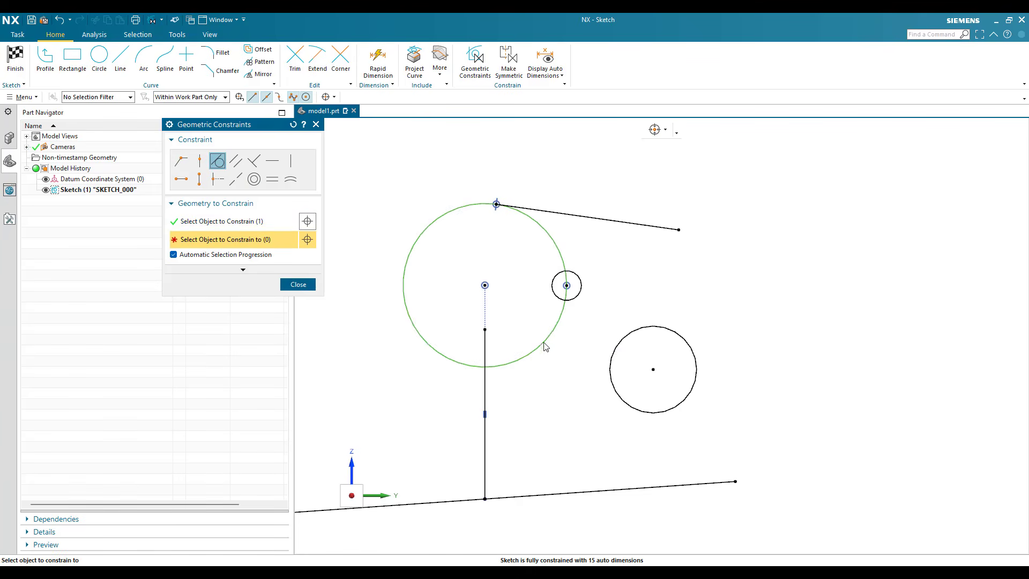
{"action": "left_click", "coordinate": [611, 360]}
{"action": "scroll", "coordinate": [557, 322], "scroll_direction": "up", "scroll_amount": 6}
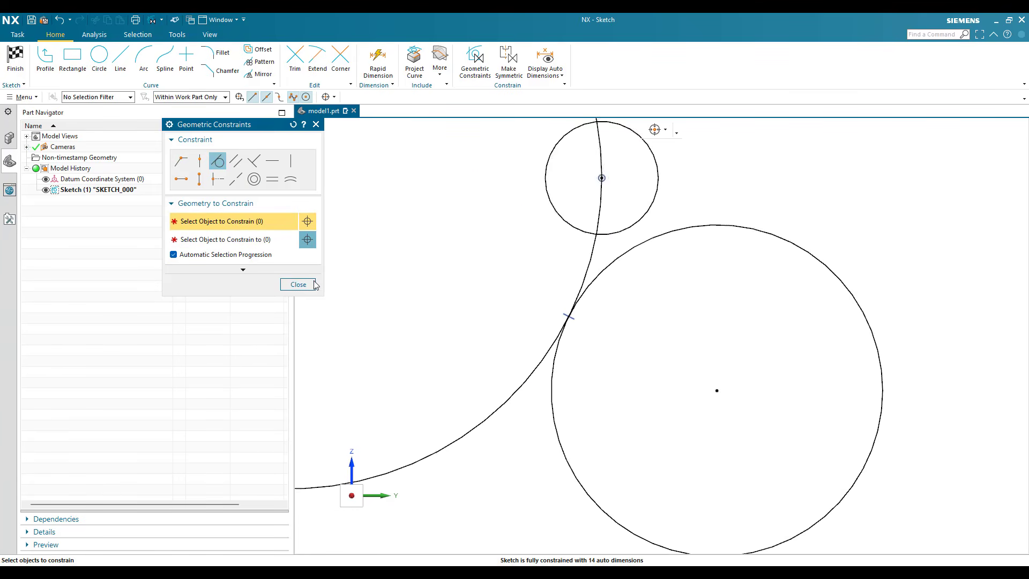
{"action": "key", "text": "Escape"}
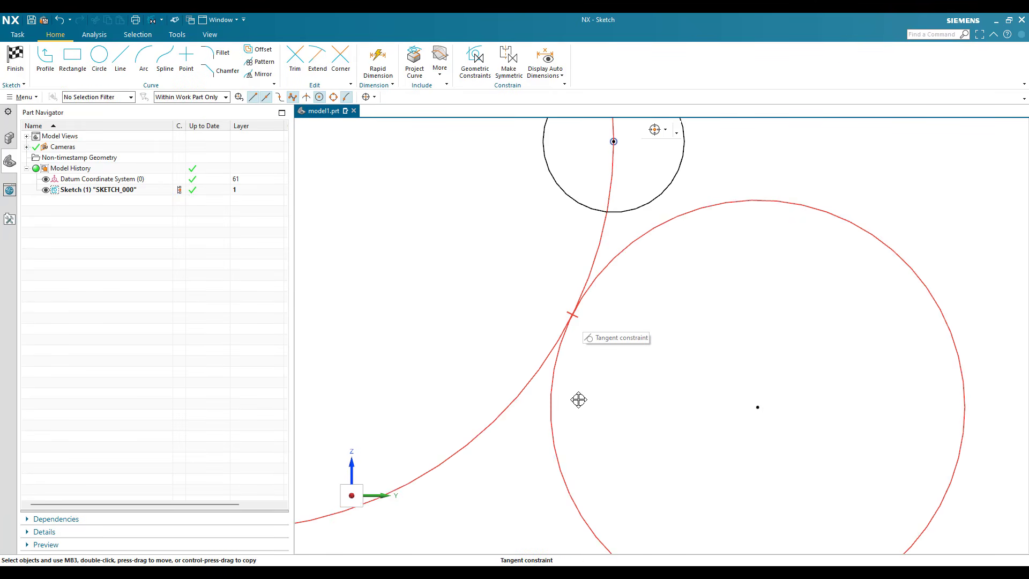
- Move the new tangent circle's center closer to the large circle
{"action": "left_click_drag", "start_coordinate": [757, 407], "coordinate": [577, 345]}
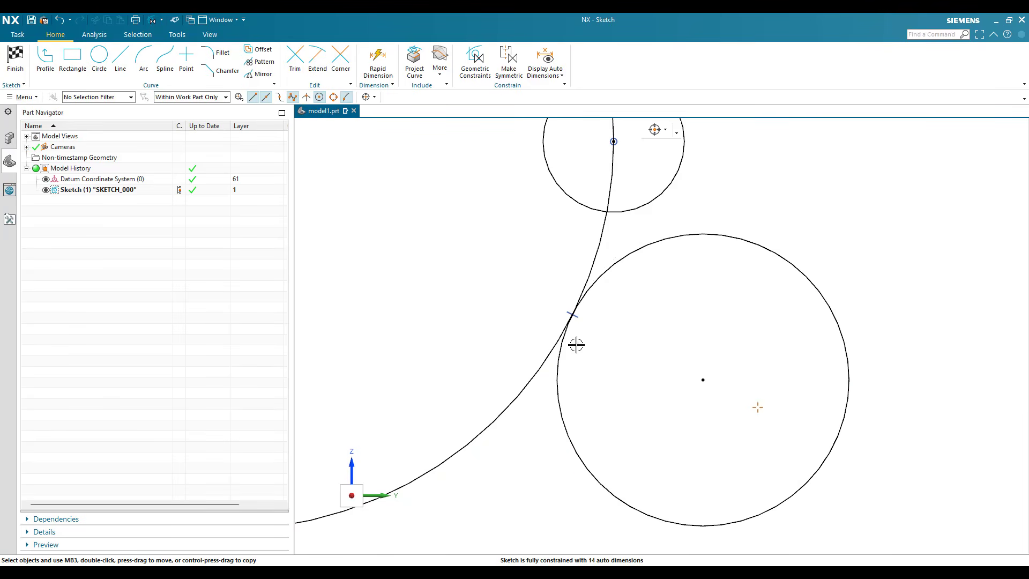
{"action": "scroll", "coordinate": [574, 340], "scroll_direction": "down", "scroll_amount": 1}
{"action": "scroll", "coordinate": [592, 322], "scroll_direction": "up", "scroll_amount": 4}
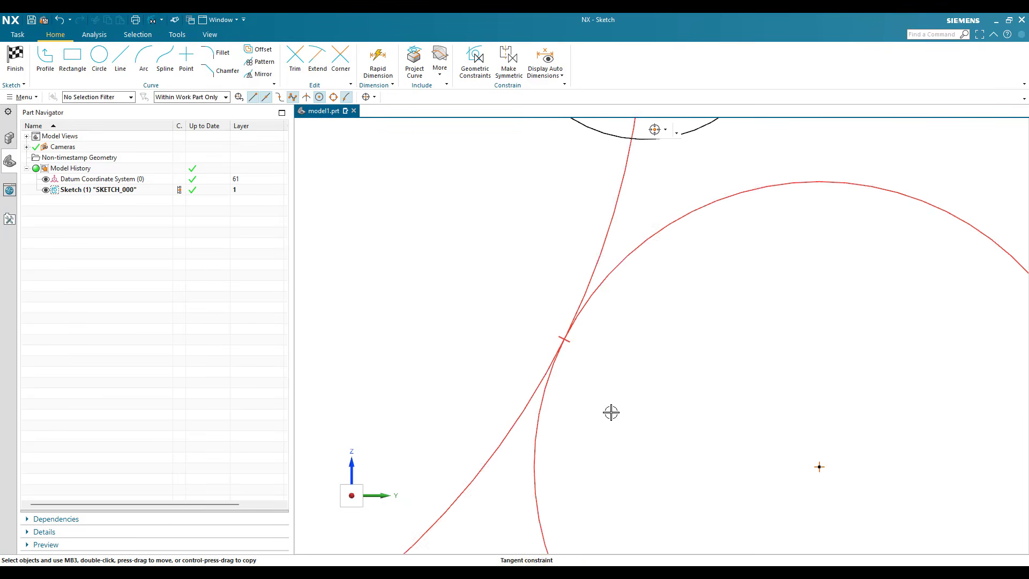
- Delete the Tangent constraint between the two circles and adjust the lower circle so it is smaller and separate
{"action": "left_click", "coordinate": [598, 333]}
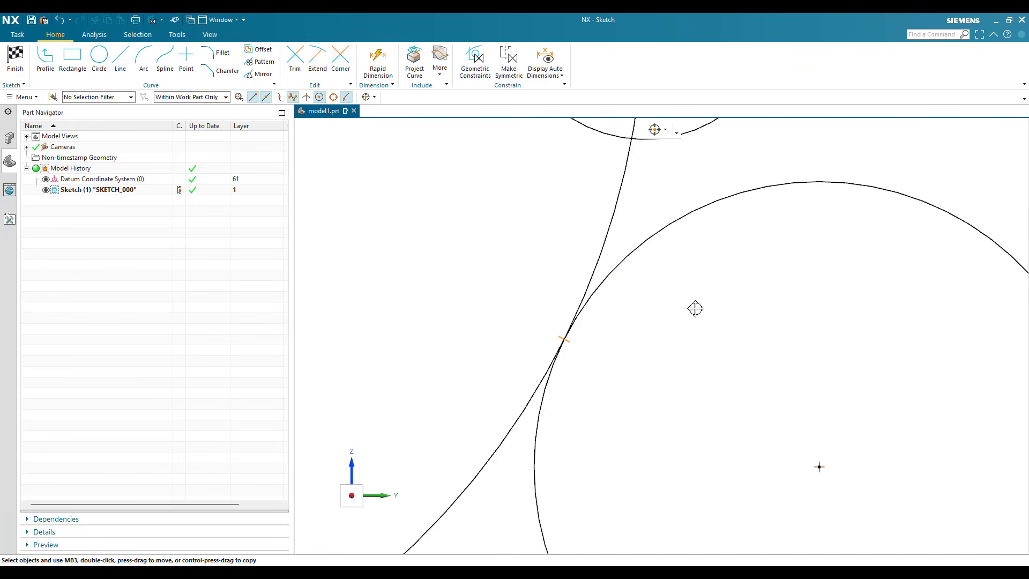
{"action": "scroll", "coordinate": [695, 309], "scroll_direction": "down", "scroll_amount": 4}
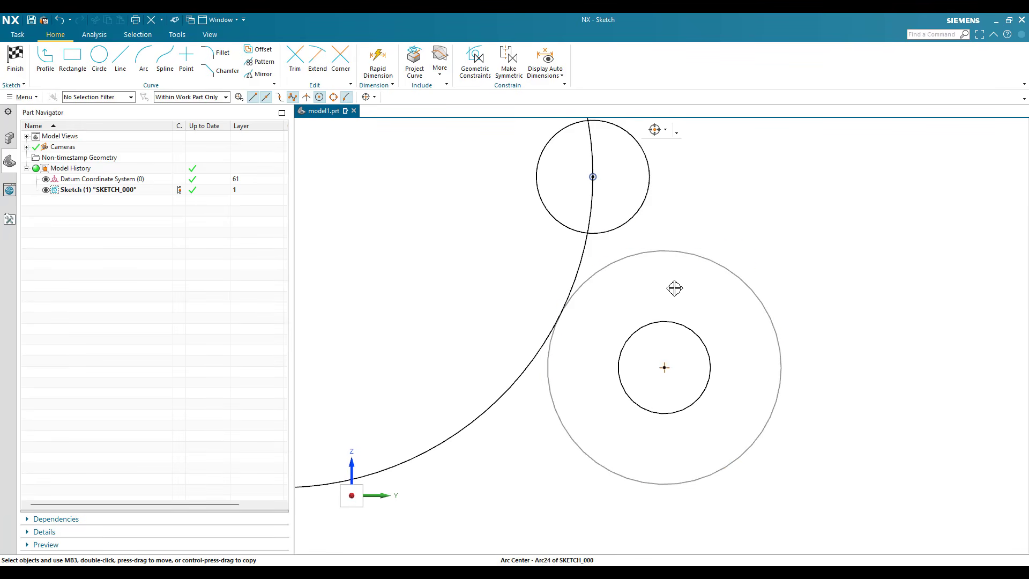
{"action": "left_click_drag", "start_coordinate": [675, 288], "coordinate": [647, 289]}
{"action": "scroll", "coordinate": [608, 309], "scroll_direction": "down", "scroll_amount": 2}
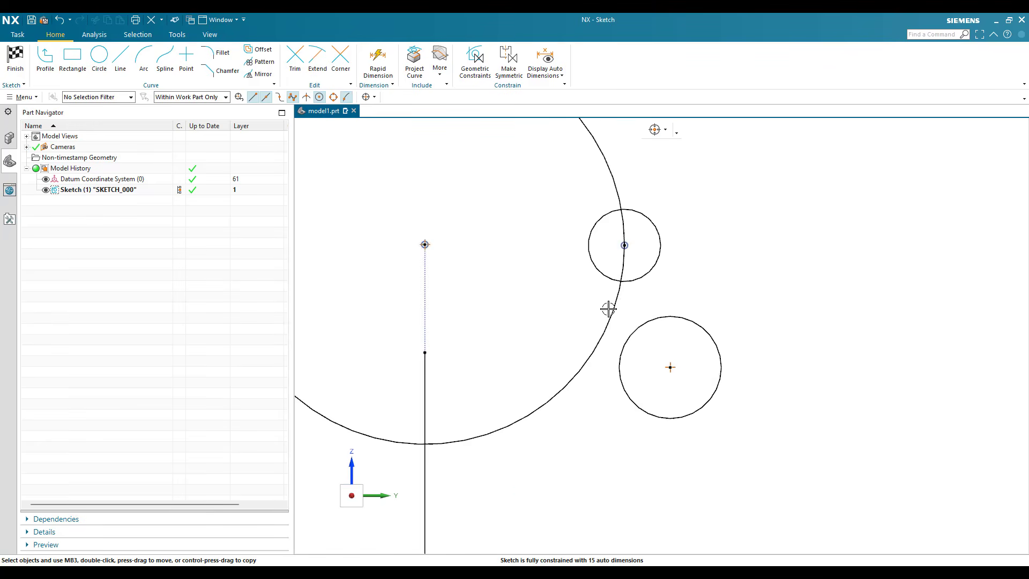
{"action": "scroll", "coordinate": [610, 310], "scroll_direction": "down", "scroll_amount": 2}
- Delete the Point on Curve constraint at the small circle's center and move that circle off the large circle
{"action": "scroll", "coordinate": [613, 313], "scroll_direction": "up", "scroll_amount": 5}
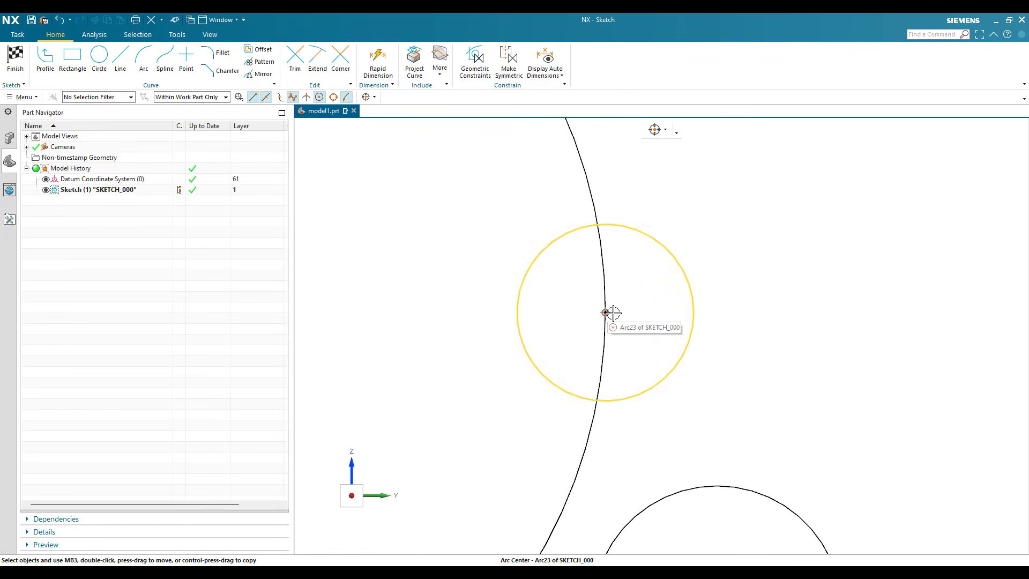
{"action": "left_click", "coordinate": [613, 313]}
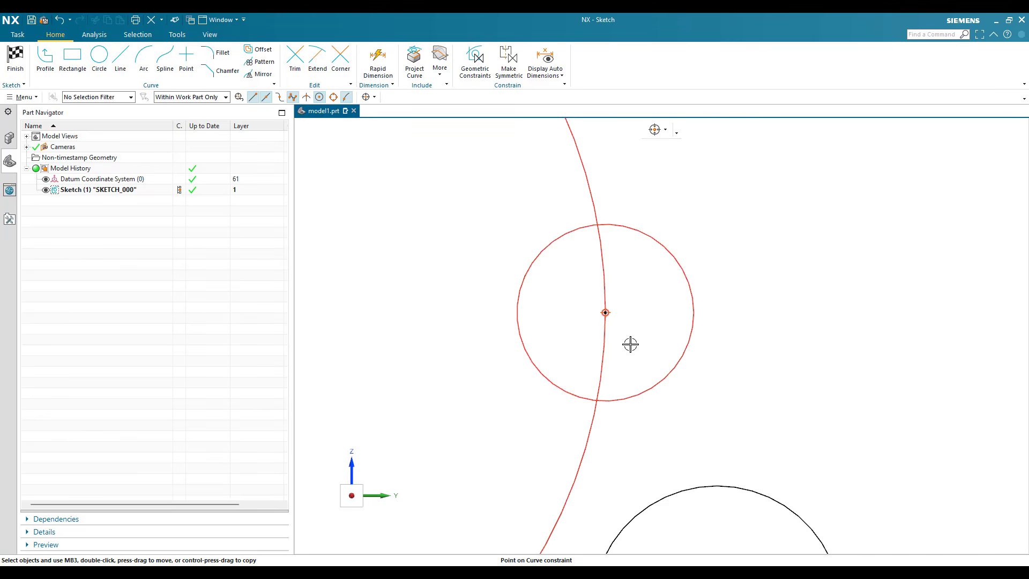
{"action": "left_click", "coordinate": [607, 312]}
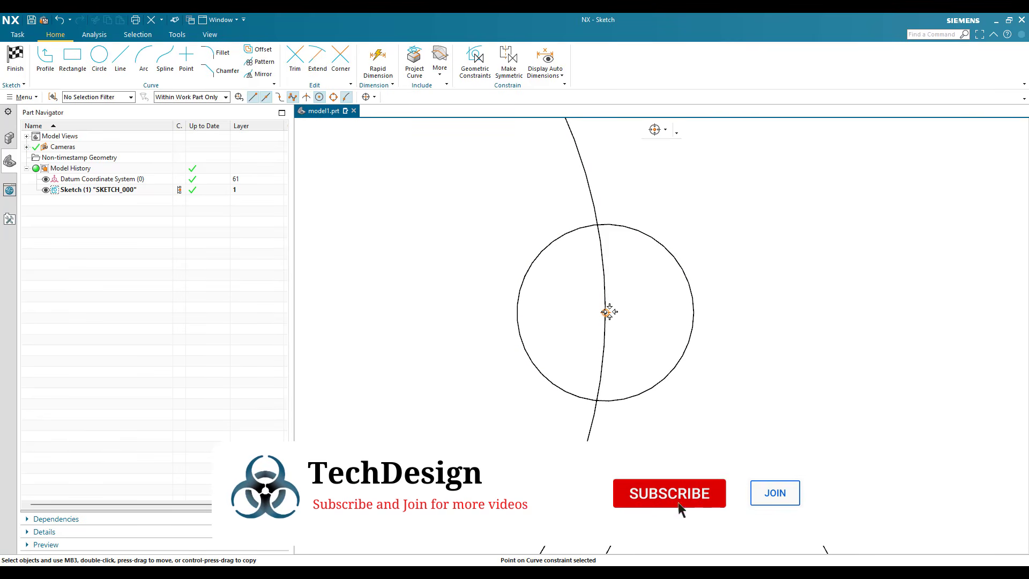
{"action": "key", "text": "Delete"}
{"action": "left_click_drag", "start_coordinate": [606, 313], "coordinate": [790, 287]}
- Delete the Point on Curve constraint at the tangent line's endpoint, picking it from the list of overlapping objects
{"action": "scroll", "coordinate": [579, 285], "scroll_direction": "down", "scroll_amount": 7}
{"action": "scroll", "coordinate": [611, 276], "scroll_direction": "up", "scroll_amount": 6}
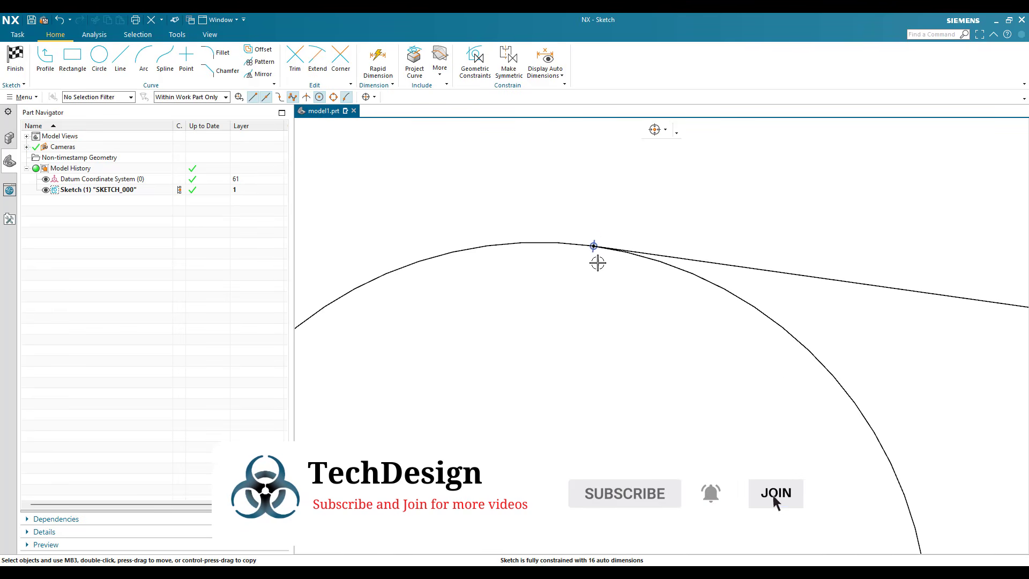
{"action": "scroll", "coordinate": [597, 257], "scroll_direction": "up", "scroll_amount": 5}
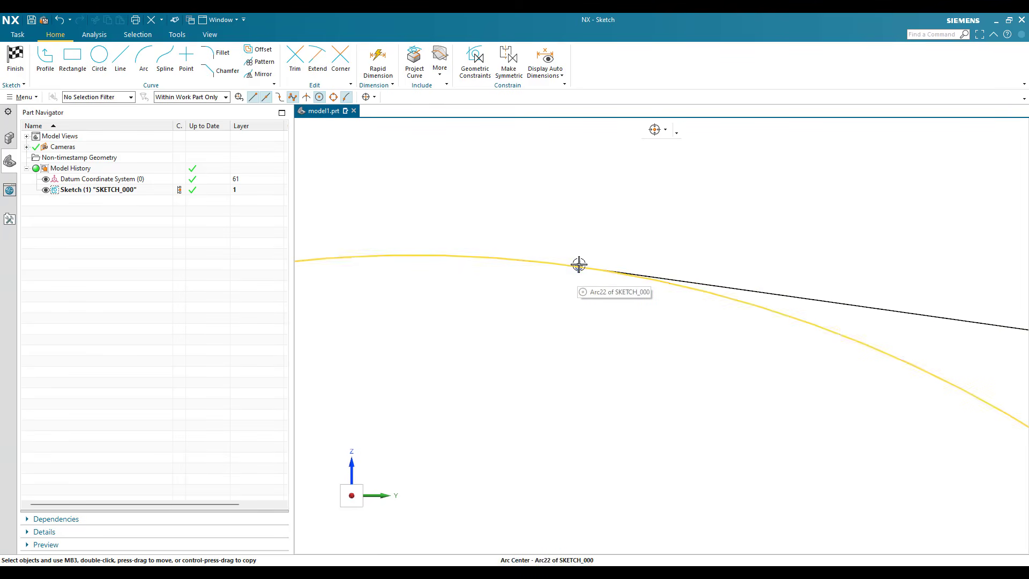
{"action": "right_click", "coordinate": [593, 274]}
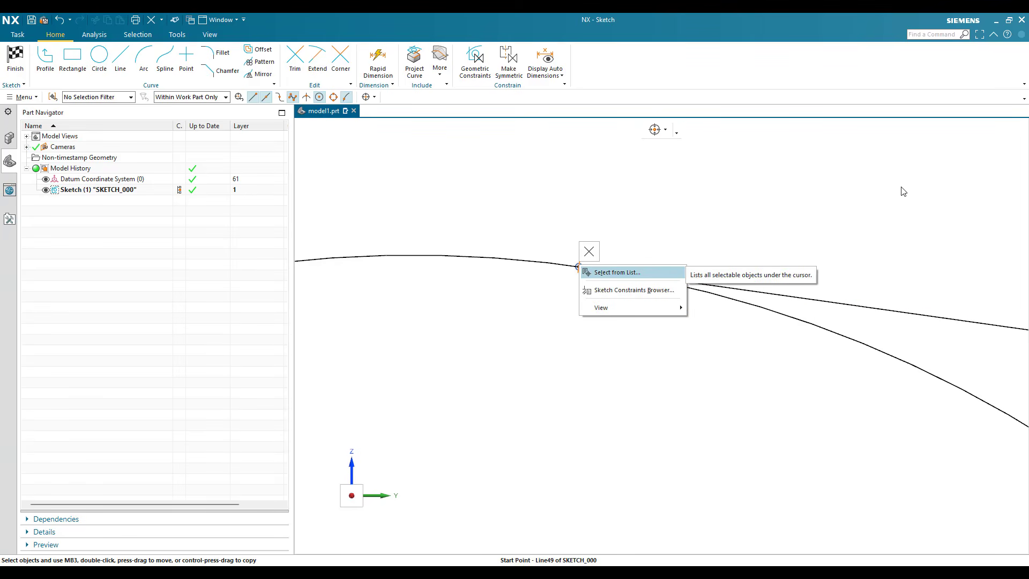
{"action": "left_click", "coordinate": [616, 272]}
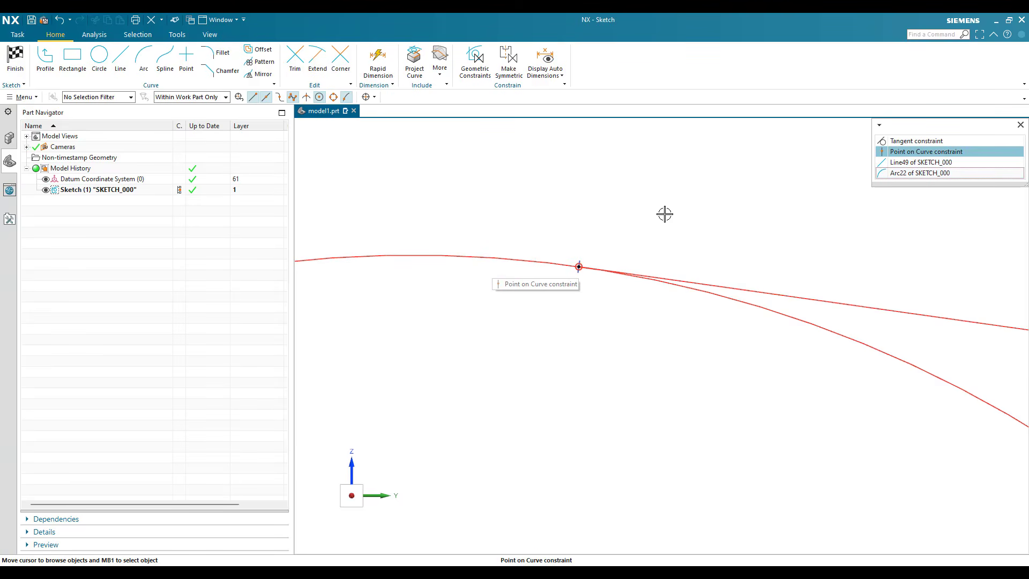
{"action": "left_click", "coordinate": [926, 152]}
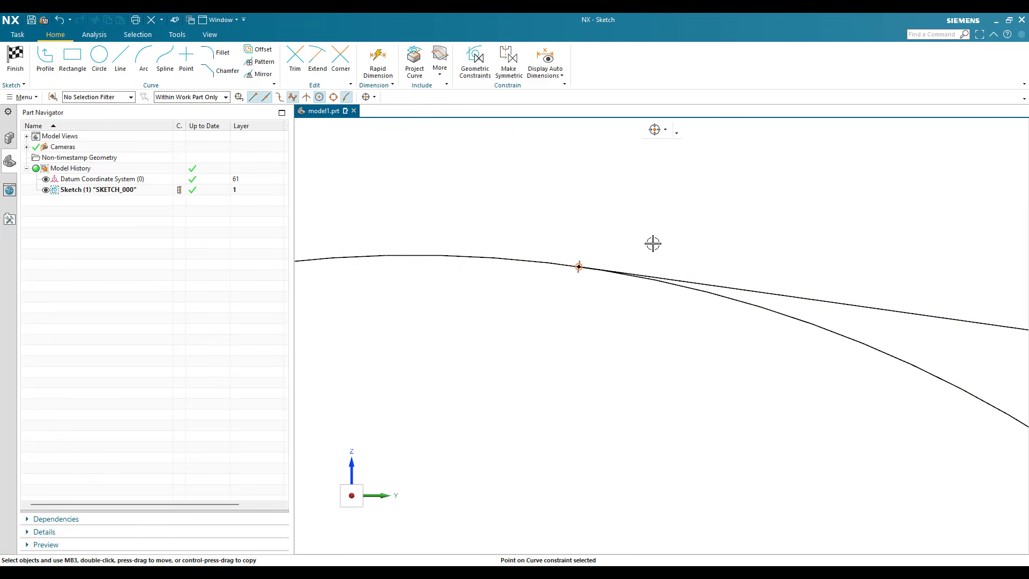
{"action": "key", "text": "ctrl+f"}
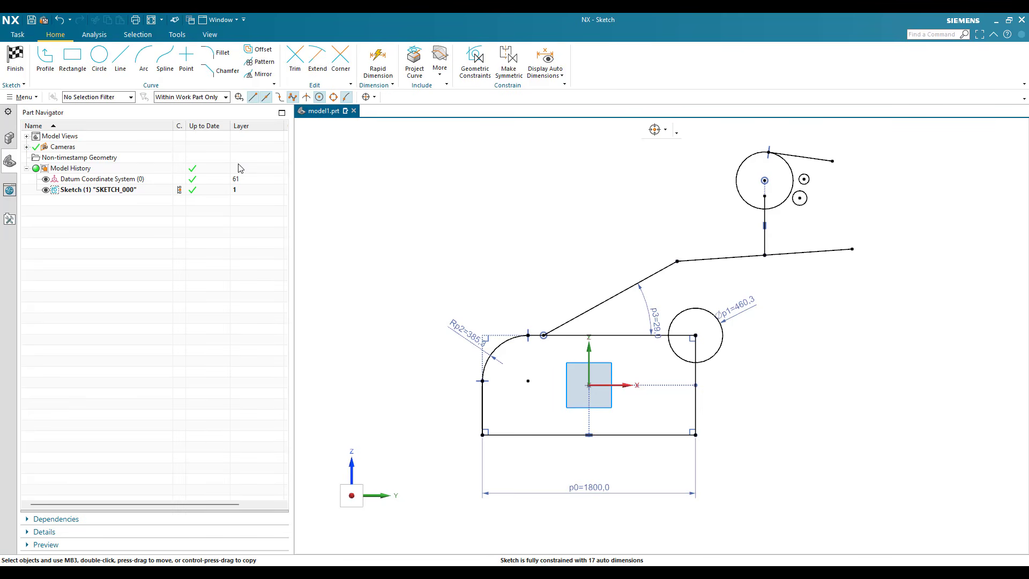
- Sketch a detached line sloping downward to the right, beside the rectangle's right edge
{"action": "key", "text": "c"}
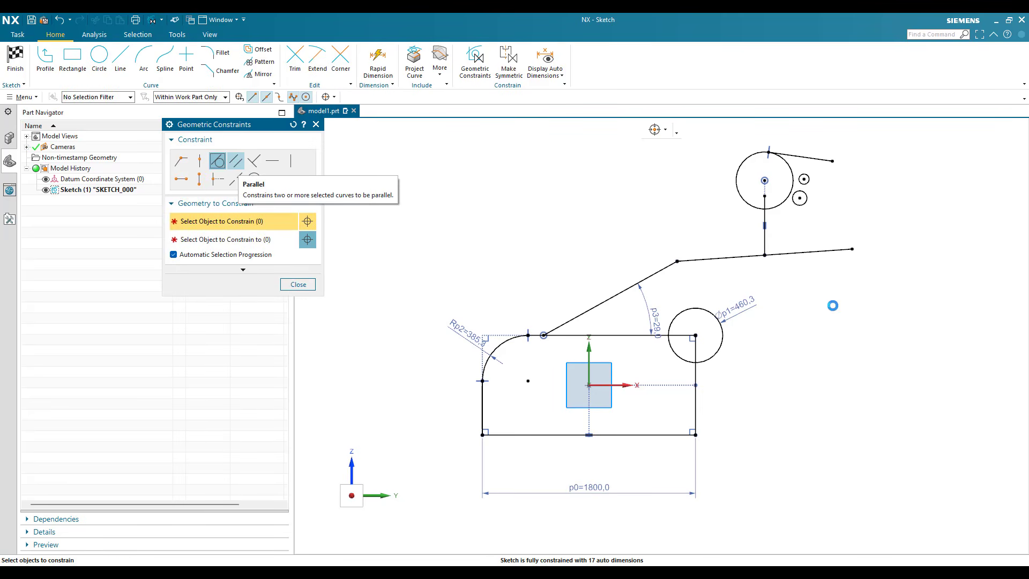
{"action": "key", "text": "l"}
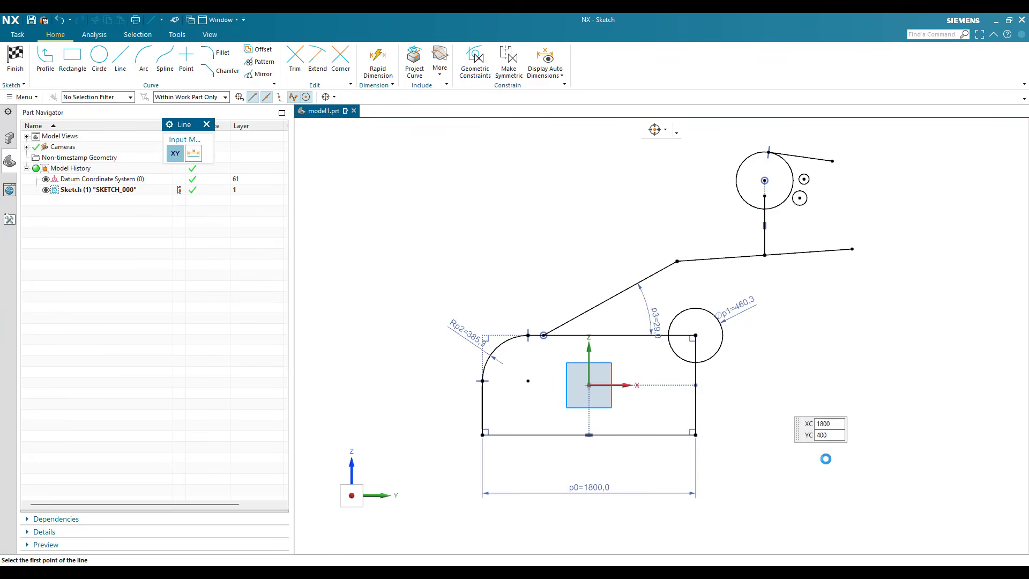
{"action": "left_click", "coordinate": [761, 384]}
{"action": "left_click", "coordinate": [829, 459]}
{"action": "scroll", "coordinate": [826, 459], "scroll_direction": "up", "scroll_amount": 4}
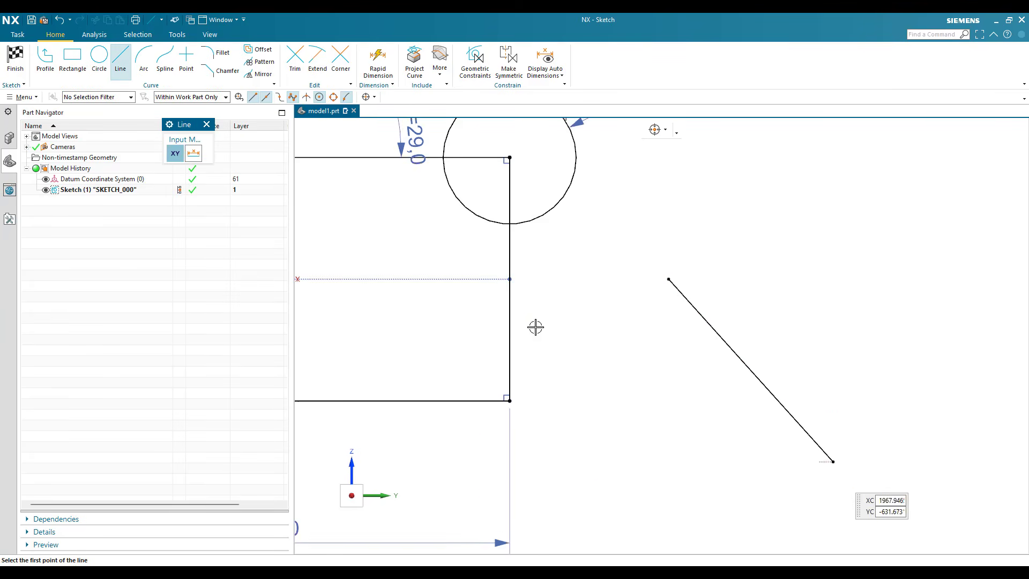
{"action": "key", "text": "Escape"}
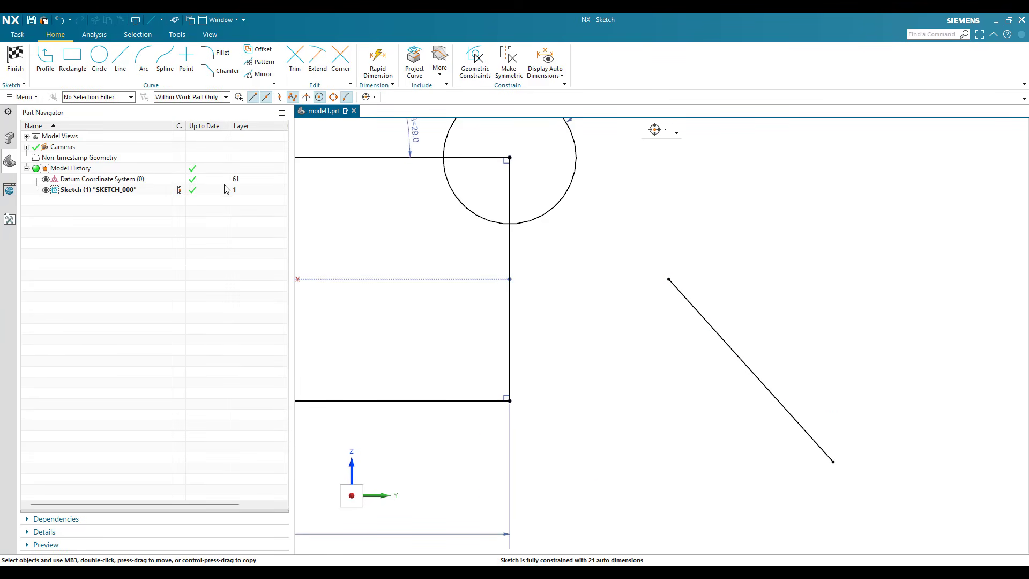
- Apply a Parallel constraint between the rectangle's right vertical edge and the slanted line beside it
{"action": "key", "text": "c"}
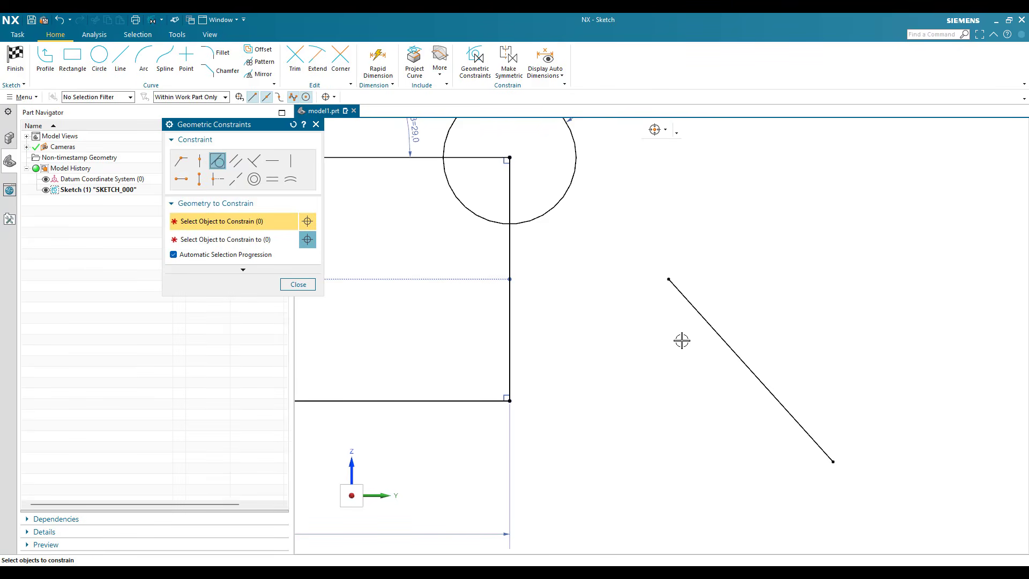
{"action": "left_click", "coordinate": [510, 341]}
{"action": "left_click", "coordinate": [703, 317]}
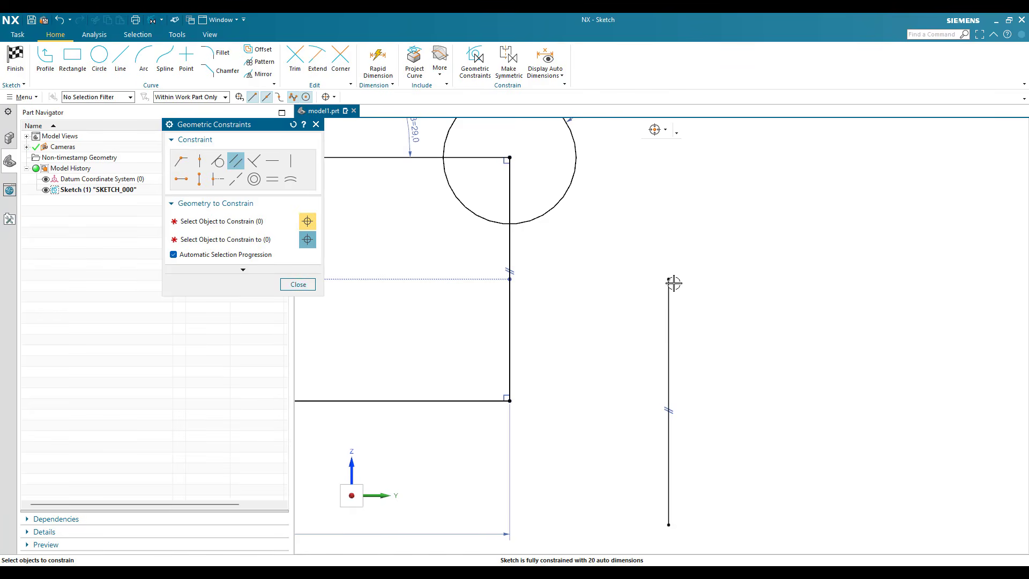
{"action": "key", "text": "Escape"}
- Shift the parallel line slightly toward the rectangle with its upper endpoint raised, and delete its Parallel constraint
{"action": "left_click_drag", "start_coordinate": [654, 268], "coordinate": [658, 290]}
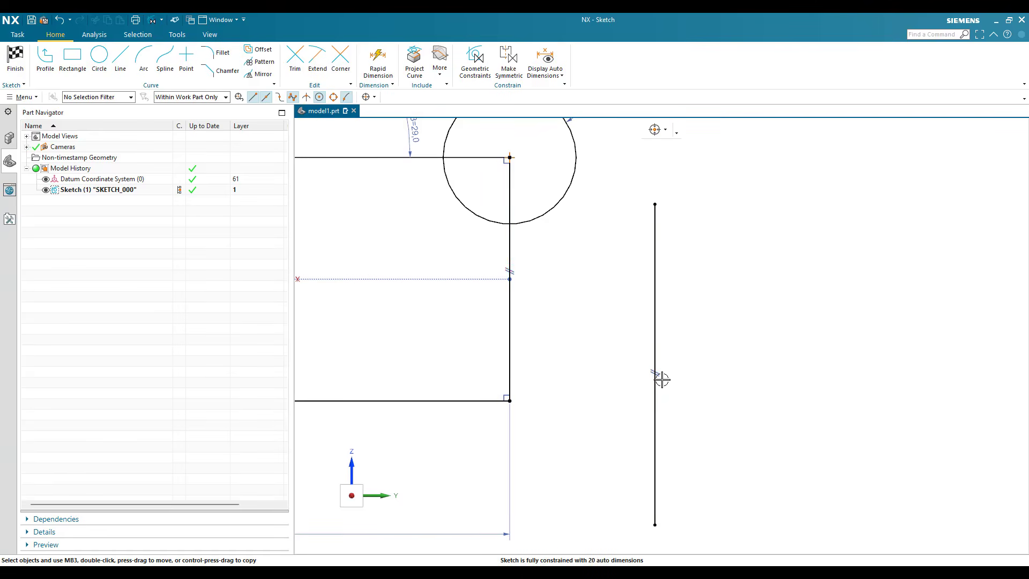
{"action": "left_click", "coordinate": [721, 398]}
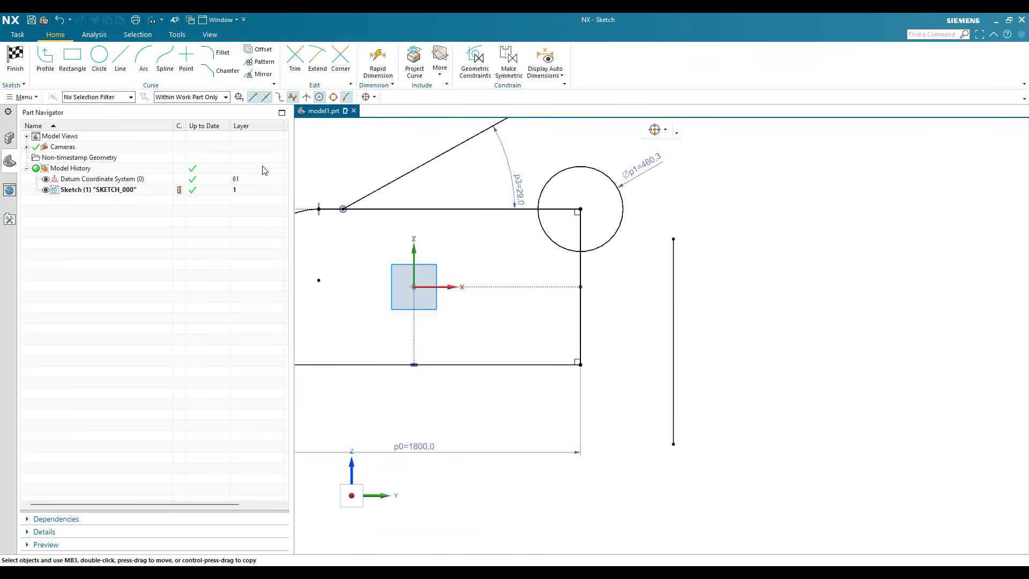
- Sketch a line starting on the detached vertical line and sloping downward to the right
{"action": "key", "text": "c"}
{"action": "left_click", "coordinate": [121, 59]}
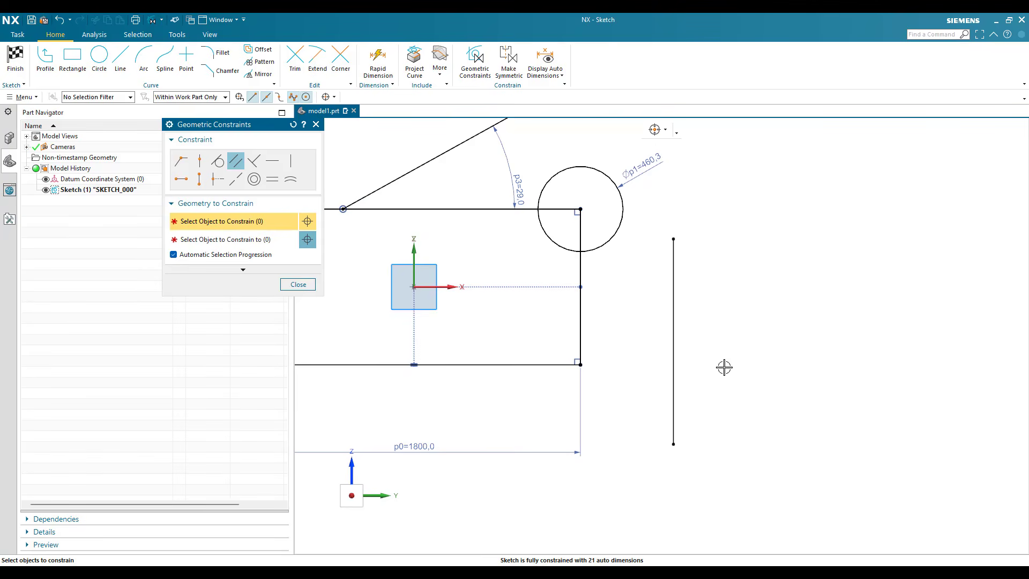
{"action": "left_click", "coordinate": [673, 317]}
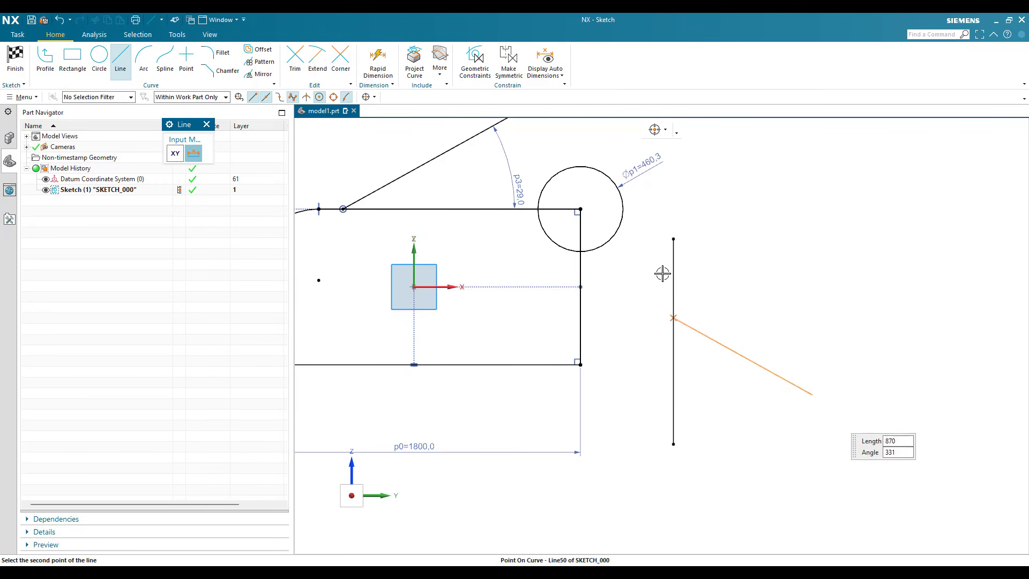
{"action": "left_click", "coordinate": [829, 394]}
{"action": "key", "text": "Escape"}
{"action": "scroll", "coordinate": [747, 379], "scroll_direction": "up", "scroll_amount": 2}
{"action": "scroll", "coordinate": [670, 362], "scroll_direction": "up", "scroll_amount": 1}
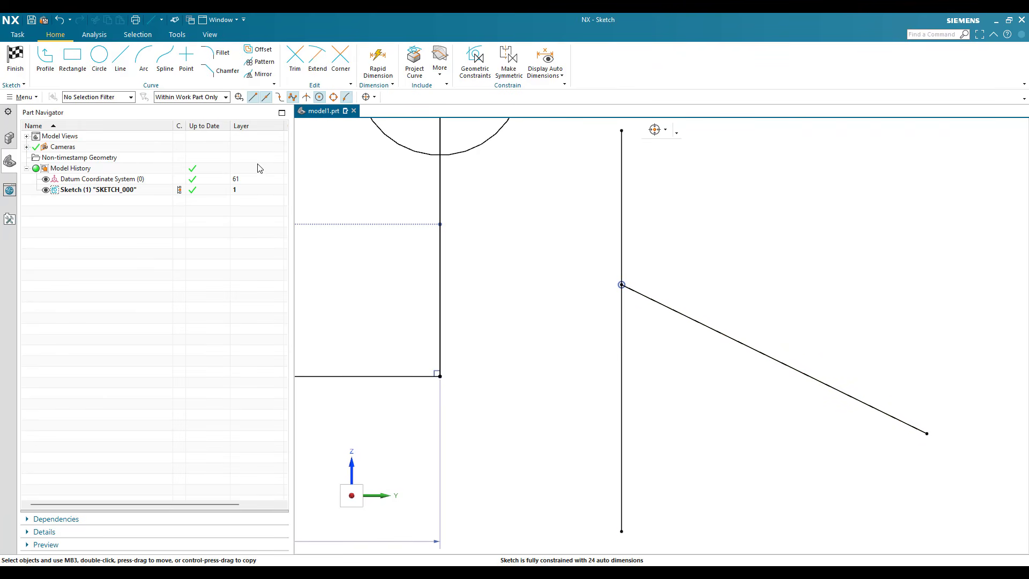
- Apply a Perpendicular constraint between the slanted line and the detached vertical line it starts on
{"action": "key", "text": "c"}
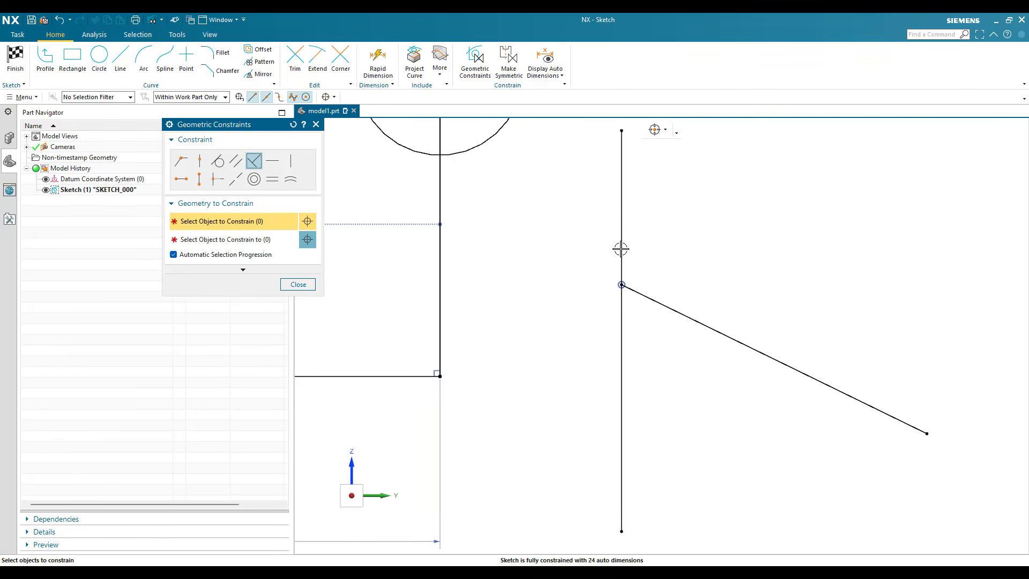
{"action": "left_click", "coordinate": [677, 312]}
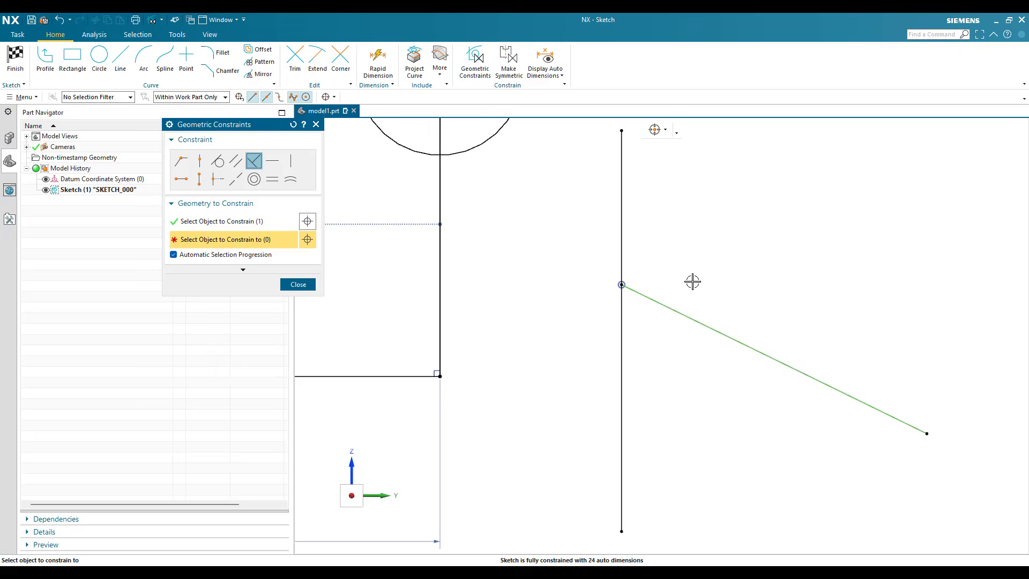
{"action": "left_click", "coordinate": [647, 291]}
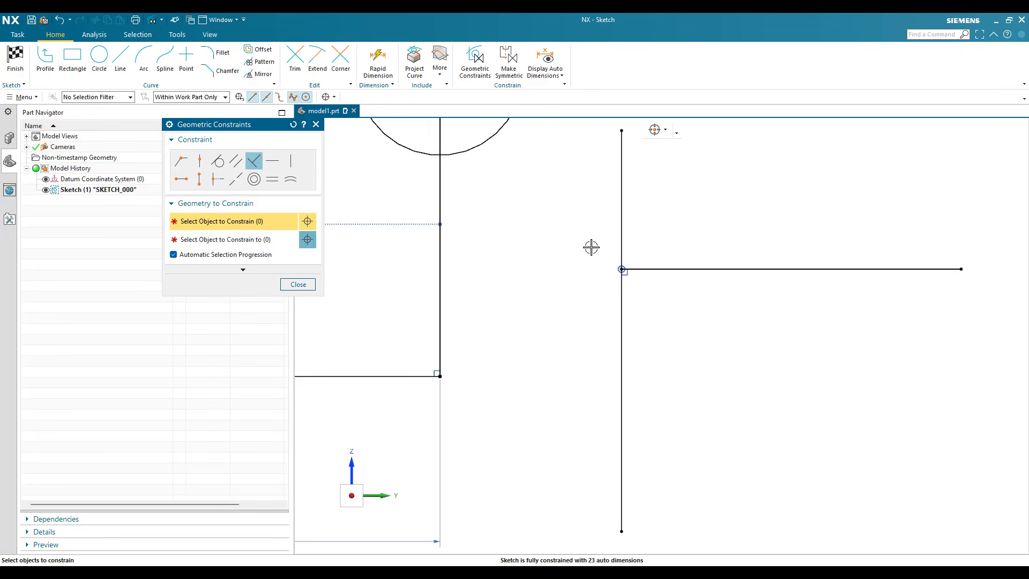
{"action": "scroll", "coordinate": [591, 250], "scroll_direction": "up", "scroll_amount": 3}
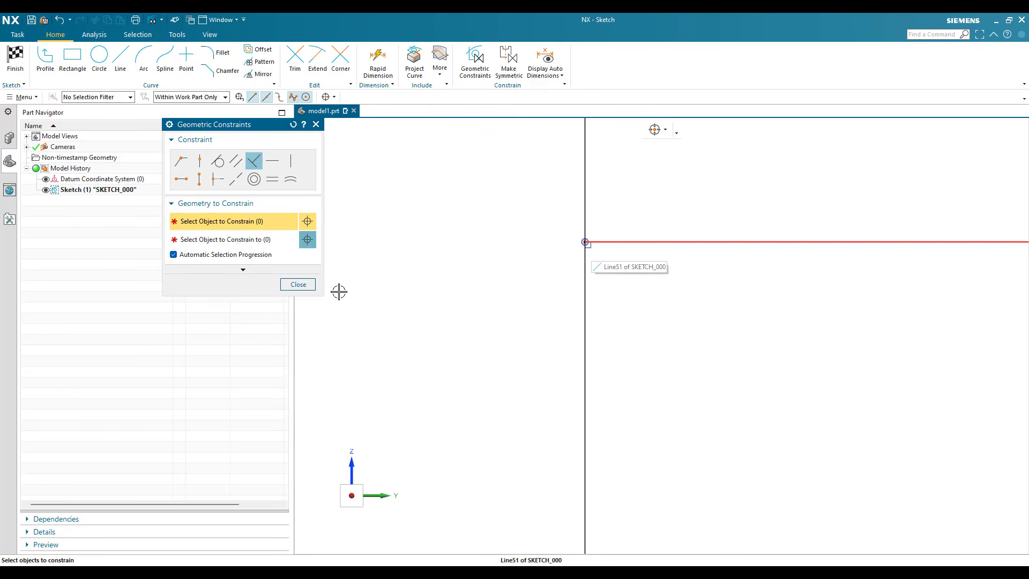
{"action": "middle_click", "coordinate": [596, 303]}
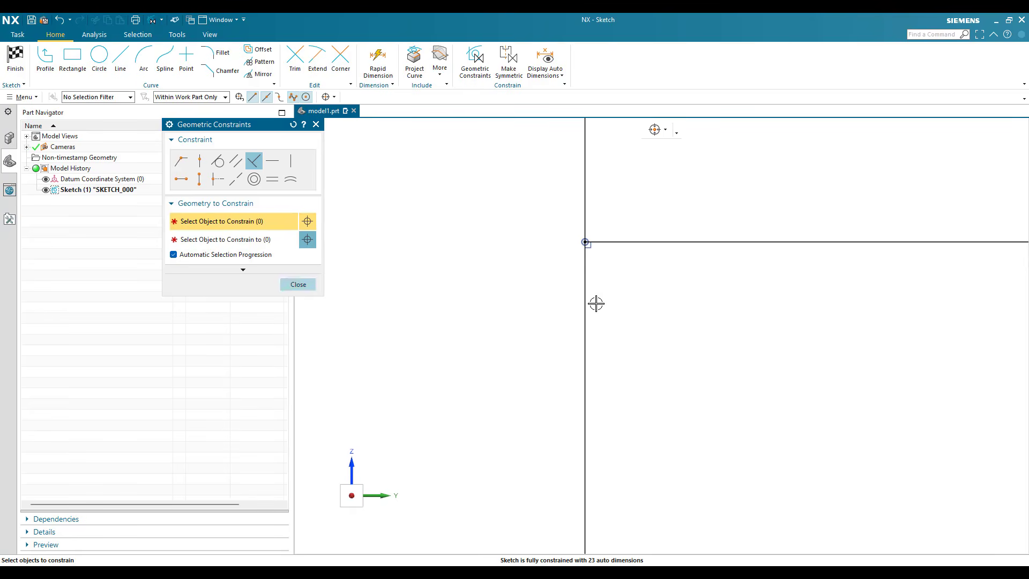
{"action": "scroll", "coordinate": [544, 309], "scroll_direction": "down", "scroll_amount": 3}
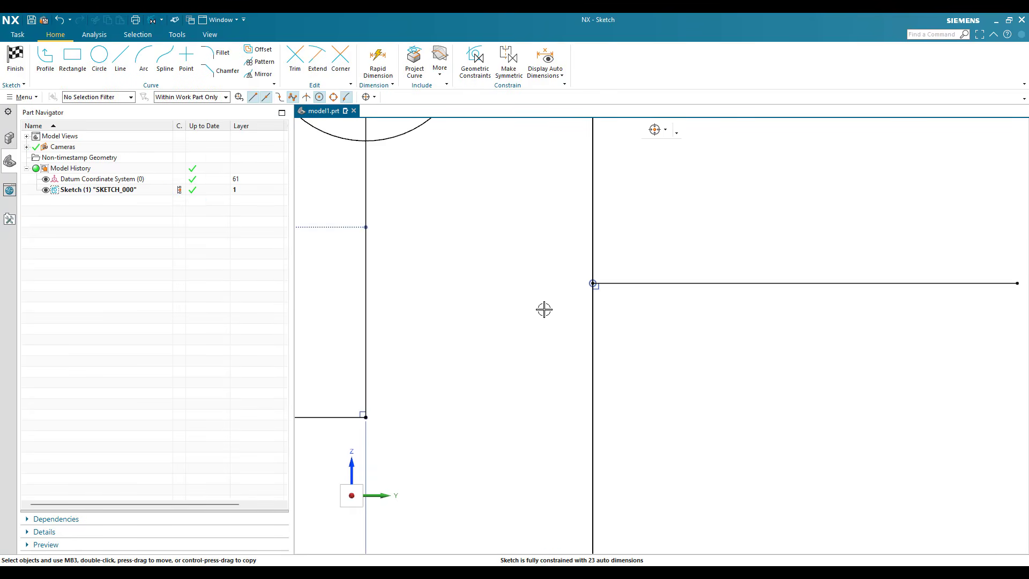
{"action": "scroll", "coordinate": [544, 309], "scroll_direction": "down", "scroll_amount": 4}
{"action": "key", "text": "c"}
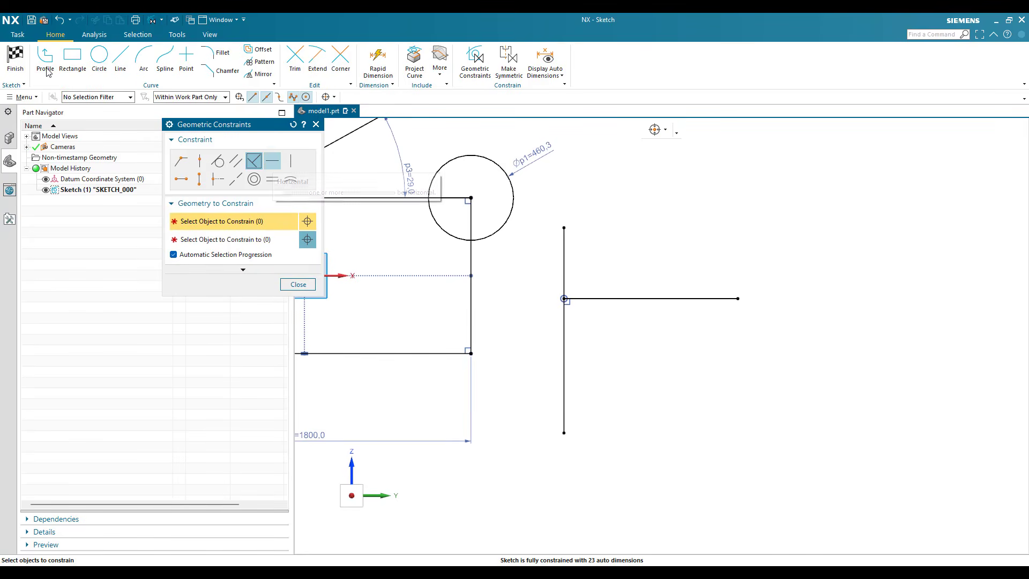
{"action": "key", "text": "Escape"}
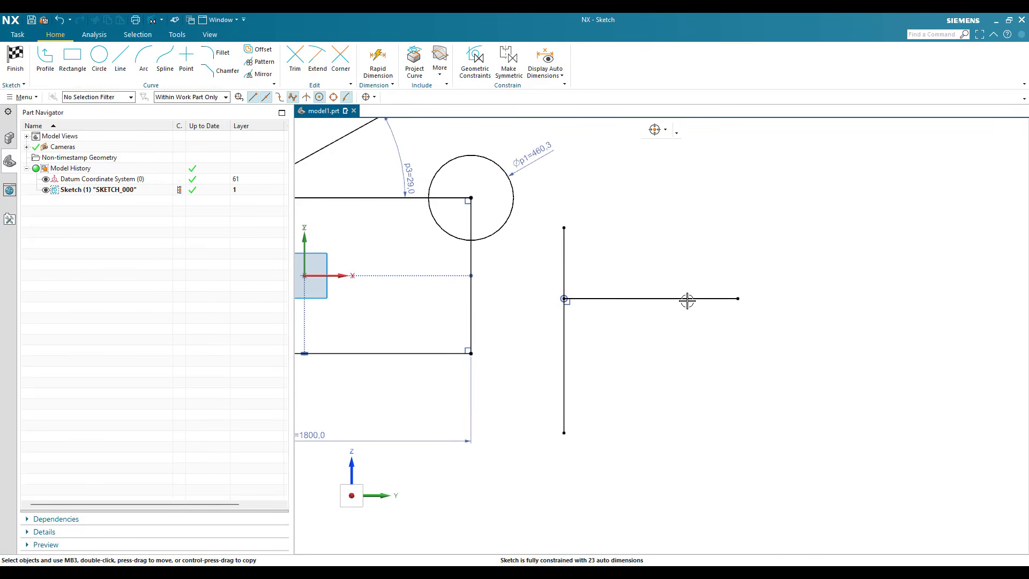
- Sketch an open five-segment profile well beyond the perpendicular lines, and delete the alignment constraint linking its last endpoint to the first segment
{"action": "key", "text": "z"}
{"action": "scroll", "coordinate": [768, 296], "scroll_direction": "down", "scroll_amount": 3}
{"action": "left_click", "coordinate": [681, 300]}
{"action": "left_click", "coordinate": [768, 300]}
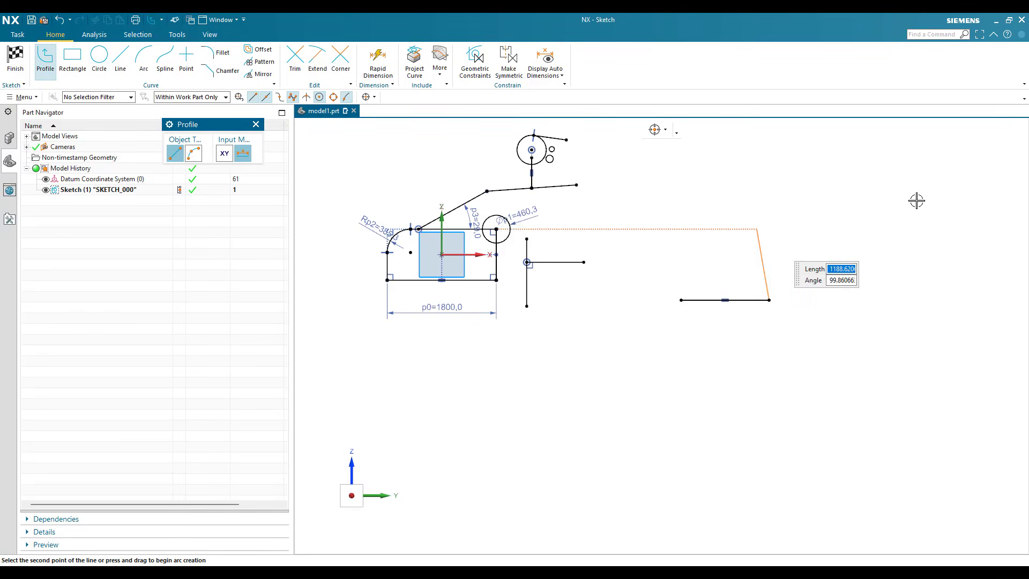
{"action": "left_click", "coordinate": [757, 229]}
{"action": "left_click", "coordinate": [837, 192]}
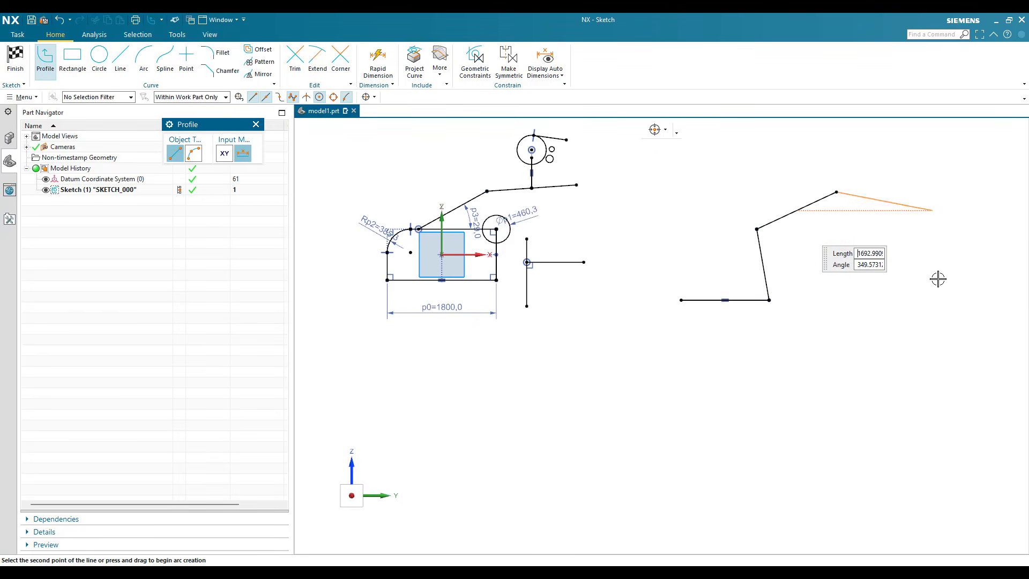
{"action": "left_click", "coordinate": [945, 201]}
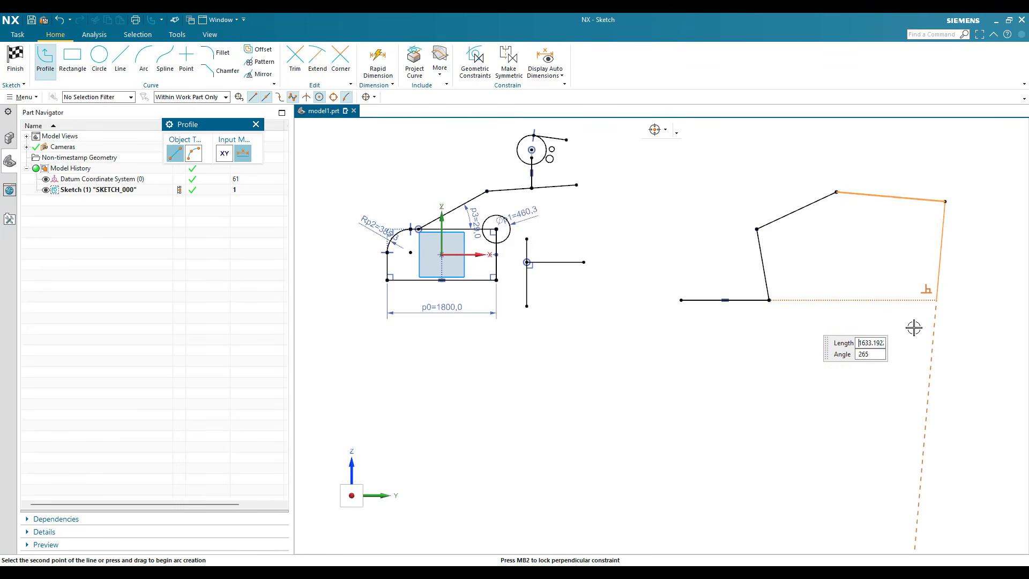
{"action": "left_click", "coordinate": [945, 299]}
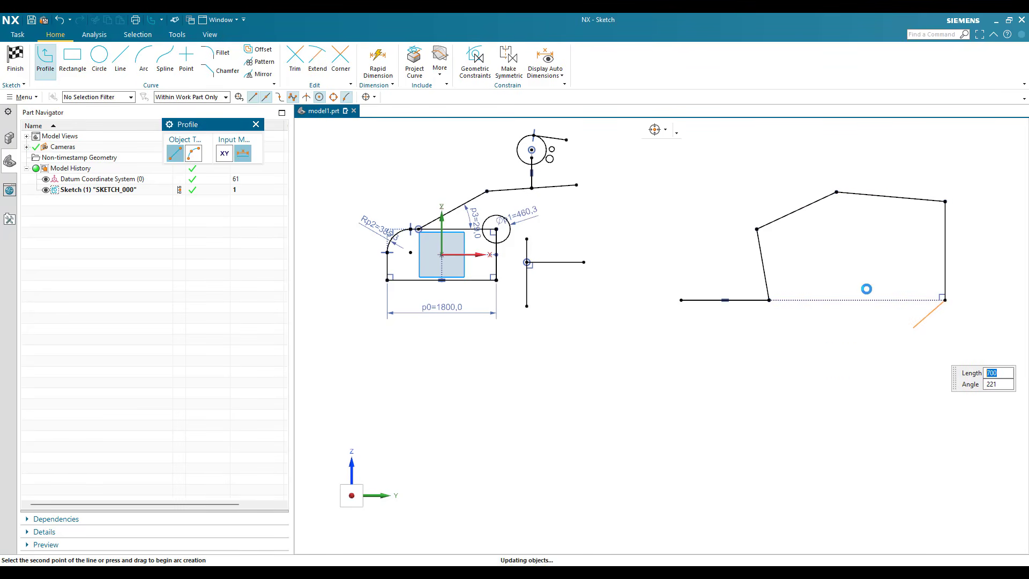
{"action": "key", "text": "Escape"}
{"action": "left_click", "coordinate": [787, 300]}
{"action": "key", "text": "Delete"}
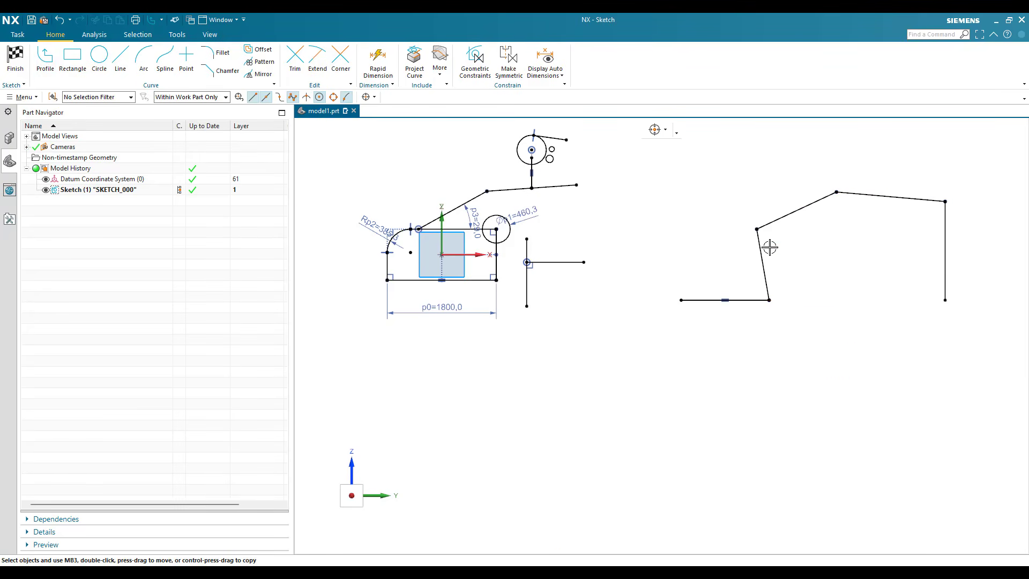
- Apply a Vertical constraint to the profile's second segment and a Horizontal constraint to its third segment
{"action": "scroll", "coordinate": [723, 319], "scroll_direction": "up", "scroll_amount": 4}
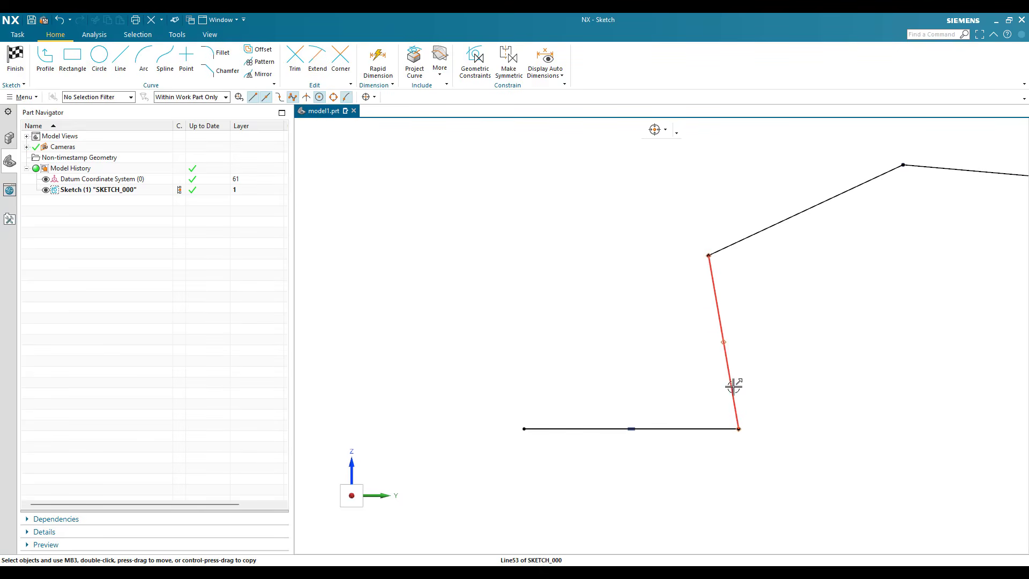
{"action": "scroll", "coordinate": [718, 319], "scroll_direction": "down", "scroll_amount": 1}
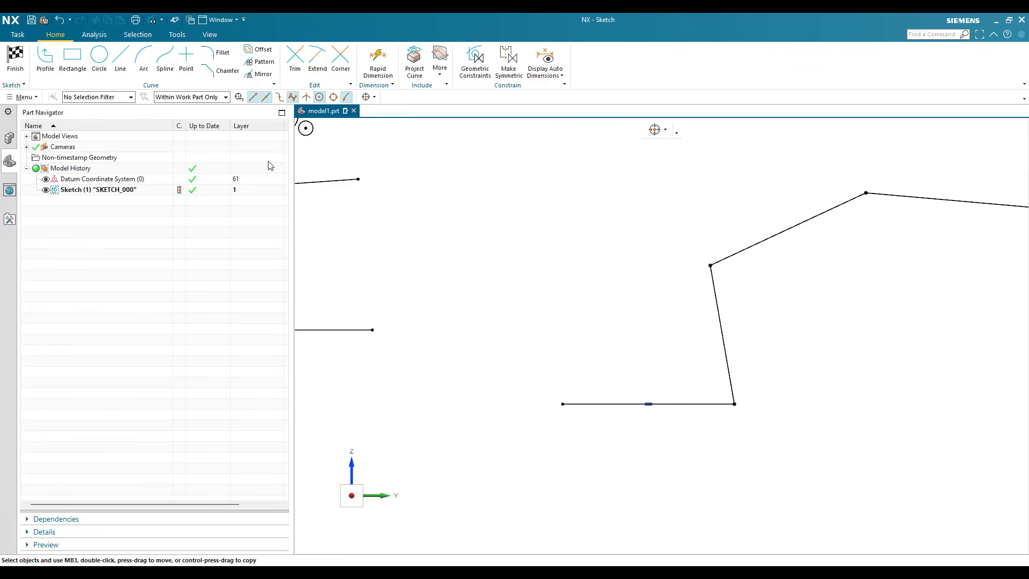
{"action": "key", "text": "c"}
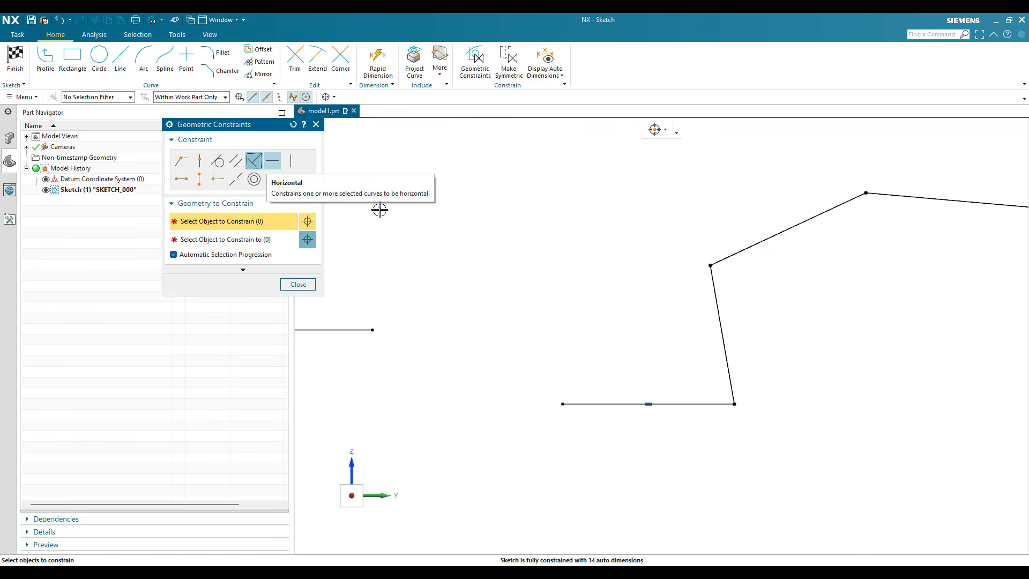
{"action": "left_click", "coordinate": [290, 161]}
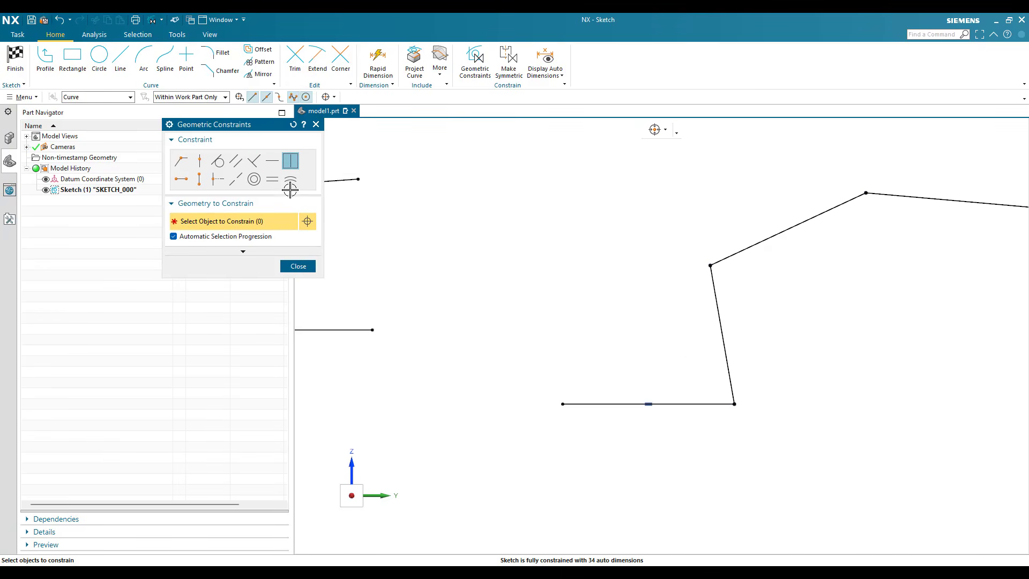
{"action": "left_click", "coordinate": [722, 334]}
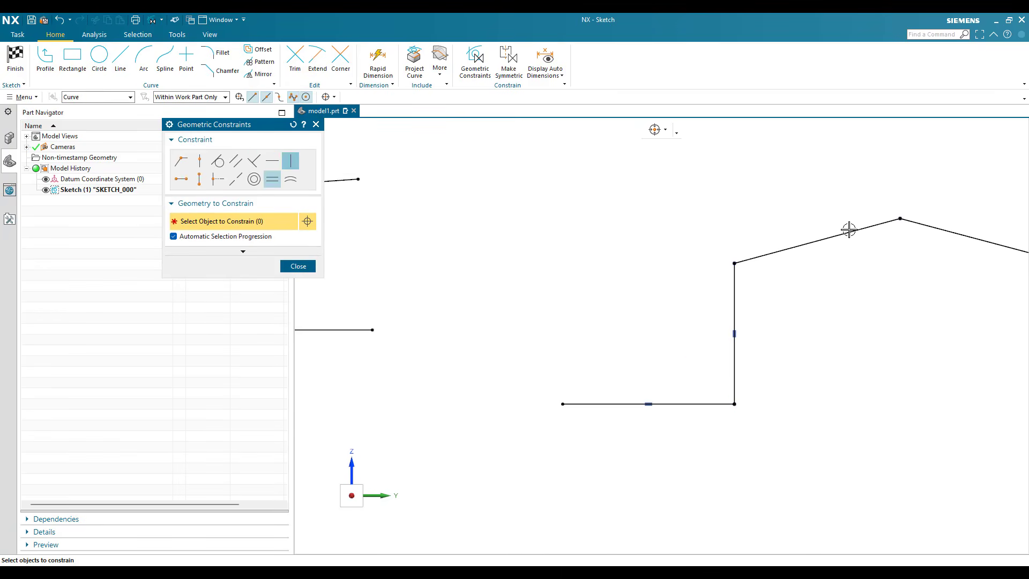
{"action": "left_click", "coordinate": [273, 160]}
{"action": "left_click", "coordinate": [840, 234]}
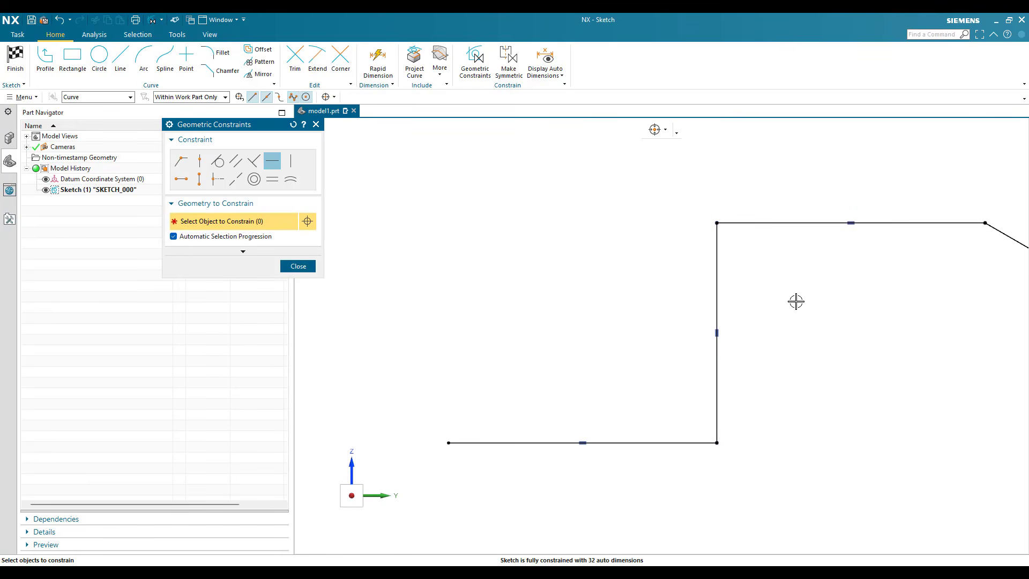
- Apply a Vertical constraint to the profile's fourth segment and a Horizontal constraint to its last segment
{"action": "scroll", "coordinate": [885, 262], "scroll_direction": "down", "scroll_amount": 3}
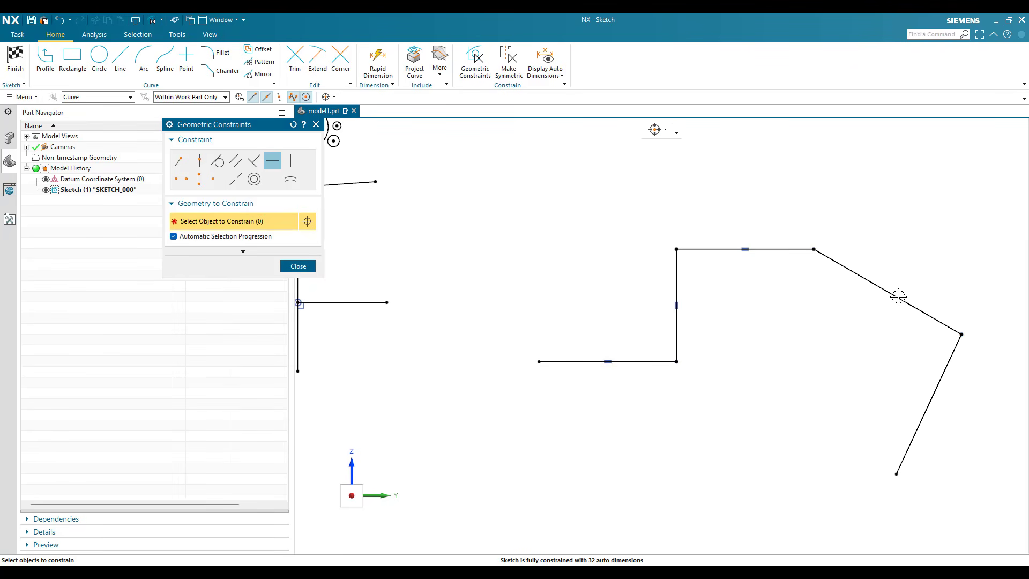
{"action": "left_click", "coordinate": [291, 161]}
{"action": "left_click", "coordinate": [879, 287]}
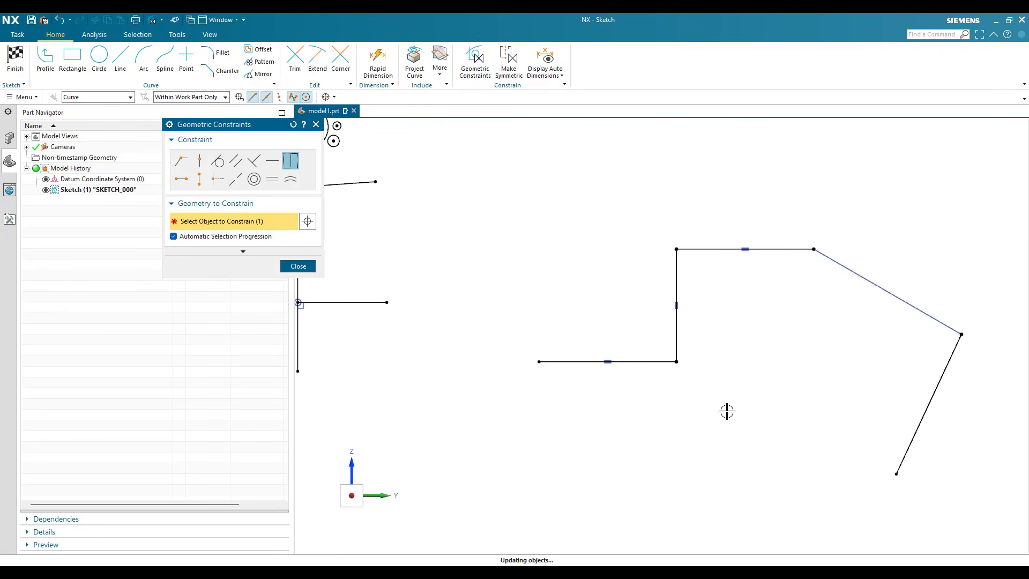
{"action": "scroll", "coordinate": [620, 257], "scroll_direction": "down", "scroll_amount": 1}
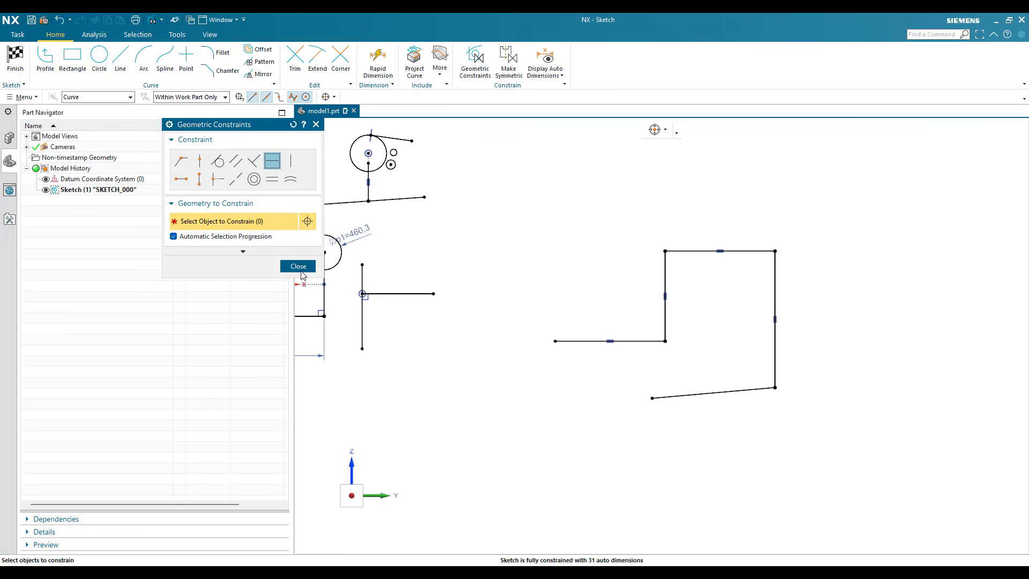
{"action": "left_click", "coordinate": [713, 393]}
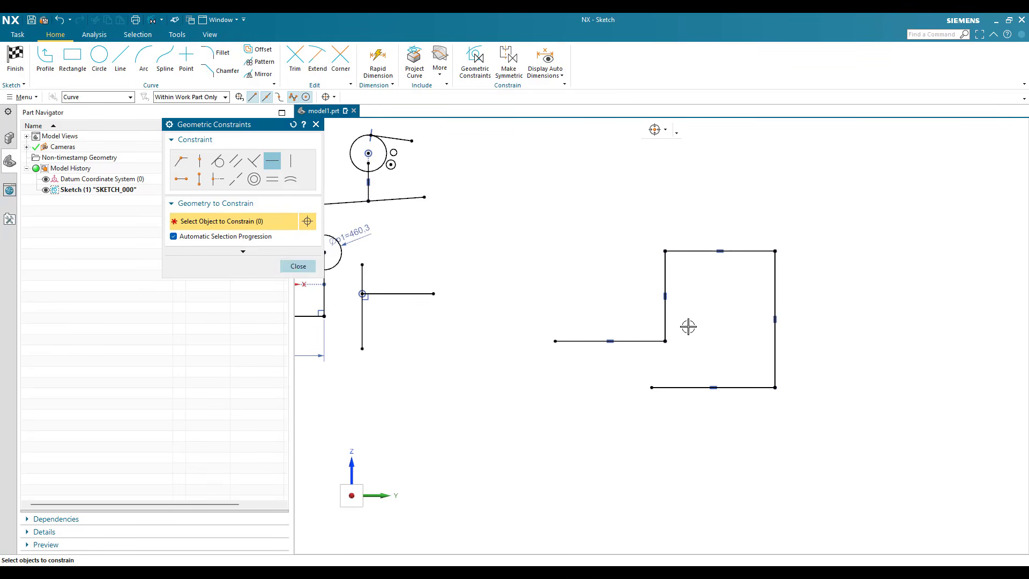
{"action": "key", "text": "Escape"}
- Delete the Horizontal constraint from the profile's first segment, picking the constraint from the list of overlapping objects
{"action": "scroll", "coordinate": [625, 371], "scroll_direction": "up", "scroll_amount": 1}
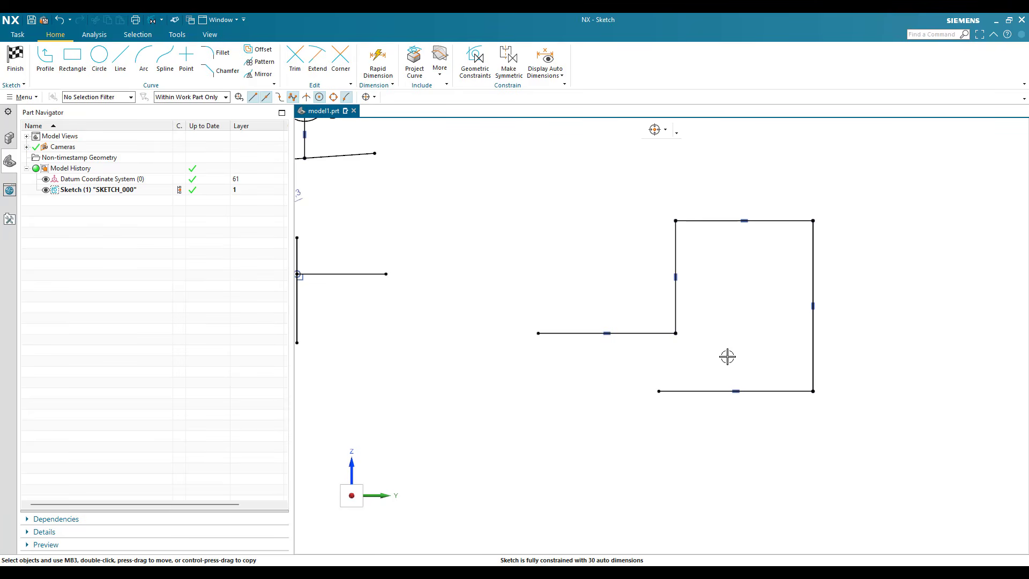
{"action": "scroll", "coordinate": [559, 399], "scroll_direction": "up", "scroll_amount": 1}
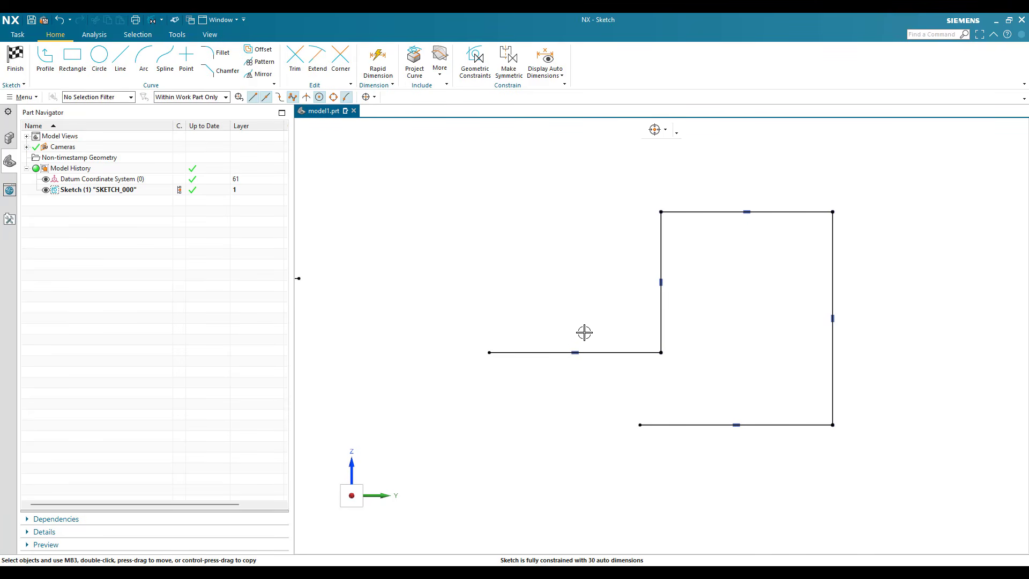
{"action": "scroll", "coordinate": [560, 399], "scroll_direction": "up", "scroll_amount": 1}
{"action": "scroll", "coordinate": [577, 336], "scroll_direction": "up", "scroll_amount": 2}
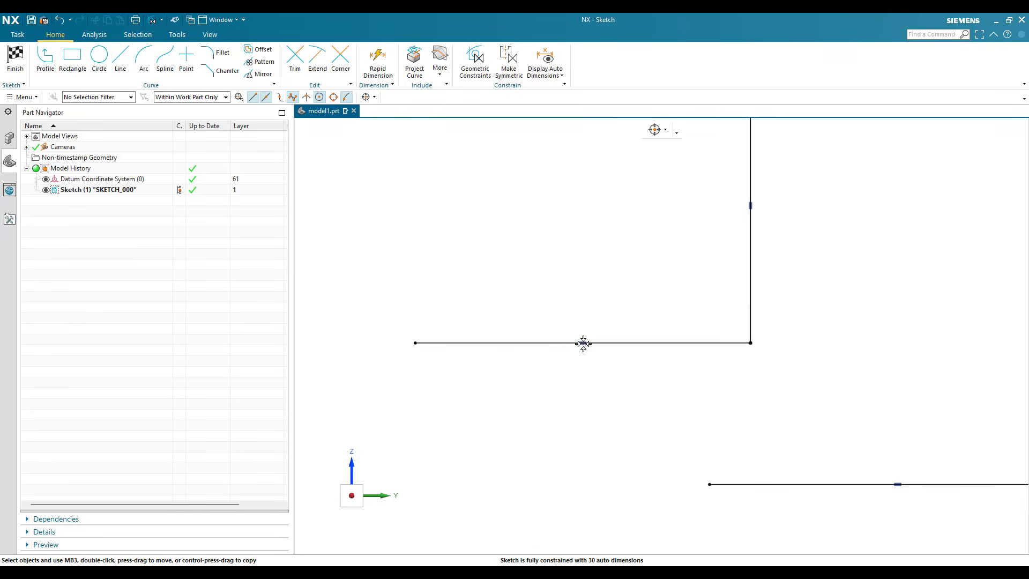
{"action": "scroll", "coordinate": [580, 351], "scroll_direction": "down", "scroll_amount": 2}
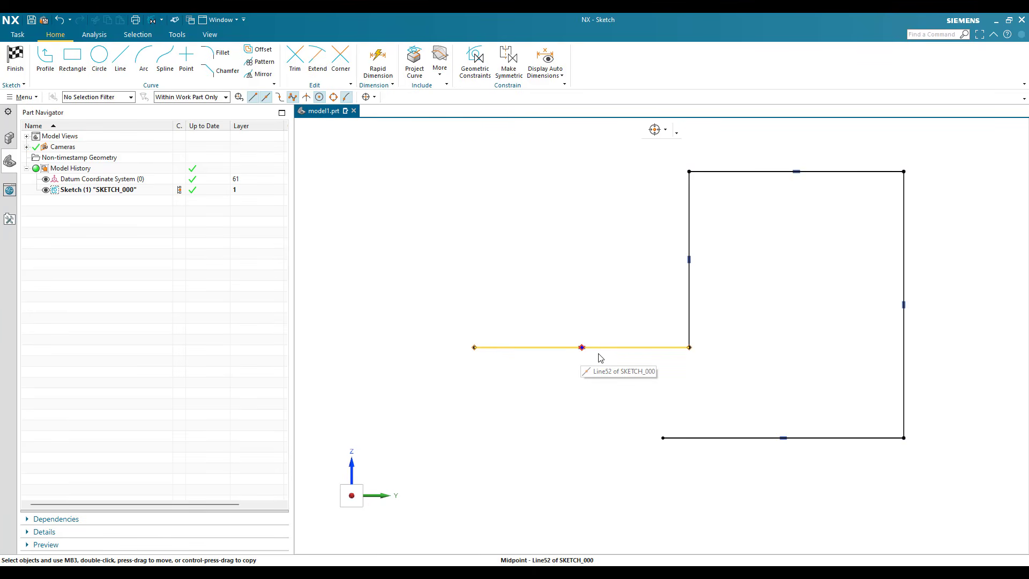
{"action": "right_click", "coordinate": [582, 347]}
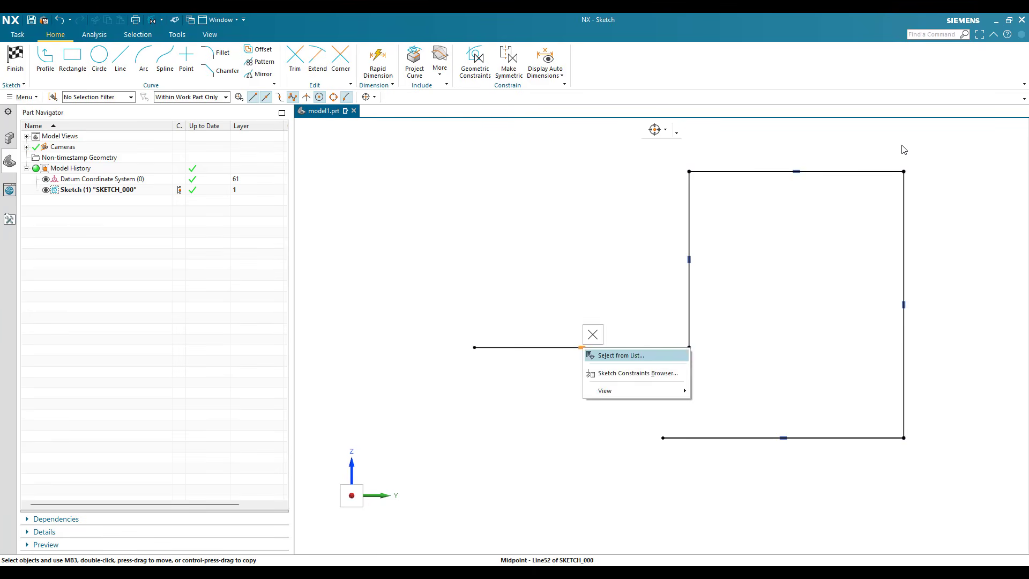
{"action": "left_click", "coordinate": [620, 354]}
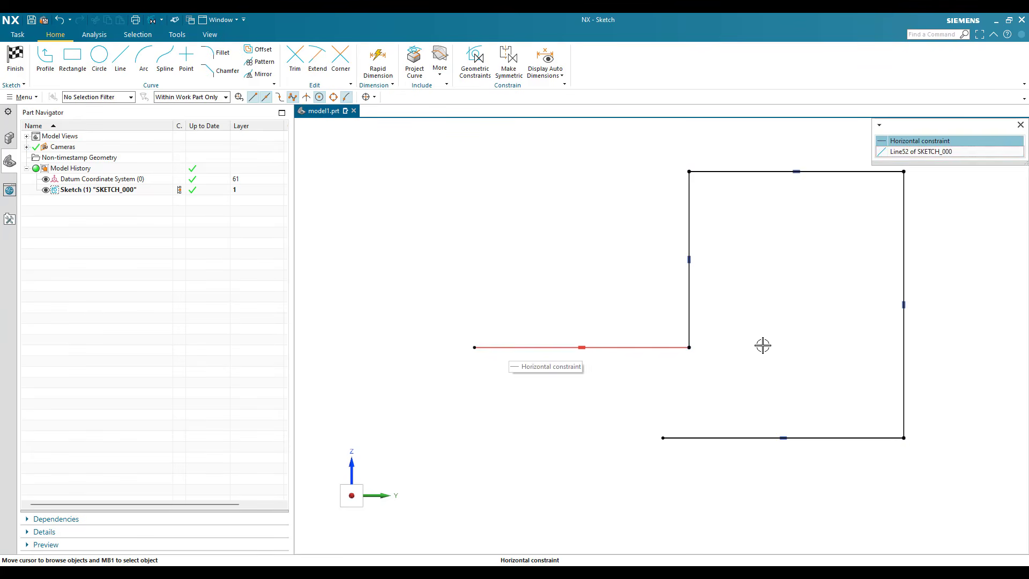
{"action": "left_click", "coordinate": [920, 141]}
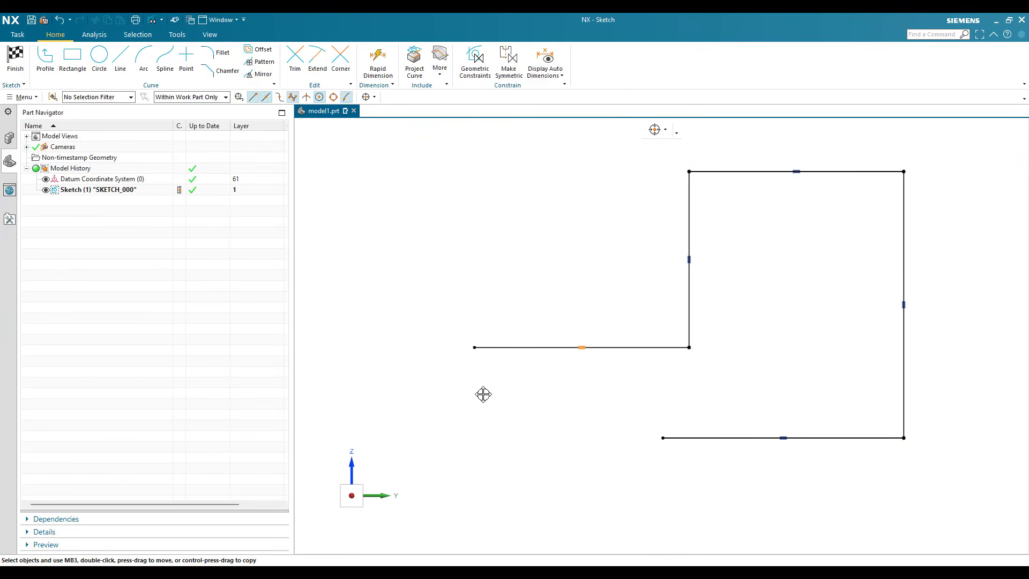
{"action": "key", "text": "Delete"}
- Swing the free end of the profile's first segment downward and move the bottom horizontal segment slightly upward
{"action": "left_click_drag", "start_coordinate": [491, 348], "coordinate": [665, 436]}
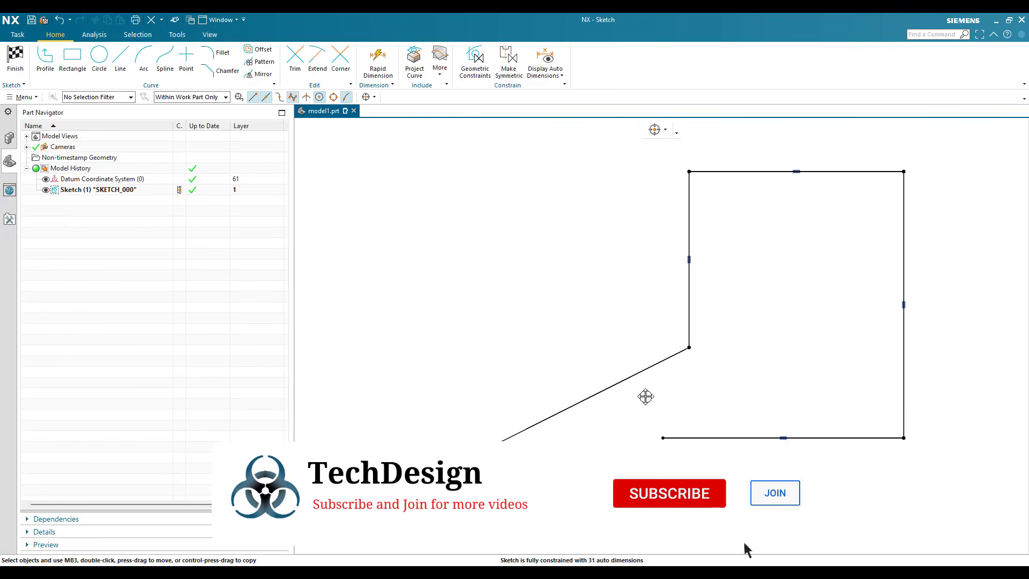
{"action": "mouse_move", "coordinate": [776, 404]}
{"action": "left_mouse_down"}
{"action": "mouse_move", "coordinate": [774, 414]}
{"action": "mouse_move", "coordinate": [806, 407]}
{"action": "left_mouse_up"}
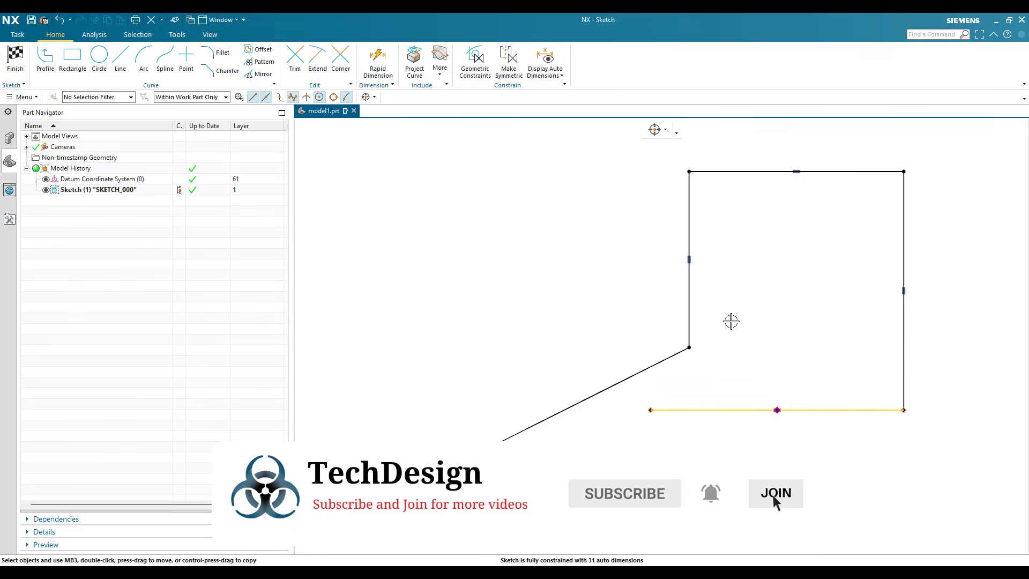
{"action": "key", "text": "ctrl+f"}
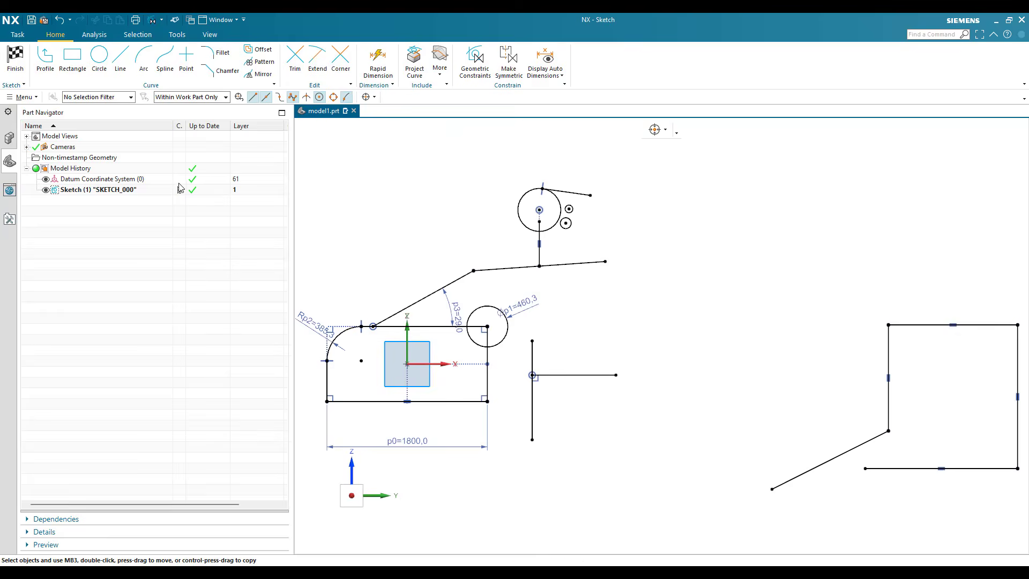
{"action": "key", "text": "c"}
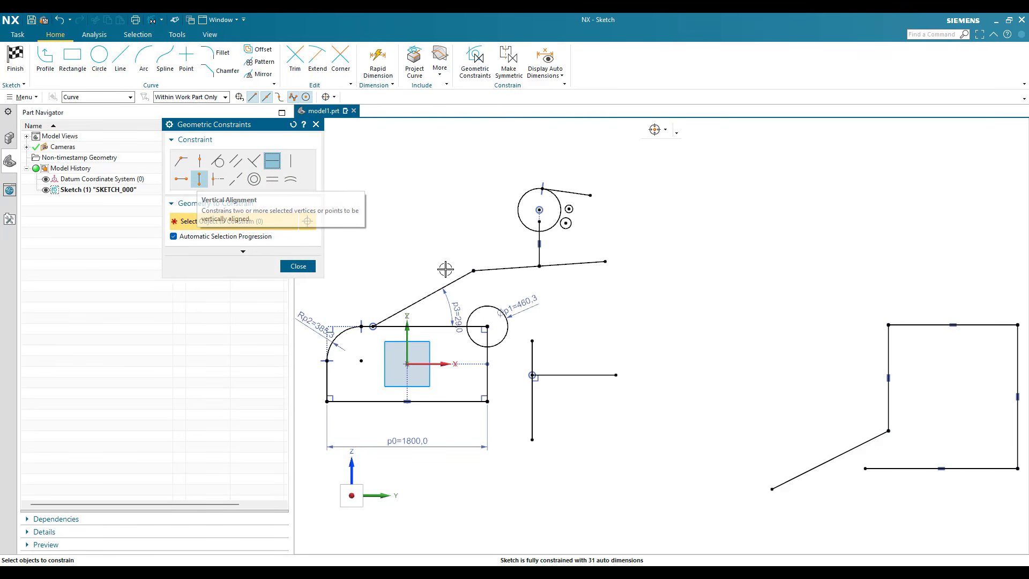
{"action": "key", "text": "Escape"}
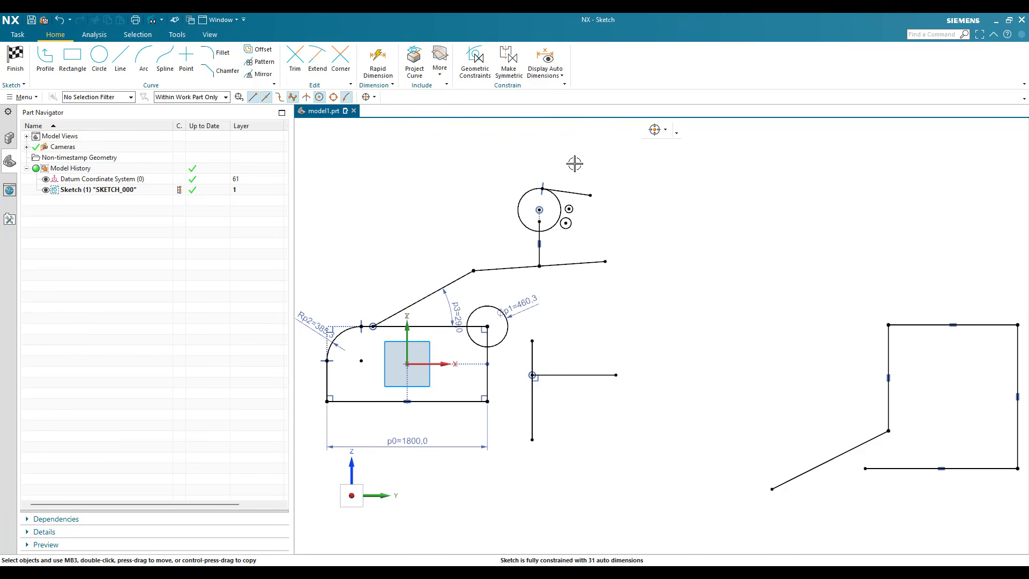
- Apply a Vertical Alignment constraint between the centre points of the two small circles beside the large circle
{"action": "scroll", "coordinate": [556, 260], "scroll_direction": "up", "scroll_amount": 5}
{"action": "scroll", "coordinate": [556, 233], "scroll_direction": "down", "scroll_amount": 2}
{"action": "scroll", "coordinate": [556, 169], "scroll_direction": "up", "scroll_amount": 2}
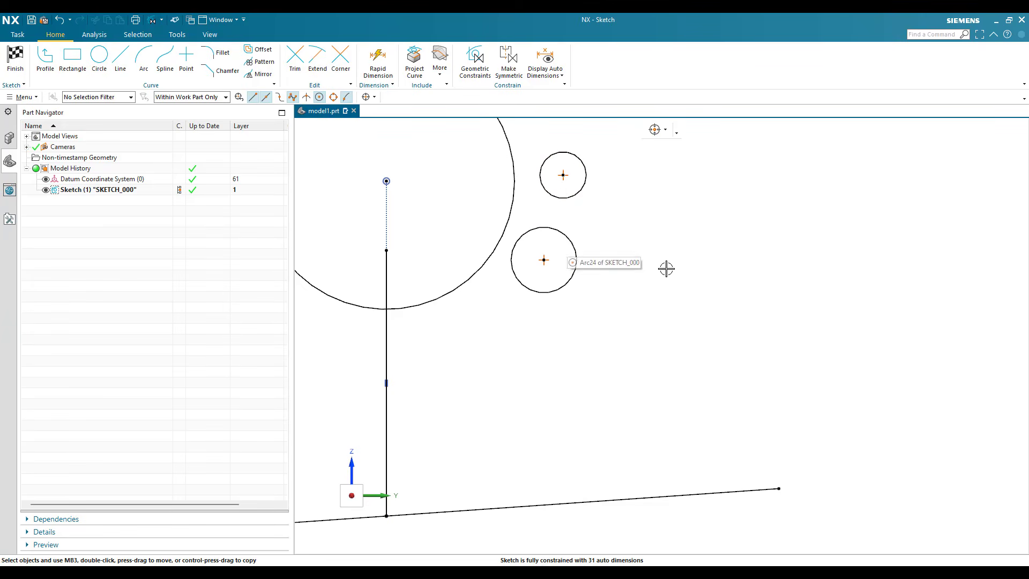
{"action": "key", "text": "c"}
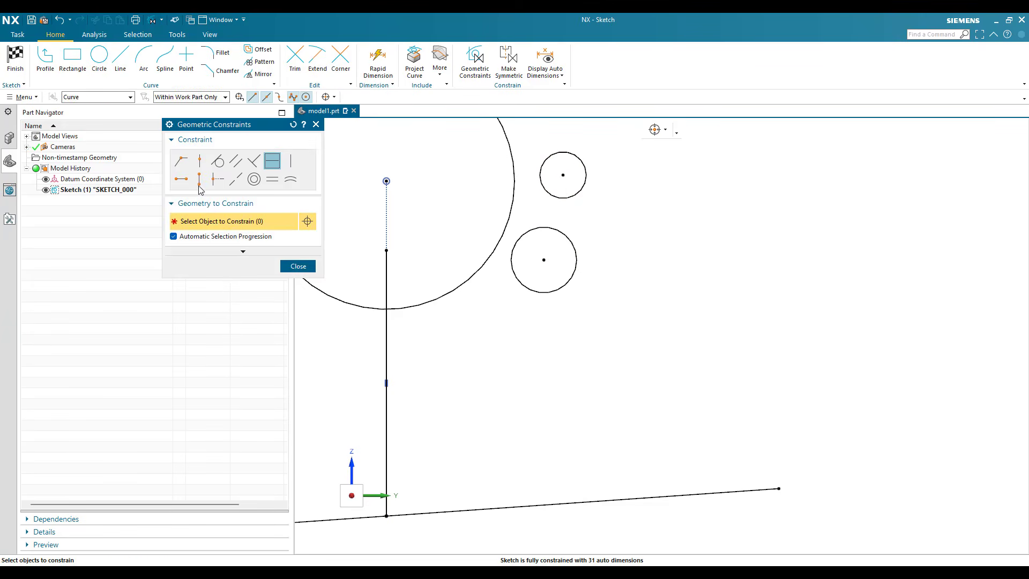
{"action": "left_click", "coordinate": [200, 179]}
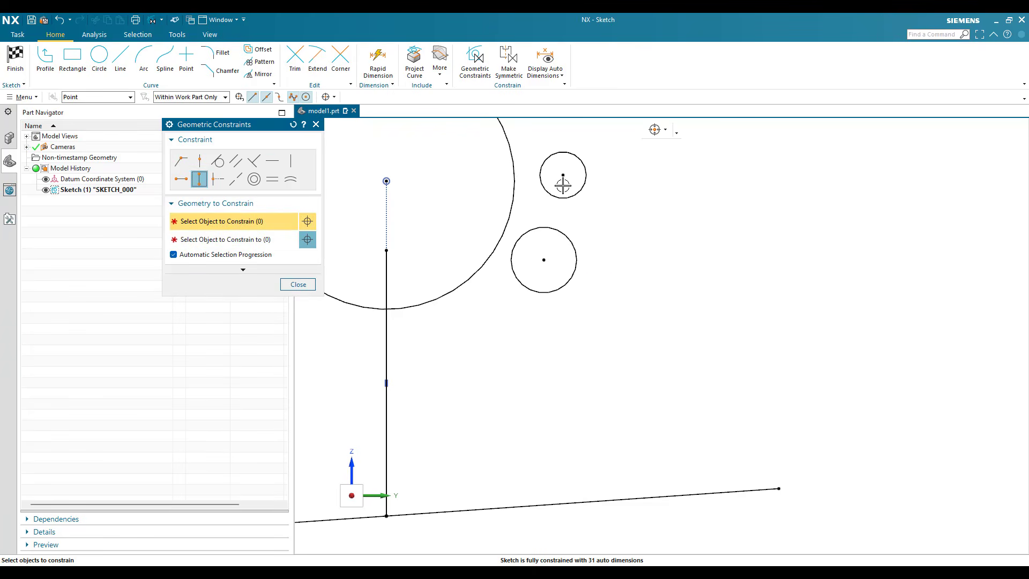
{"action": "left_click", "coordinate": [578, 227]}
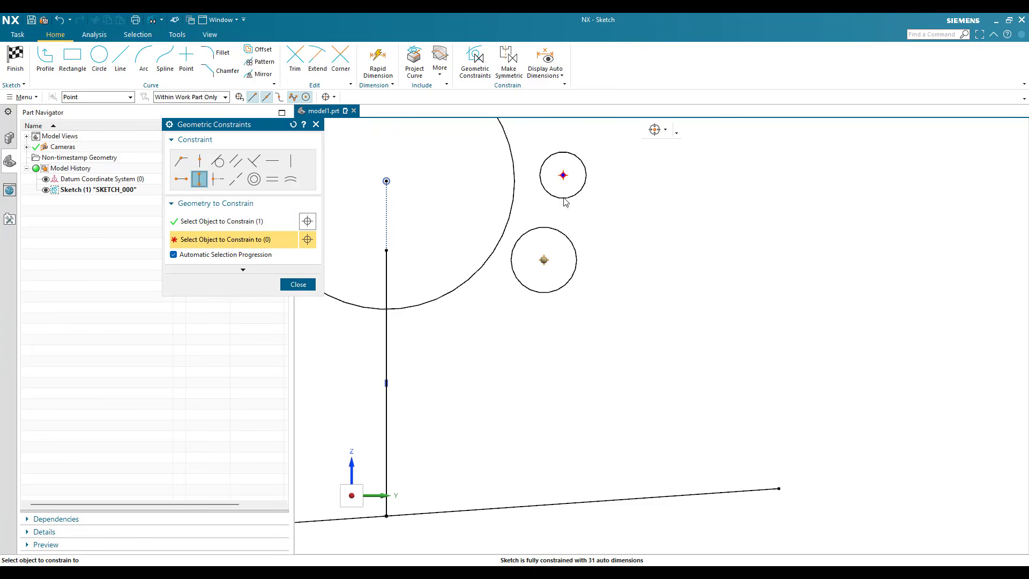
{"action": "left_click", "coordinate": [569, 167]}
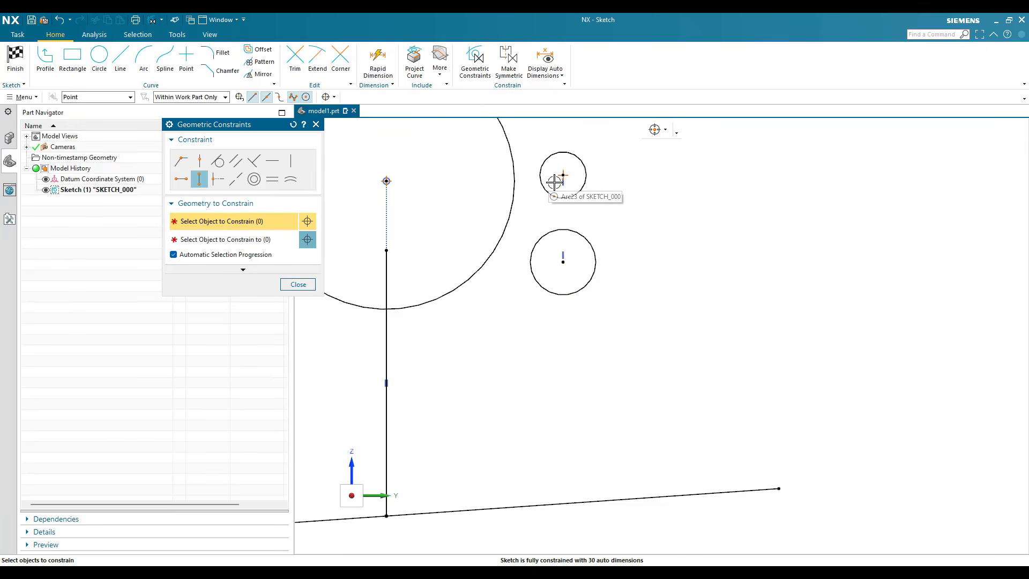
- Apply a Horizontal Alignment constraint between the large circle's centre and the upper small circle's centre
{"action": "left_click", "coordinate": [181, 178]}
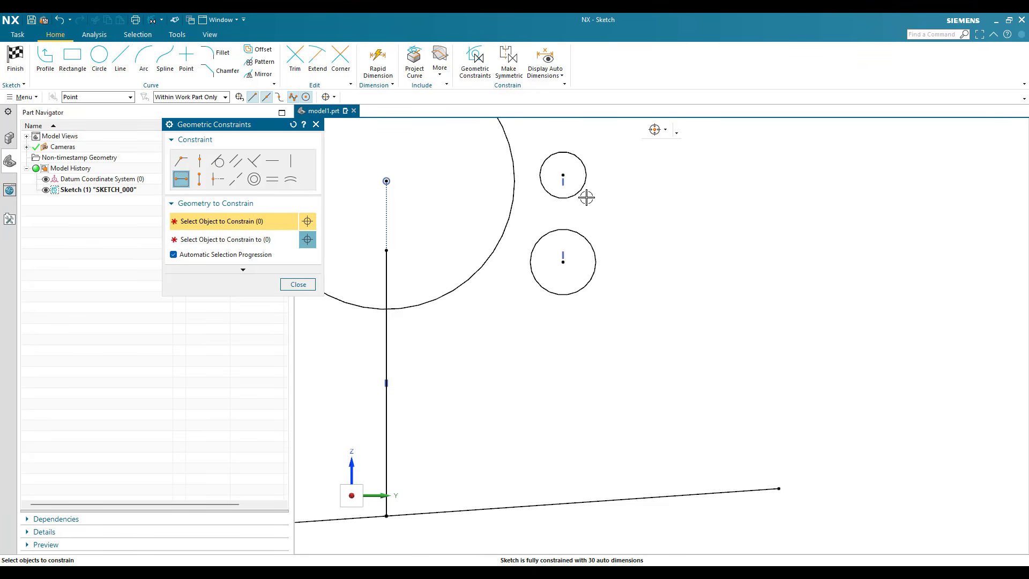
{"action": "left_click", "coordinate": [386, 180]}
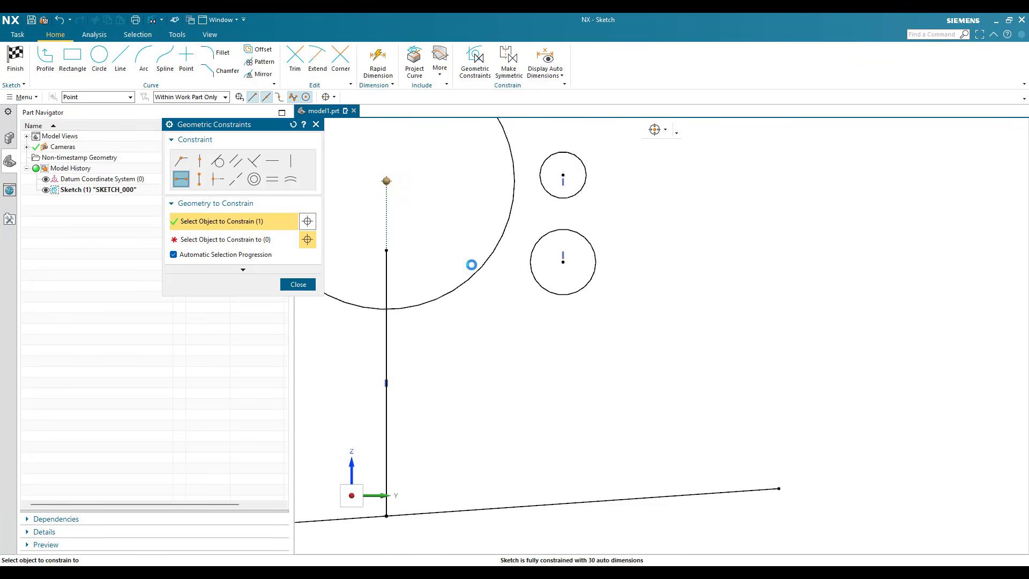
{"action": "left_click", "coordinate": [563, 175]}
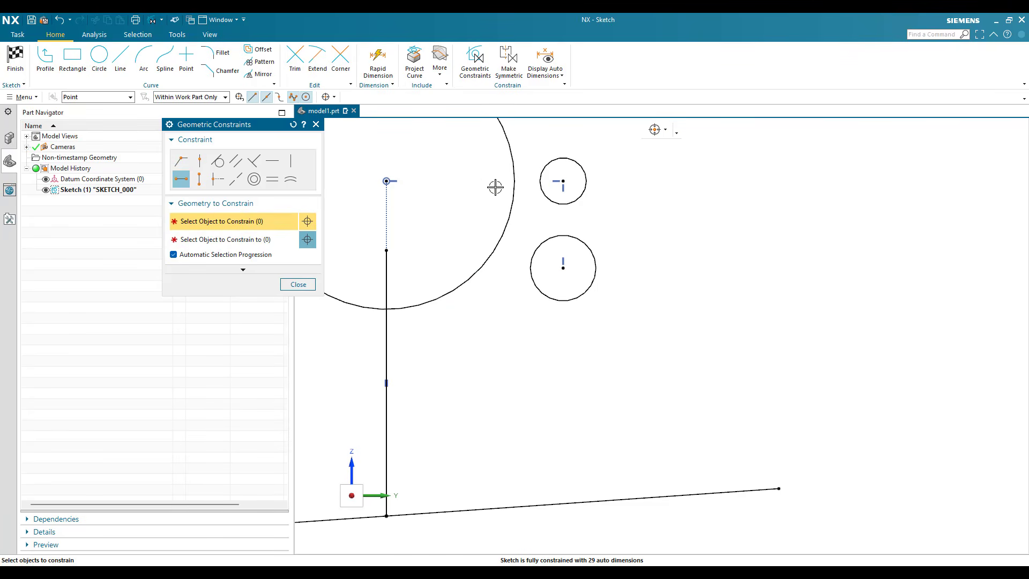
{"action": "left_click", "coordinate": [312, 284]}
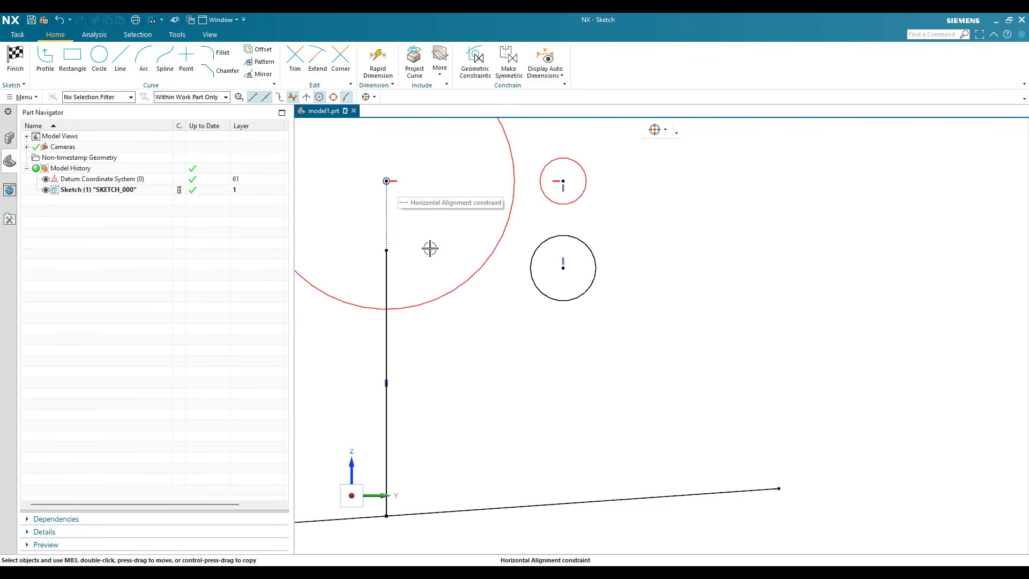
{"action": "scroll", "coordinate": [561, 256], "scroll_direction": "down", "scroll_amount": 3}
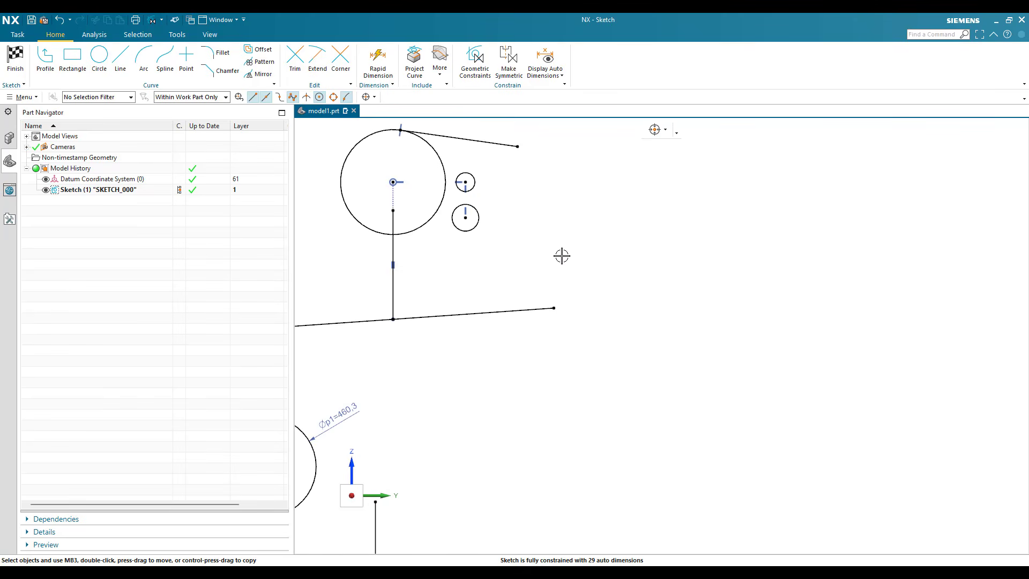
{"action": "scroll", "coordinate": [561, 256], "scroll_direction": "up", "scroll_amount": 1}
{"action": "key", "text": "c"}
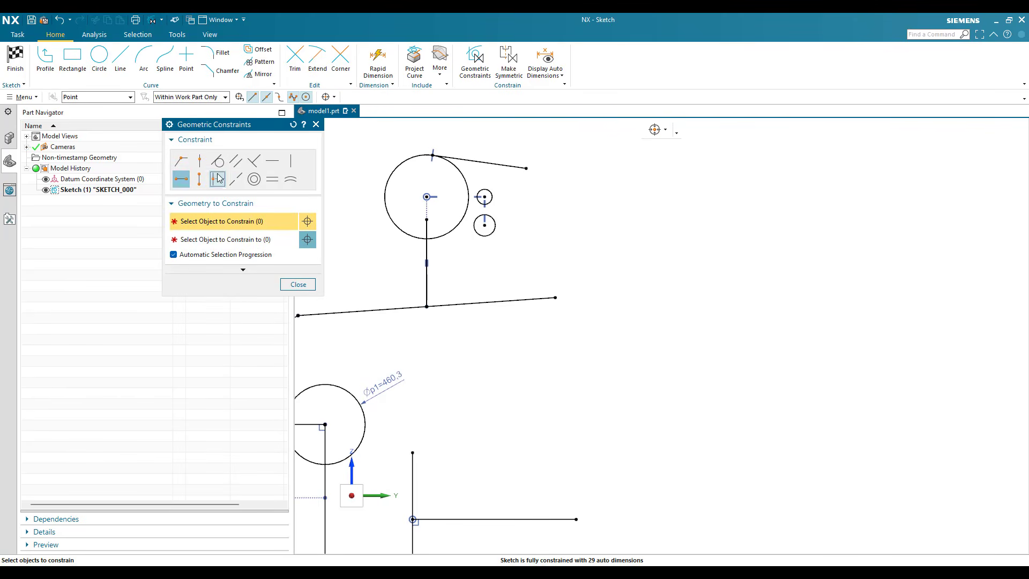
{"action": "left_click", "coordinate": [218, 180]}
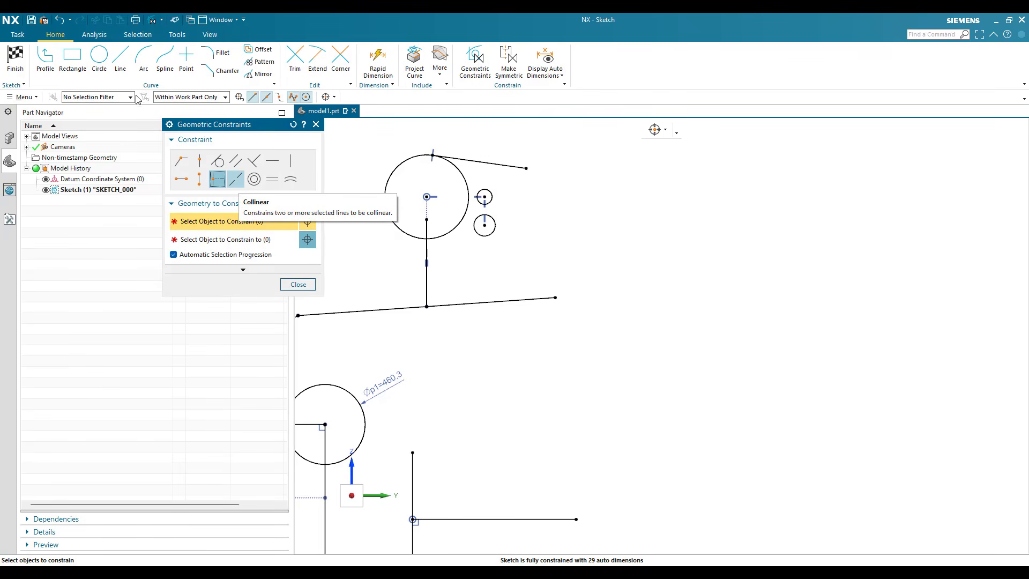
- Sketch three separate slanted lines above the open profile, the second about 1250 long at 32°, and delete the Parallel constraint between the other two
{"action": "left_click", "coordinate": [130, 71]}
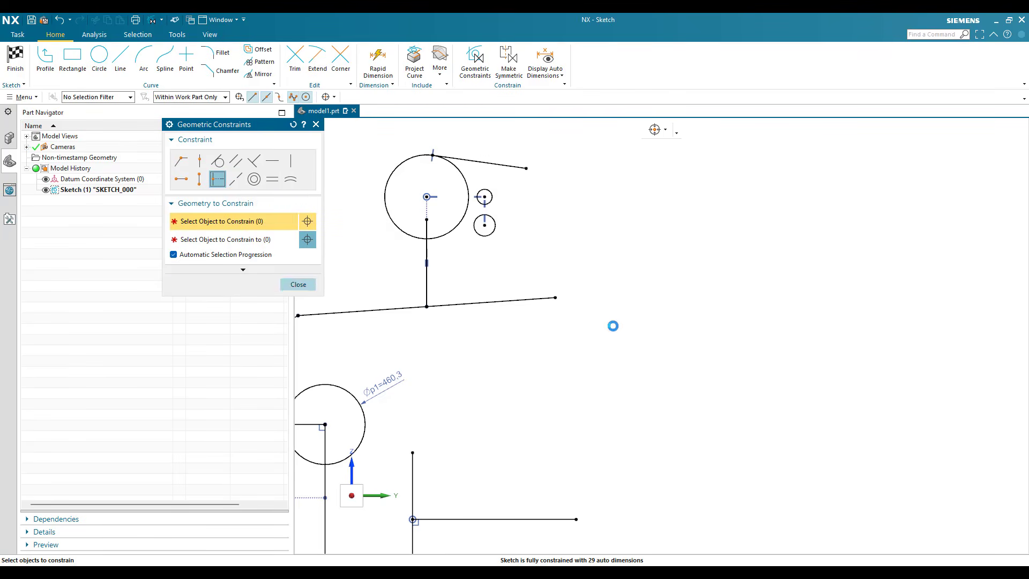
{"action": "scroll", "coordinate": [780, 236], "scroll_direction": "down", "scroll_amount": 4}
{"action": "left_click", "coordinate": [659, 324]}
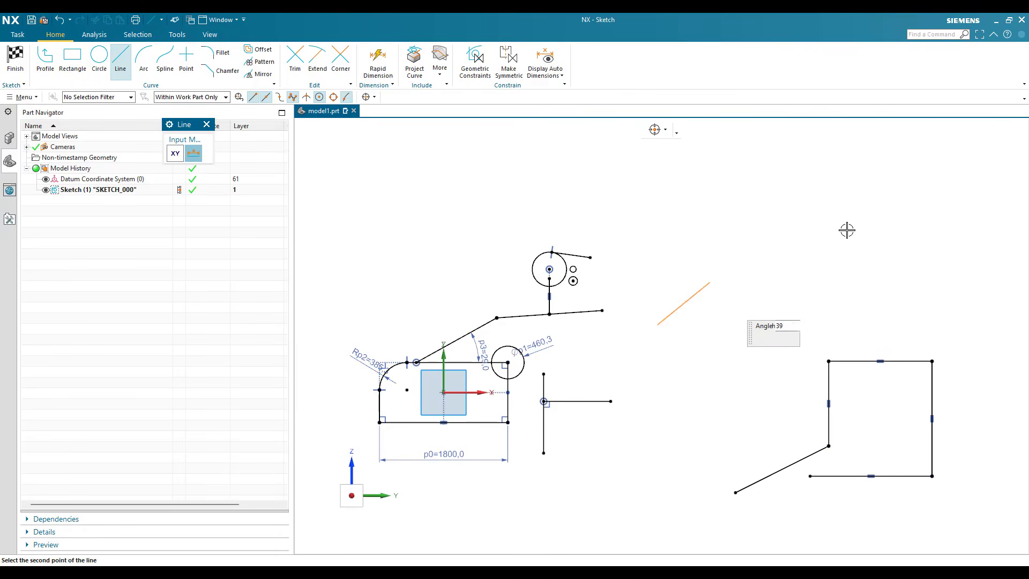
{"action": "left_click", "coordinate": [772, 278]}
{"action": "left_click", "coordinate": [848, 231]}
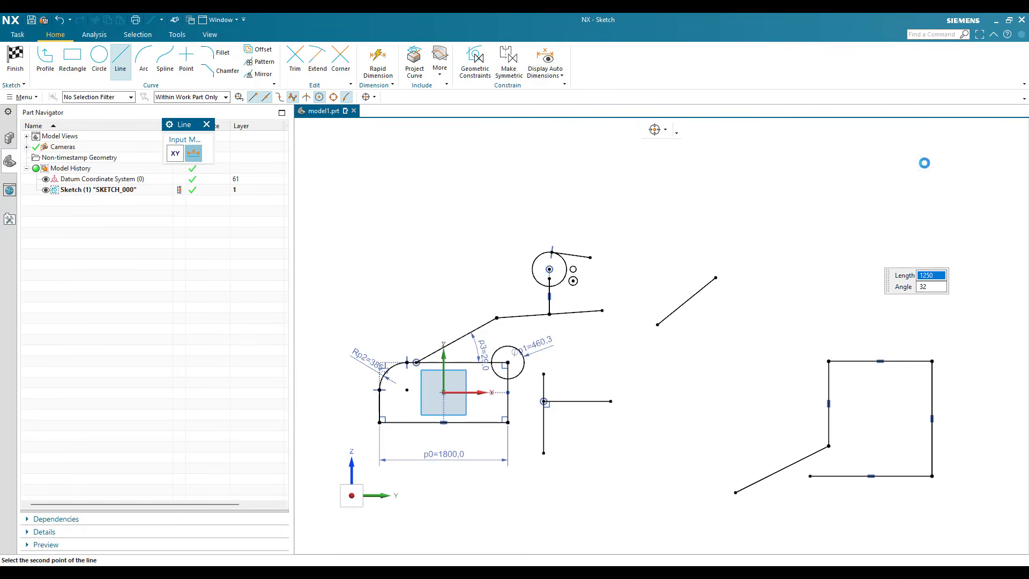
{"action": "left_click", "coordinate": [885, 159]}
{"action": "left_click", "coordinate": [932, 123]}
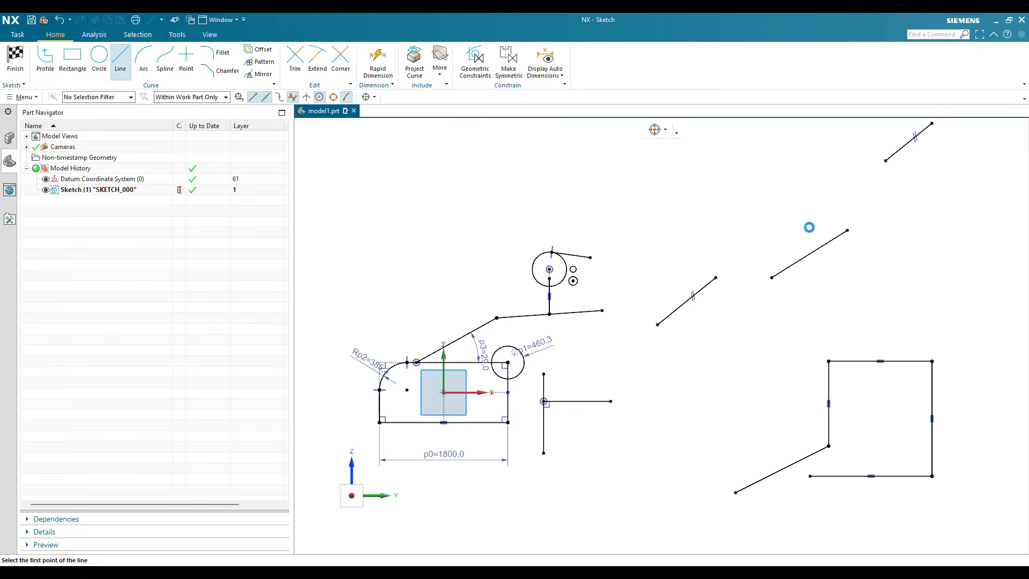
{"action": "key", "text": "Escape"}
{"action": "left_click", "coordinate": [915, 138]}
{"action": "key", "text": "Delete"}
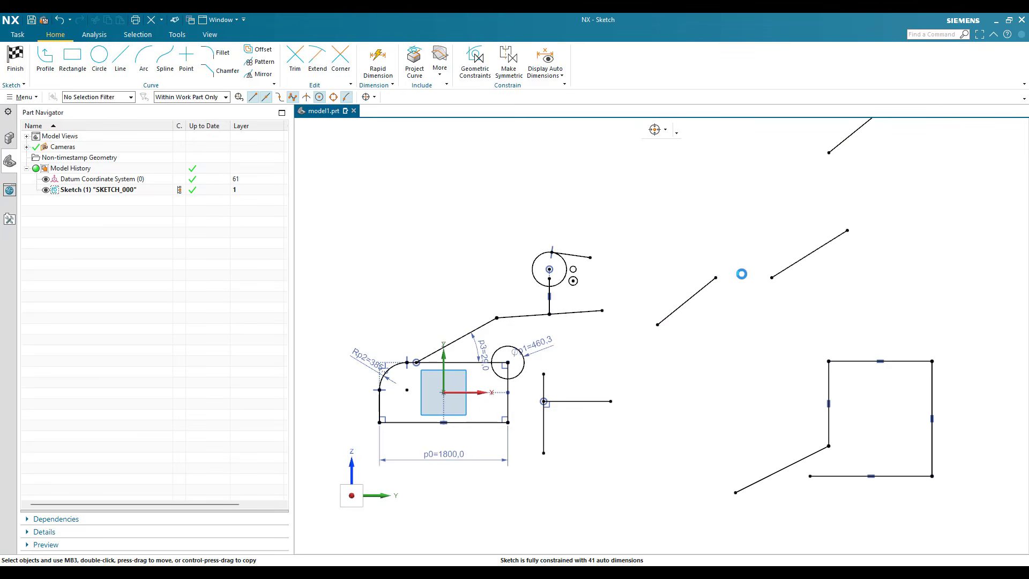
- Apply a Collinear constraint between the first and second of the three slanted lines
{"action": "scroll", "coordinate": [744, 268], "scroll_direction": "up", "scroll_amount": 2}
{"action": "key", "text": "c"}
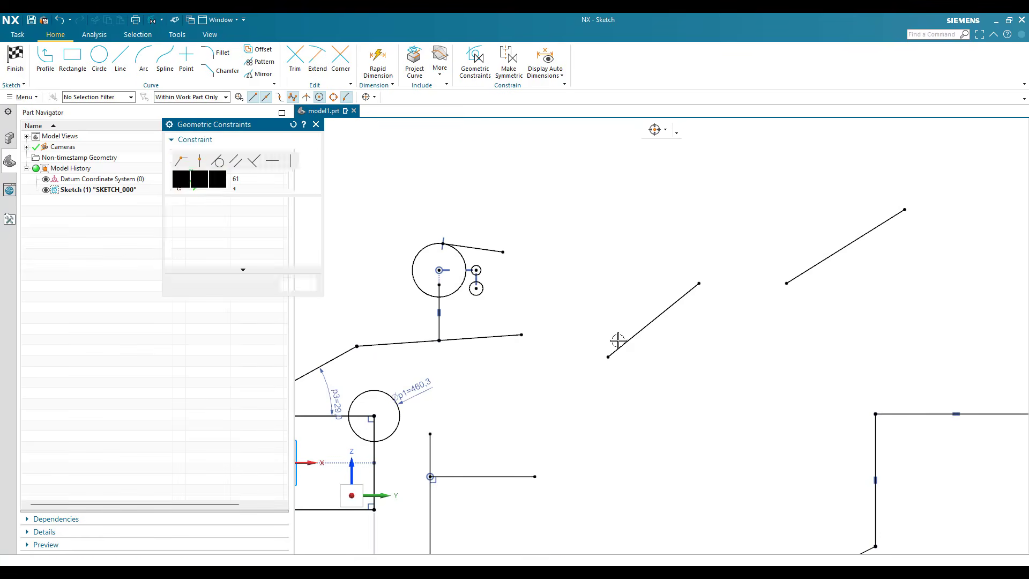
{"action": "scroll", "coordinate": [685, 334], "scroll_direction": "down", "scroll_amount": 2}
{"action": "left_click", "coordinate": [235, 179]}
{"action": "left_click", "coordinate": [666, 324]}
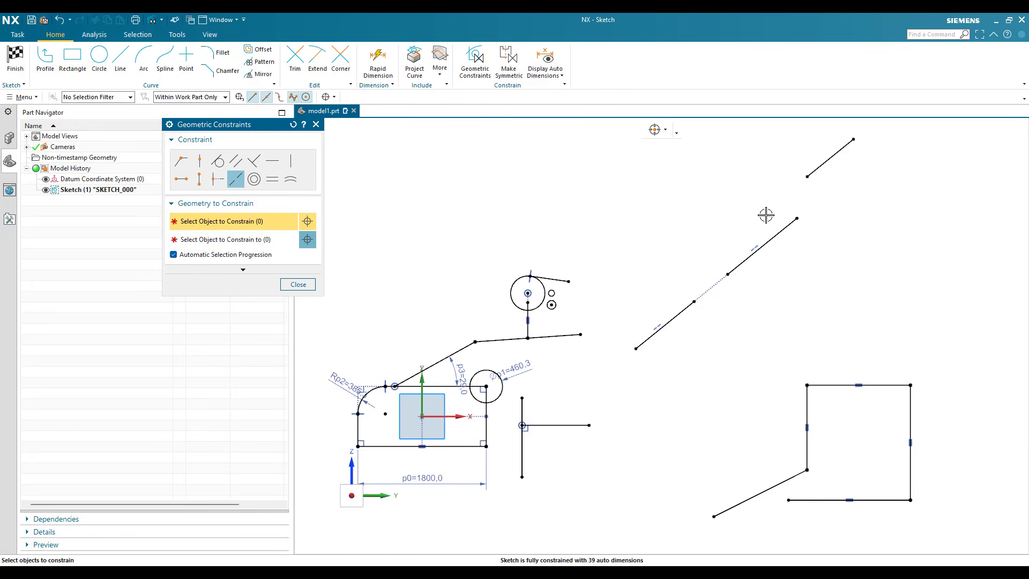
- Apply a Collinear constraint to bring the third slanted line onto the same line as the other two
{"action": "scroll", "coordinate": [766, 215], "scroll_direction": "down", "scroll_amount": 2}
{"action": "scroll", "coordinate": [792, 238], "scroll_direction": "up", "scroll_amount": 3}
{"action": "left_click", "coordinate": [709, 289]}
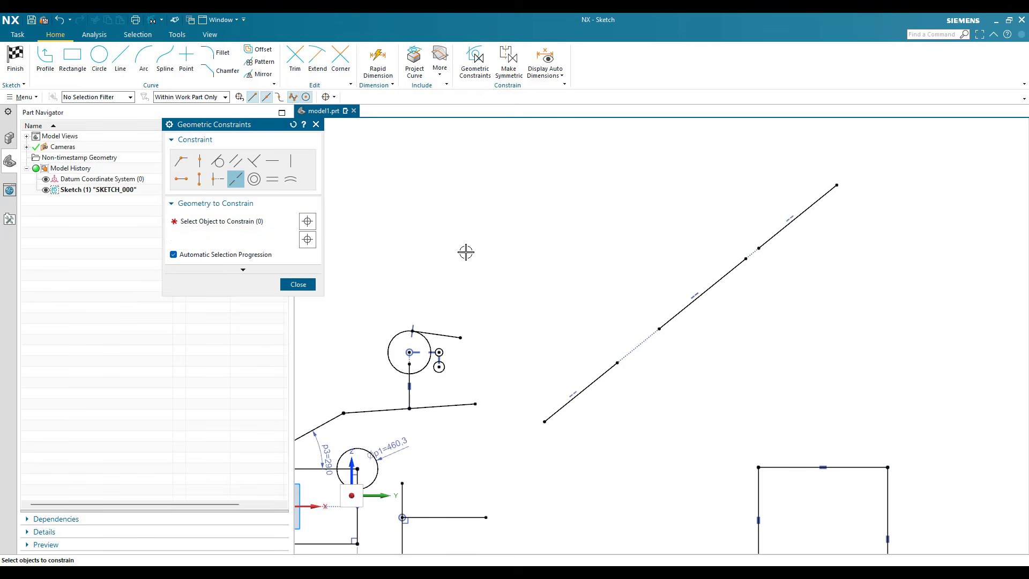
{"action": "key", "text": "Escape"}
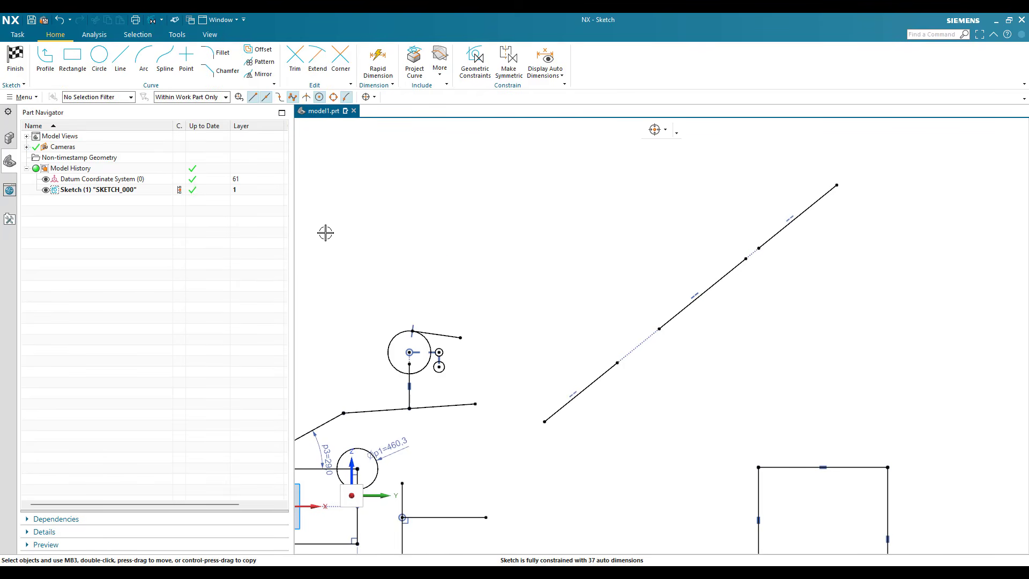
- Sketch three separate circles beside the existing geometry: a large one, a smaller one next to it, and another large one below
{"action": "key", "text": "c"}
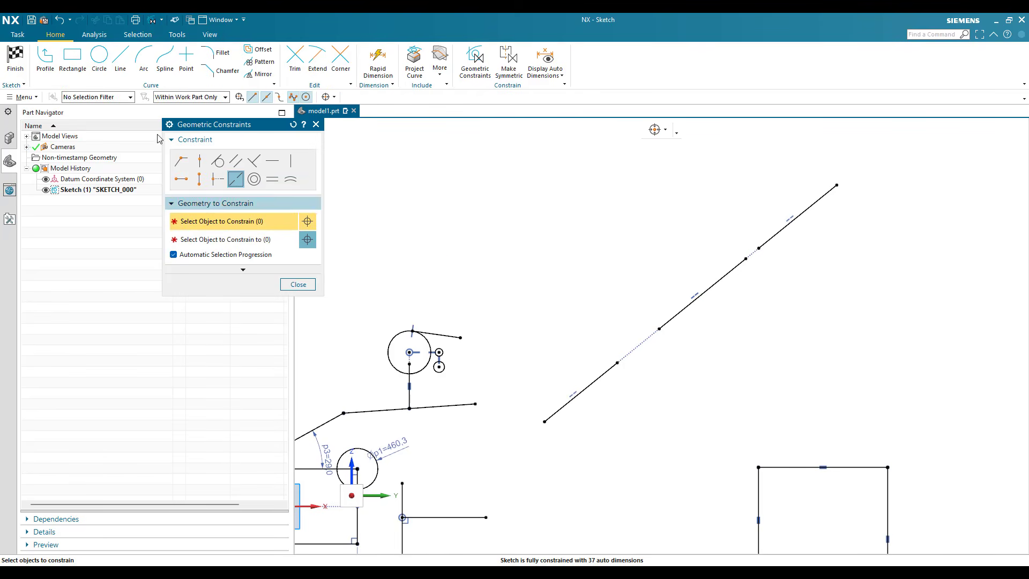
{"action": "key", "text": "Escape"}
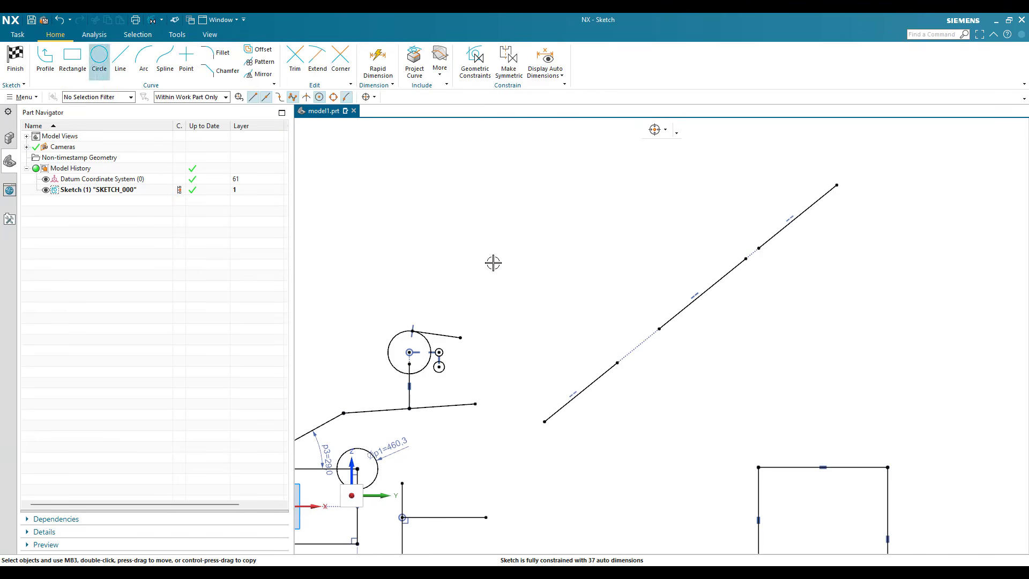
{"action": "key", "text": "o"}
{"action": "scroll", "coordinate": [629, 282], "scroll_direction": "down", "scroll_amount": 8}
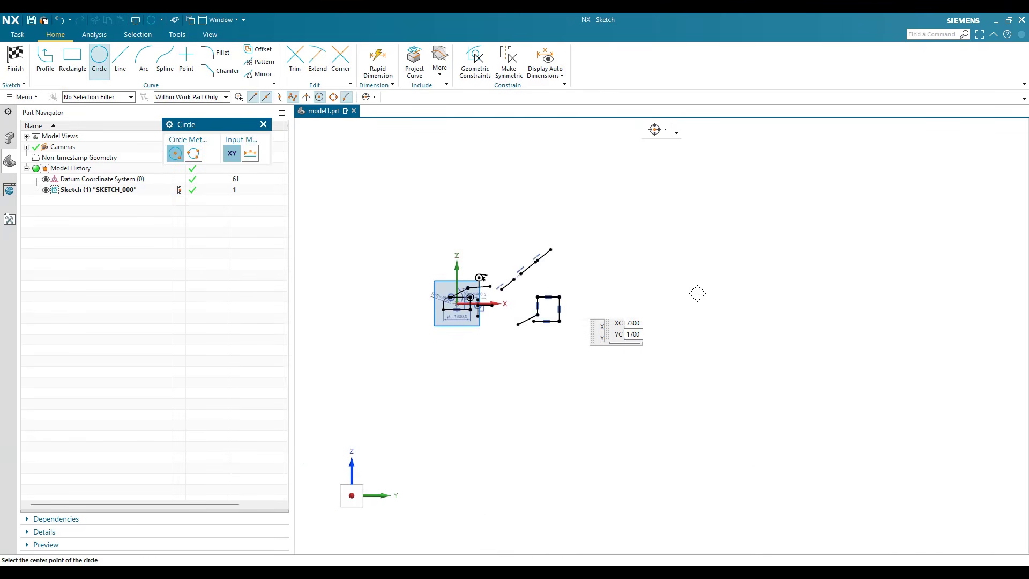
{"action": "left_click", "coordinate": [631, 254]}
{"action": "left_click", "coordinate": [696, 299]}
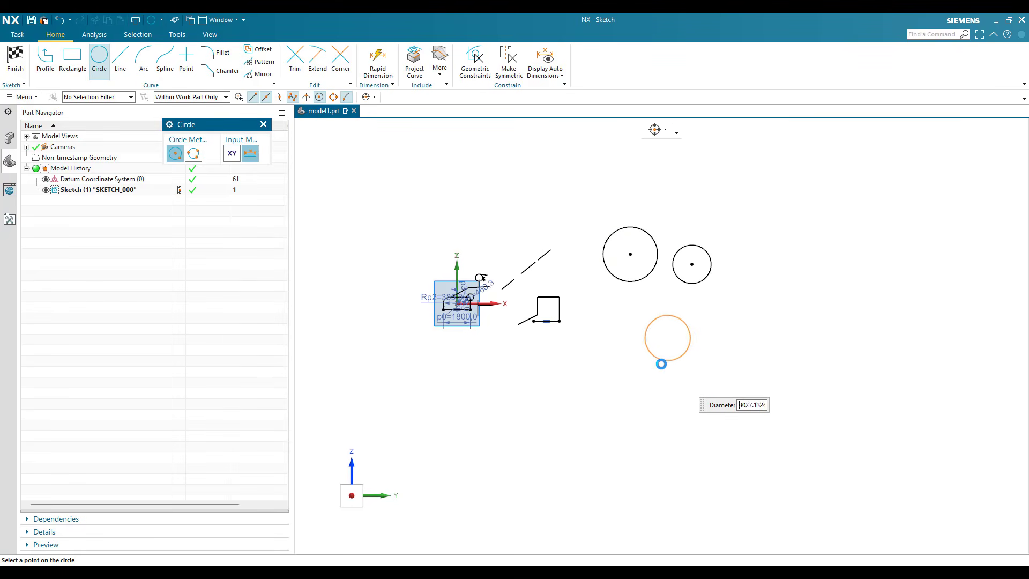
{"action": "left_click", "coordinate": [662, 361]}
{"action": "key", "text": "Escape"}
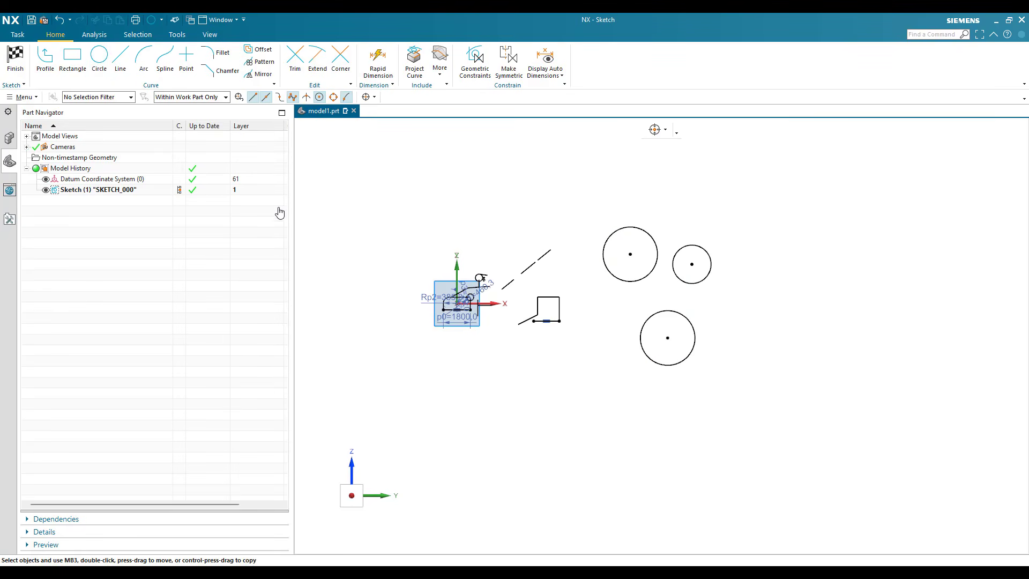
- Apply a Concentric constraint between the upper large circle and the smaller circle next to it
{"action": "key", "text": "c"}
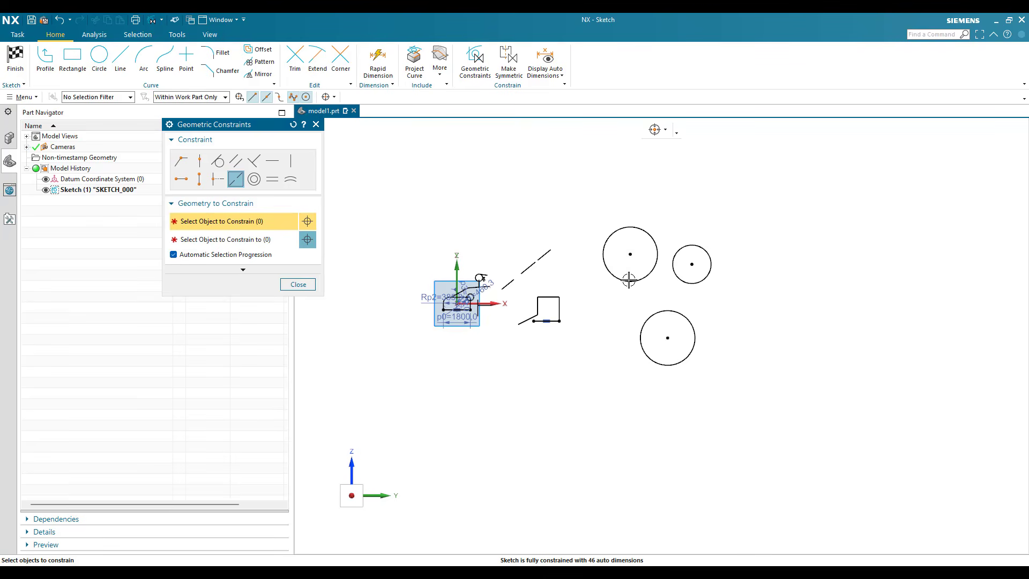
{"action": "scroll", "coordinate": [741, 290], "scroll_direction": "down", "scroll_amount": 3}
{"action": "left_click", "coordinate": [659, 241]}
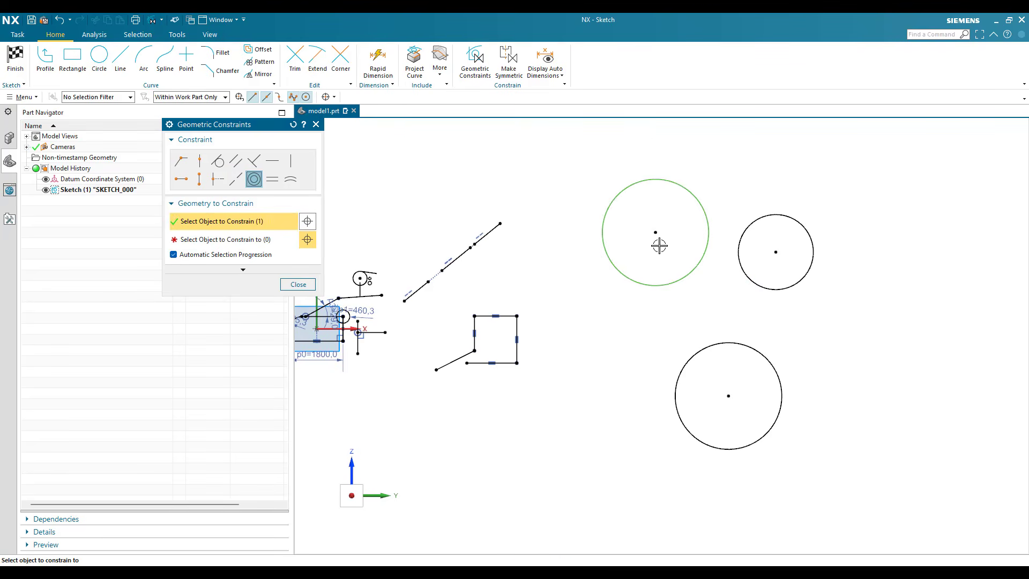
{"action": "left_click", "coordinate": [684, 282]}
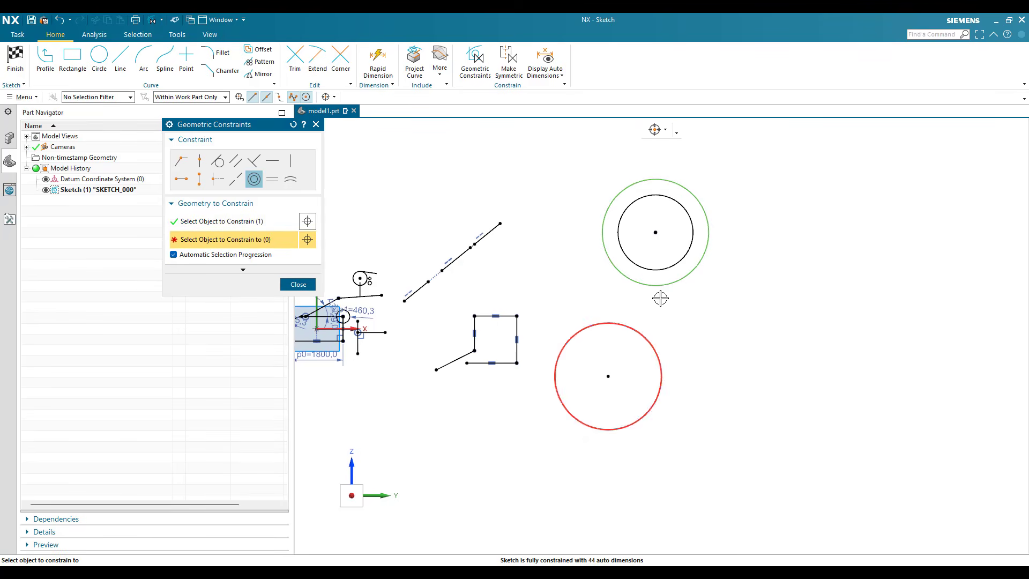
- Apply a Concentric constraint between the lower large circle and the upper large circle
{"action": "left_click", "coordinate": [623, 317]}
{"action": "scroll", "coordinate": [651, 285], "scroll_direction": "up", "scroll_amount": 1}
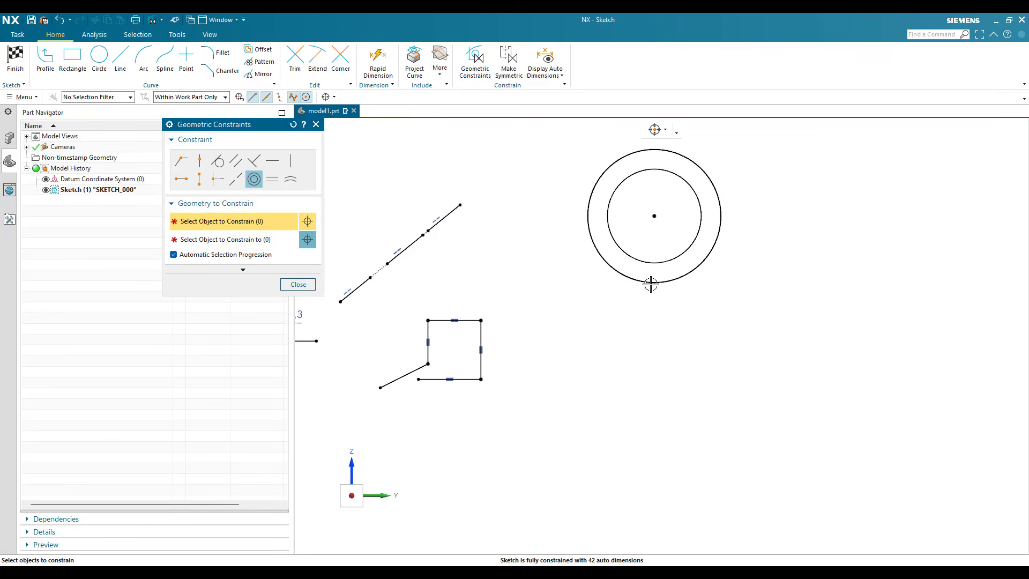
{"action": "middle_click", "coordinate": [656, 360]}
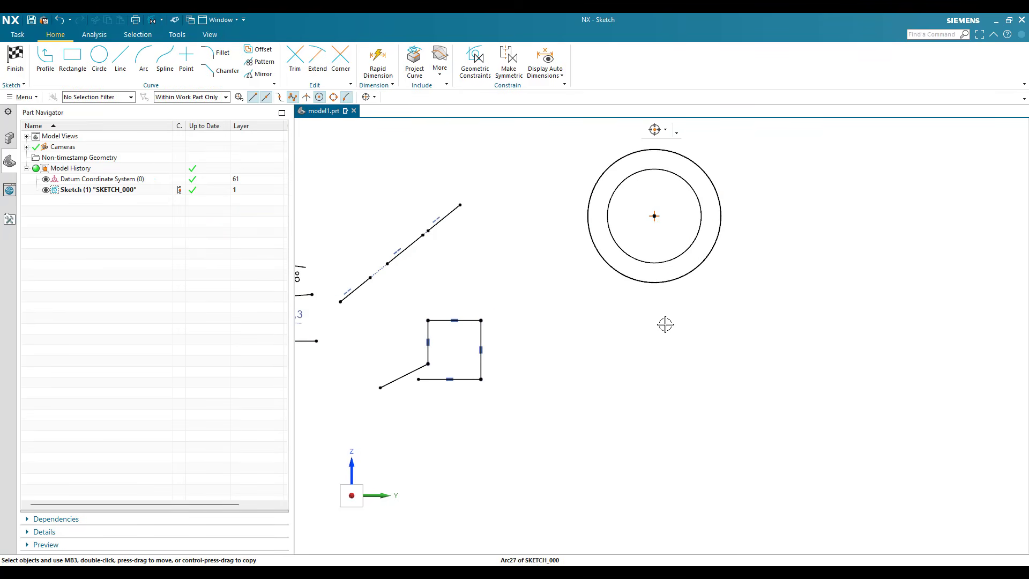
- Sketch a separate circle up and to the right of the concentric circles, slightly smaller than the outermost one
{"action": "scroll", "coordinate": [413, 202], "scroll_direction": "down", "scroll_amount": 5}
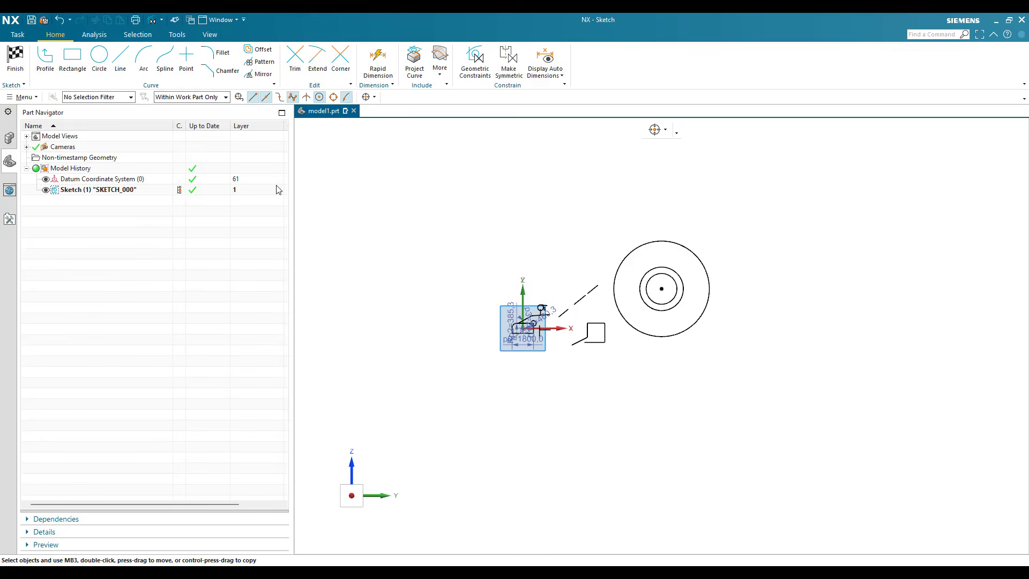
{"action": "key", "text": "c"}
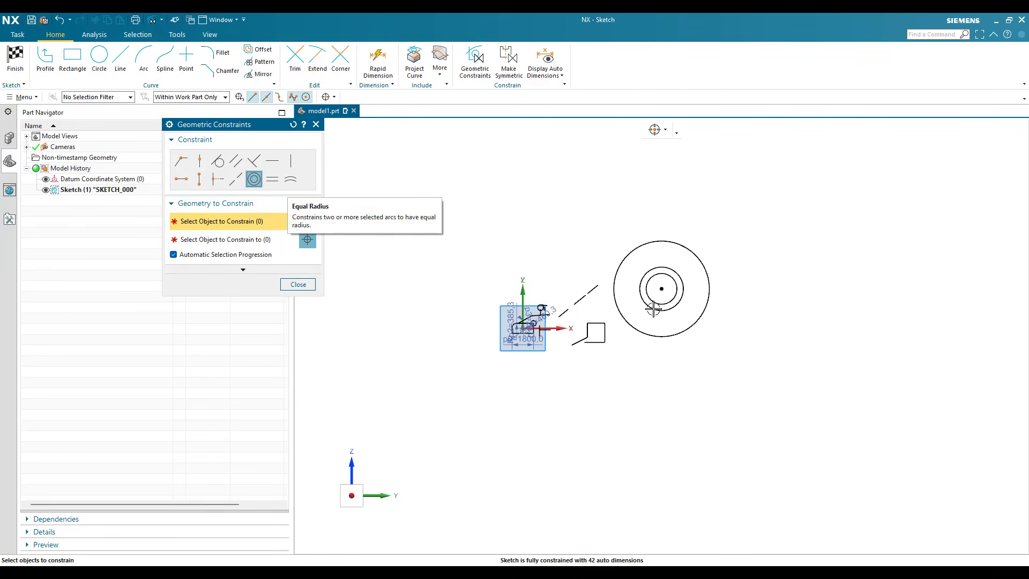
{"action": "key", "text": "Escape"}
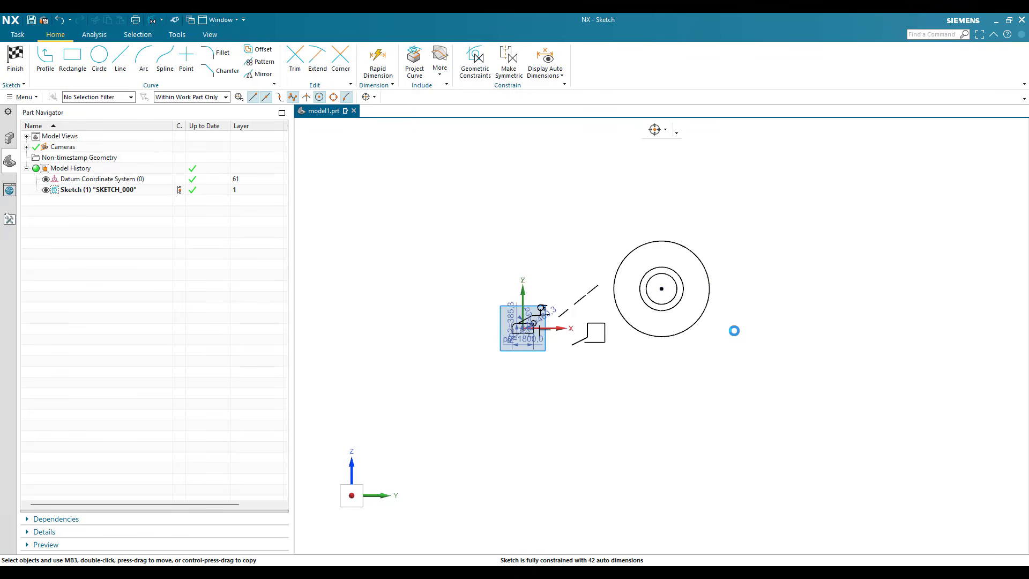
{"action": "key", "text": "o"}
{"action": "left_click", "coordinate": [774, 232]}
{"action": "left_click", "coordinate": [760, 272]}
{"action": "key", "text": "Escape"}
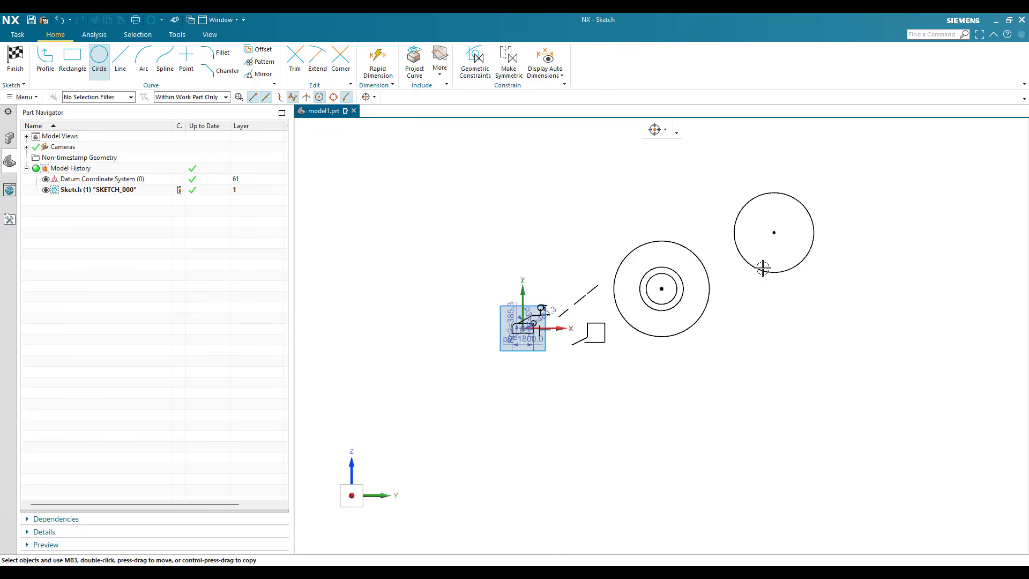
- Dimension the diameter of the separate circle up and to the right of the concentric circles as 6000
{"action": "key", "text": "d"}
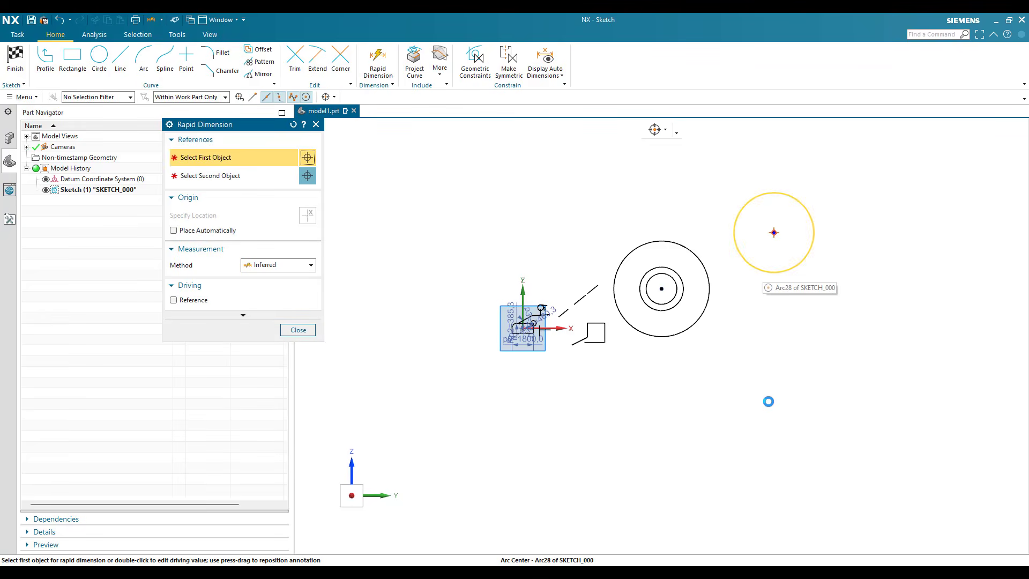
{"action": "left_click", "coordinate": [760, 272]}
{"action": "left_click", "coordinate": [768, 402]}
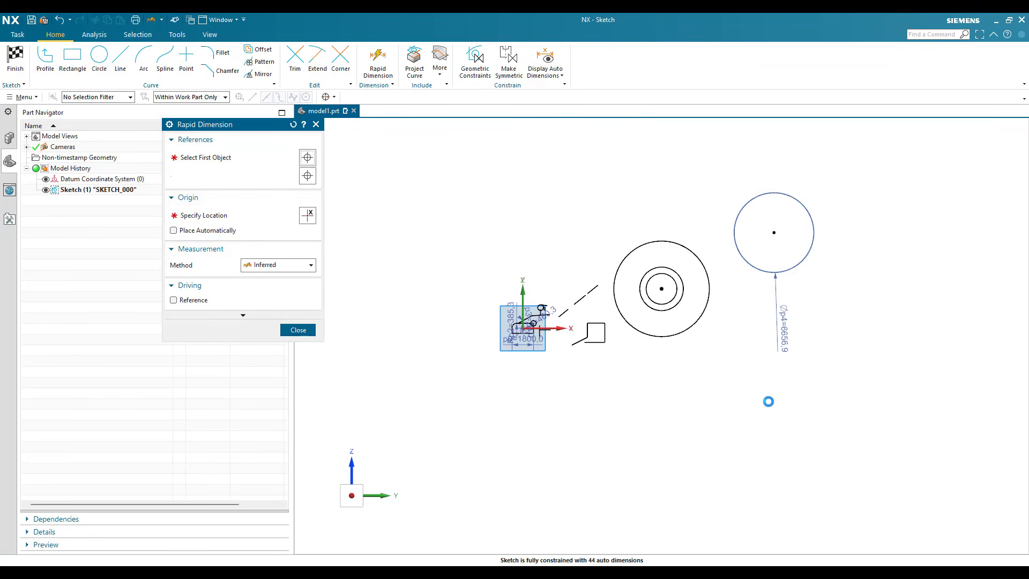
{"action": "type", "text": "600"}
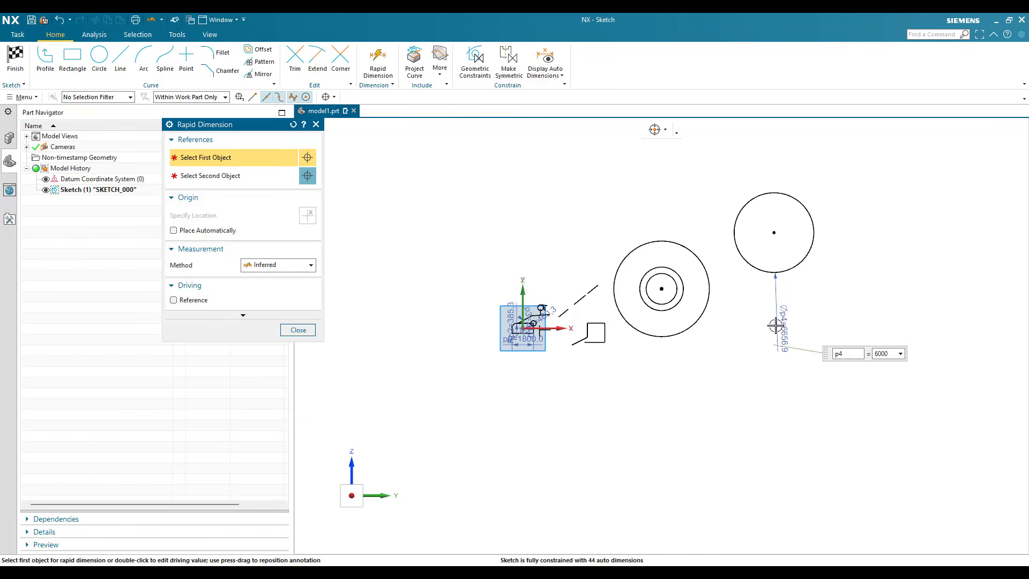
{"action": "type", "text": "0"}
{"action": "key", "text": "Return"}
{"action": "key", "text": "Escape"}
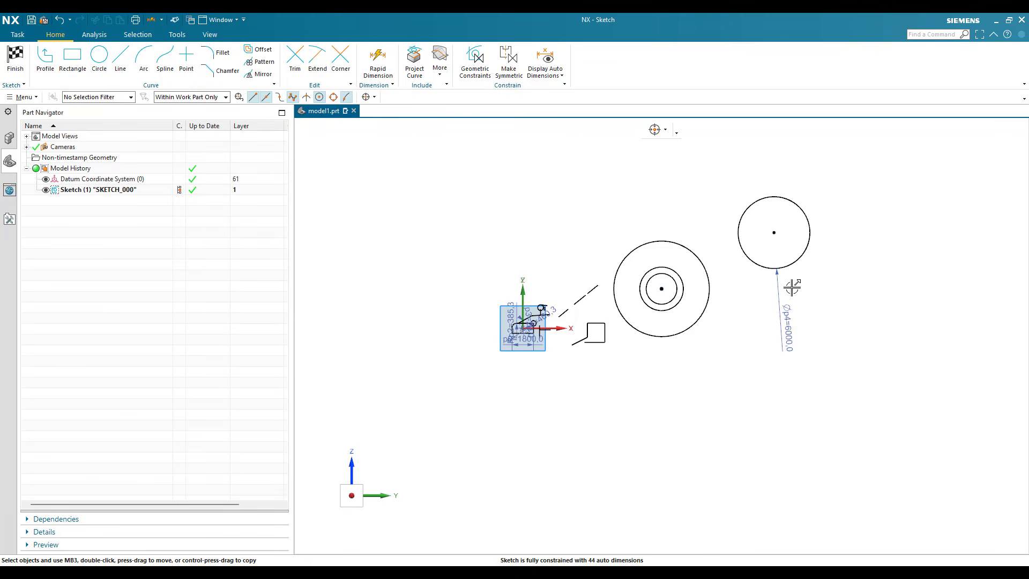
- Apply an Equal Radius constraint between the outermost concentric circle and the separate dimensioned circle
{"action": "scroll", "coordinate": [792, 288], "scroll_direction": "down", "scroll_amount": 3}
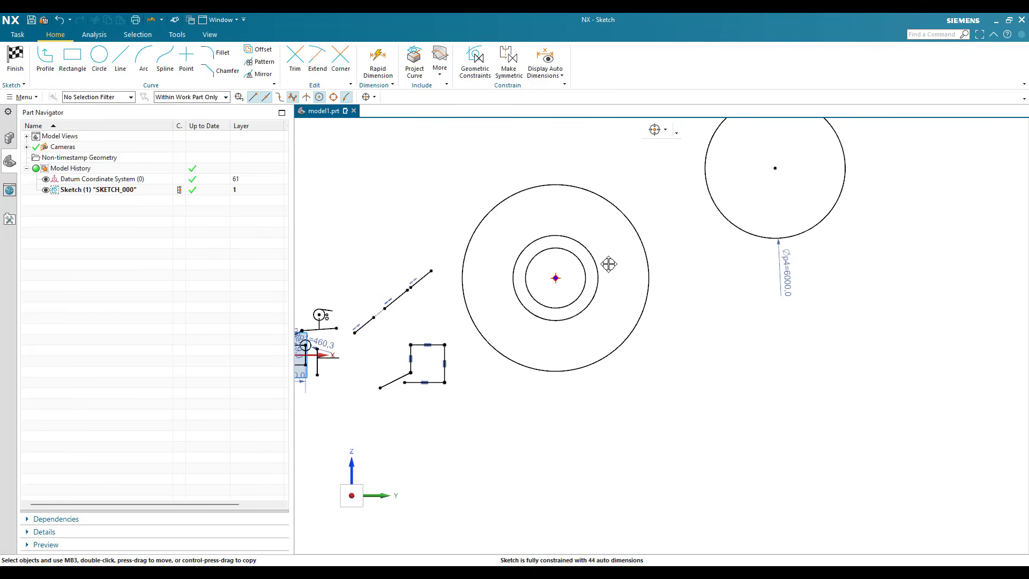
{"action": "mouse_move", "coordinate": [626, 339]}
{"action": "left_mouse_down"}
{"action": "mouse_move", "coordinate": [613, 335]}
{"action": "mouse_move", "coordinate": [614, 300]}
{"action": "mouse_move", "coordinate": [680, 346]}
{"action": "mouse_move", "coordinate": [651, 308]}
{"action": "mouse_move", "coordinate": [666, 372]}
{"action": "mouse_move", "coordinate": [645, 319]}
{"action": "left_mouse_up"}
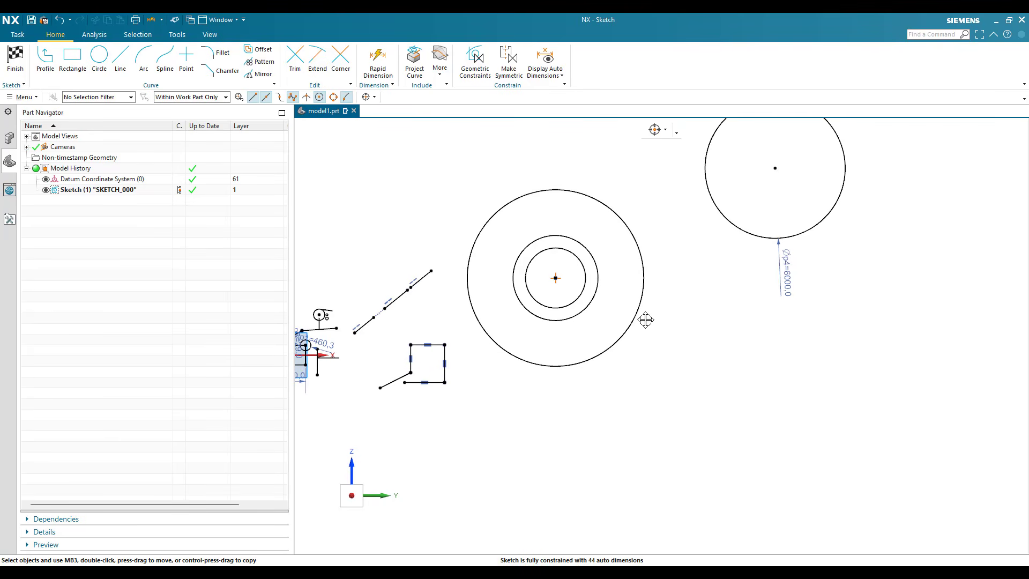
{"action": "scroll", "coordinate": [681, 345], "scroll_direction": "up", "scroll_amount": 1}
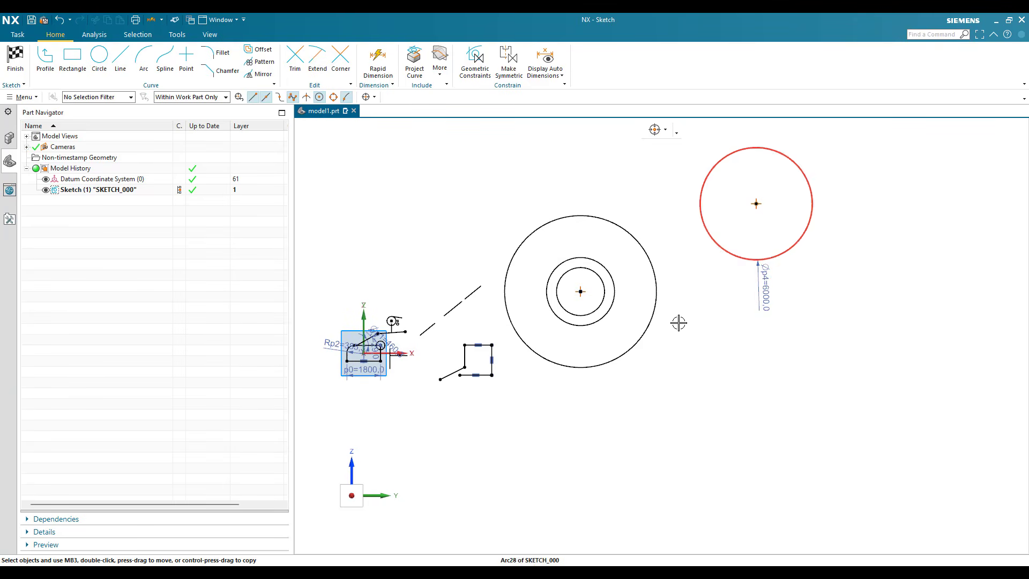
{"action": "key", "text": "c"}
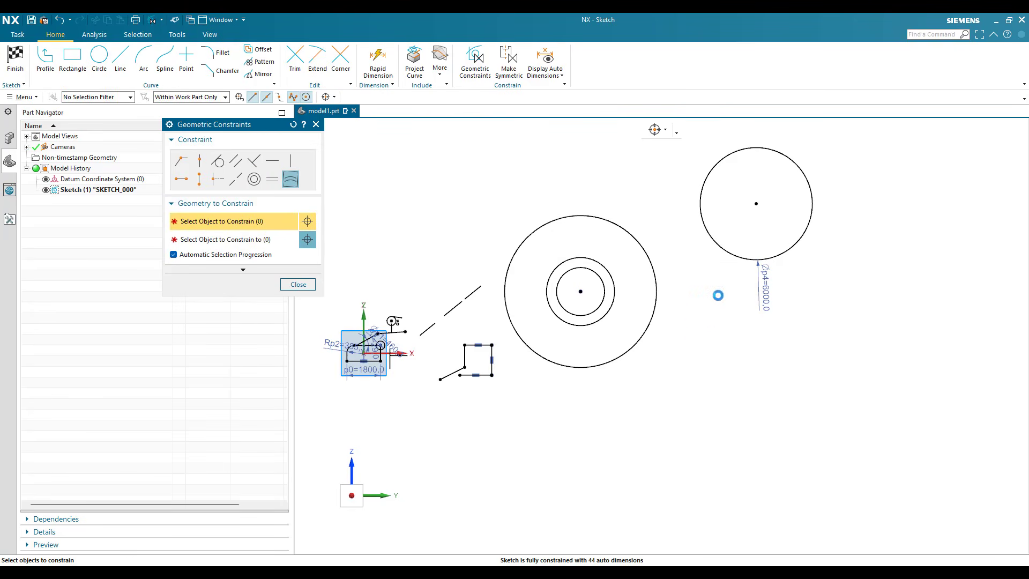
{"action": "left_click", "coordinate": [634, 344]}
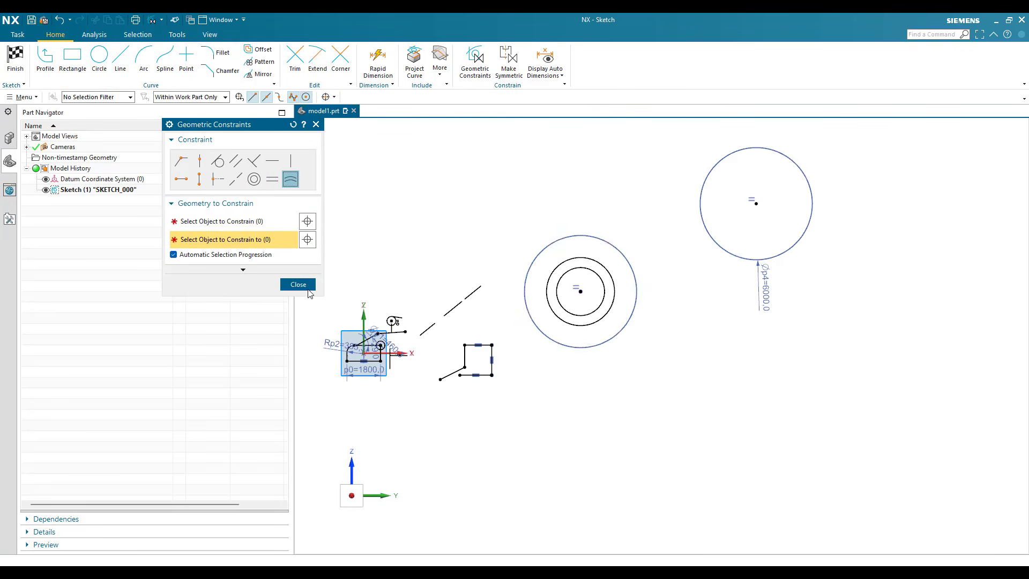
{"action": "middle_click", "coordinate": [557, 289]}
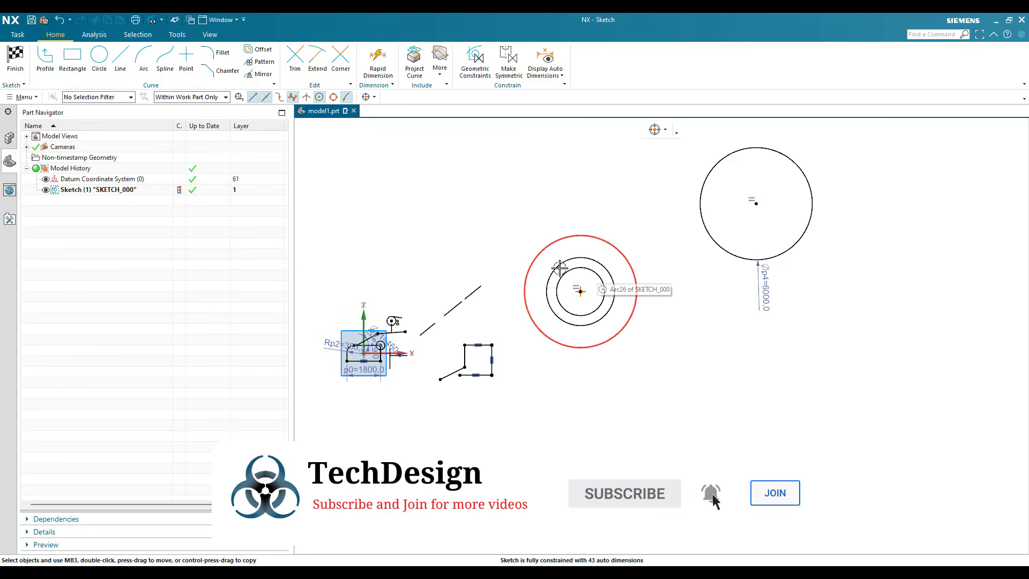
- Apply an Equal Length constraint between the lowest and the middle of the three collinear slanted lines
{"action": "mouse_move", "coordinate": [495, 246]}
{"action": "middle_mouse_down", "text": "shift"}
{"action": "mouse_move", "coordinate": [533, 234]}
{"action": "mouse_move", "coordinate": [551, 184]}
{"action": "middle_mouse_up", "text": "shift"}
{"action": "scroll", "coordinate": [493, 267], "scroll_direction": "up", "scroll_amount": 4}
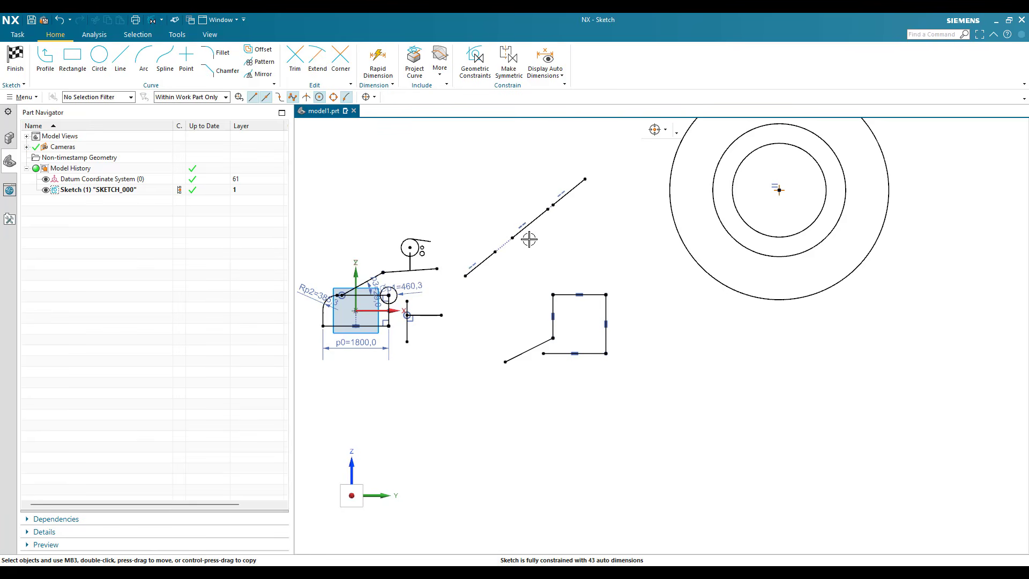
{"action": "scroll", "coordinate": [545, 264], "scroll_direction": "up", "scroll_amount": 4}
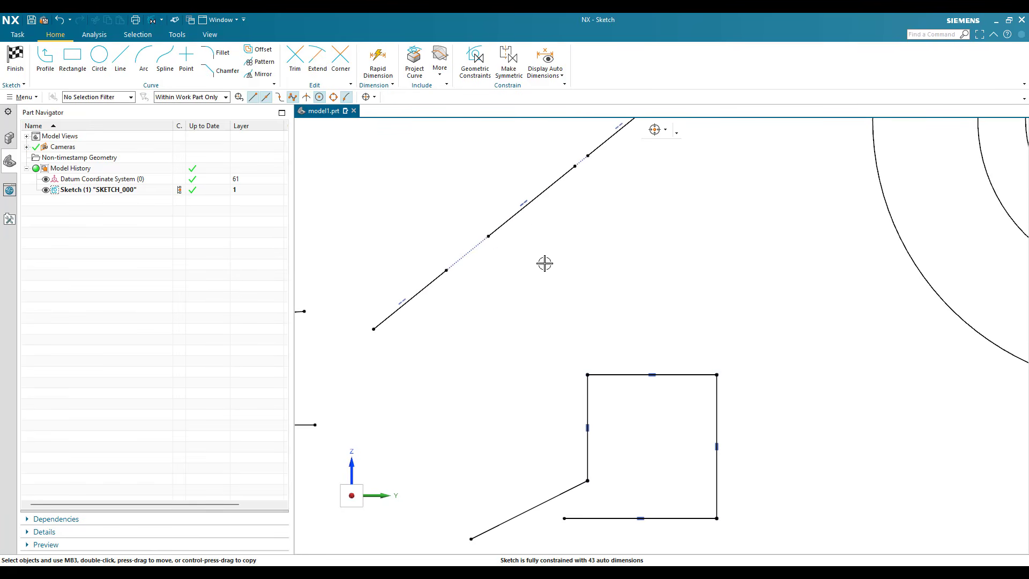
{"action": "key", "text": "c"}
{"action": "left_click", "coordinate": [415, 295]}
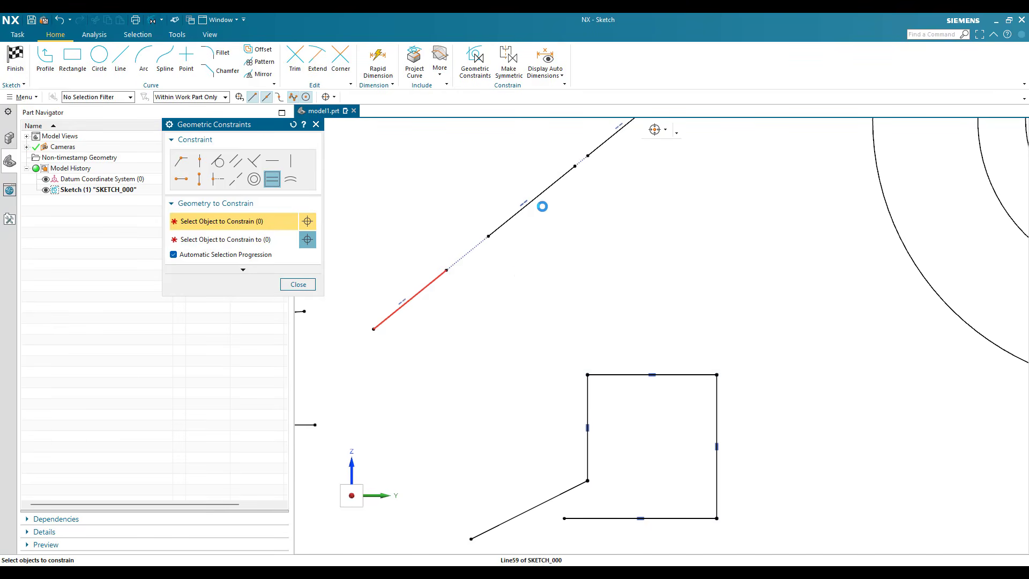
{"action": "left_click", "coordinate": [523, 230]}
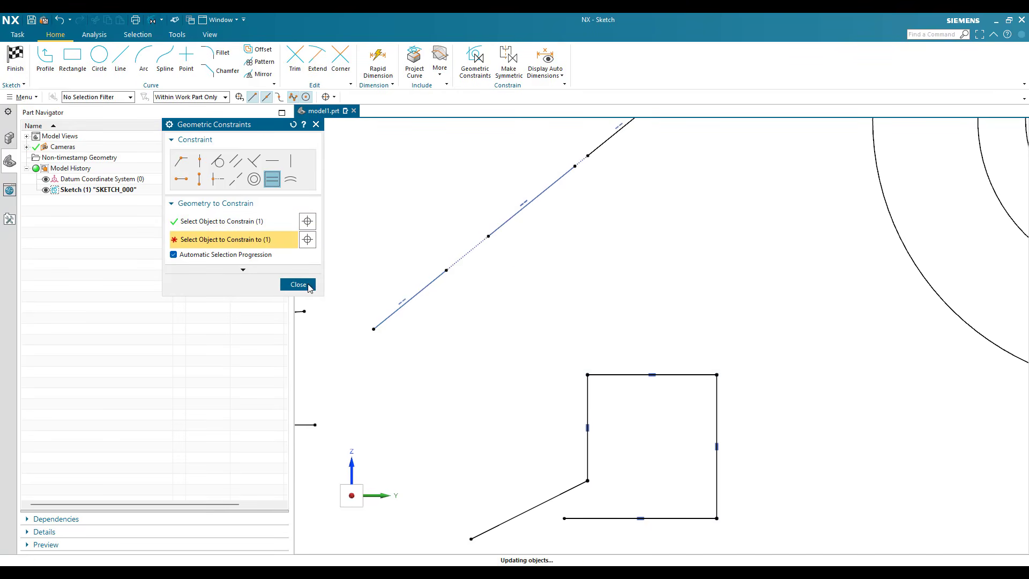
{"action": "key", "text": "Escape"}
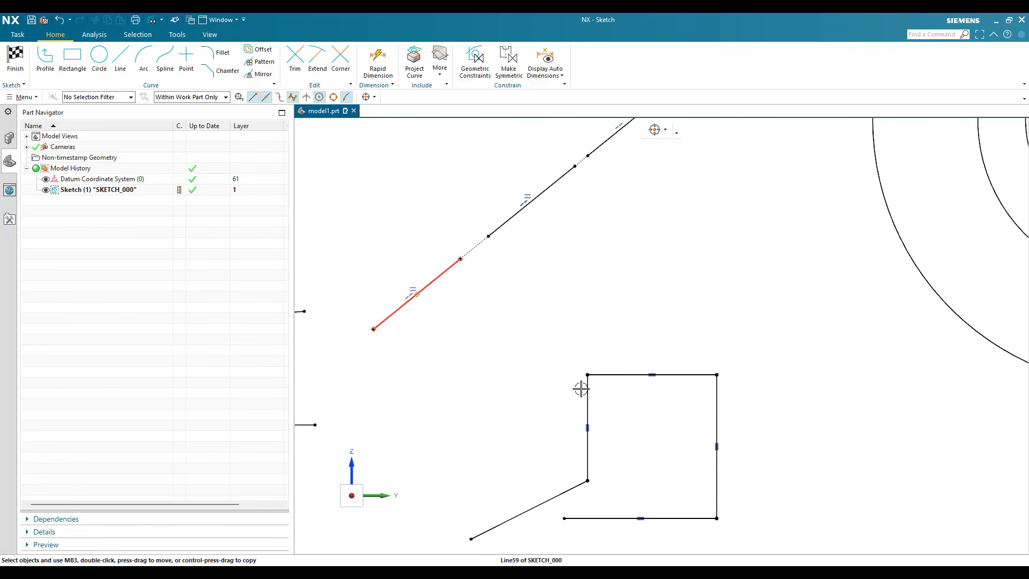
- Add a length dimension above the upper horizontal line of the open rectangular profile
{"action": "scroll", "coordinate": [630, 378], "scroll_direction": "down", "scroll_amount": 3}
{"action": "scroll", "coordinate": [625, 362], "scroll_direction": "up", "scroll_amount": 2}
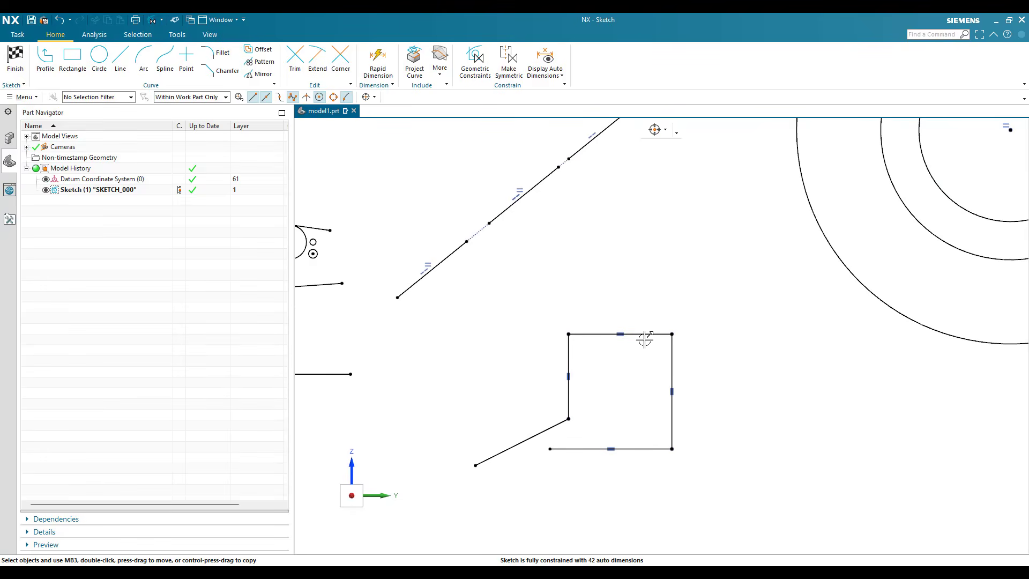
{"action": "left_click", "coordinate": [632, 406]}
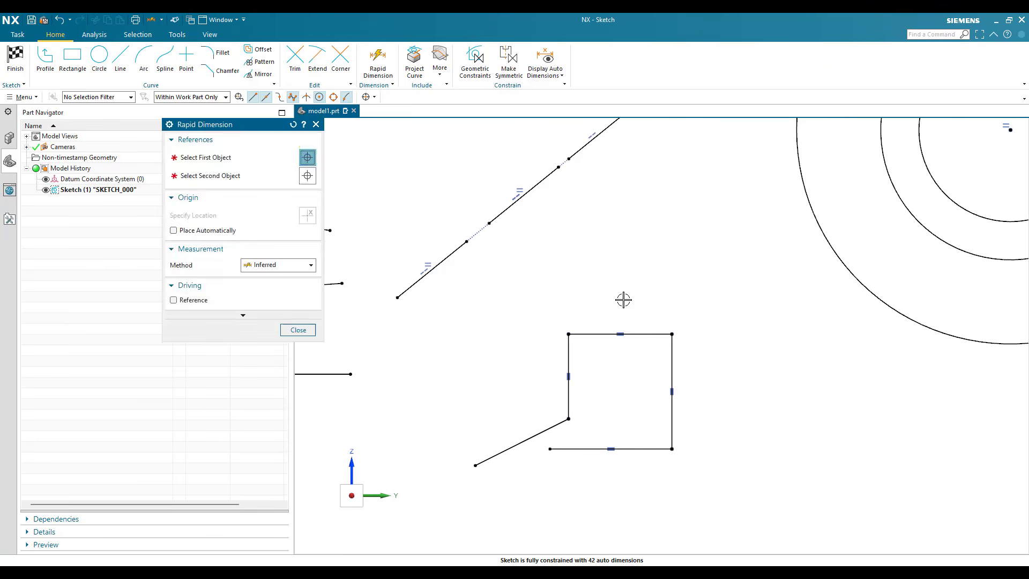
{"action": "left_click", "coordinate": [631, 332]}
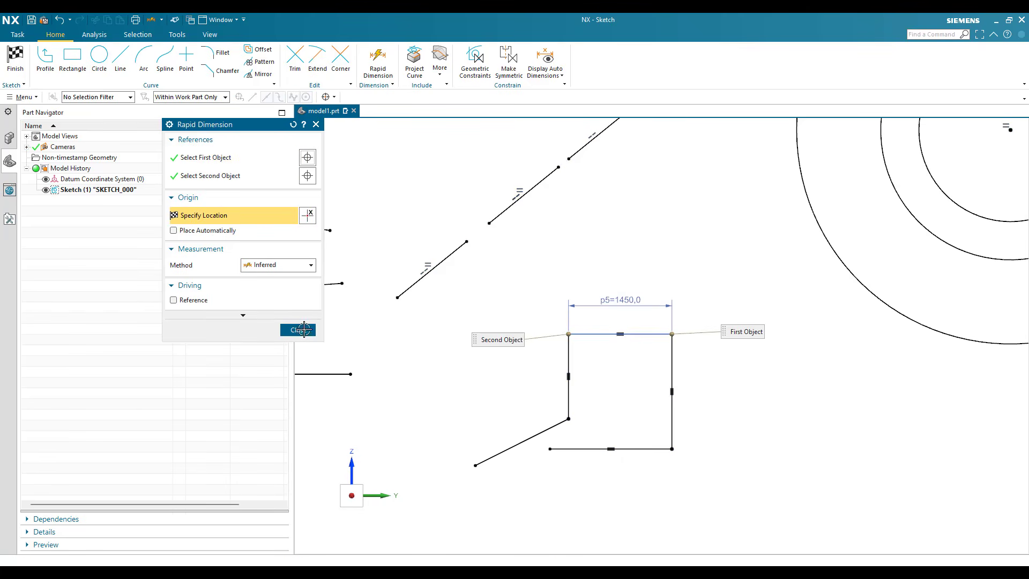
{"action": "left_click", "coordinate": [557, 310]}
{"action": "key", "text": "Escape"}
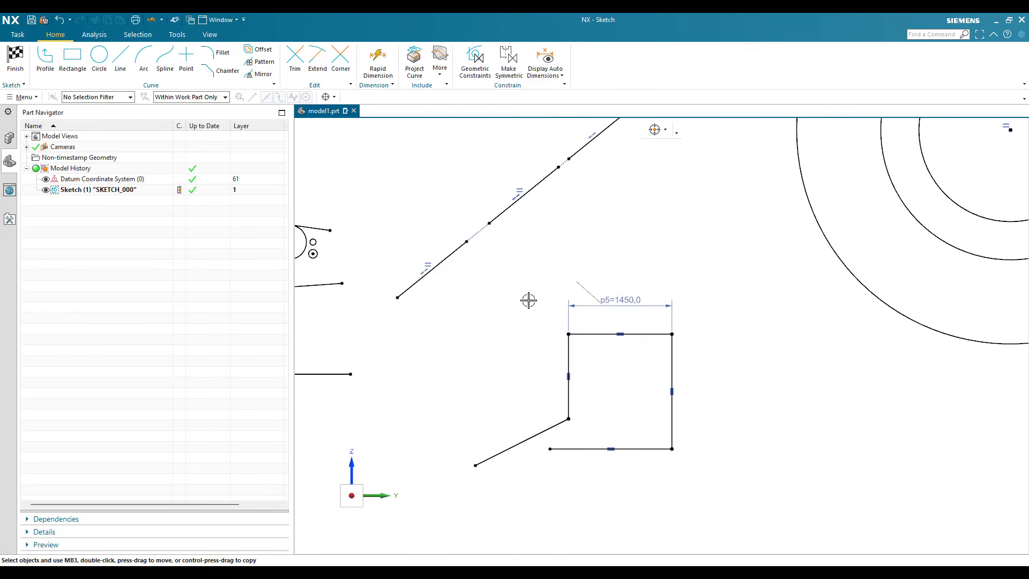
- Apply an Equal Length constraint between the profile's lower horizontal line and its dimensioned upper line, then fit the sketch in view
{"action": "key", "text": "c"}
{"action": "left_click", "coordinate": [593, 449]}
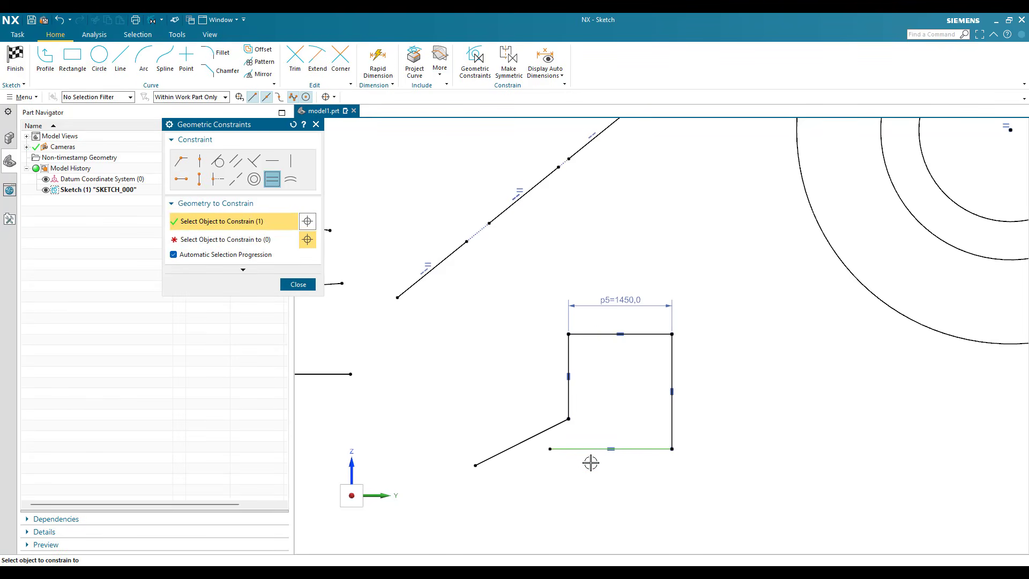
{"action": "left_click", "coordinate": [600, 334]}
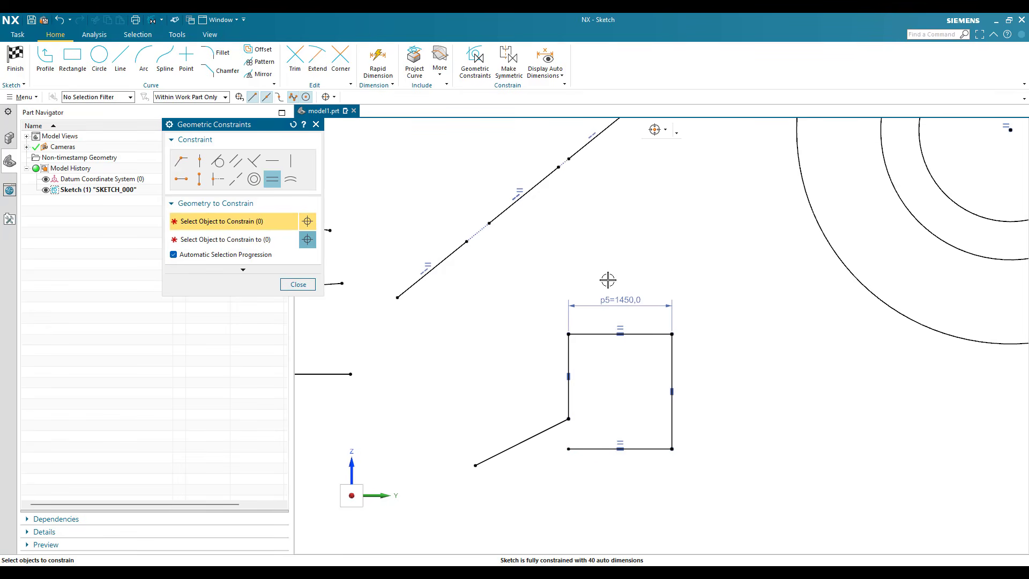
{"action": "key", "text": "Escape"}
{"action": "key", "text": "ctrl+f"}
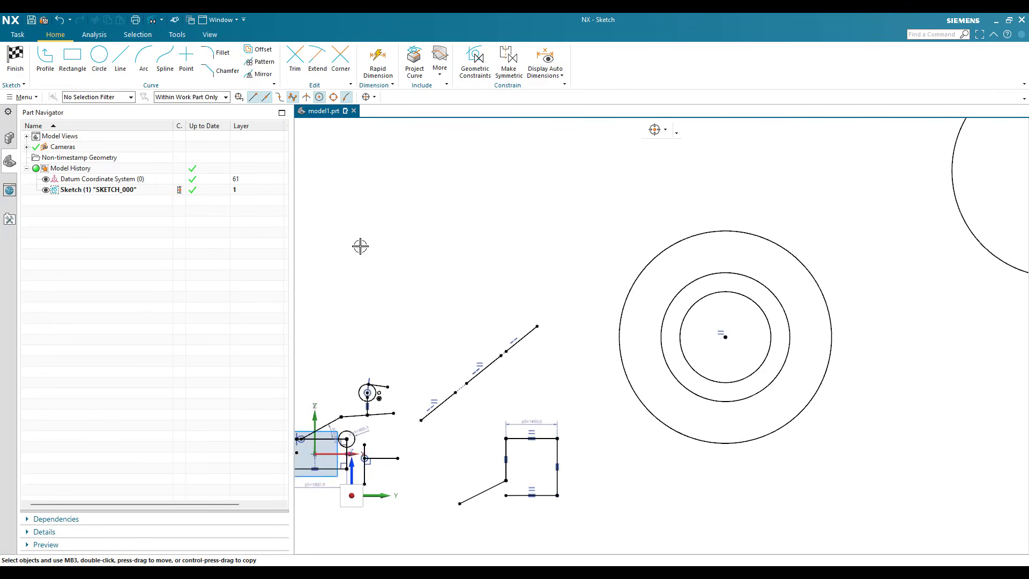
- Apply a Horizontal Alignment constraint between the center of the concentric circles and the center of the separate circle
{"action": "key", "text": "c"}
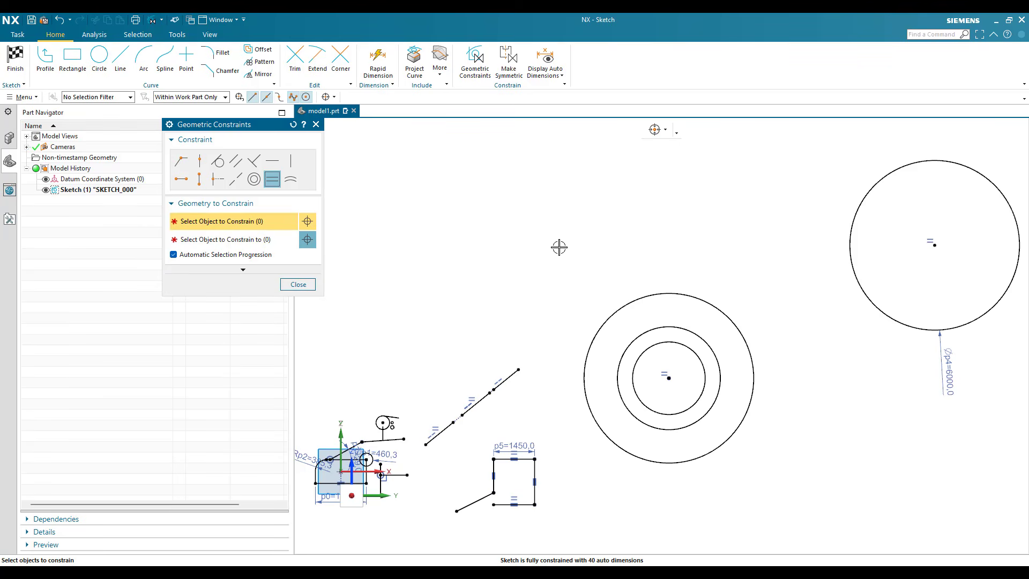
{"action": "scroll", "coordinate": [682, 300], "scroll_direction": "down", "scroll_amount": 2}
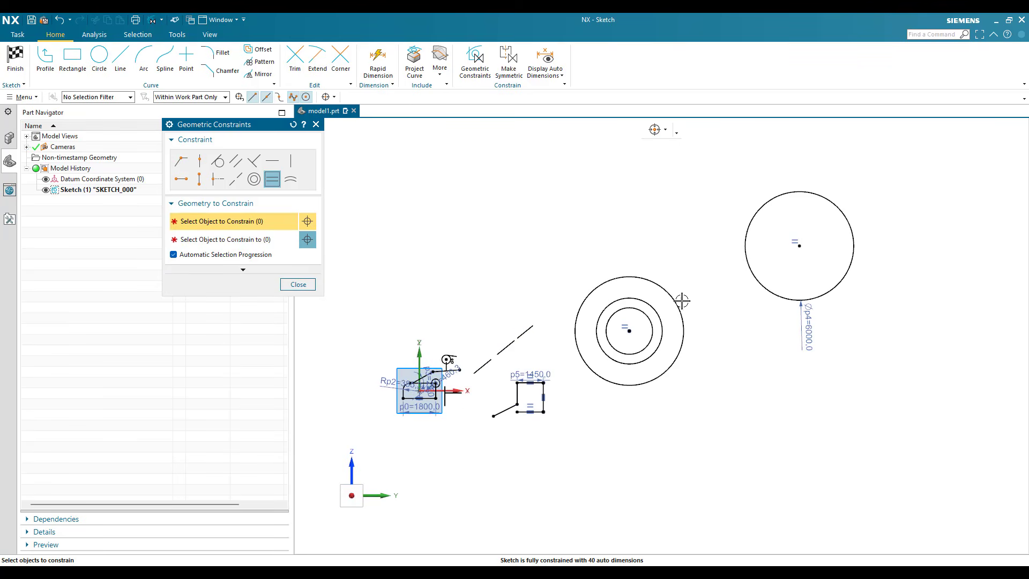
{"action": "scroll", "coordinate": [699, 241], "scroll_direction": "up", "scroll_amount": 3}
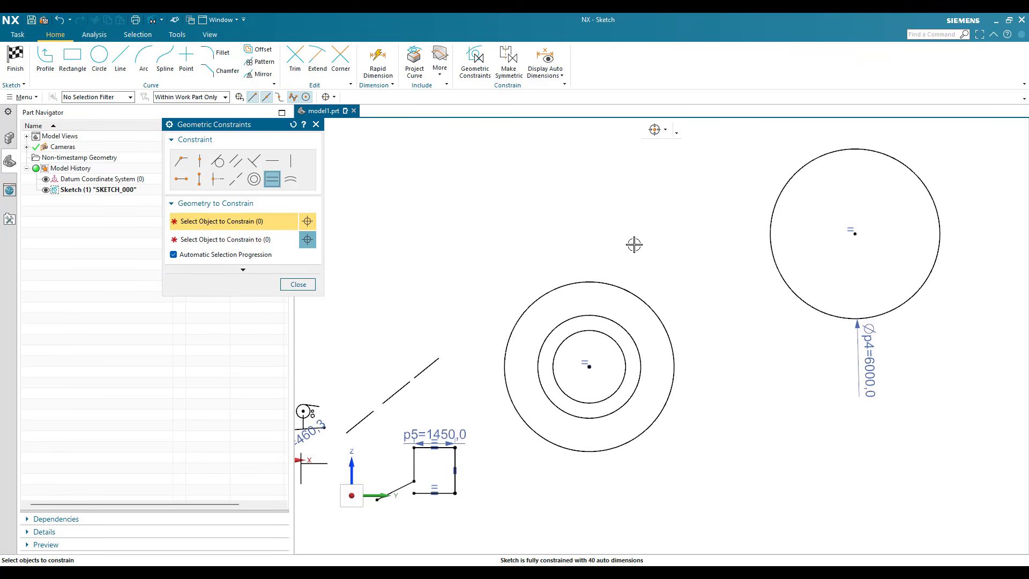
{"action": "scroll", "coordinate": [638, 247], "scroll_direction": "down", "scroll_amount": 2}
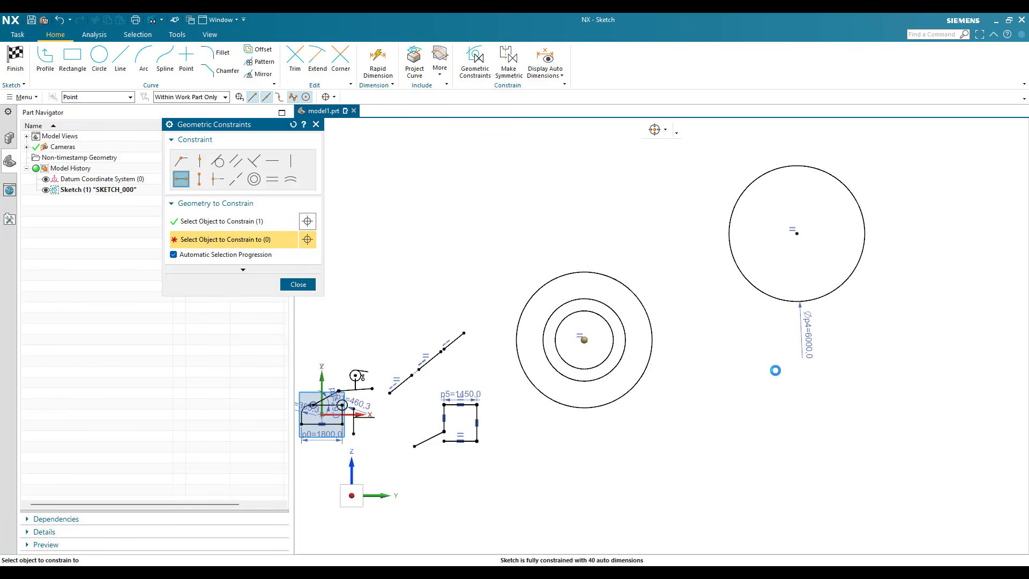
{"action": "left_click", "coordinate": [794, 232]}
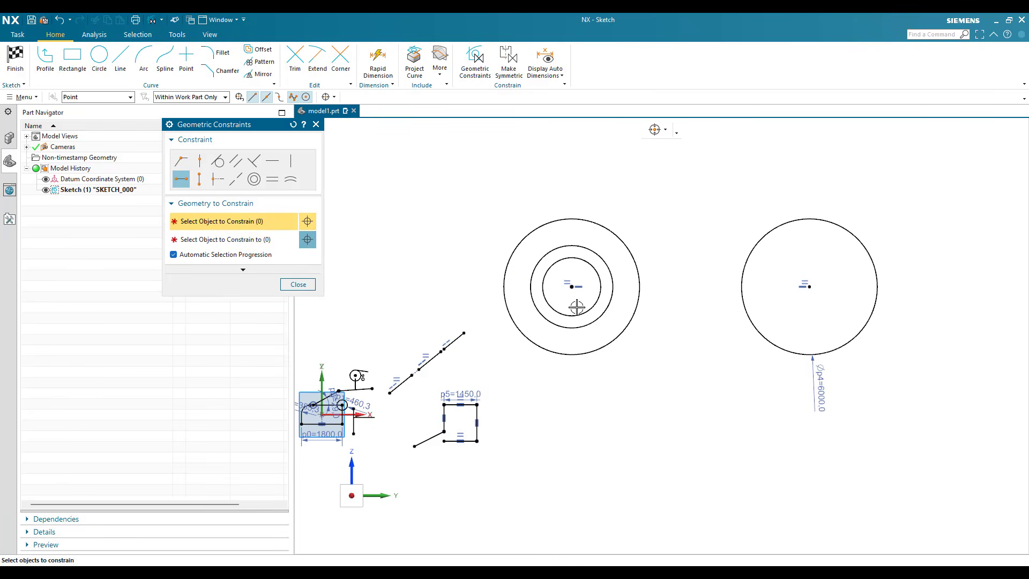
- With Automatic Selection Progression off, make the slanted line's free end coincident with the left endpoint of the profile's lower horizontal line
{"action": "scroll", "coordinate": [515, 300], "scroll_direction": "down", "scroll_amount": 1}
{"action": "scroll", "coordinate": [551, 301], "scroll_direction": "up", "scroll_amount": 1}
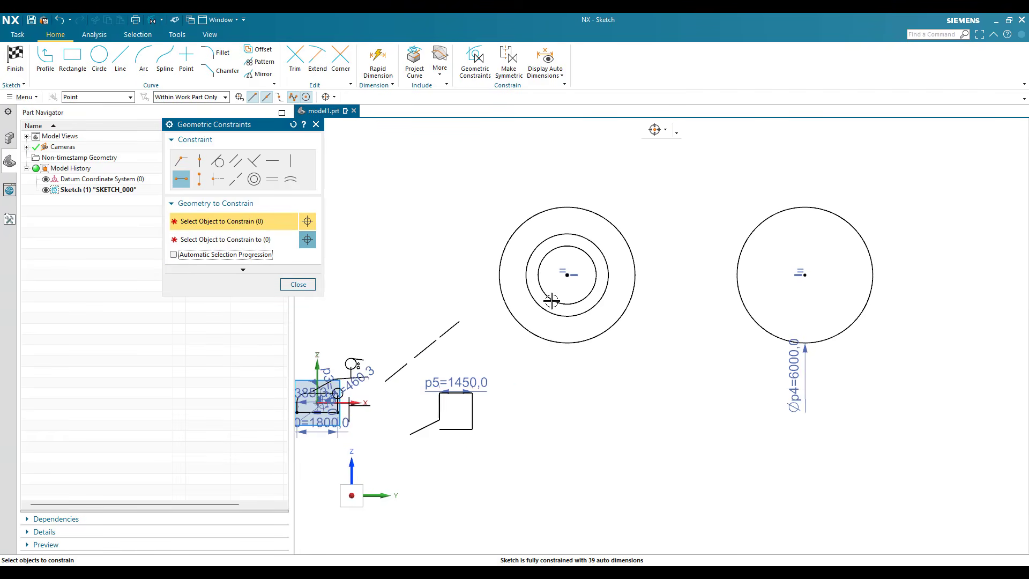
{"action": "scroll", "coordinate": [536, 405], "scroll_direction": "down", "scroll_amount": 1}
{"action": "scroll", "coordinate": [483, 372], "scroll_direction": "up", "scroll_amount": 6}
{"action": "scroll", "coordinate": [379, 320], "scroll_direction": "down", "scroll_amount": 4}
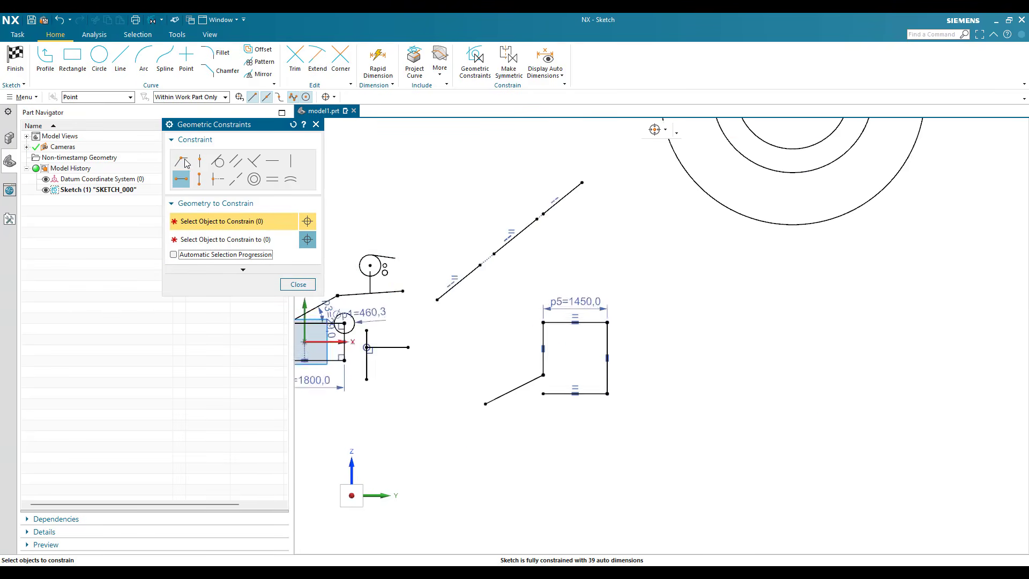
{"action": "scroll", "coordinate": [343, 322], "scroll_direction": "up", "scroll_amount": 6}
{"action": "left_click", "coordinate": [181, 160]}
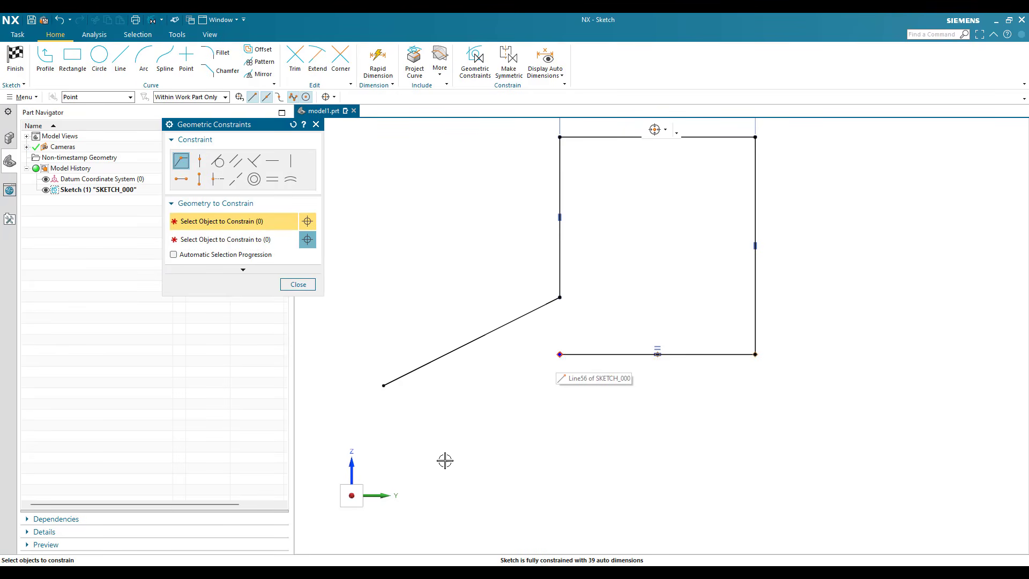
{"action": "left_click", "coordinate": [384, 385]}
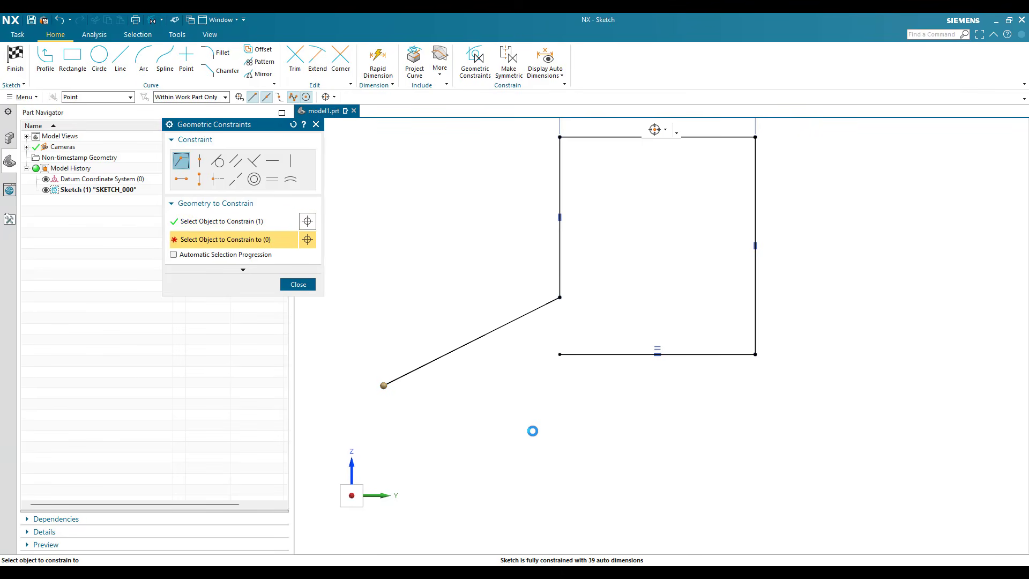
{"action": "left_click", "coordinate": [560, 354]}
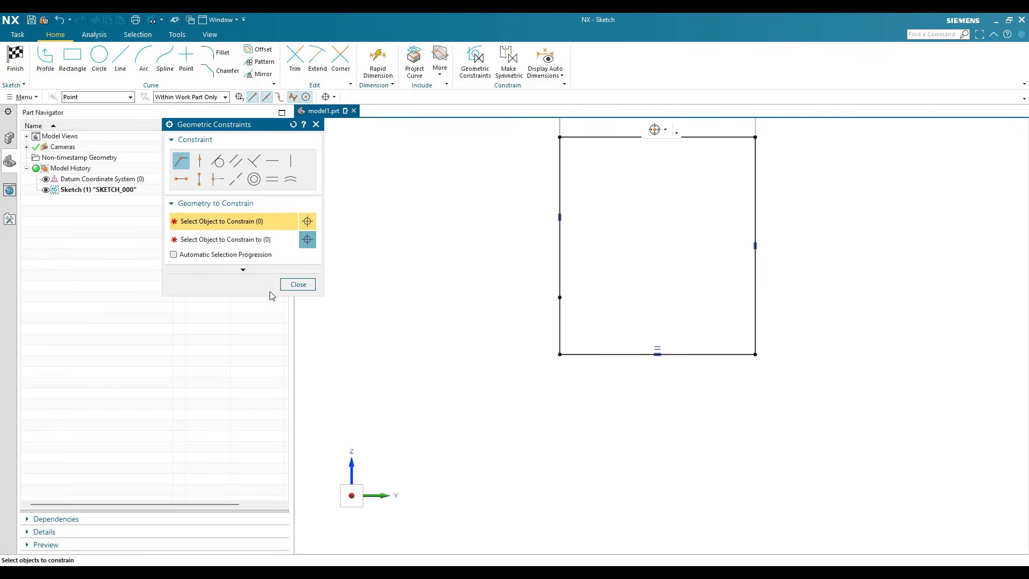
- Turn Automatic Selection Progression back on, close Geometric Constraints and fit the whole sketch in view
{"action": "left_click", "coordinate": [201, 255]}
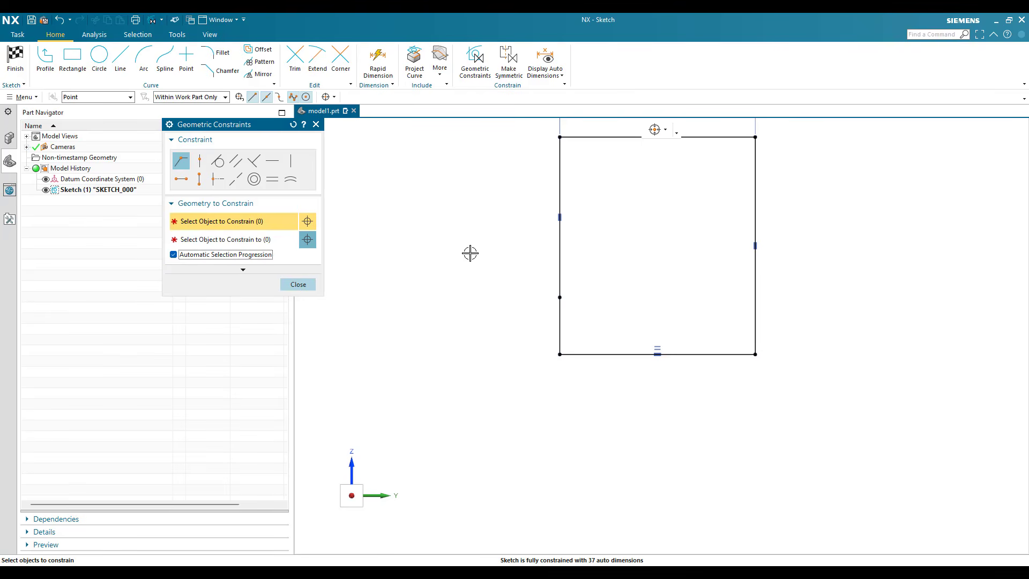
{"action": "key", "text": "Escape"}
{"action": "key", "text": "ctrl+f"}
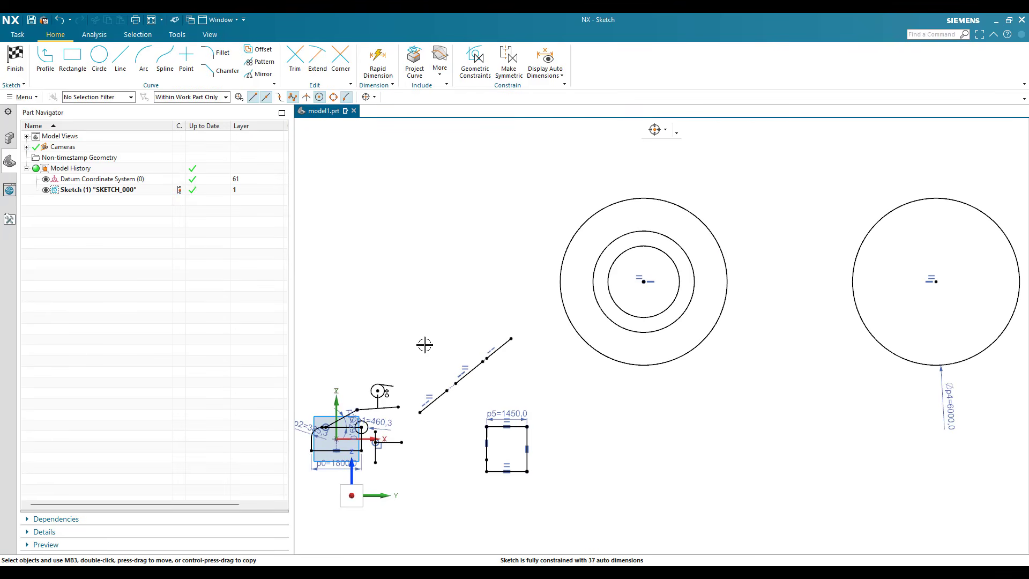